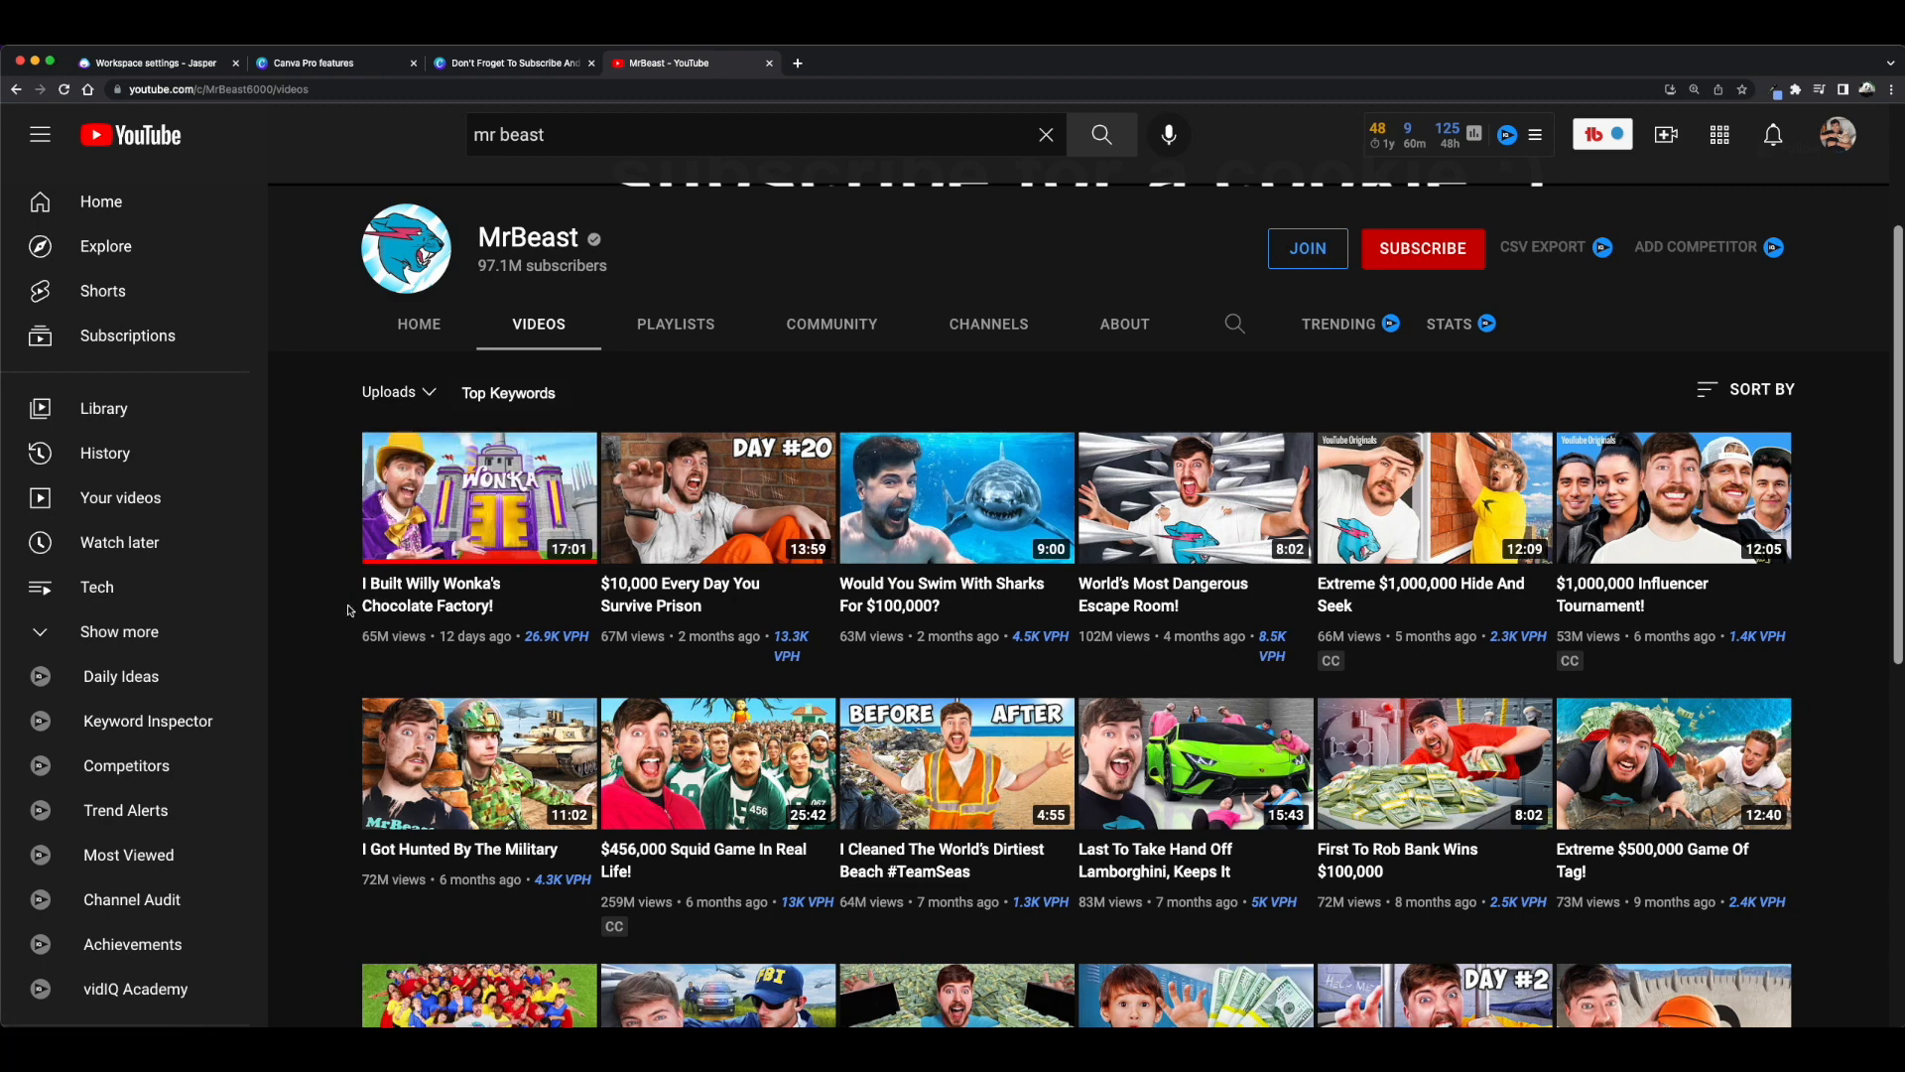
Browse the MrBeast channel's uploaded videos to study their thumbnail designs.
{"action": "scroll", "coordinate": [316, 617], "scroll_direction": "down", "scroll_amount": 2}
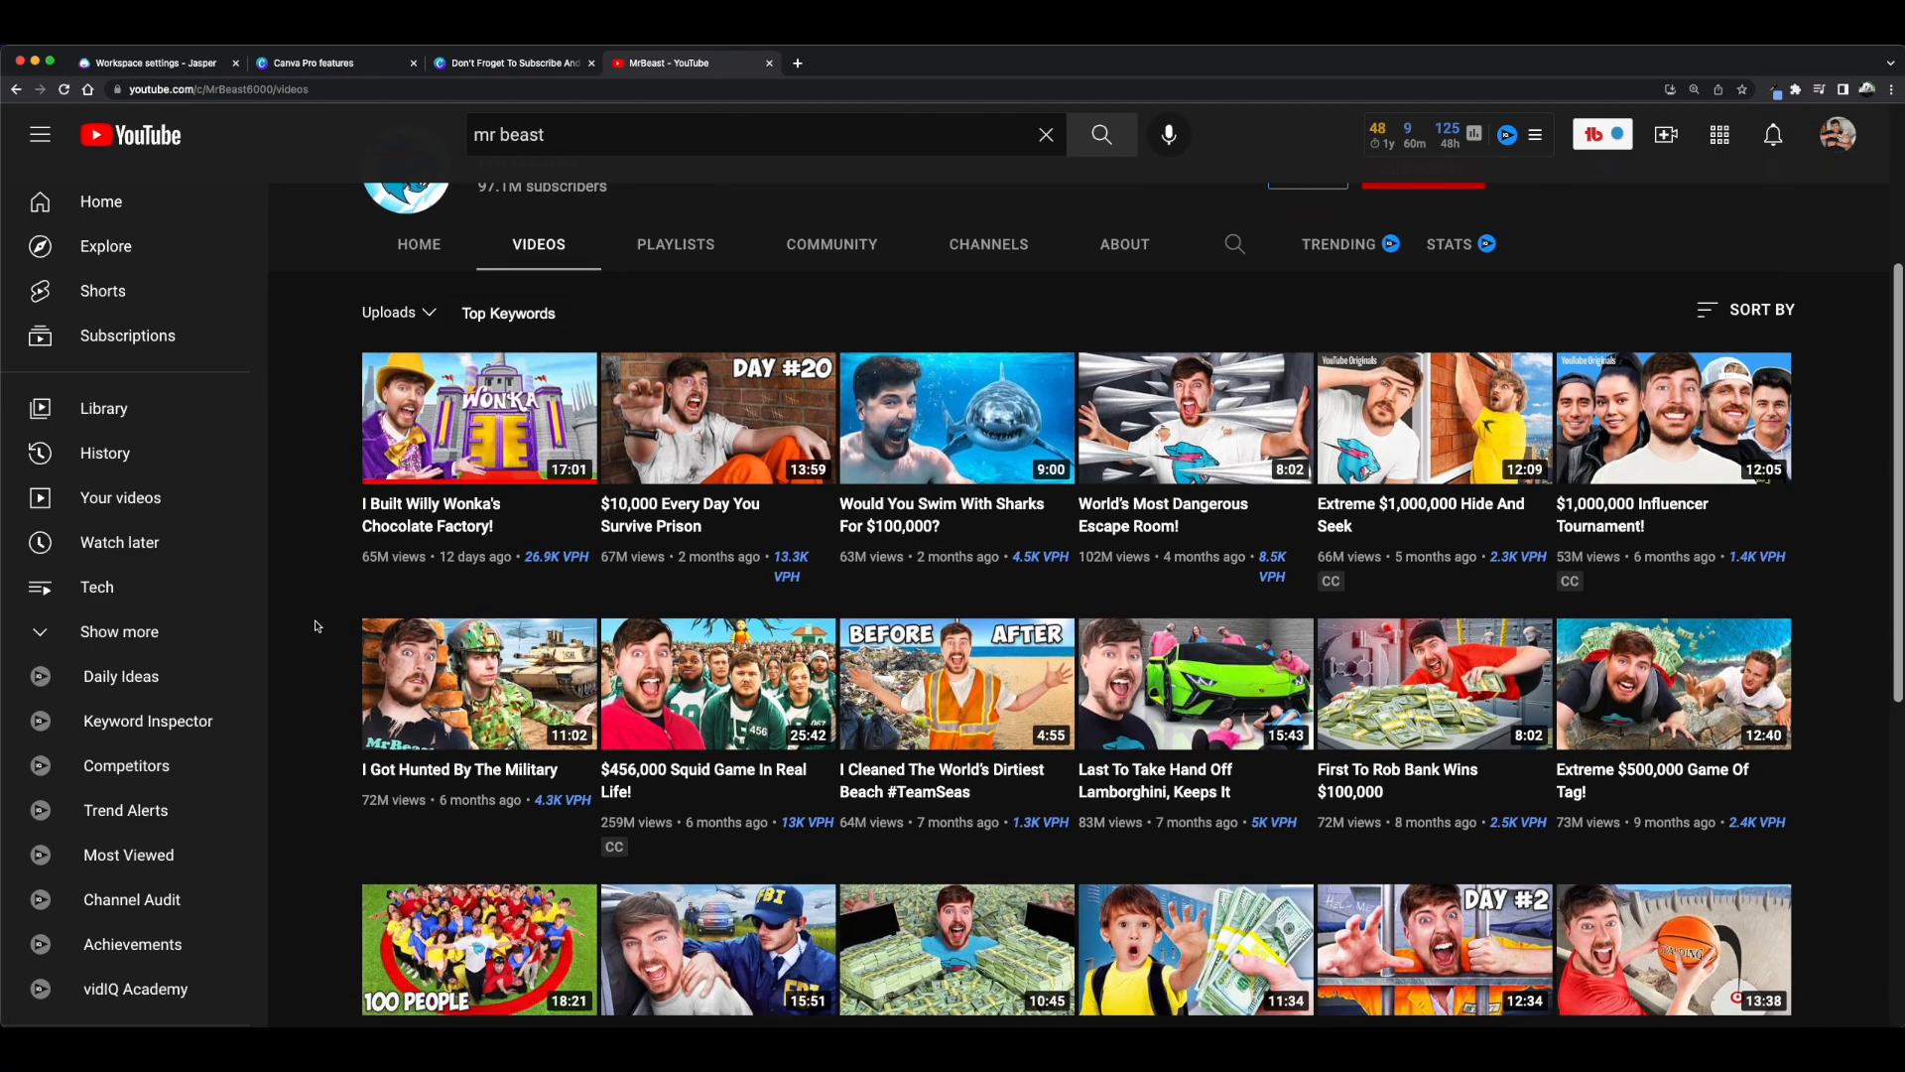
{"action": "scroll", "coordinate": [316, 627], "scroll_direction": "down", "scroll_amount": 4}
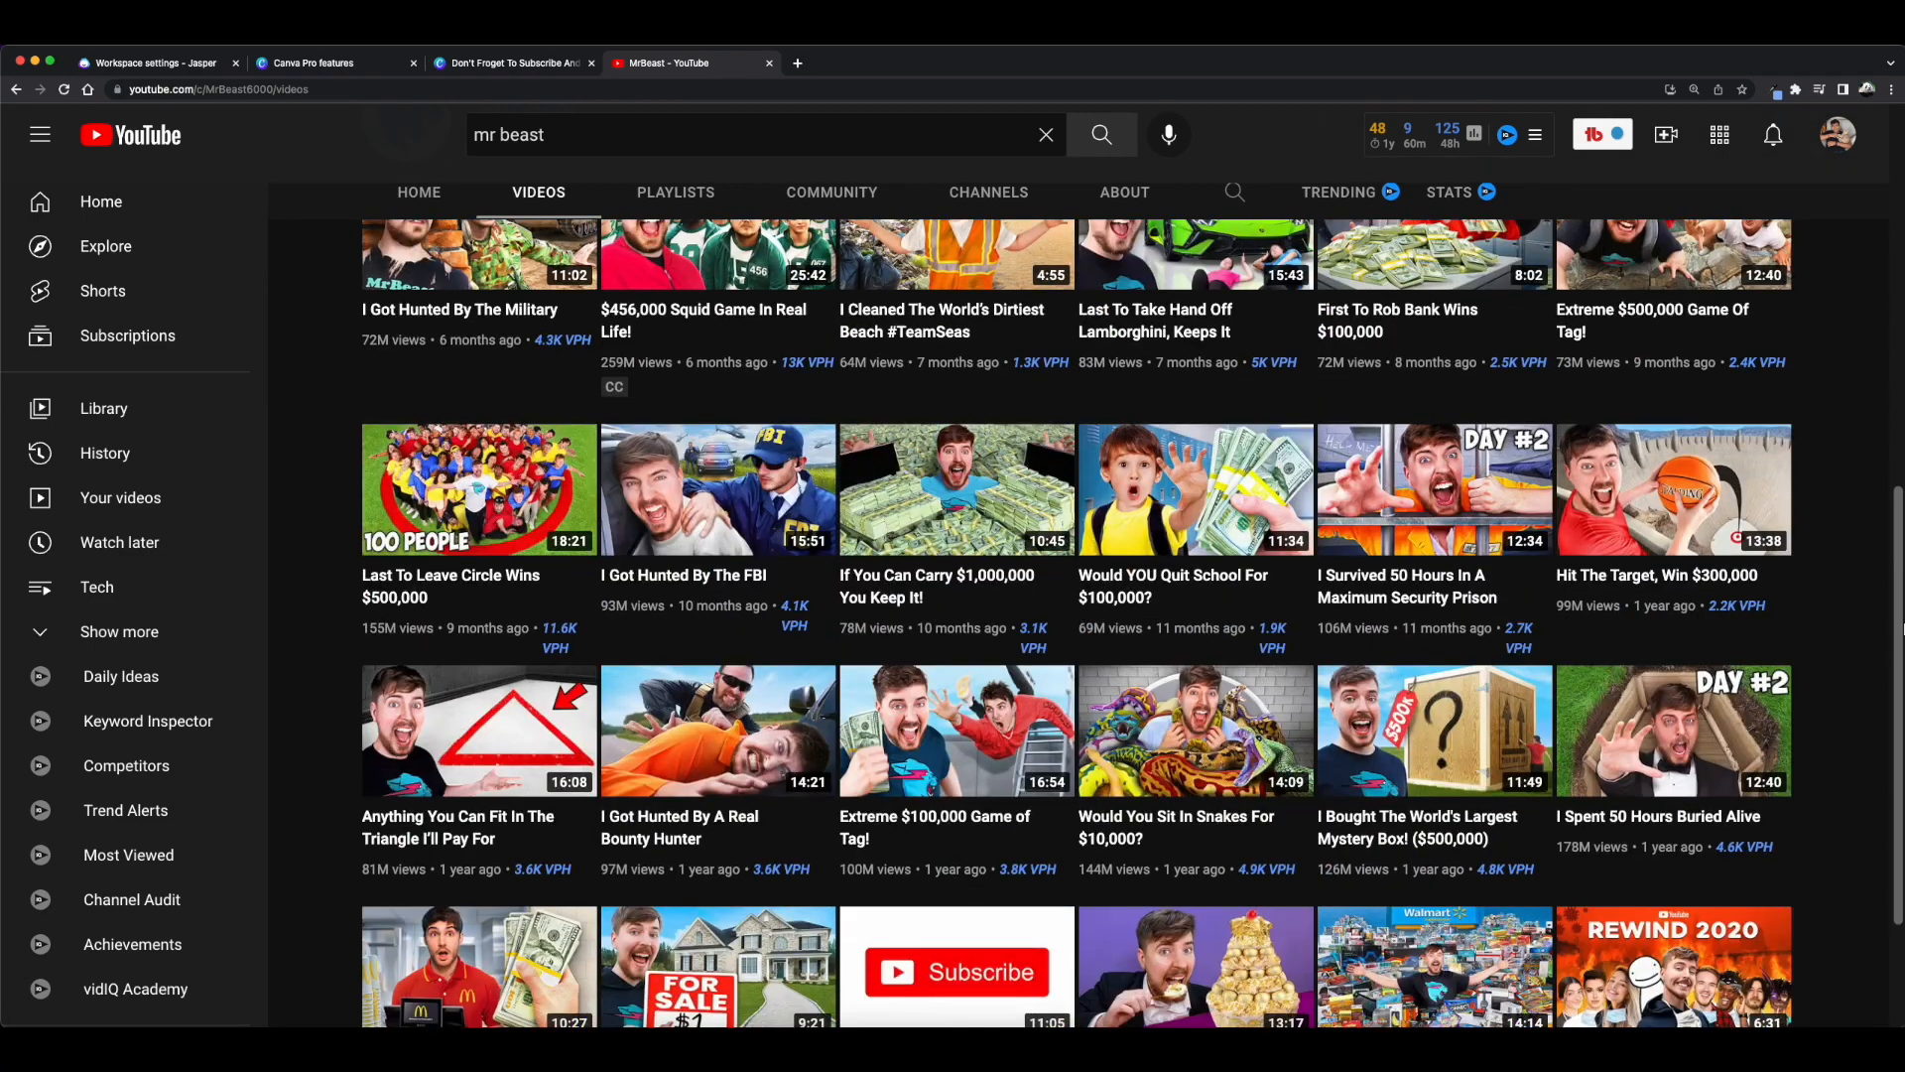
{"action": "scroll", "coordinate": [1154, 549], "scroll_direction": "down", "scroll_amount": 2}
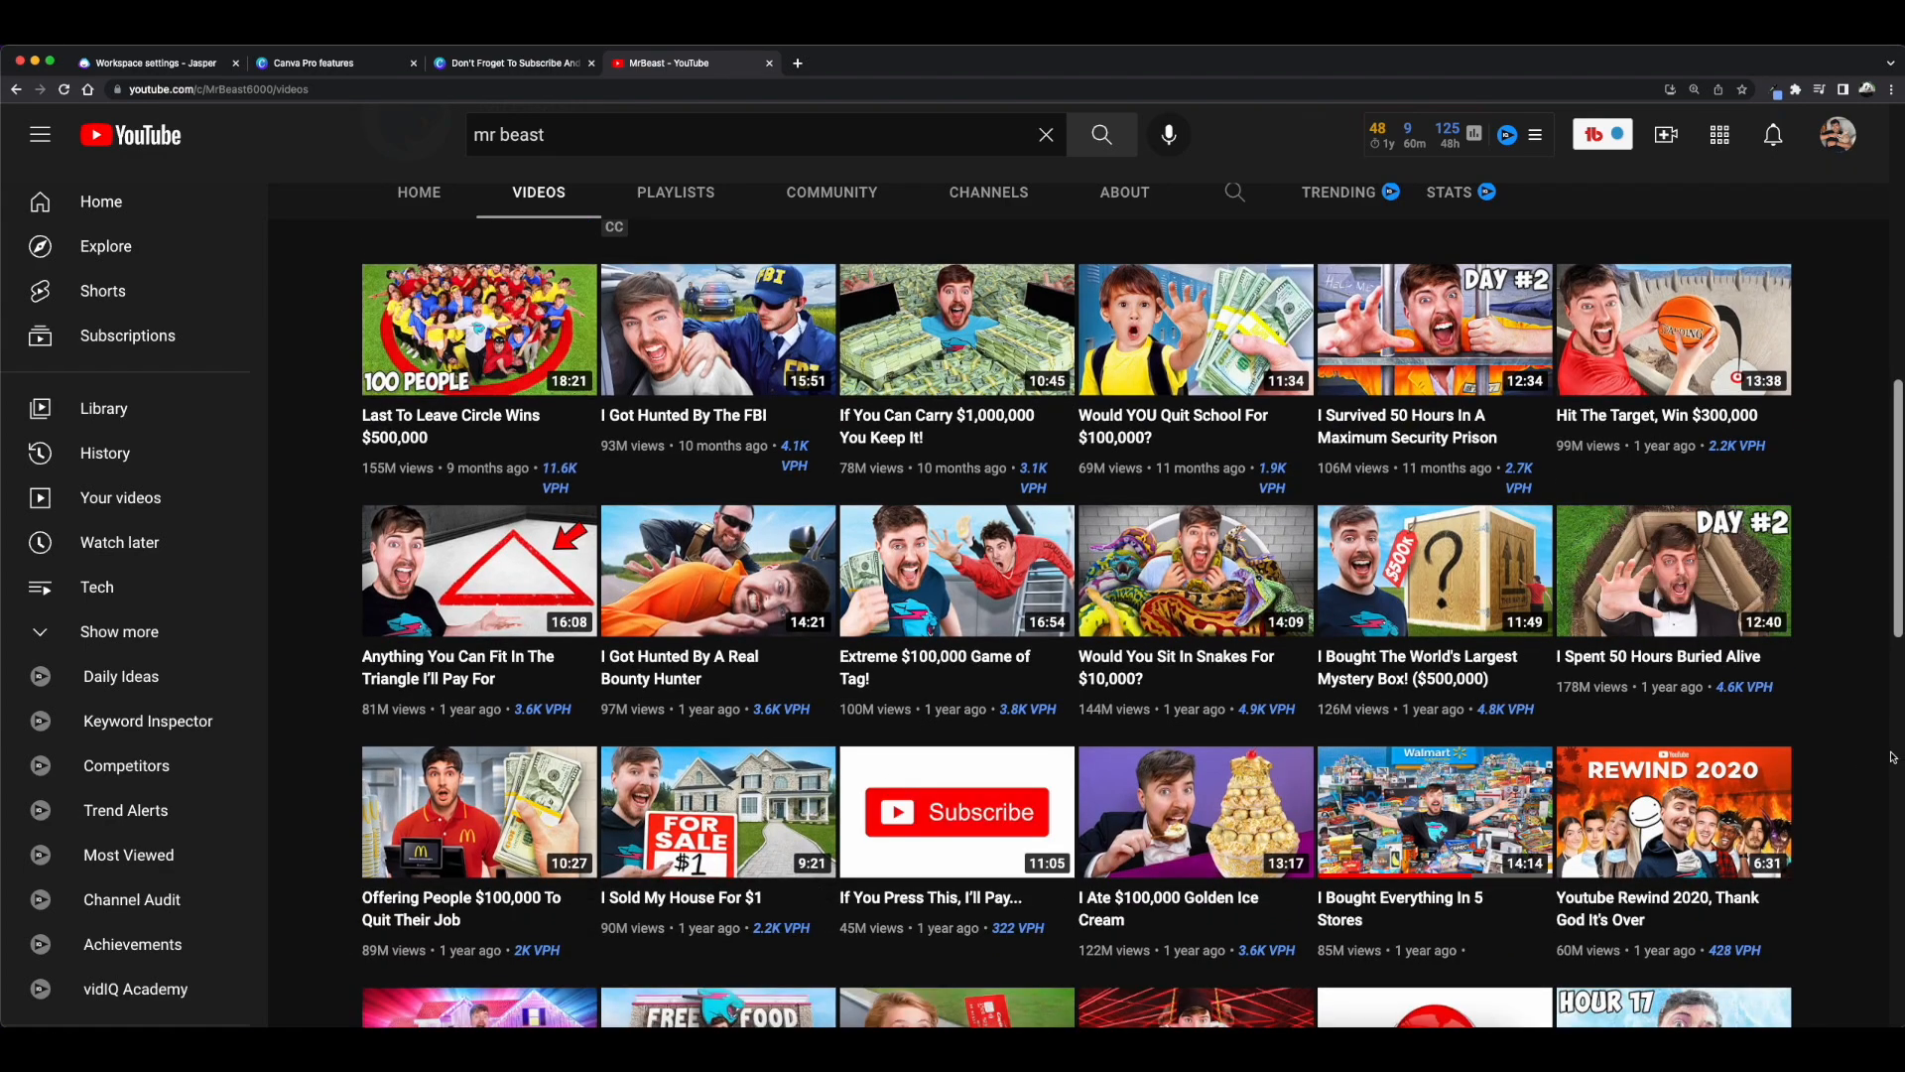
{"action": "scroll", "coordinate": [1891, 760], "scroll_direction": "up", "scroll_amount": 5}
{"action": "scroll", "coordinate": [1891, 760], "scroll_direction": "up", "scroll_amount": 3}
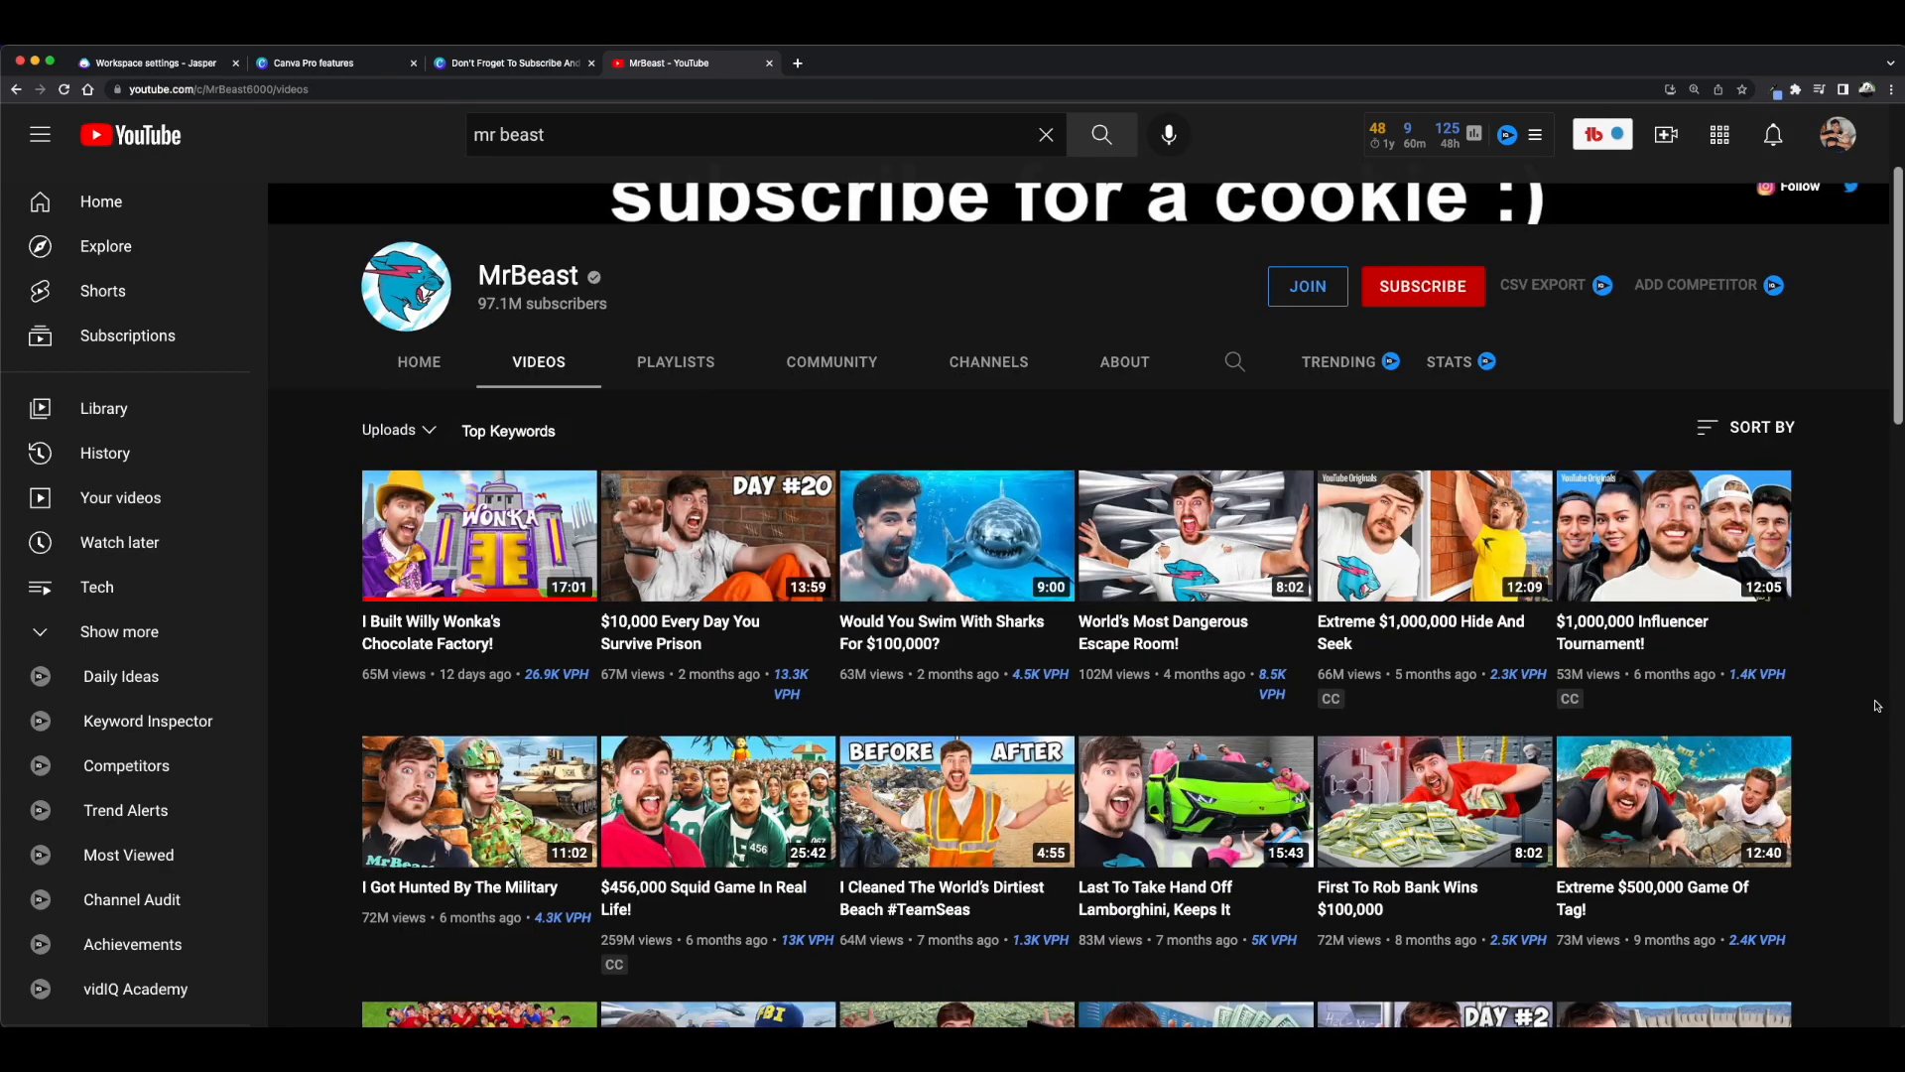
{"action": "mouse_move", "coordinate": [717, 756]}
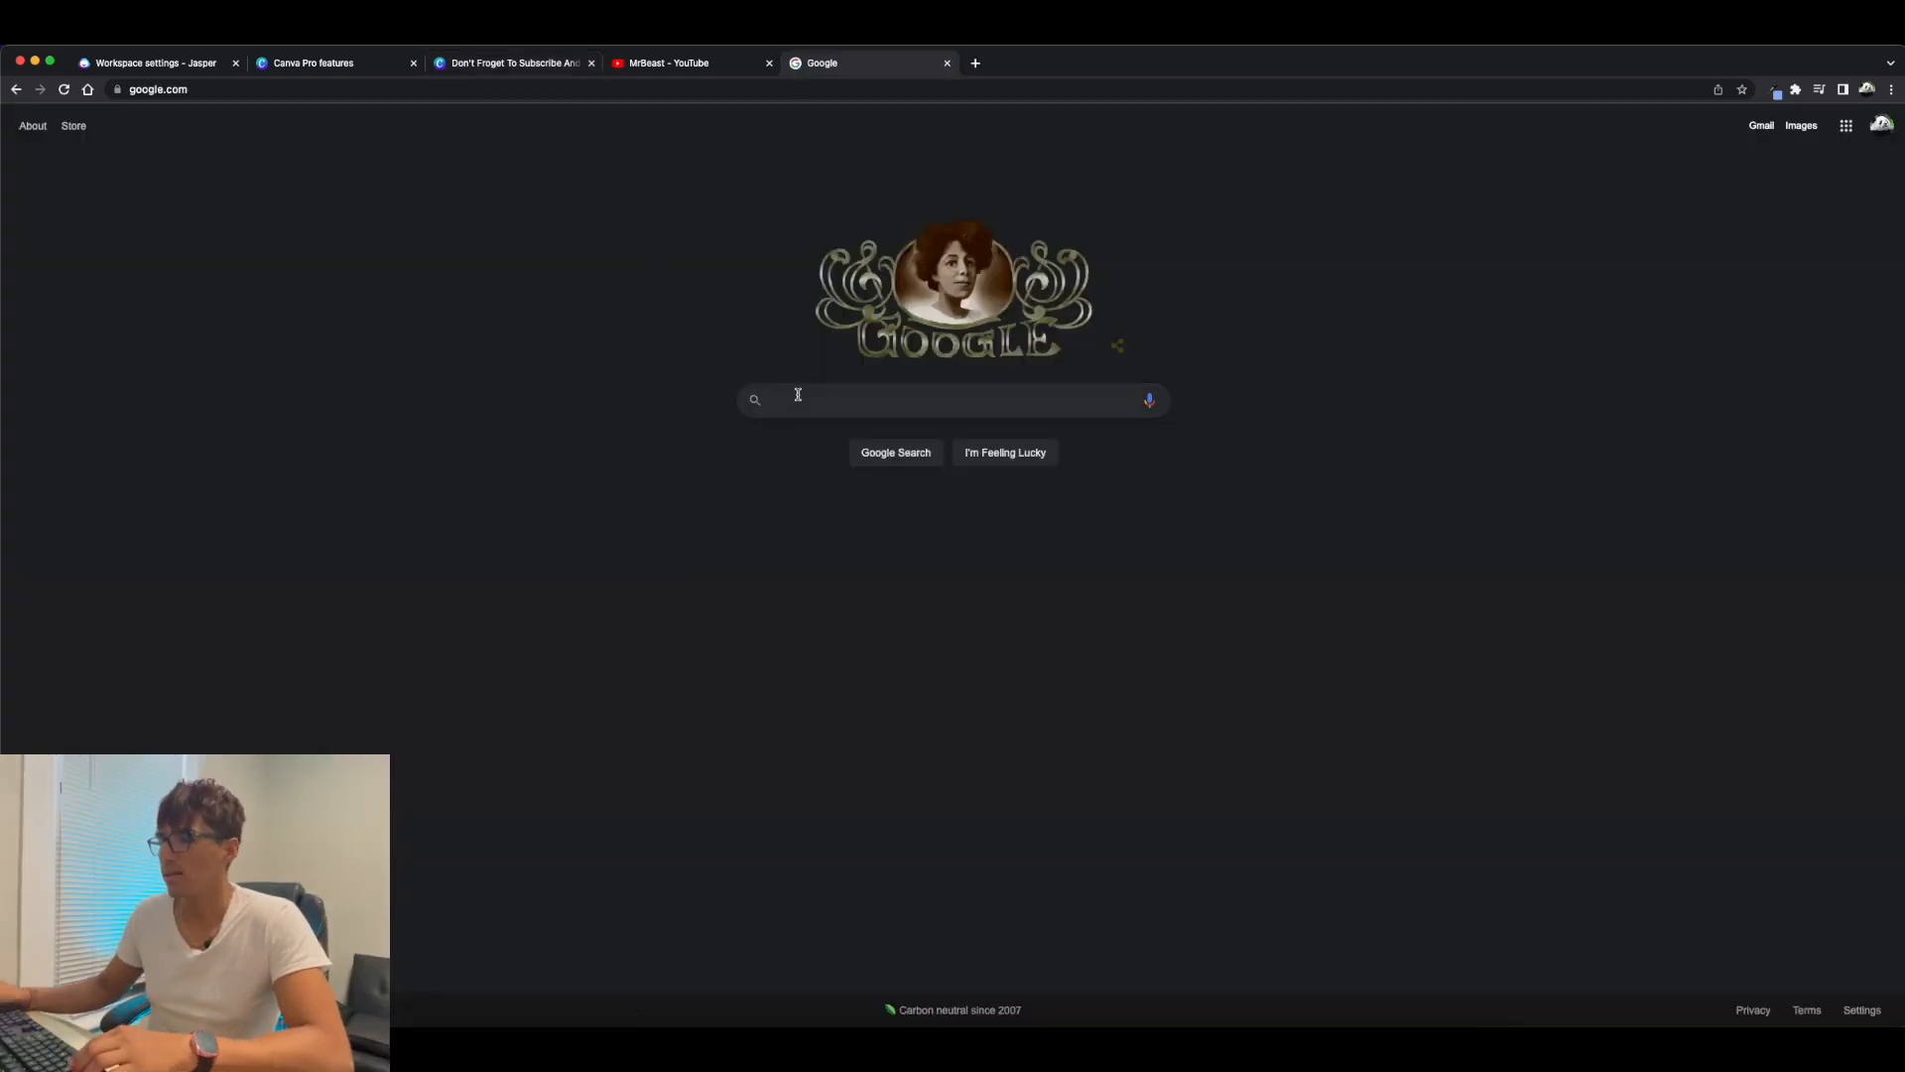
Search Google Images for "robot ai" and open the first result showing a white robot head in profile.
{"action": "type", "text": "robot ai"}
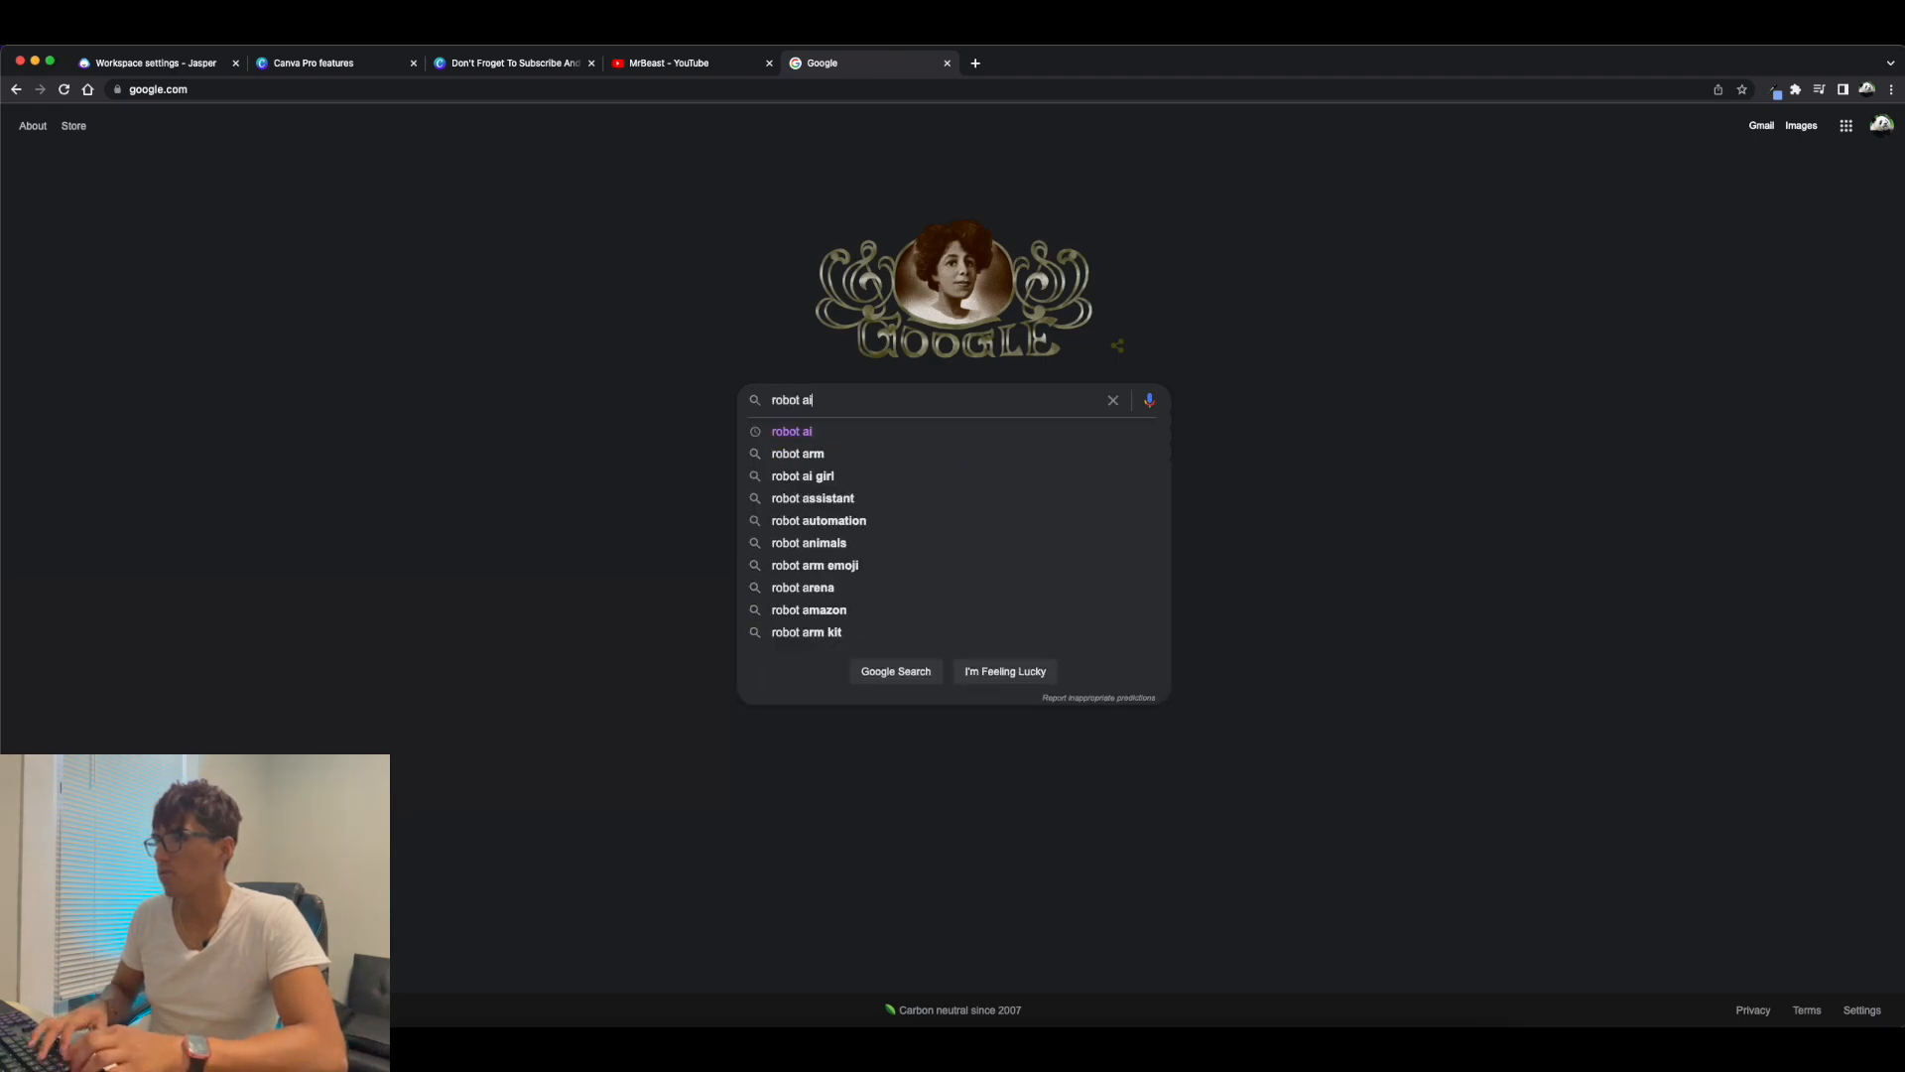
{"action": "key", "text": "Return"}
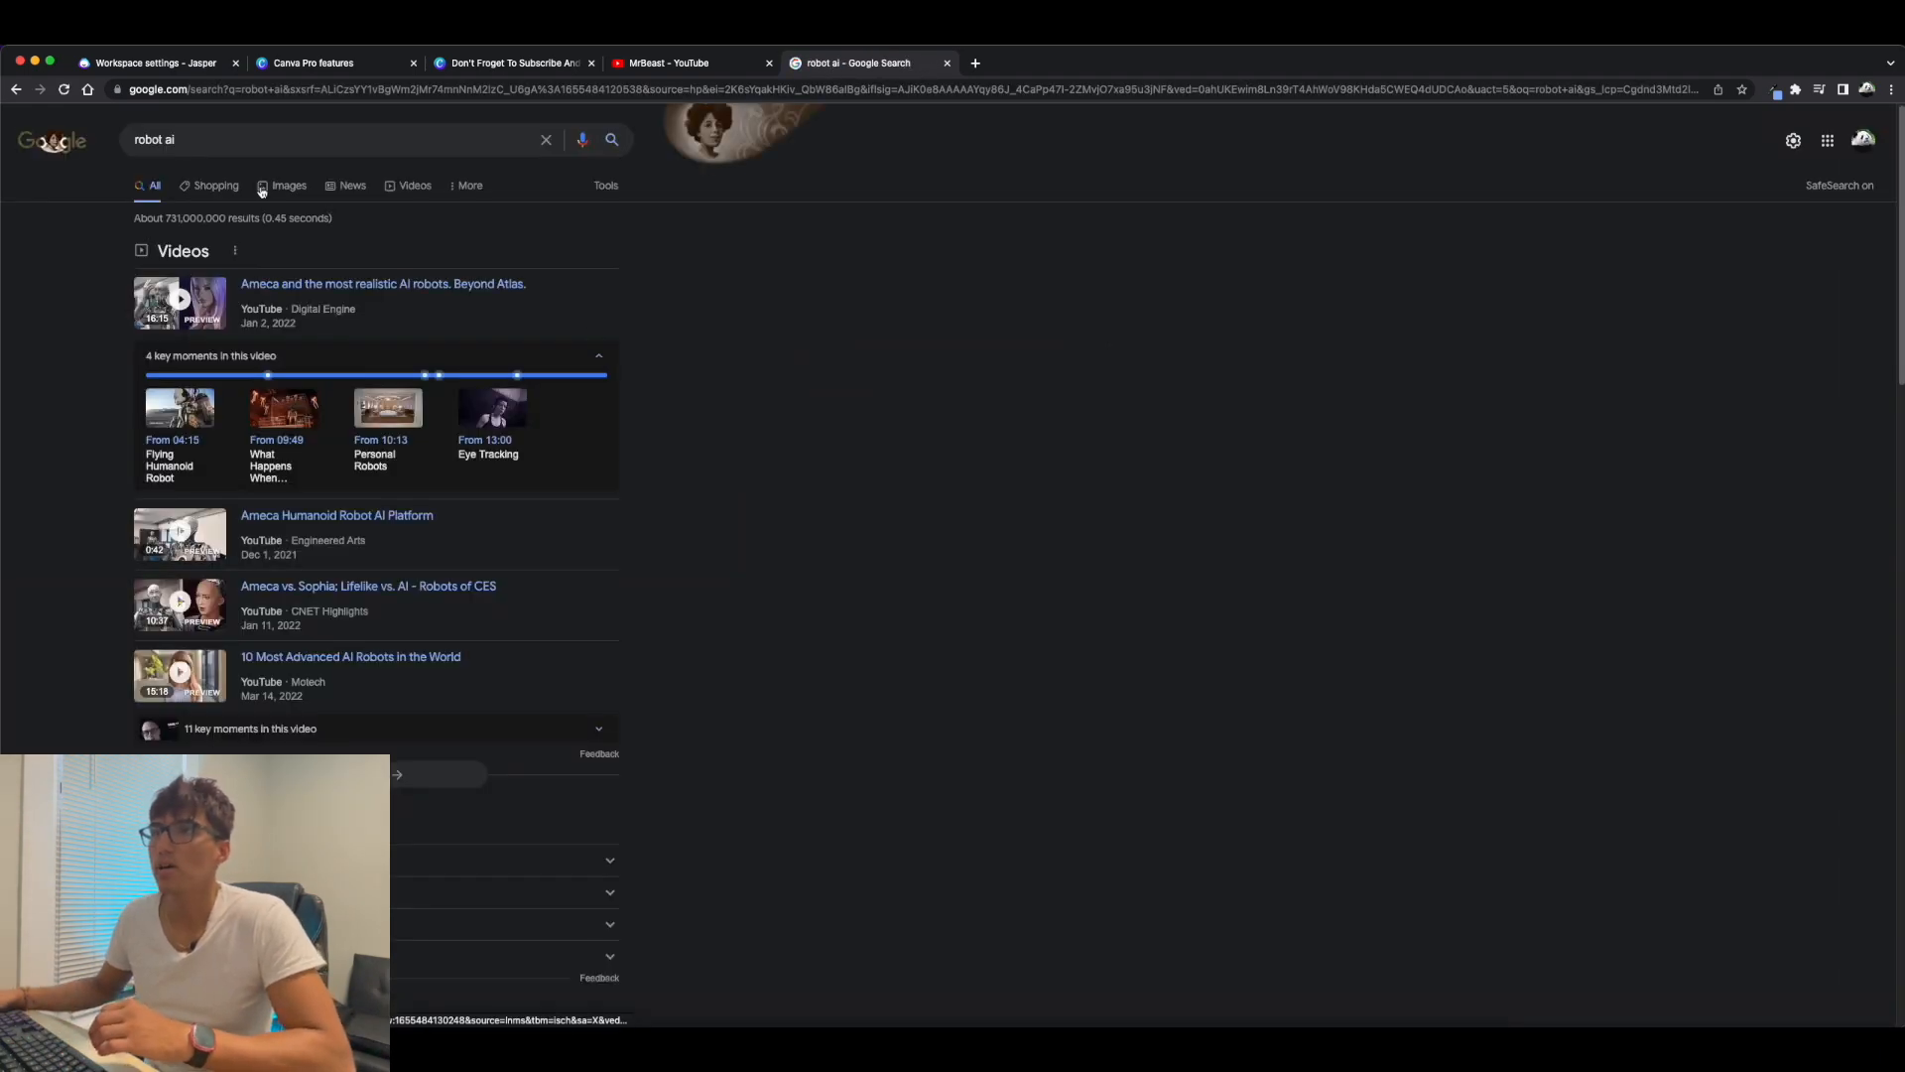
{"action": "left_click", "coordinate": [282, 188]}
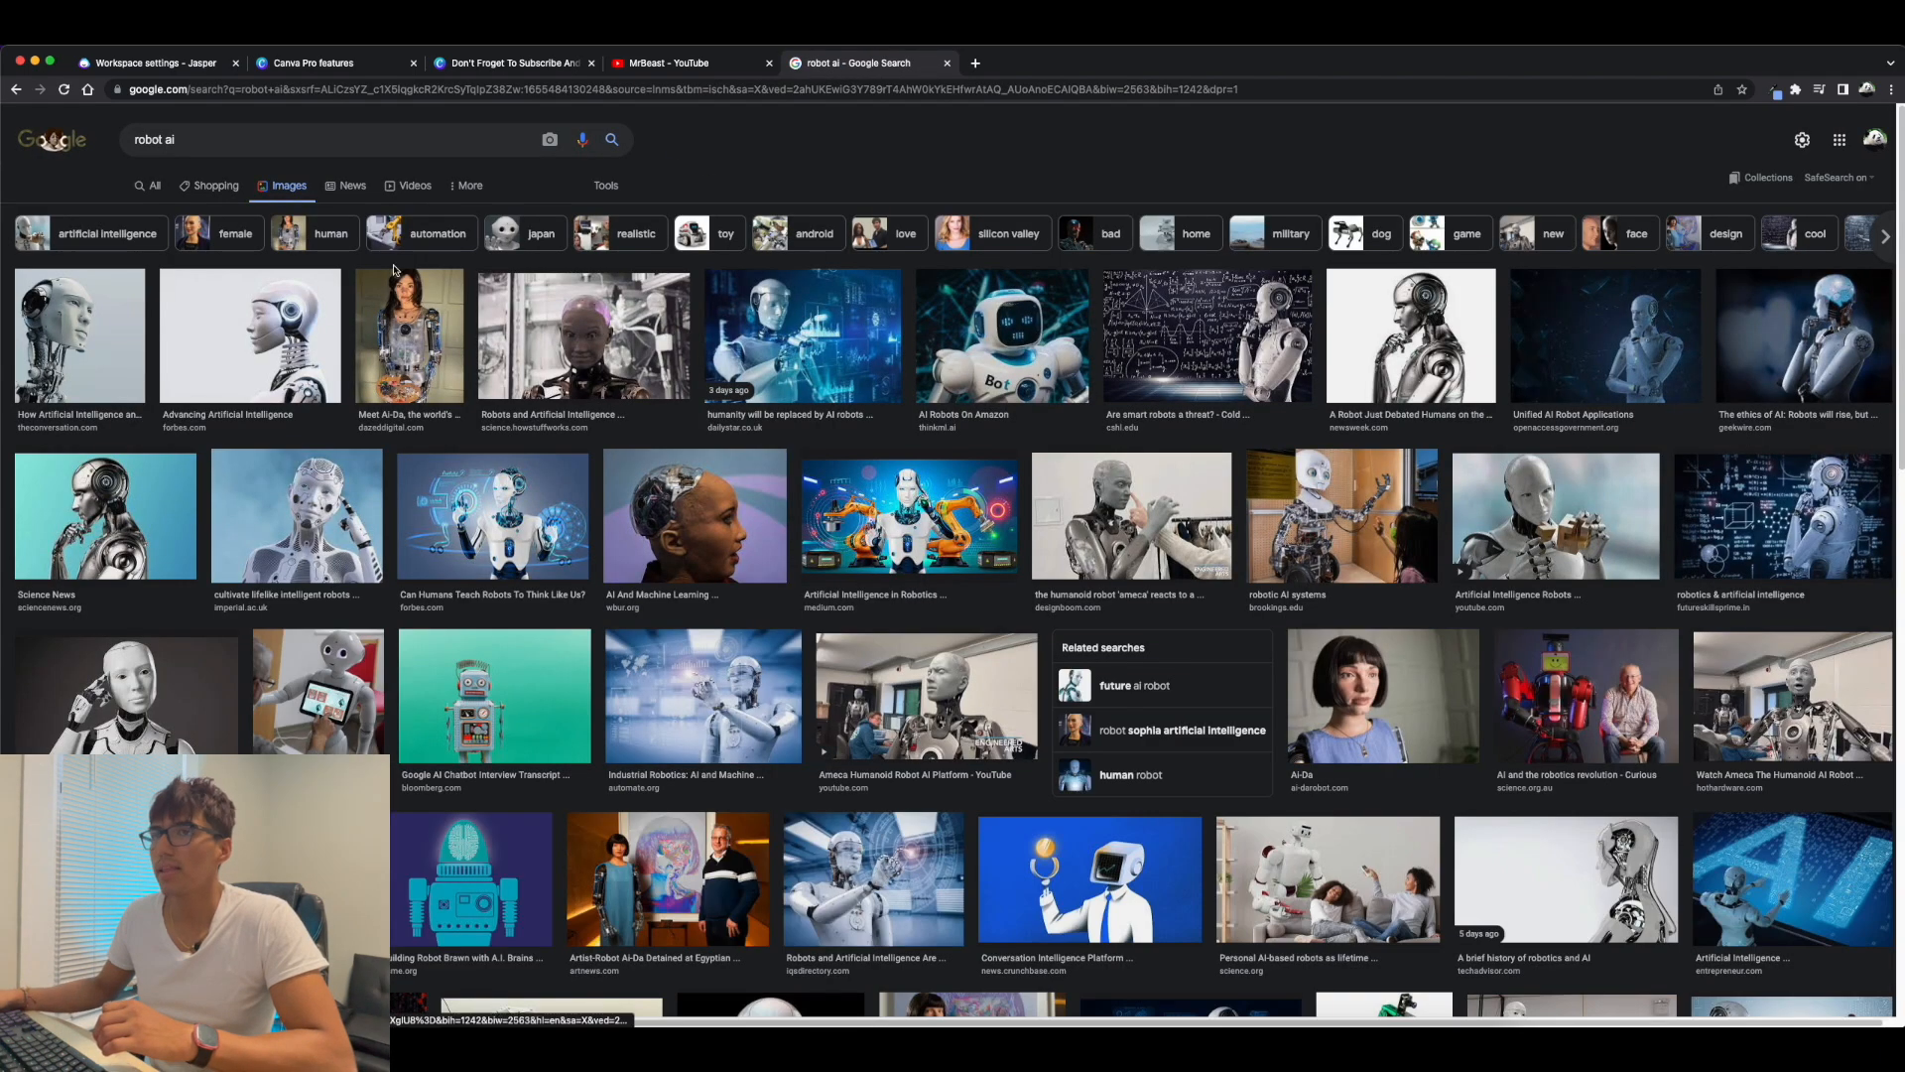
{"action": "left_click", "coordinate": [85, 331]}
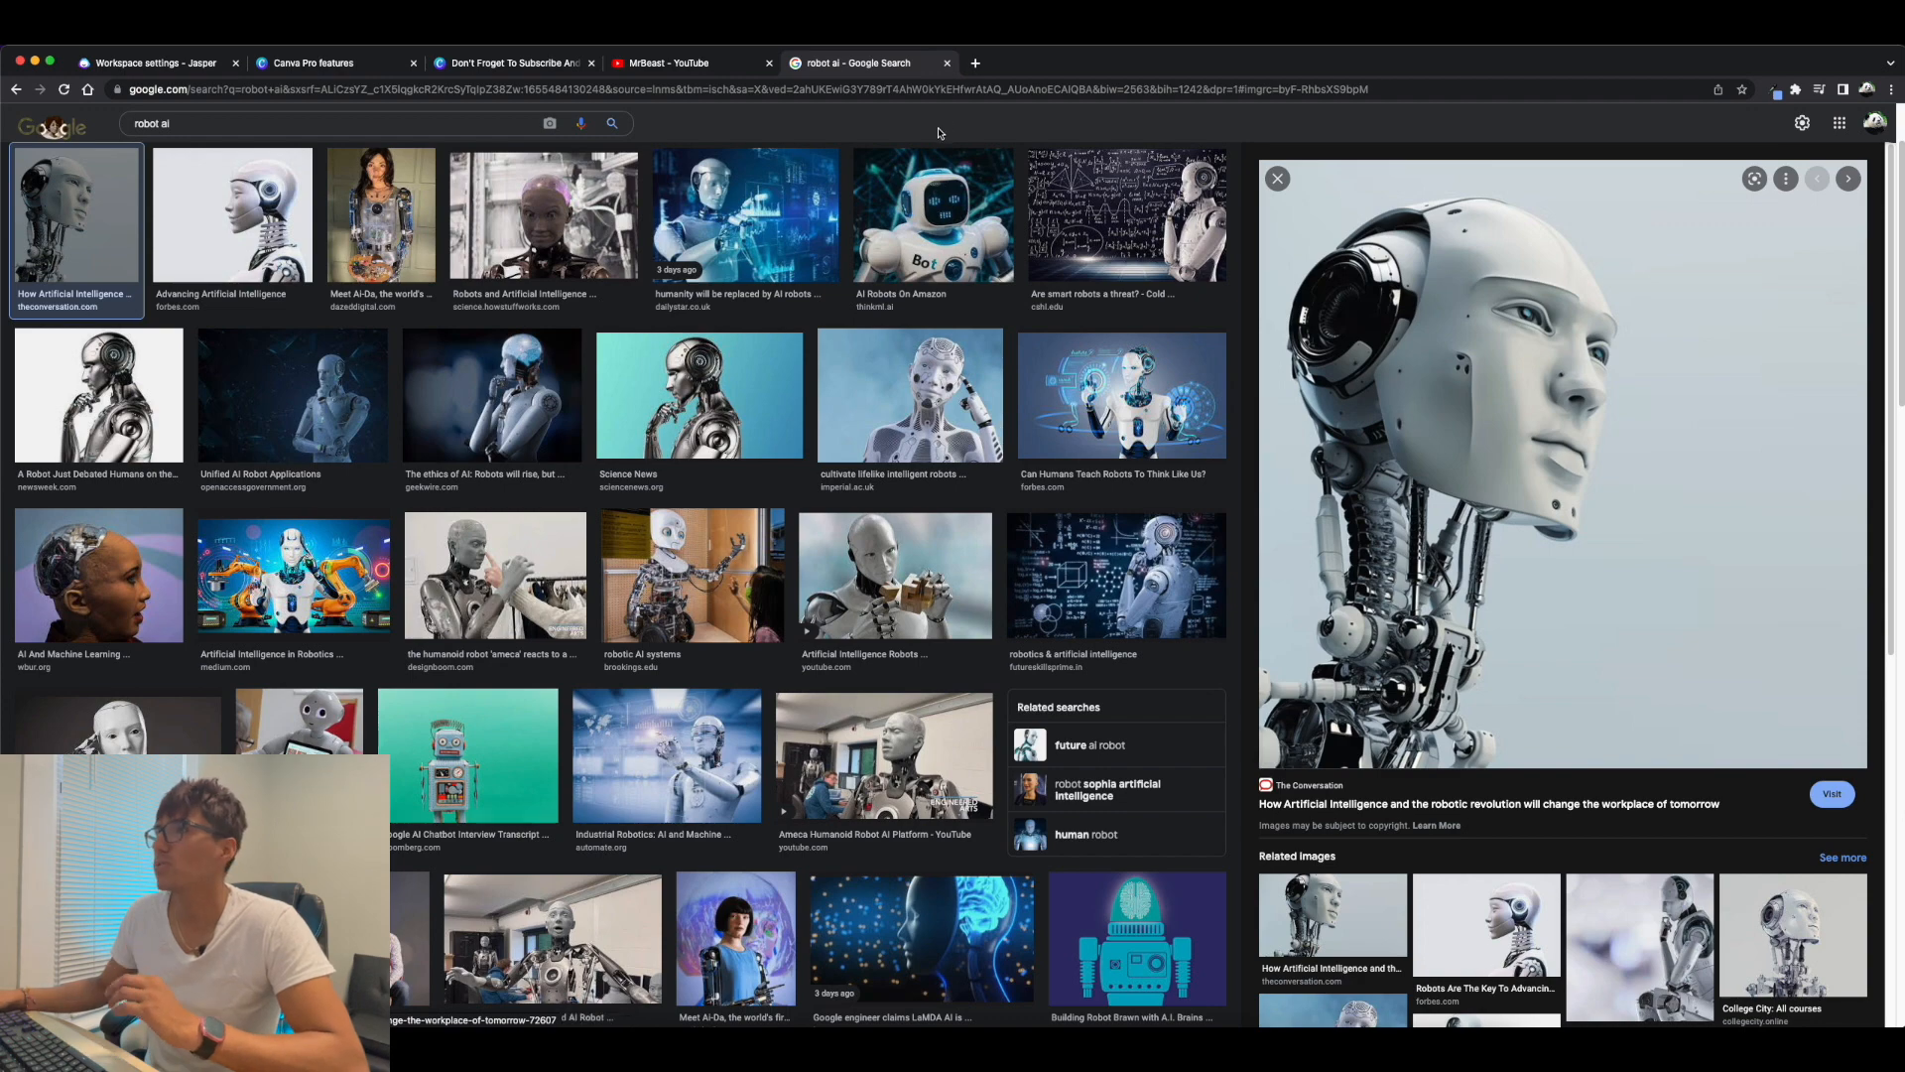
Open pexels.com in a new tab and look over its free stock photos.
{"action": "left_click", "coordinate": [976, 62]}
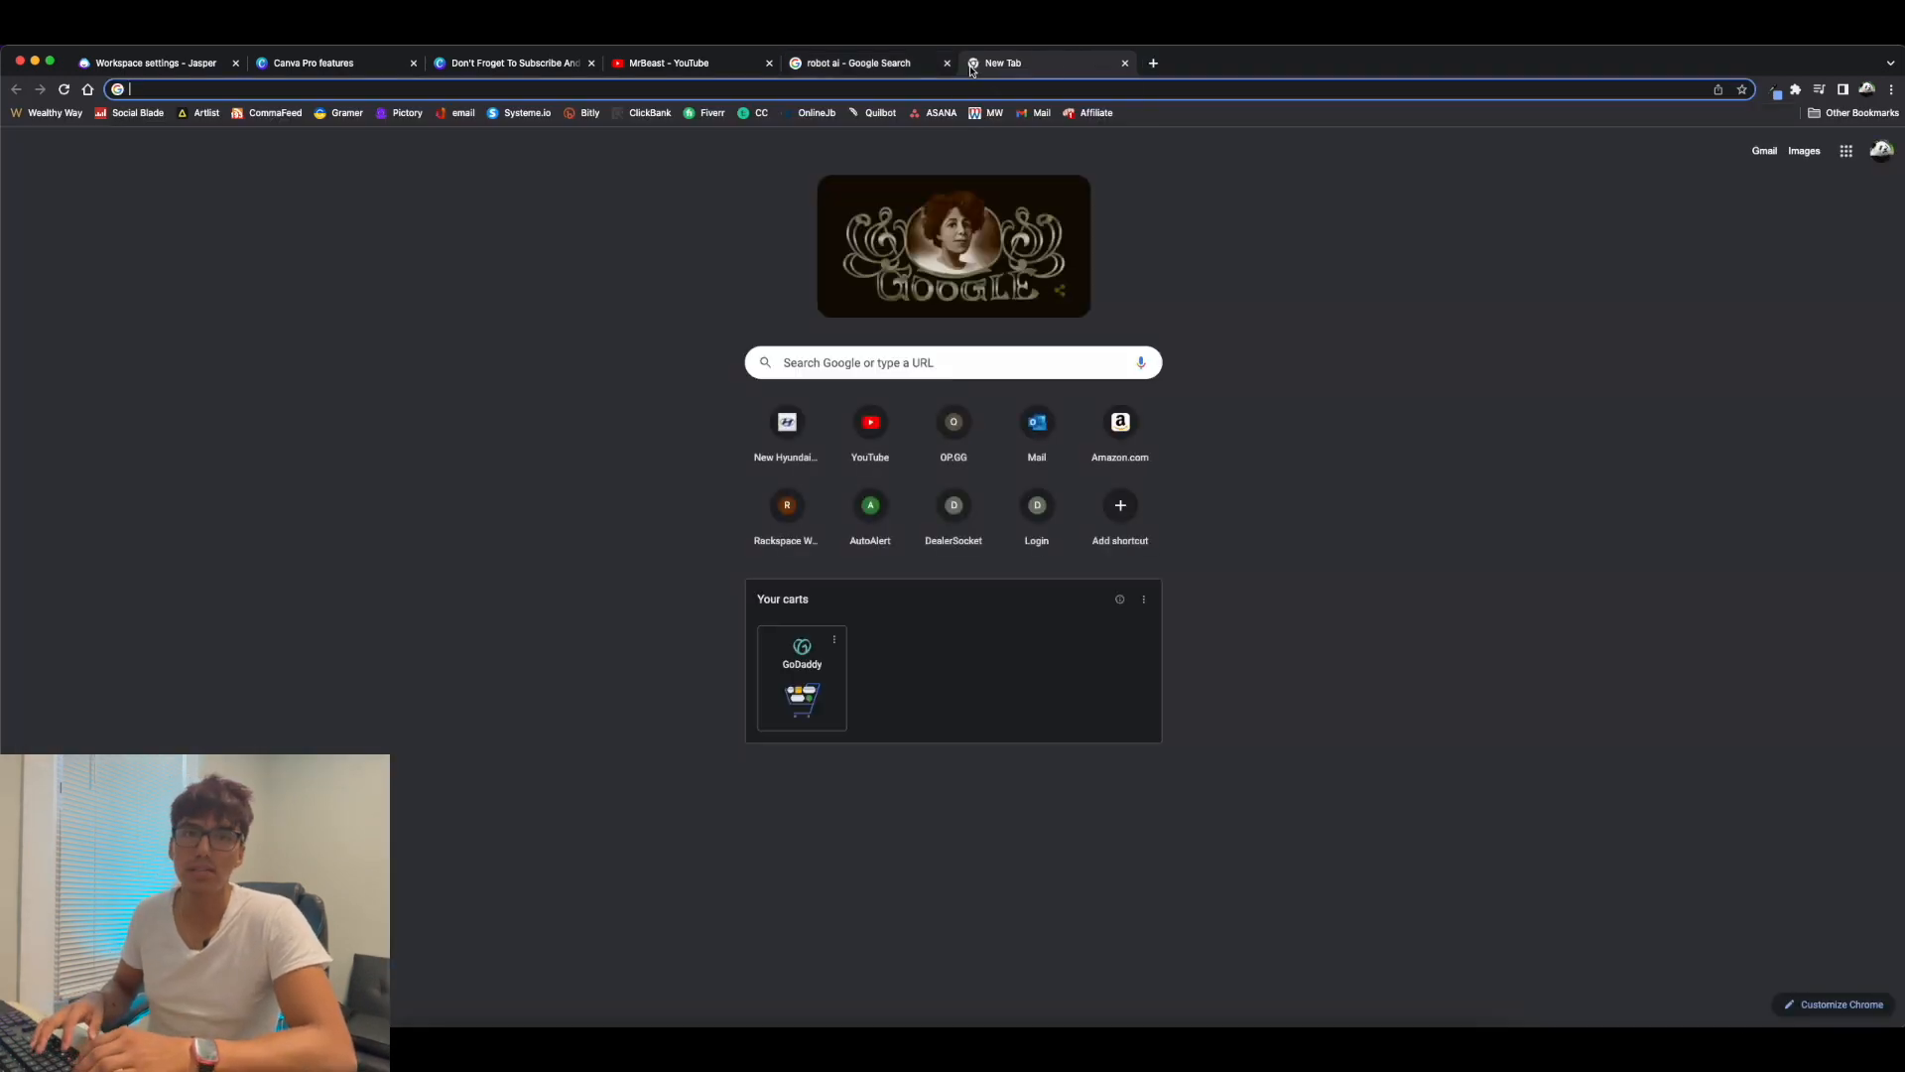
{"action": "type", "text": "pexels"}
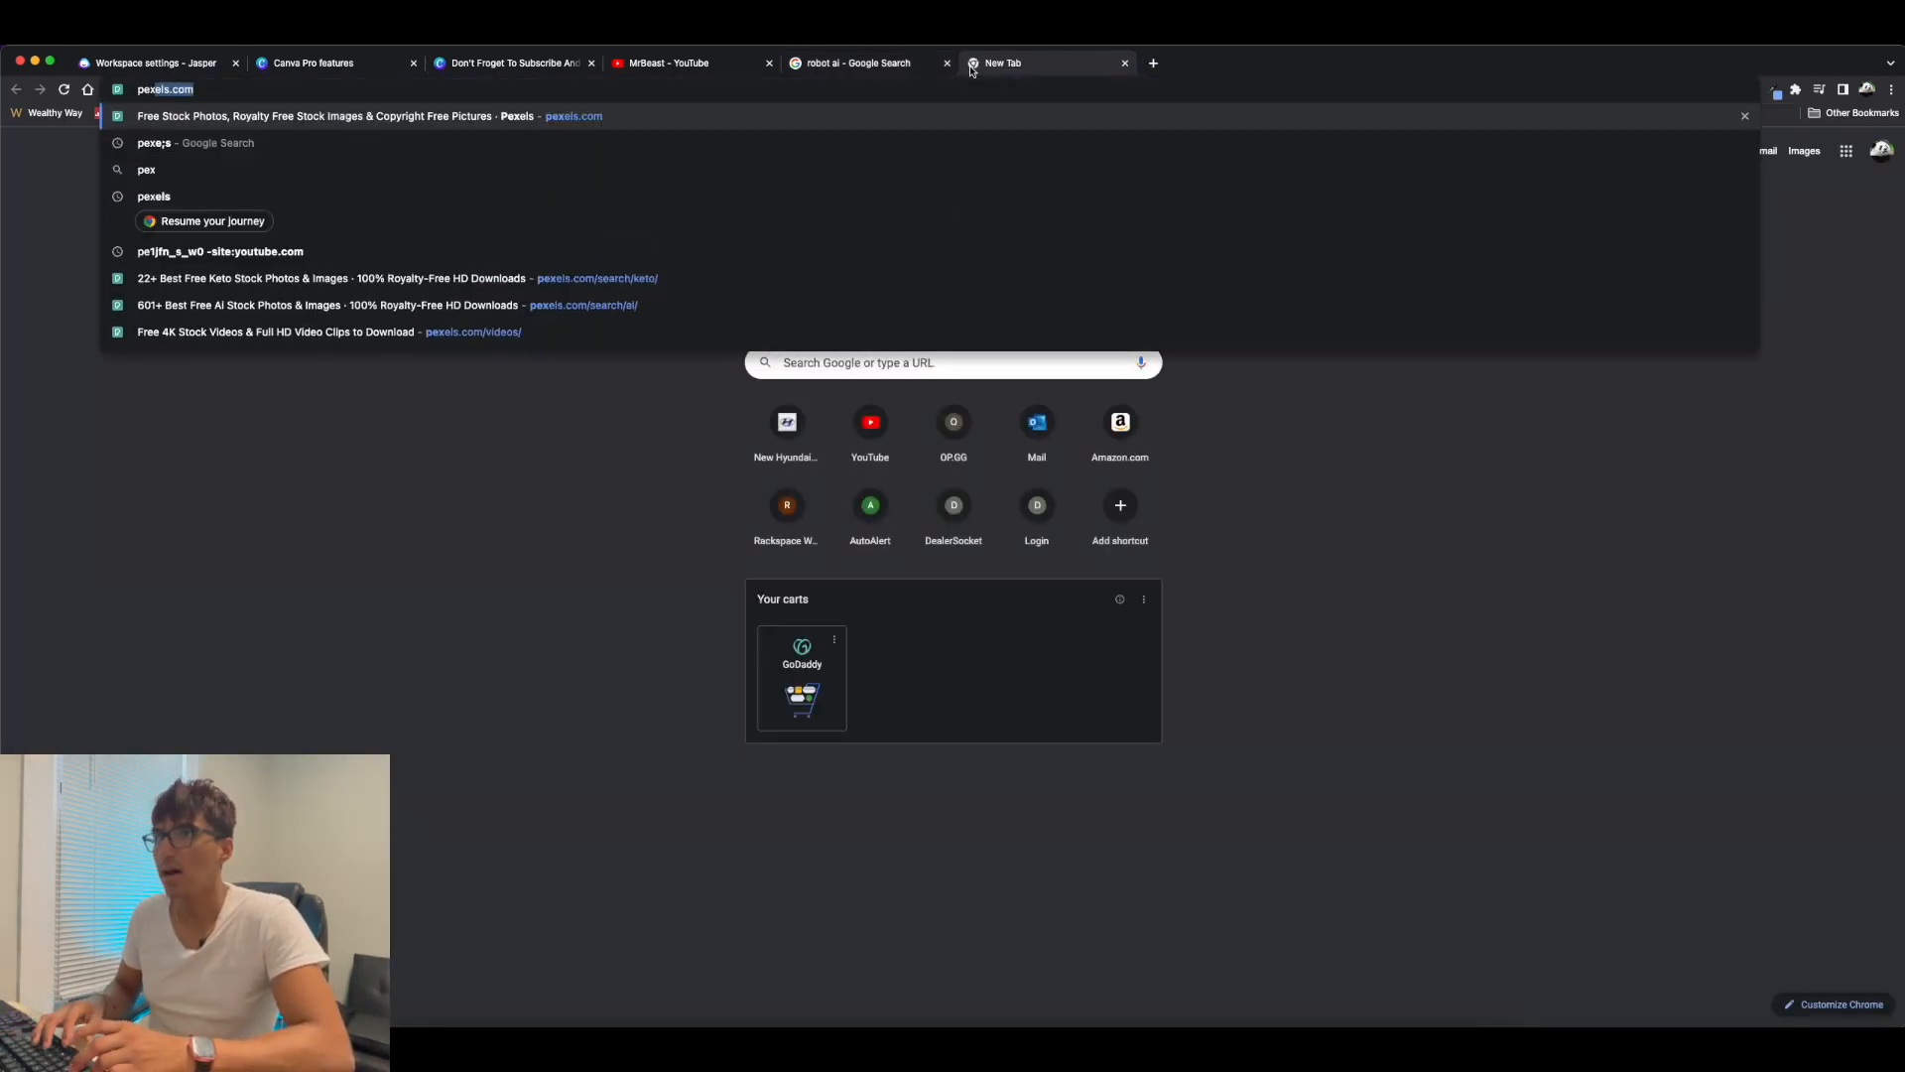
{"action": "key", "text": "Return"}
{"action": "scroll", "coordinate": [1018, 275], "scroll_direction": "down", "scroll_amount": 5}
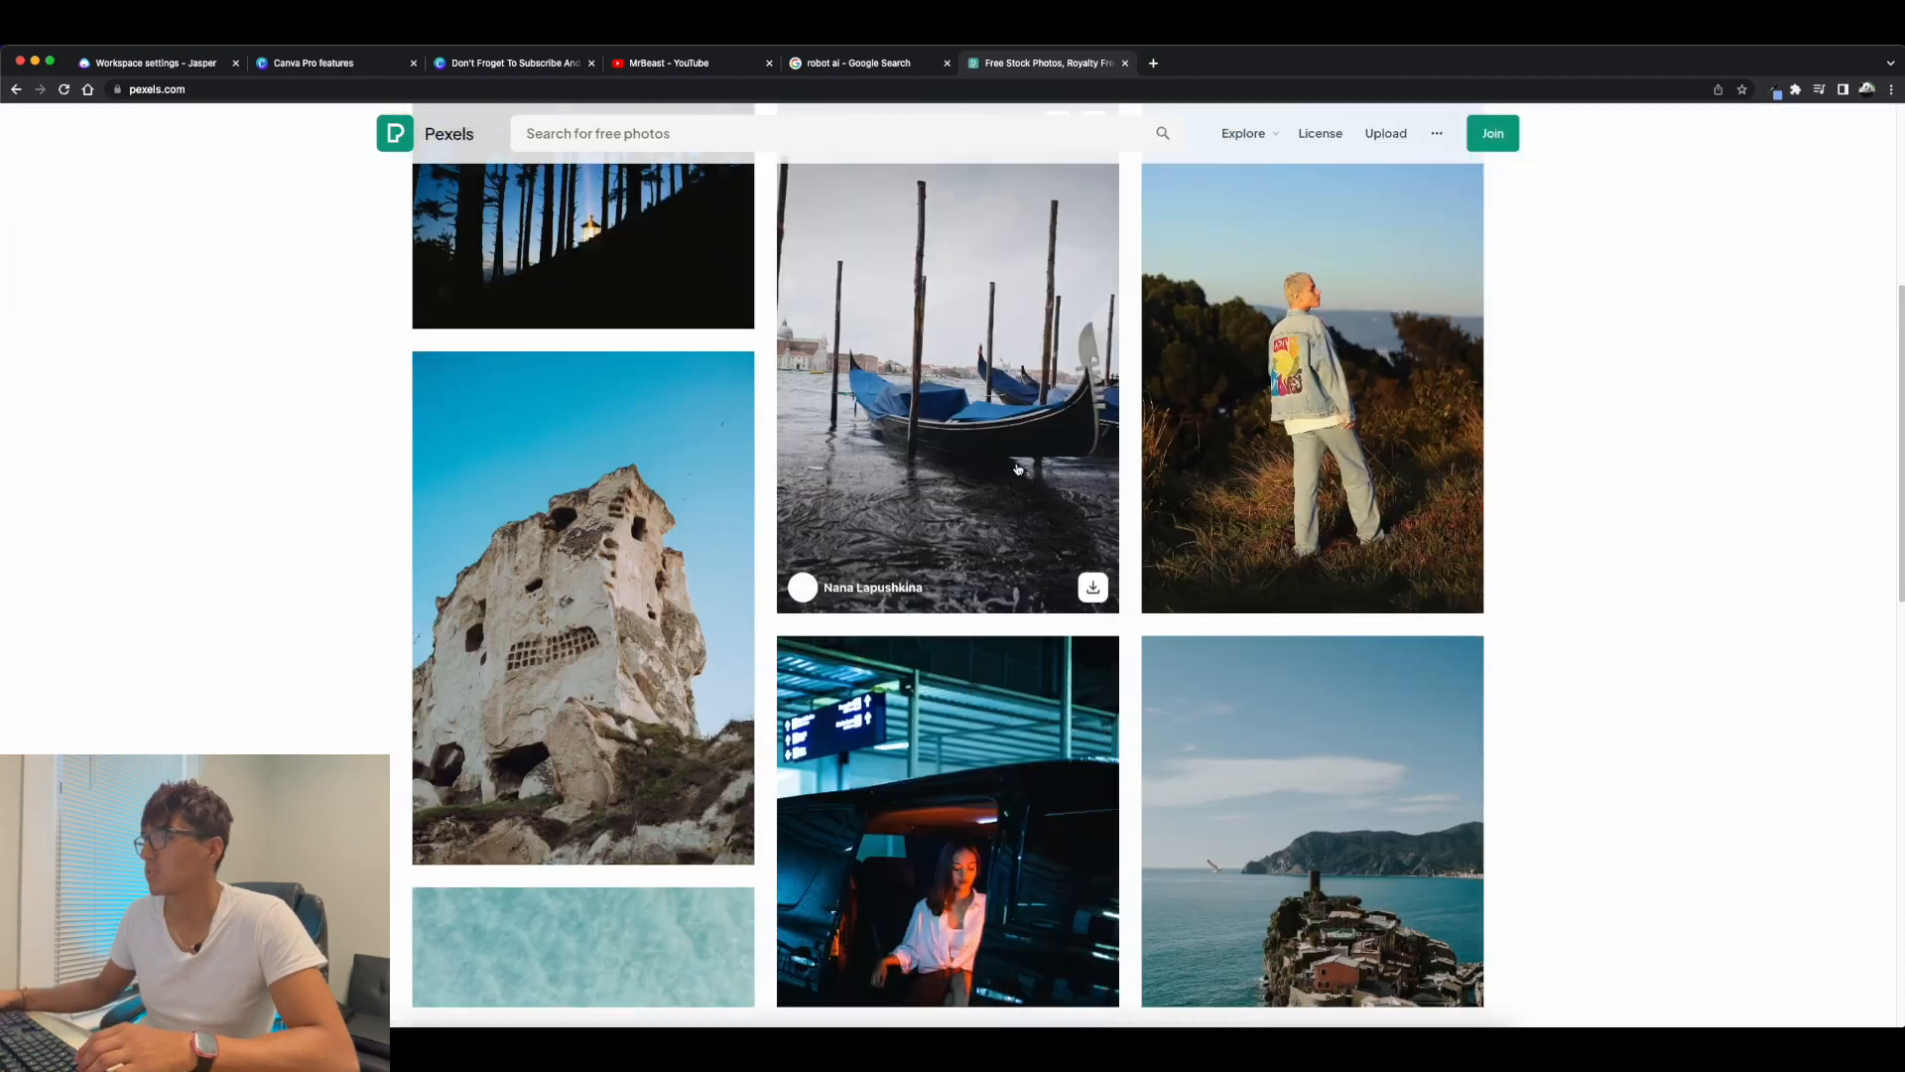
{"action": "scroll", "coordinate": [791, 346], "scroll_direction": "up", "scroll_amount": 5}
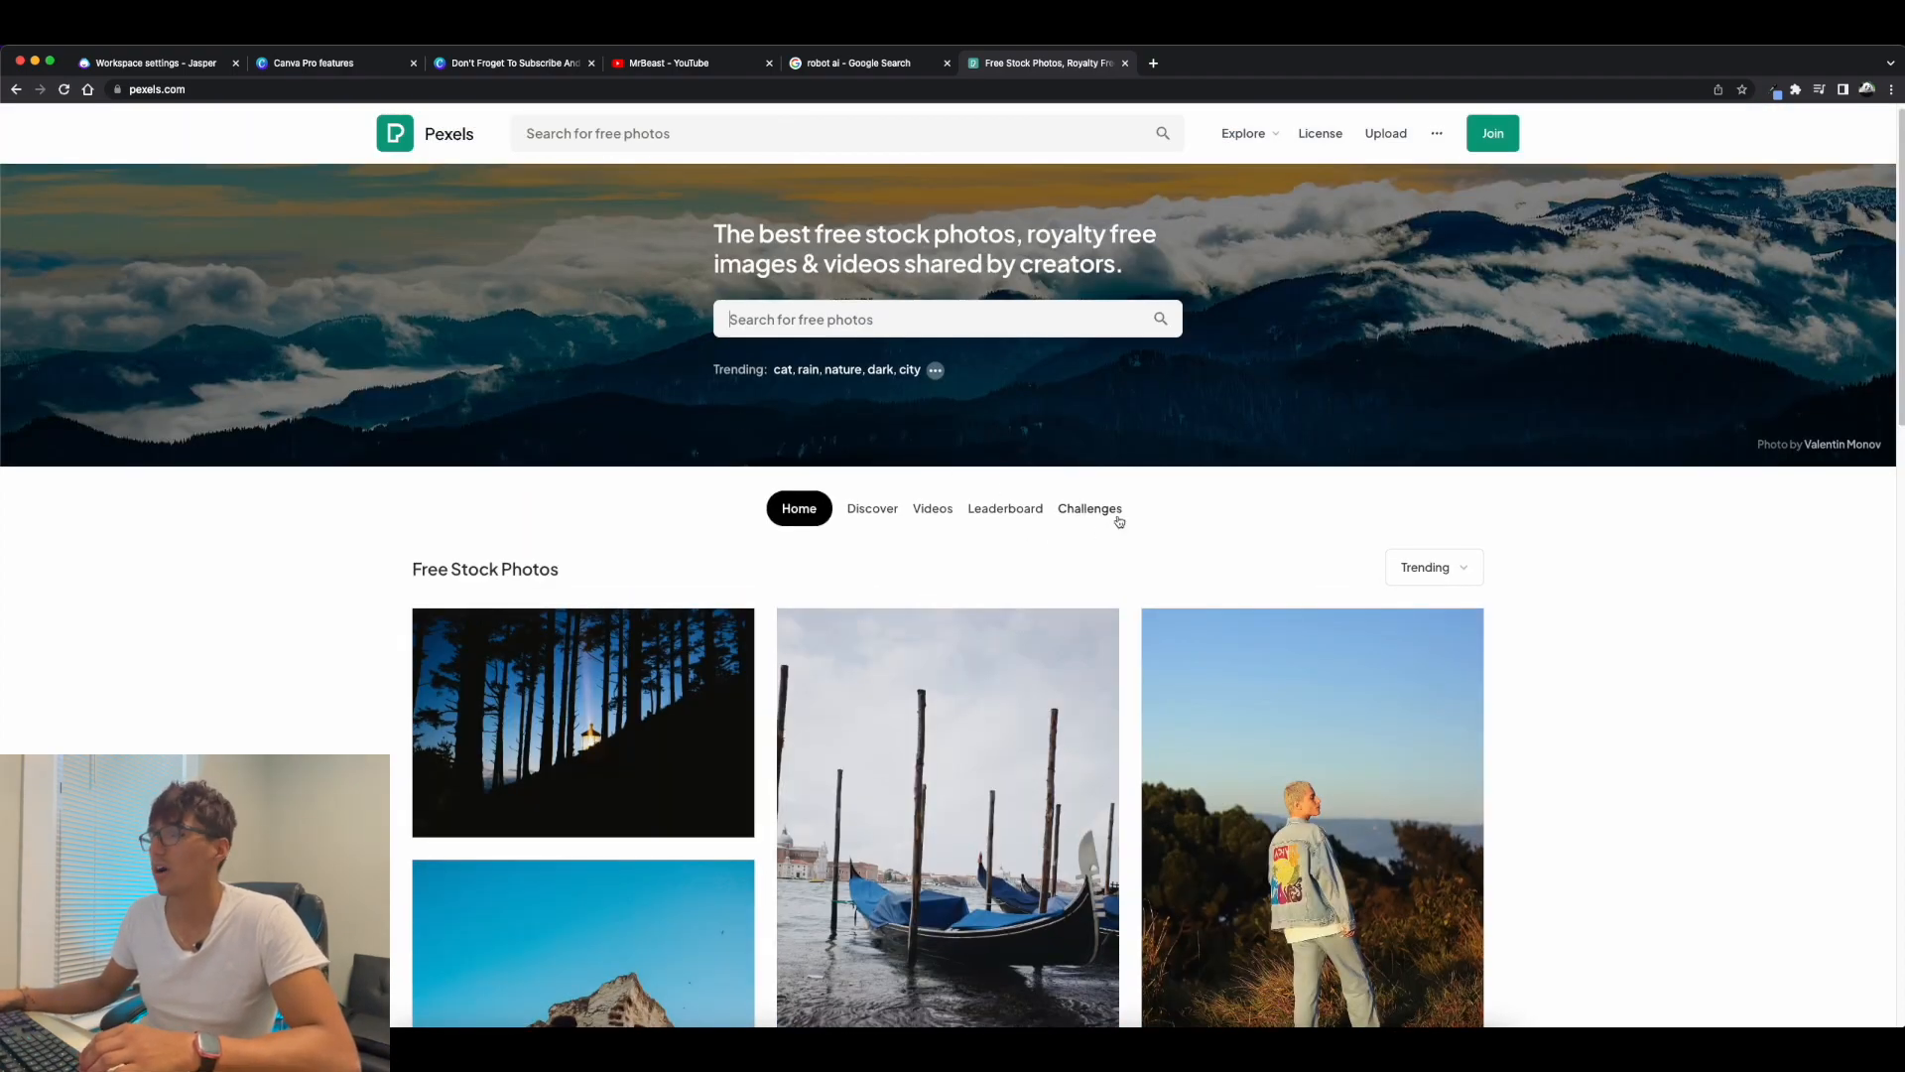
View the open Canva Pro features page and the blank thumbnail design.
{"action": "left_click", "coordinate": [298, 63]}
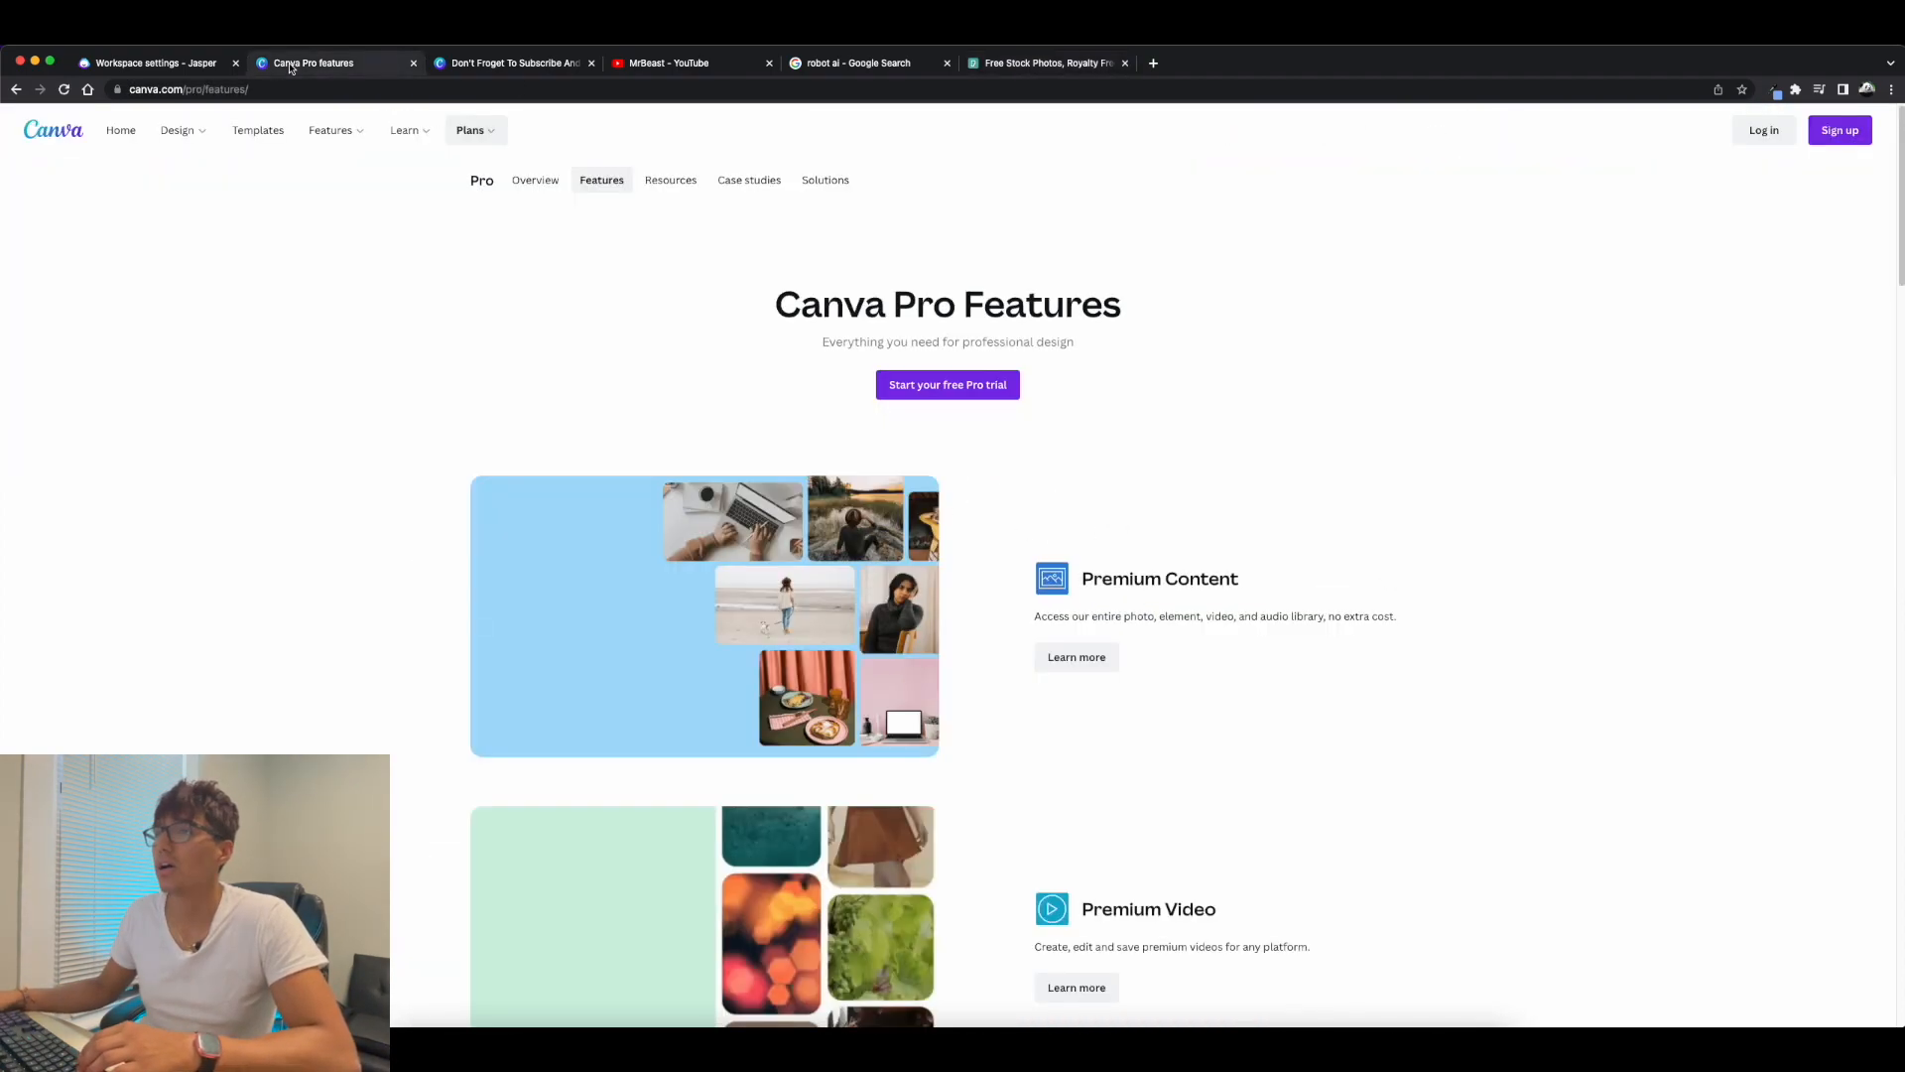
{"action": "left_click", "coordinate": [444, 64]}
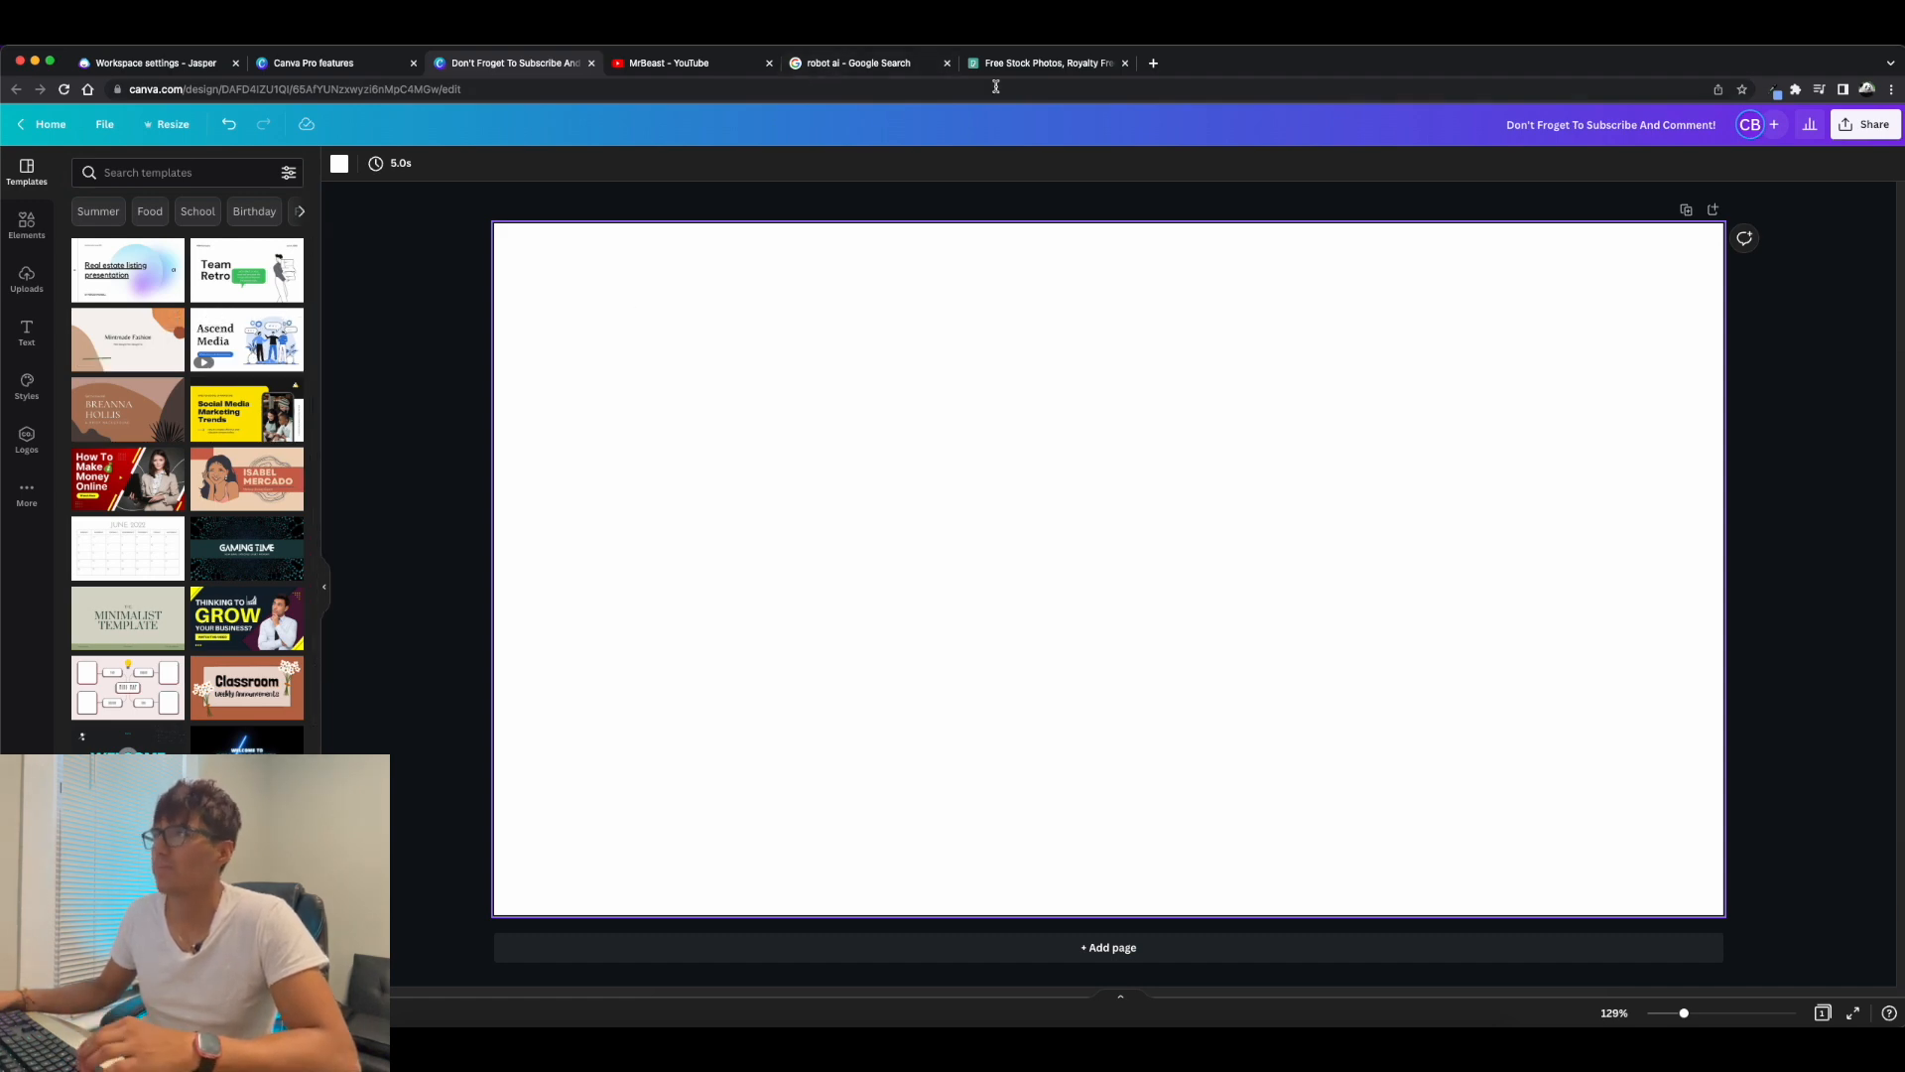
Return to the robot image results and search Google Images for "blake lemoine" instead.
{"action": "left_click", "coordinate": [841, 64]}
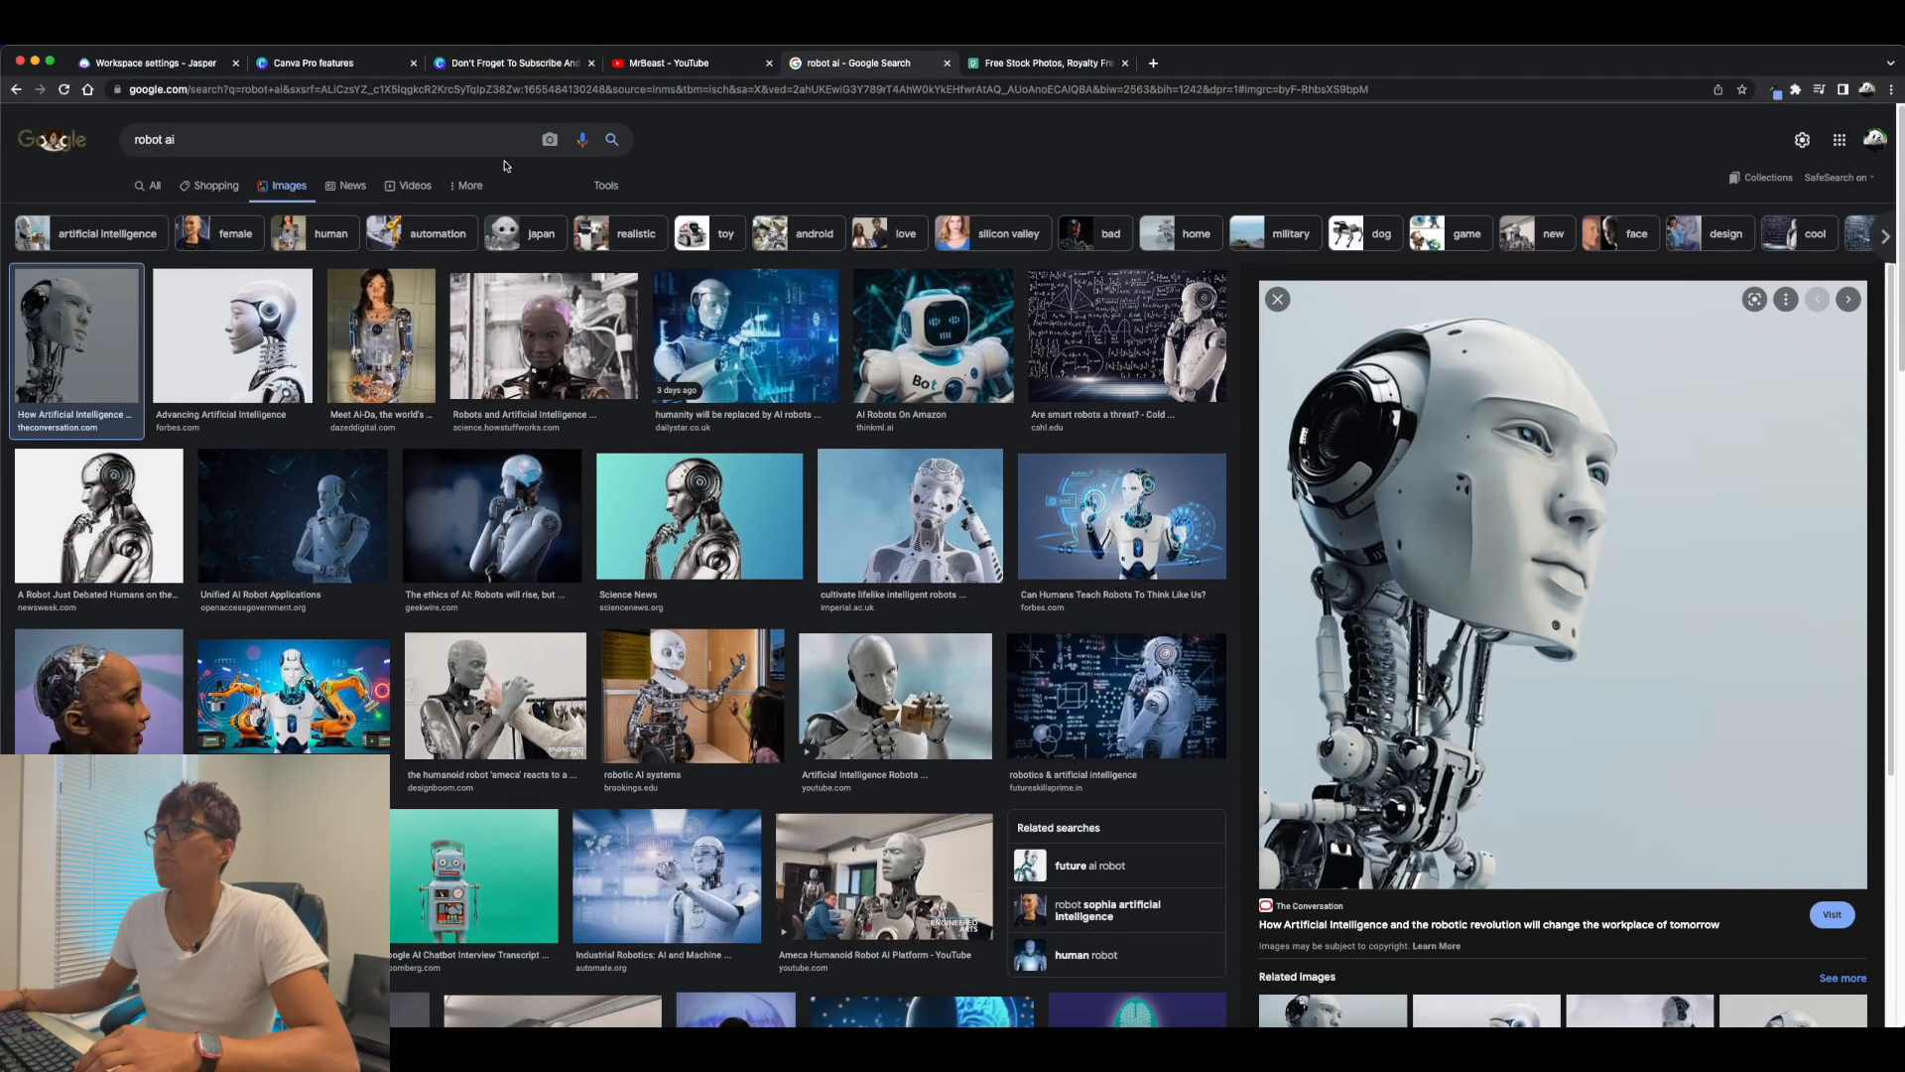
{"action": "double_click", "coordinate": [390, 144]}
{"action": "key", "text": "super+a"}
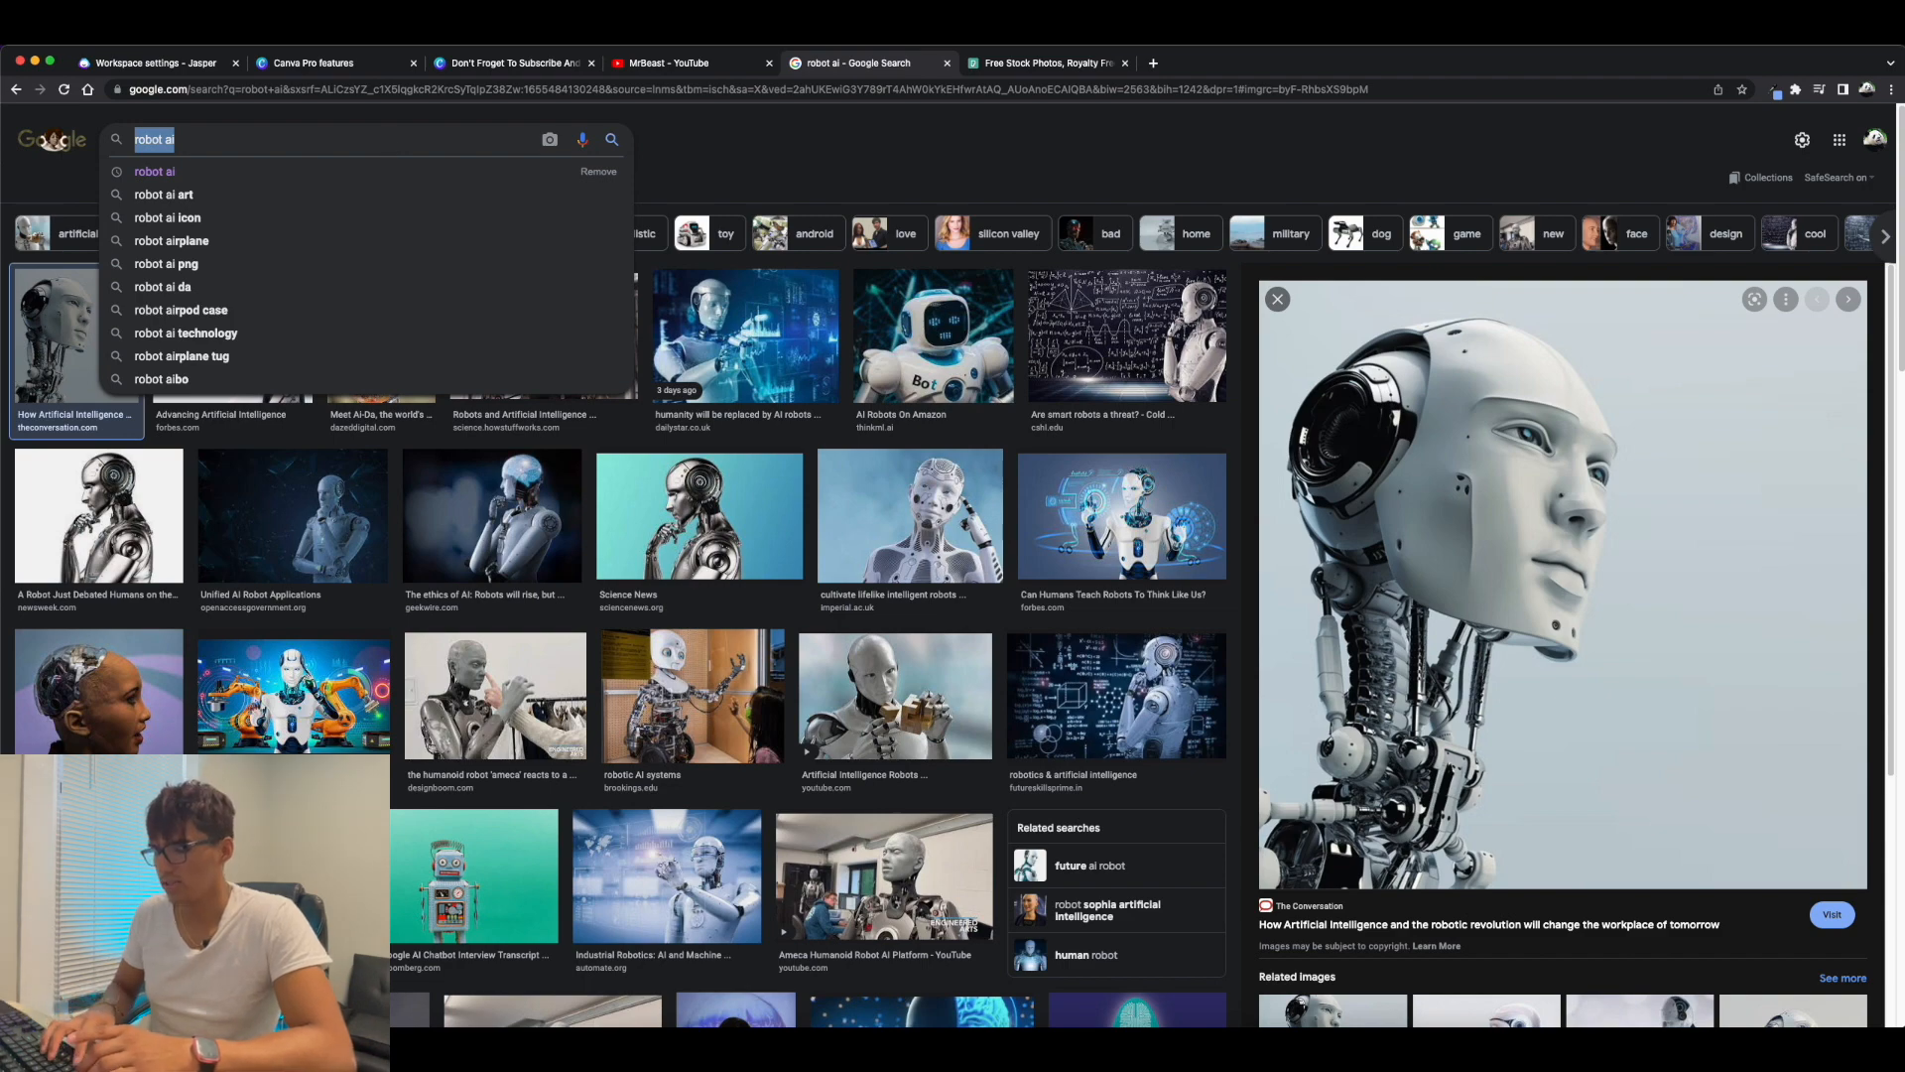
{"action": "type", "text": "blake"}
{"action": "left_click", "coordinate": [391, 172]}
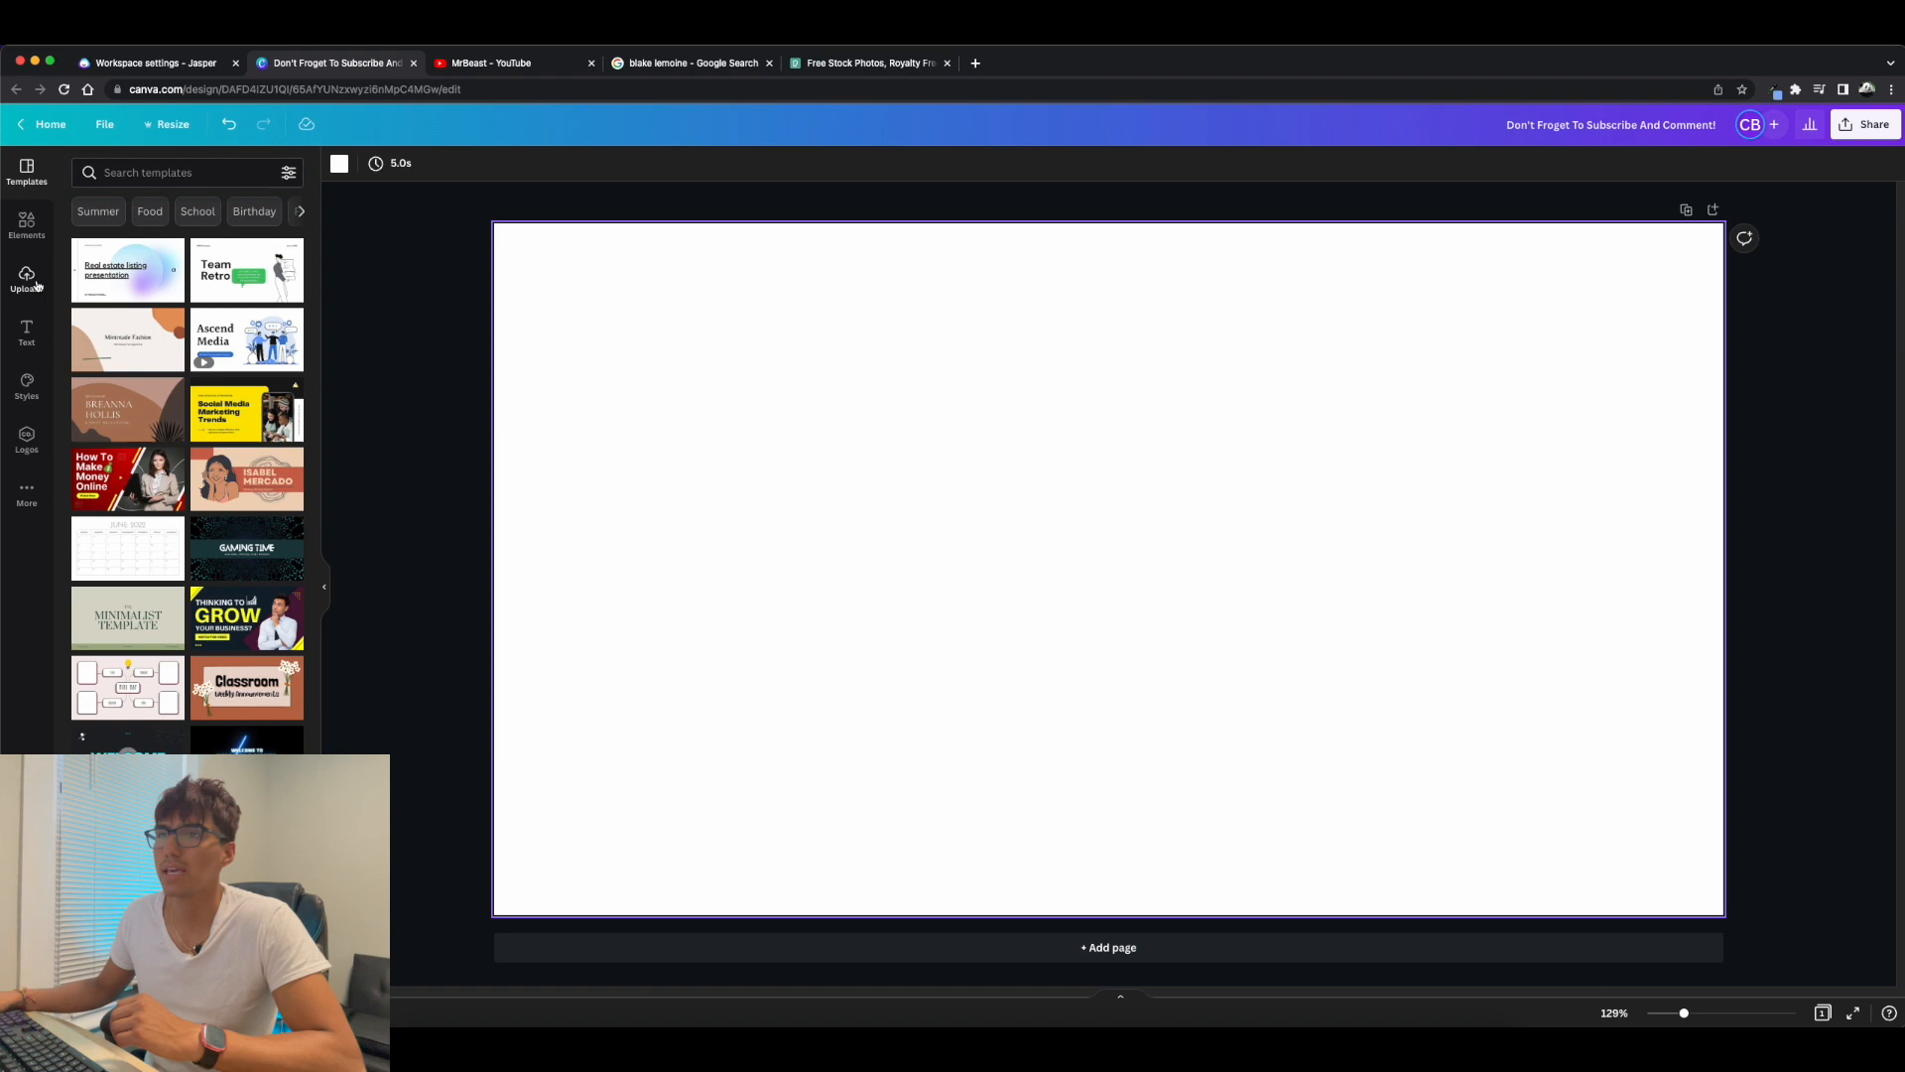
Add the uploaded man's portrait and robot head image to the blank Canva page, with the portrait left and the robot right.
{"action": "left_click", "coordinate": [27, 278]}
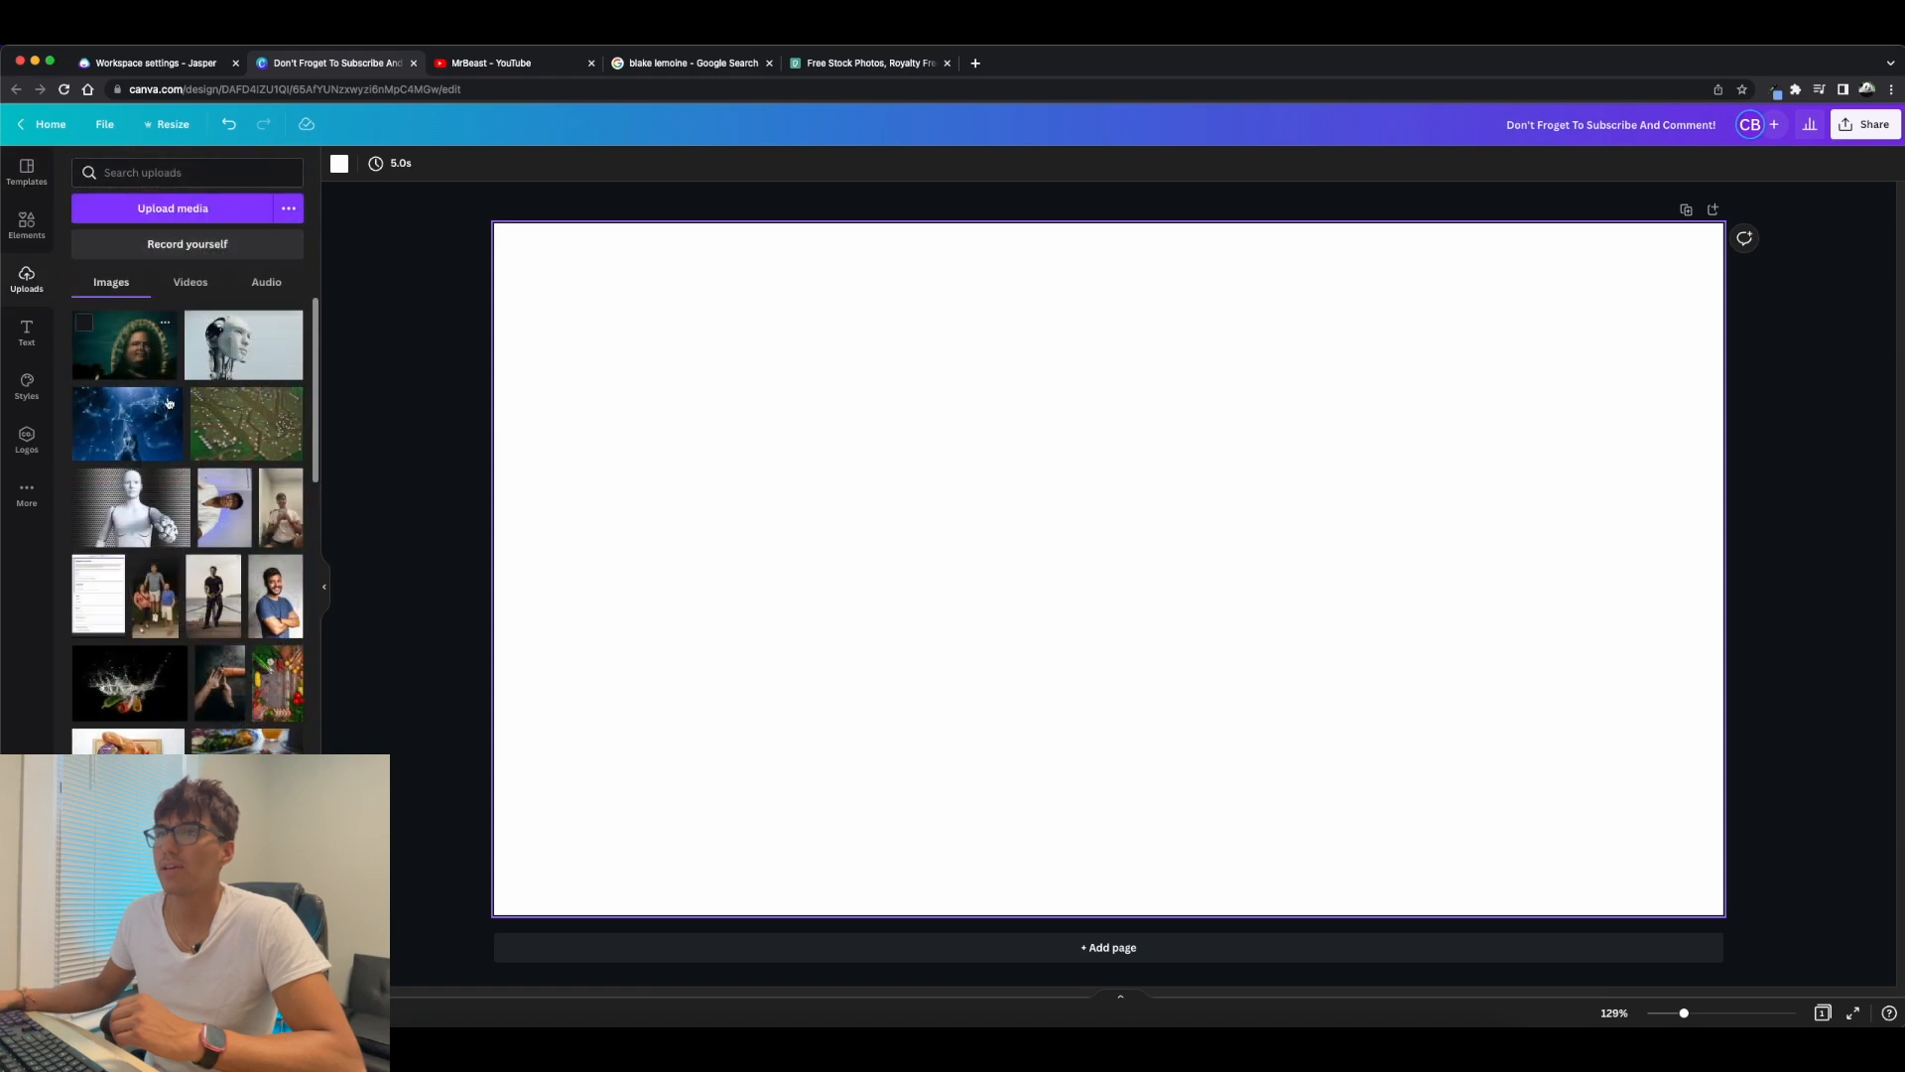
{"action": "left_click", "coordinate": [149, 350]}
{"action": "left_click_drag", "start_coordinate": [923, 486], "coordinate": [687, 496]}
{"action": "left_click_drag", "start_coordinate": [1240, 578], "coordinate": [1666, 550]}
{"action": "key", "text": "super+z"}
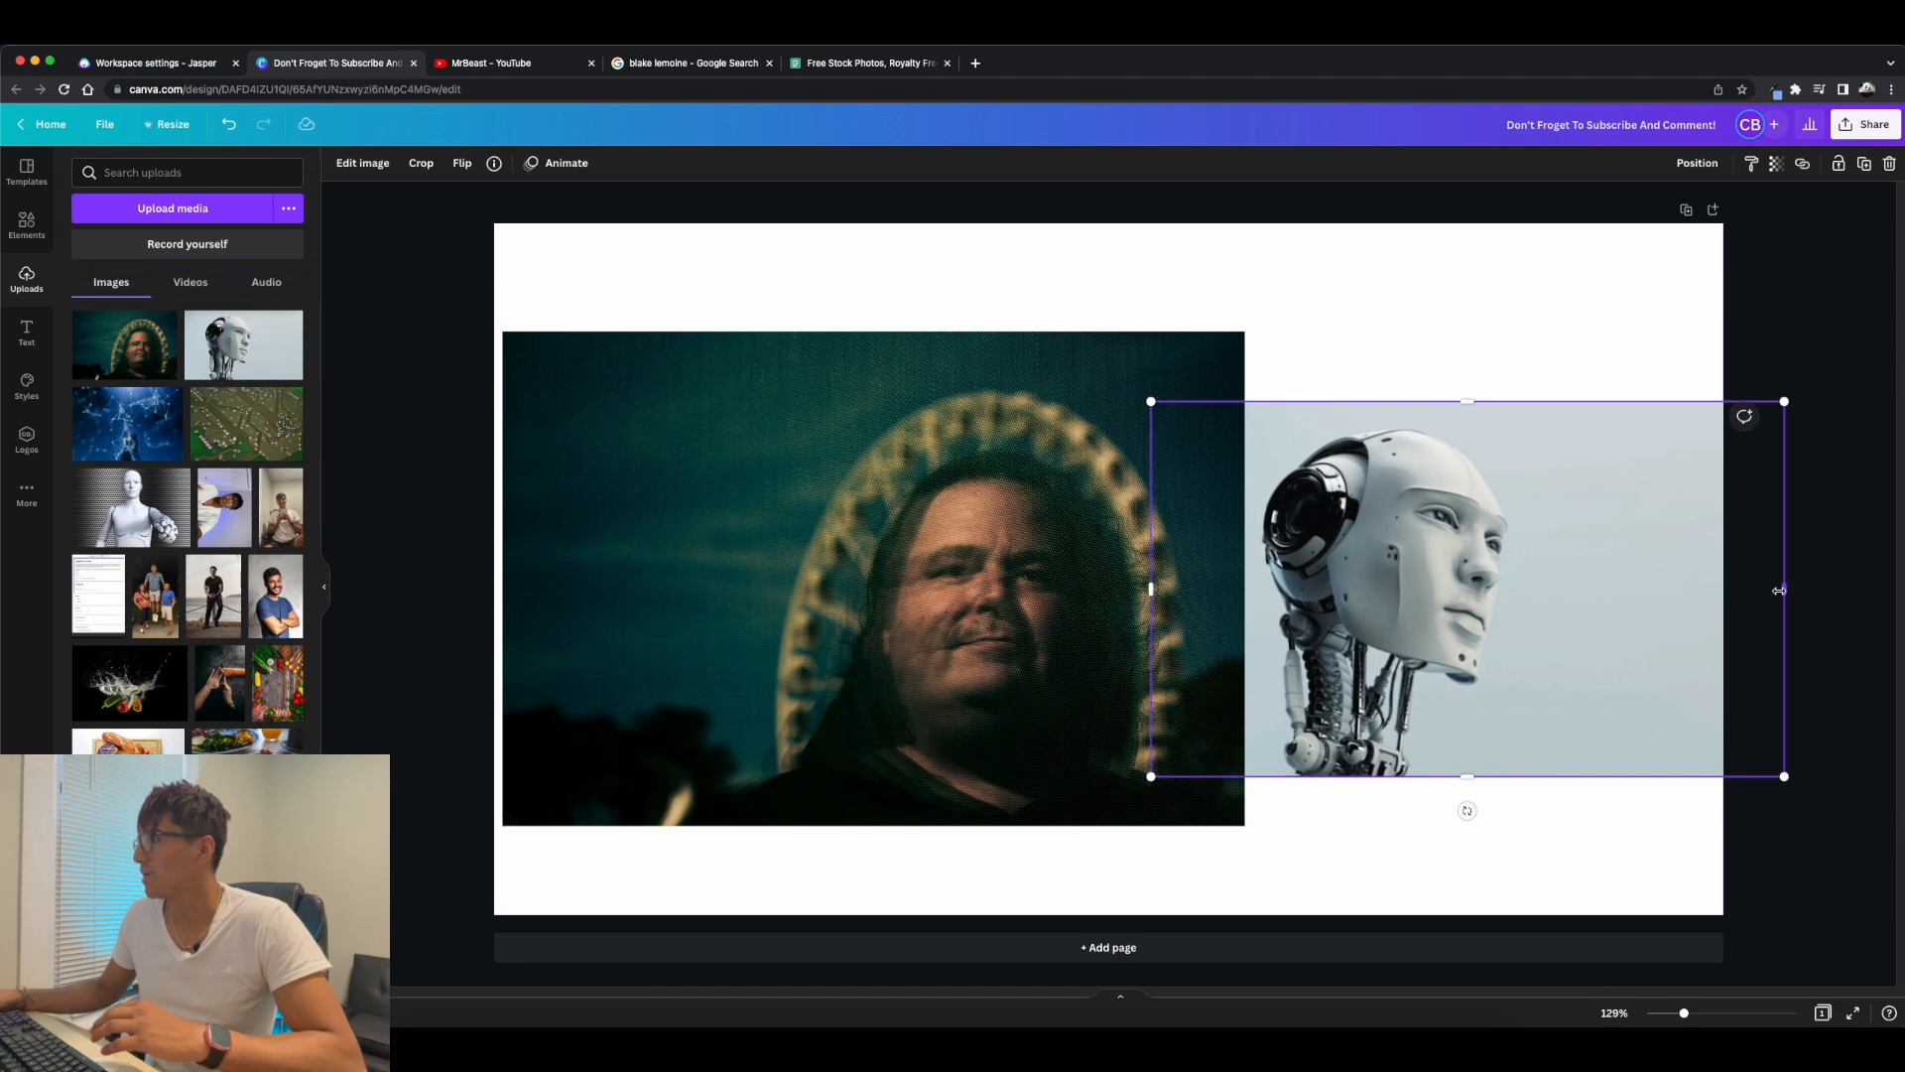
Crop both sides of the robot image closer to the head and position it on the right of the page.
{"action": "left_click_drag", "start_coordinate": [1779, 591], "coordinate": [1594, 590]}
{"action": "left_click_drag", "start_coordinate": [1171, 598], "coordinate": [1337, 613]}
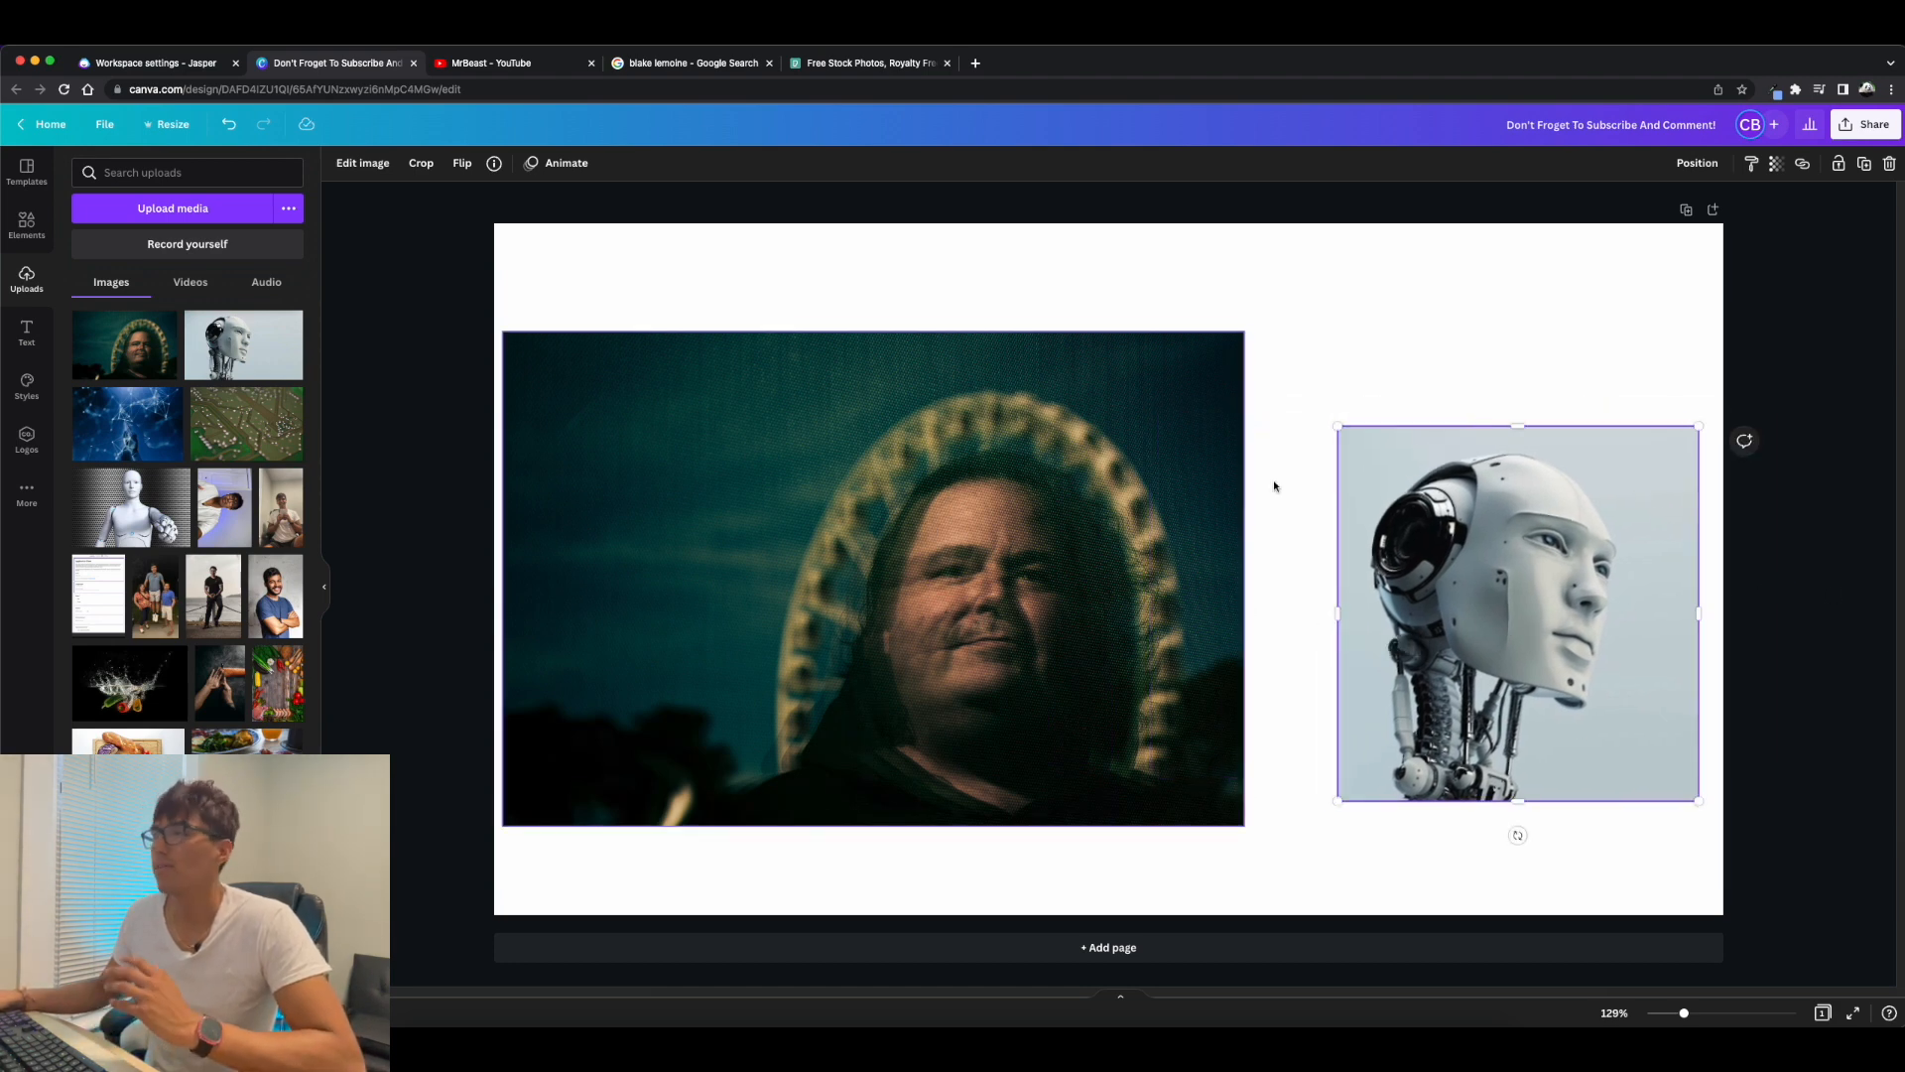
{"action": "left_click", "coordinate": [419, 167]}
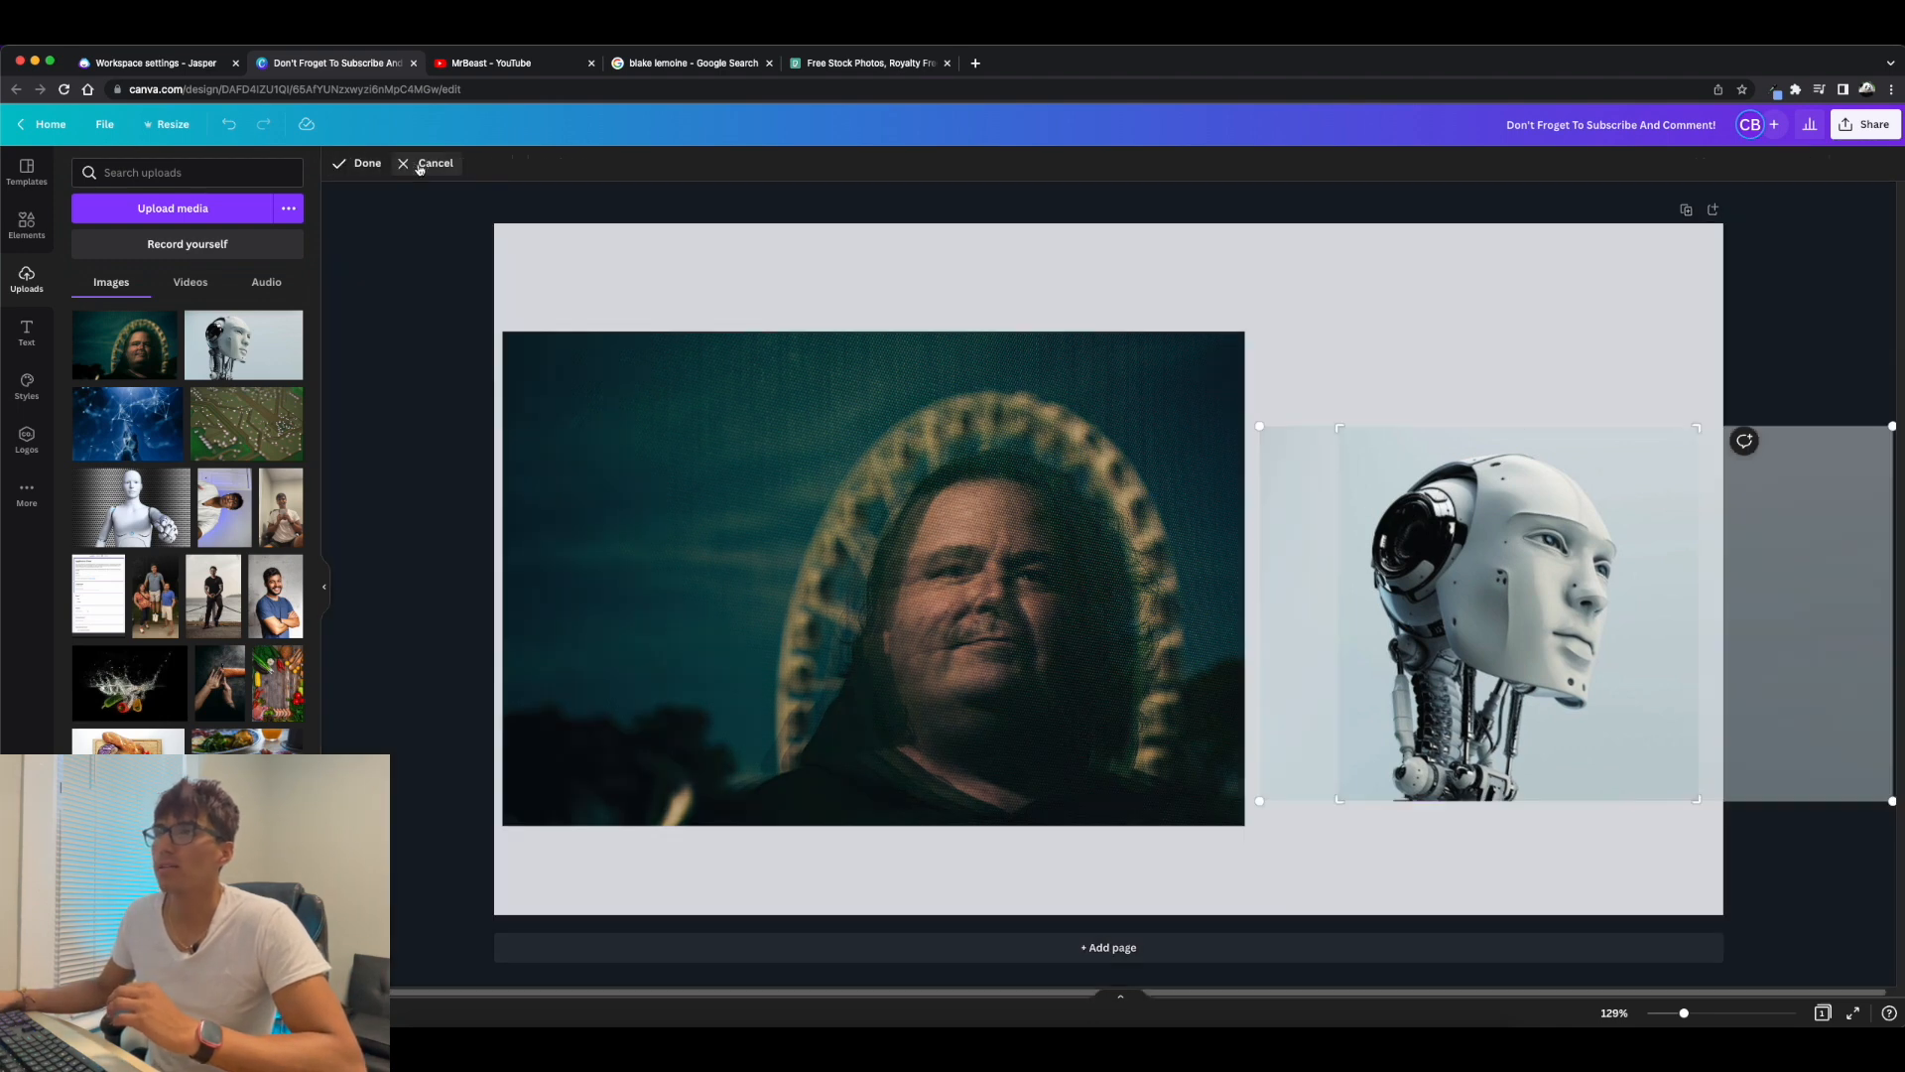
{"action": "left_click", "coordinate": [1431, 328]}
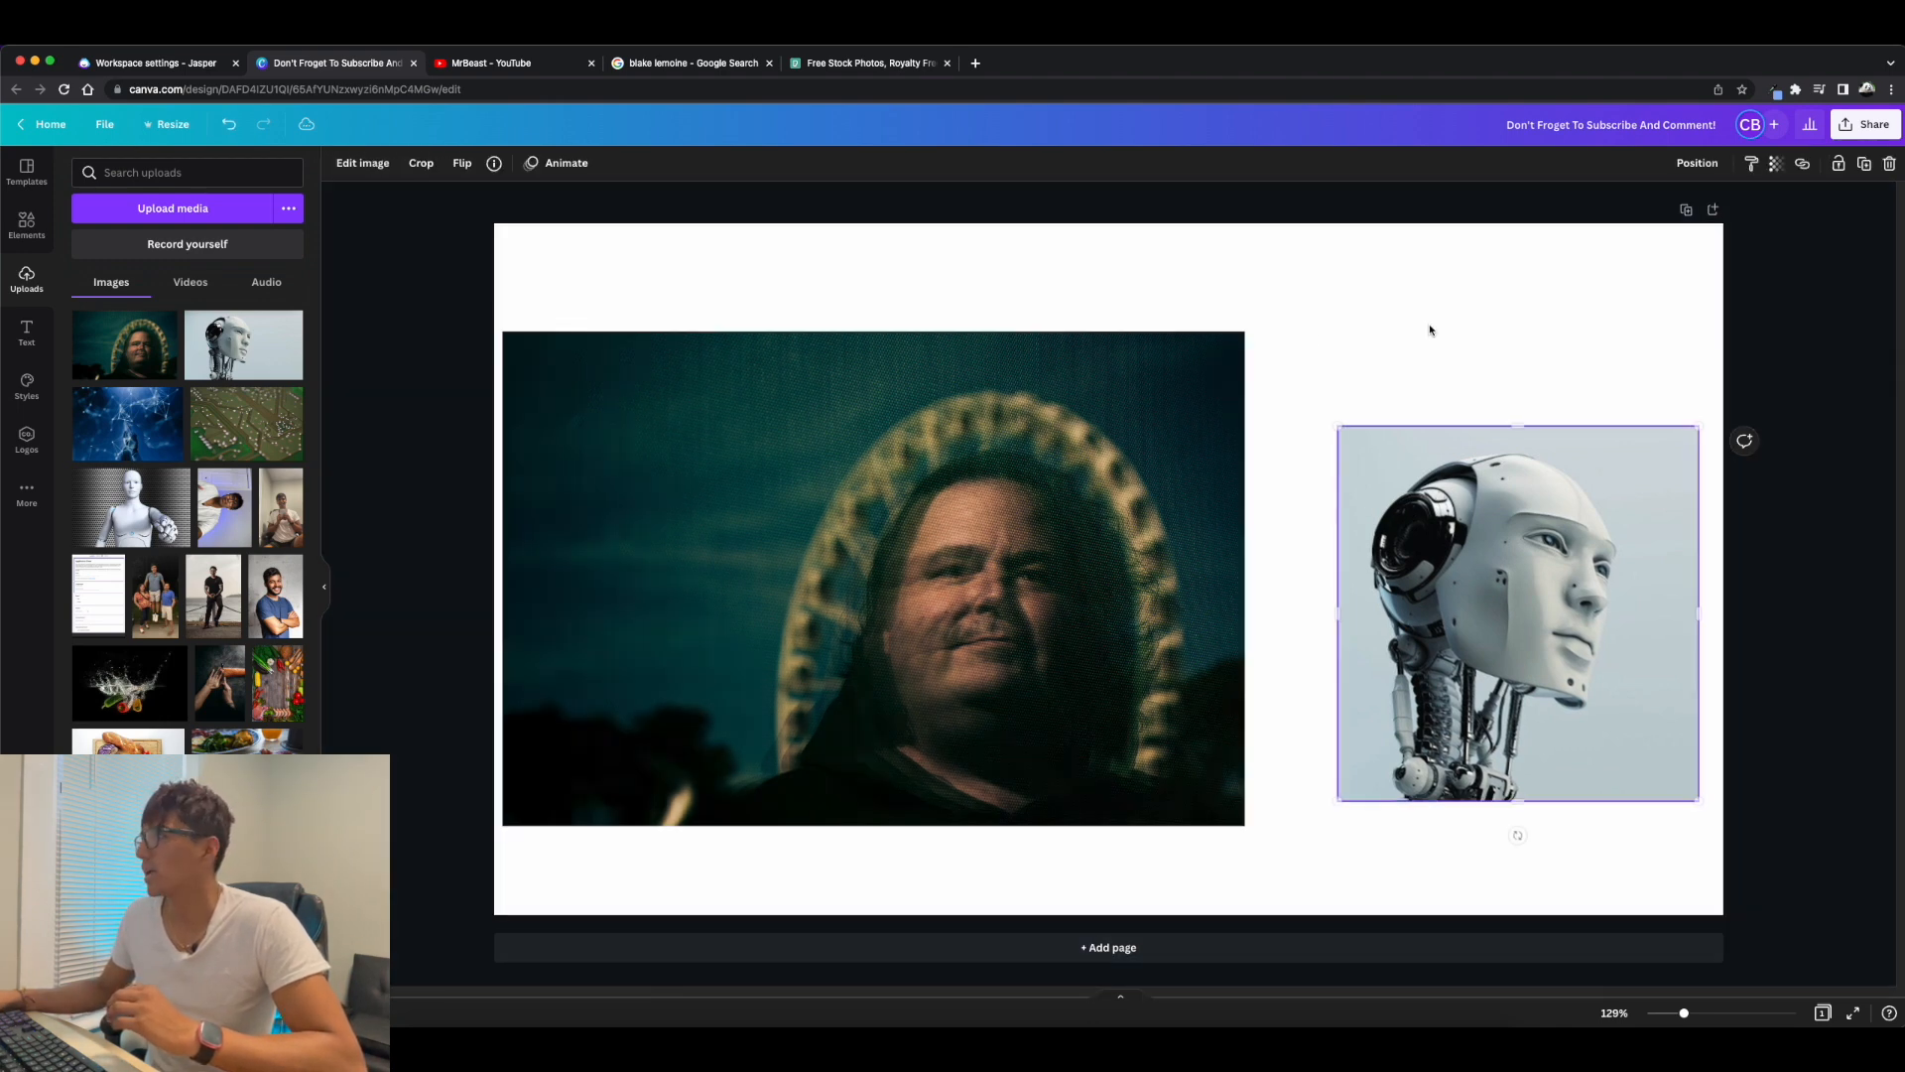
Remove the background from the robot image with BG Remover and move the cutout slightly down.
{"action": "left_click", "coordinate": [345, 167]}
{"action": "left_click", "coordinate": [109, 292]}
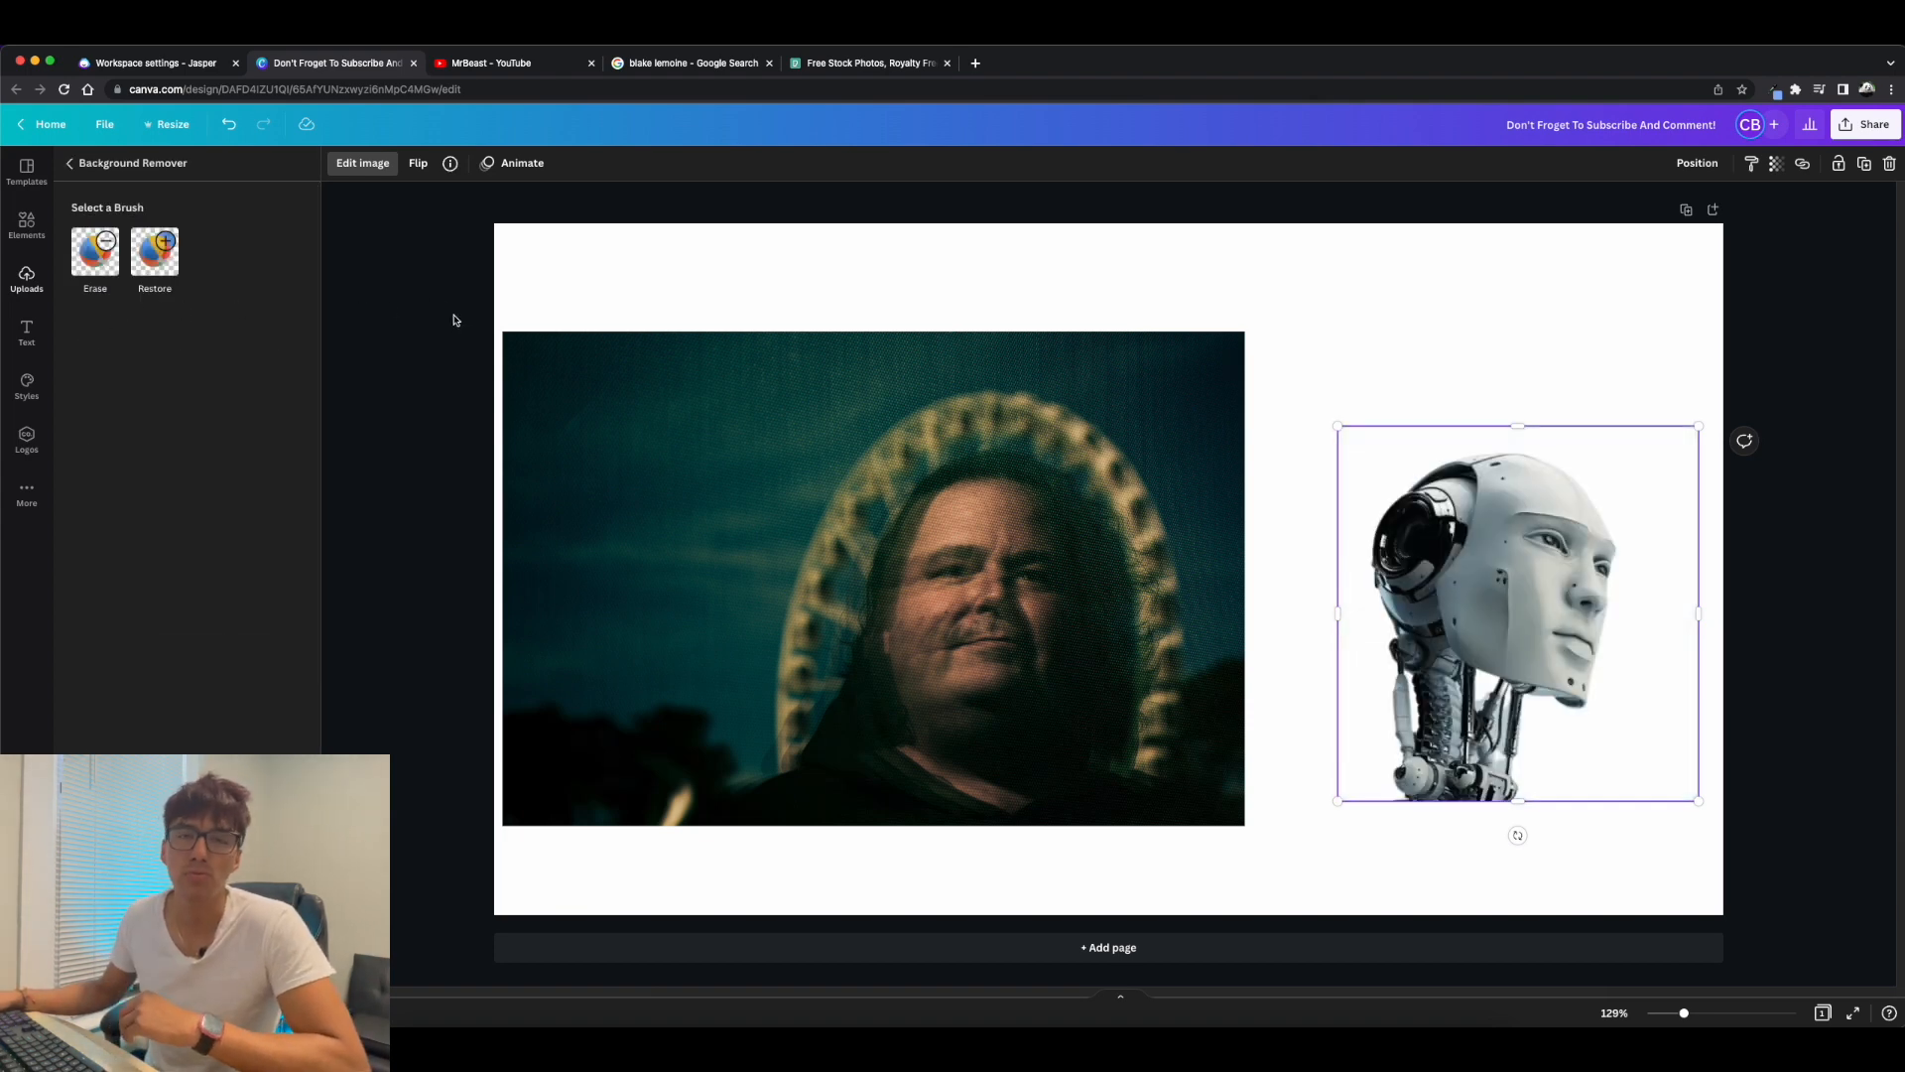
{"action": "left_click_drag", "start_coordinate": [1527, 633], "coordinate": [1513, 657]}
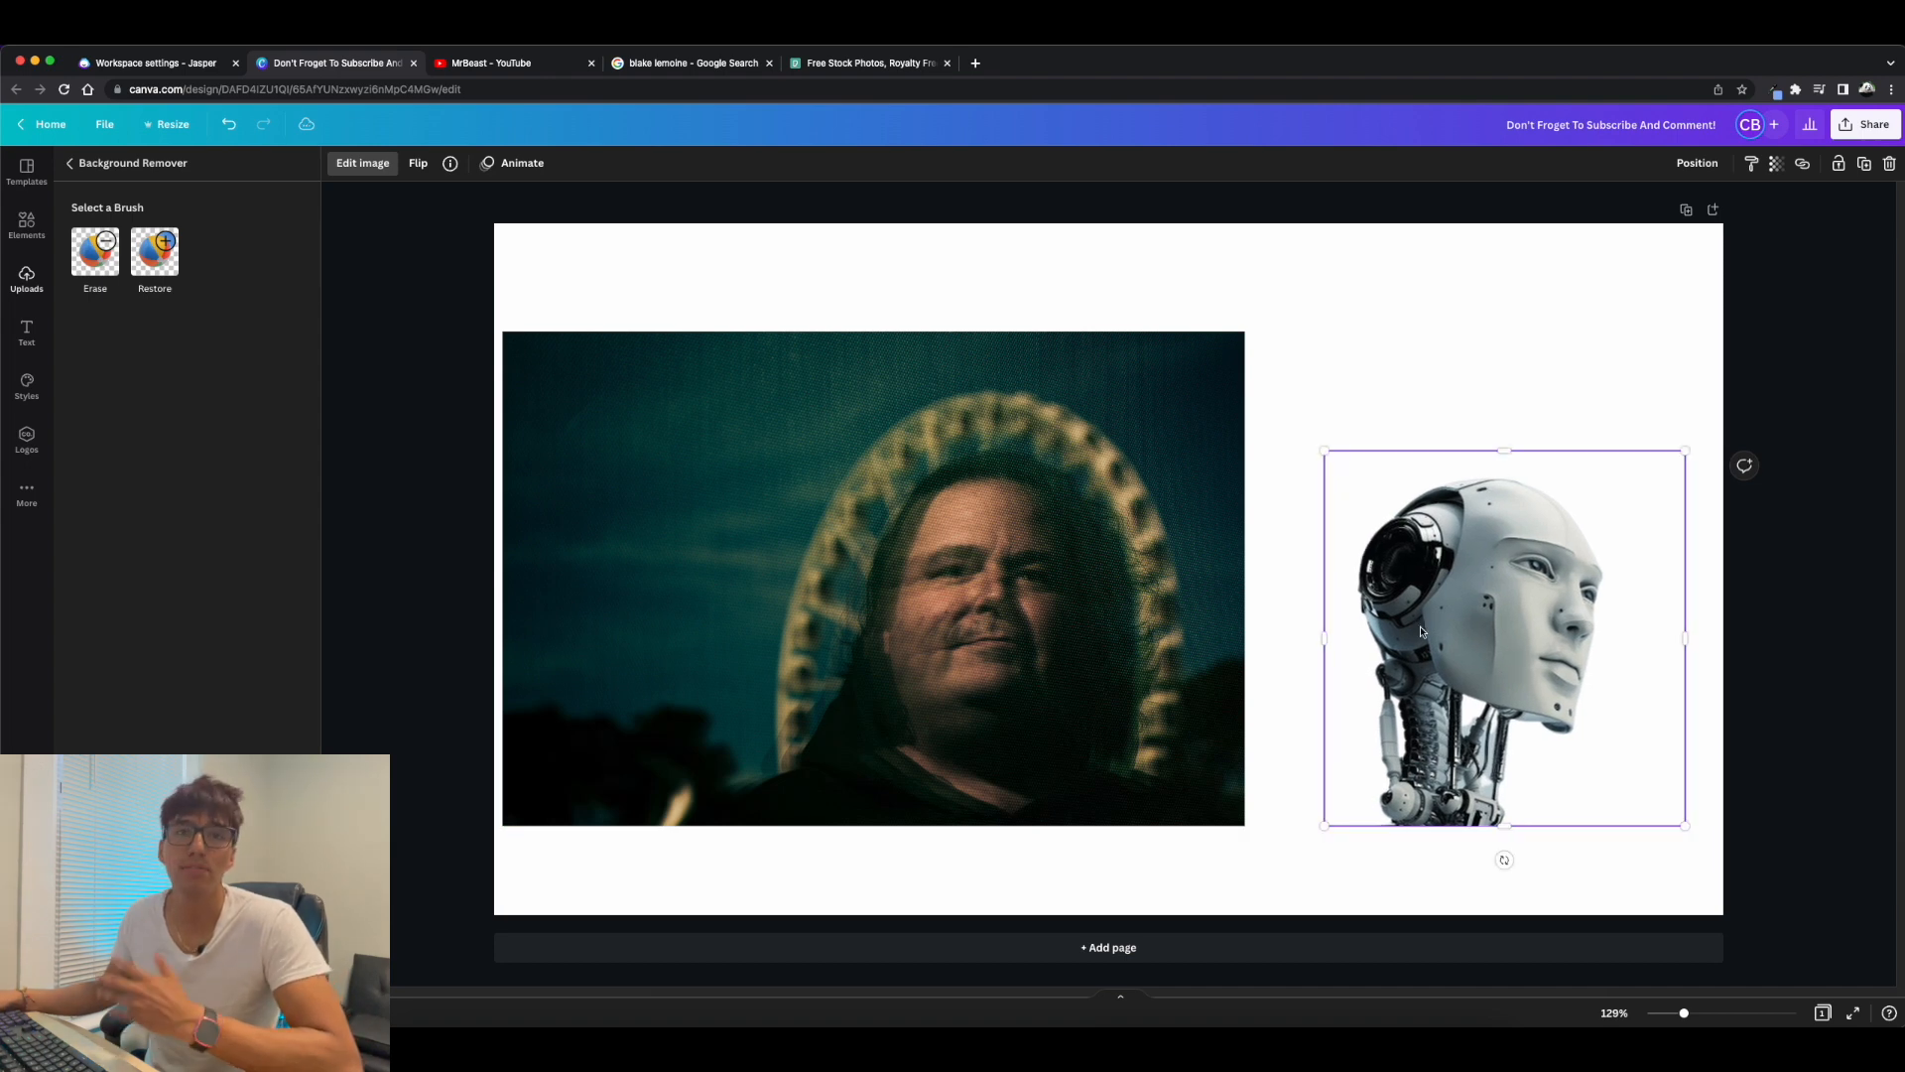
Remove the background from the man's portrait with BG Remover and shift the cutout slightly upward.
{"action": "left_click", "coordinate": [828, 640]}
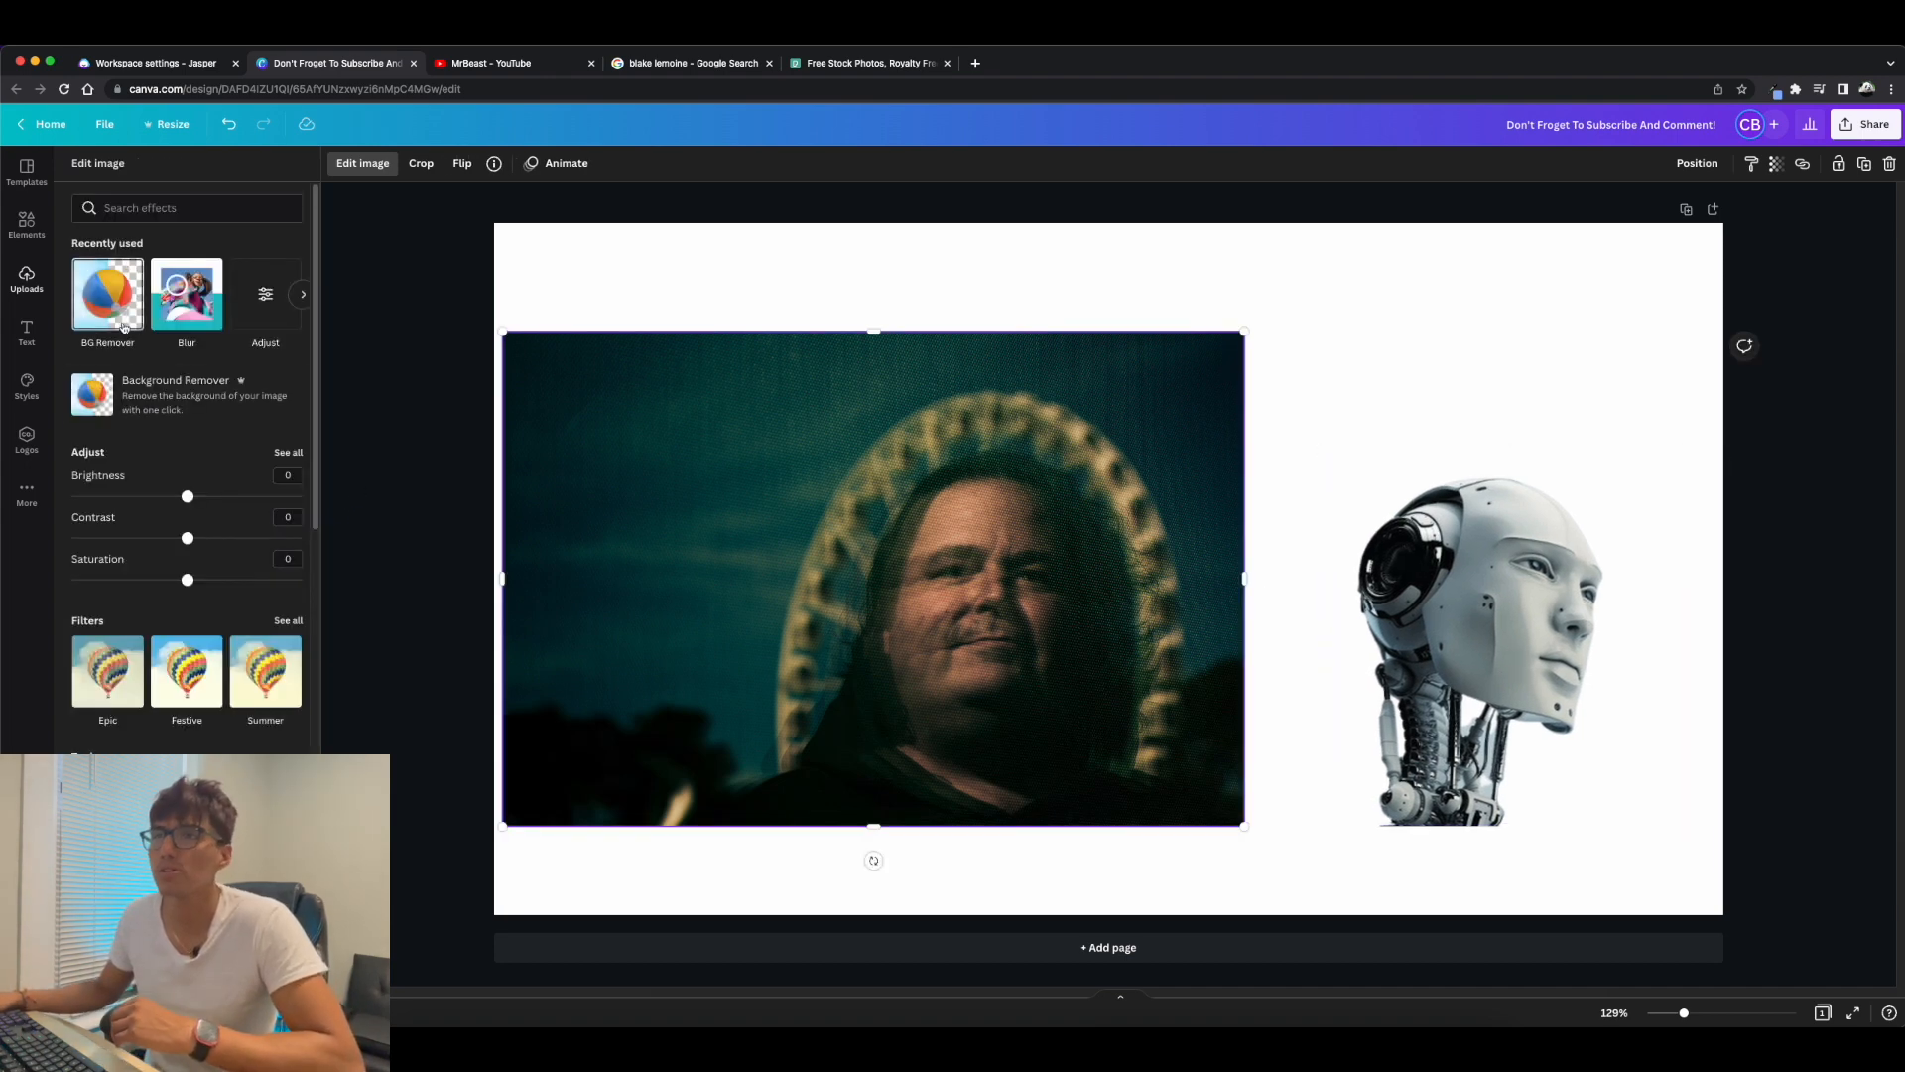
{"action": "left_click", "coordinate": [107, 294]}
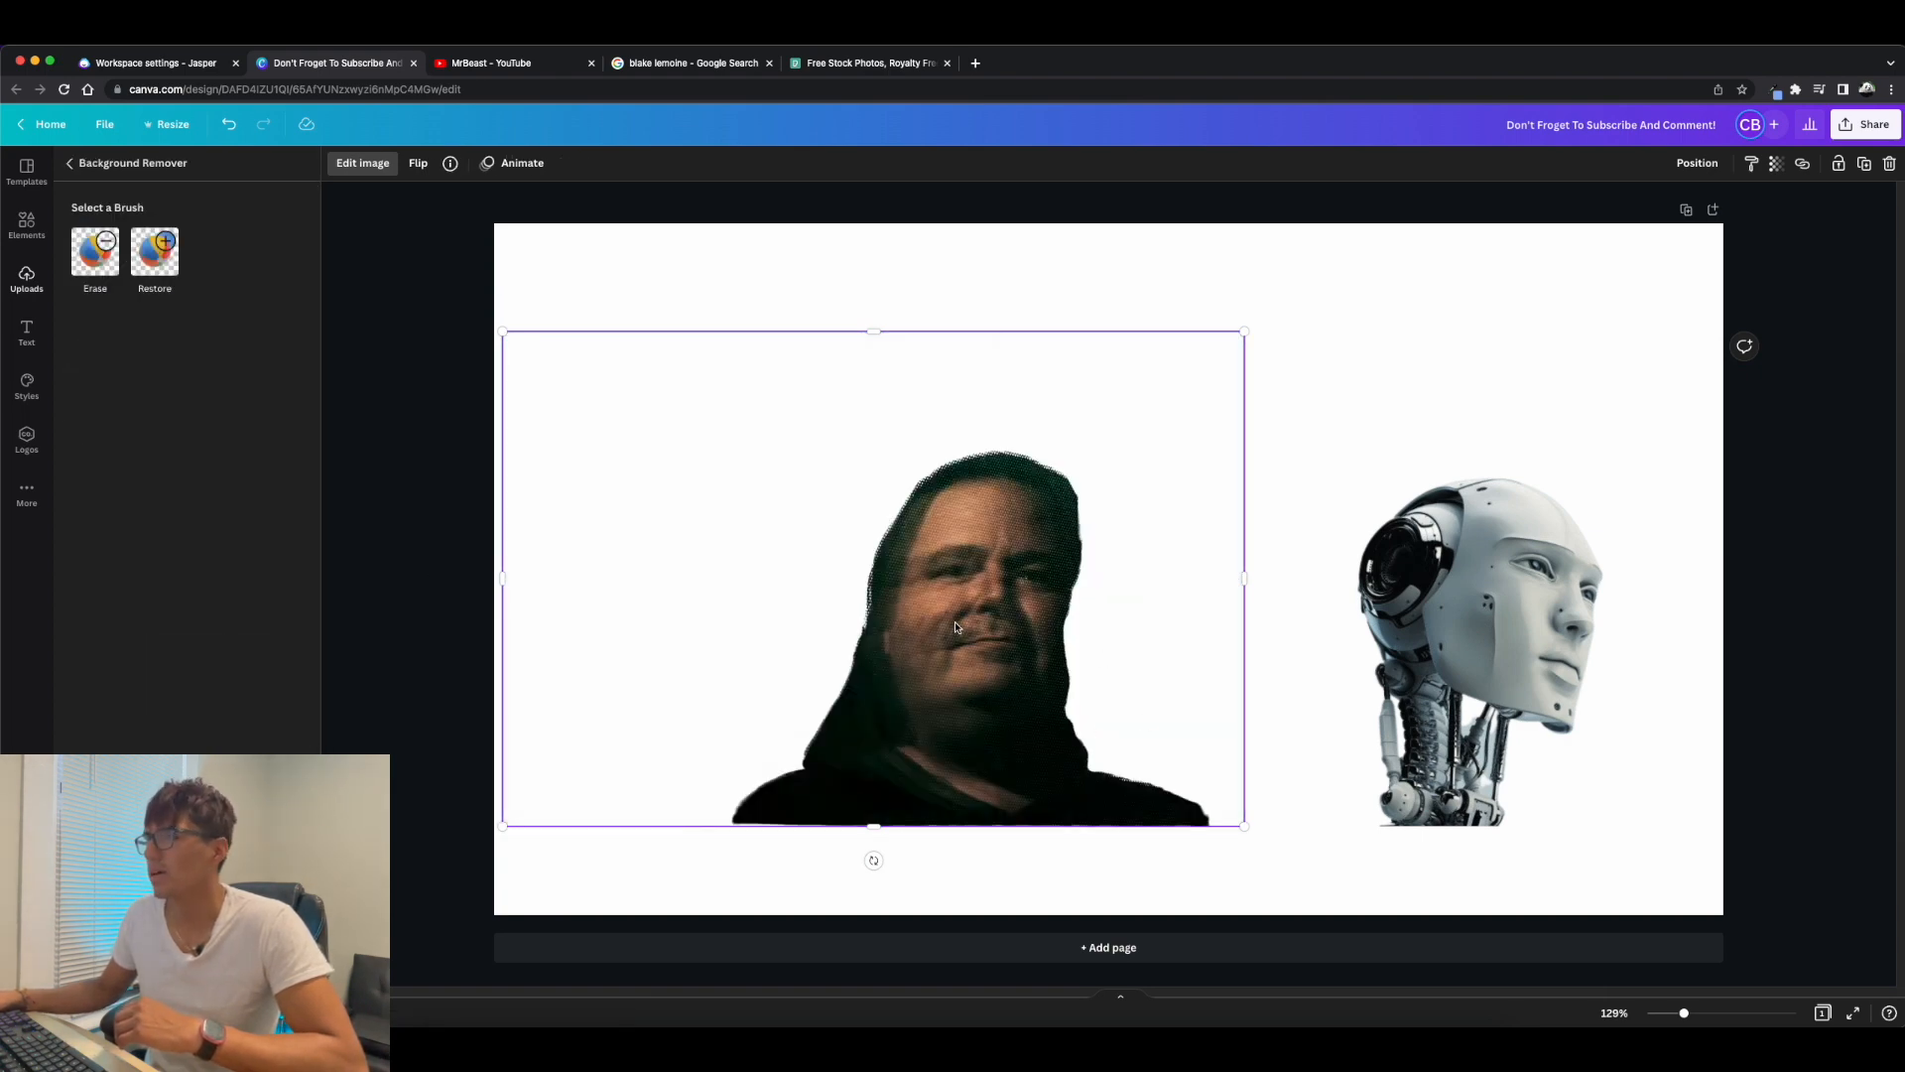
{"action": "left_click_drag", "start_coordinate": [956, 625], "coordinate": [870, 597]}
{"action": "left_click_drag", "start_coordinate": [958, 666], "coordinate": [1045, 684]}
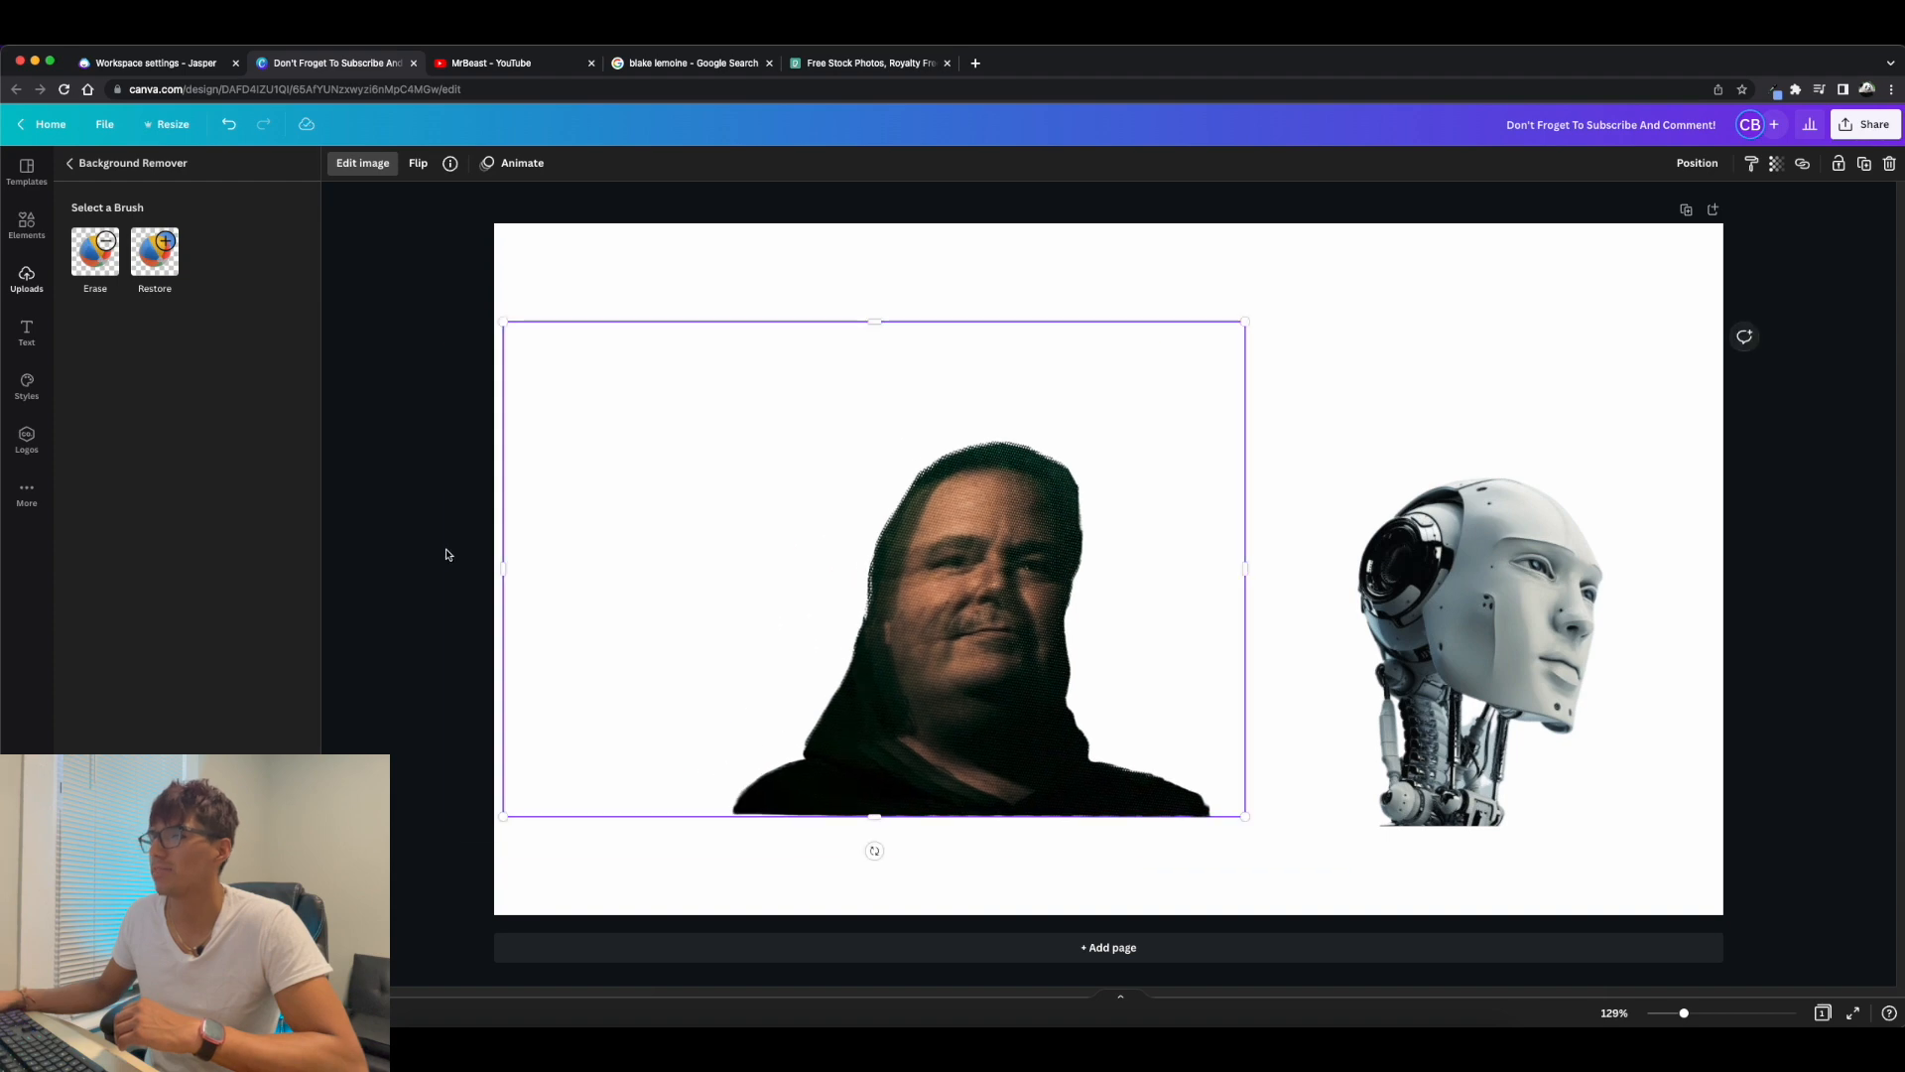
Crop the empty left, right and upper margins of the man's cutout closer to the figure.
{"action": "left_click_drag", "start_coordinate": [504, 572], "coordinate": [707, 568]}
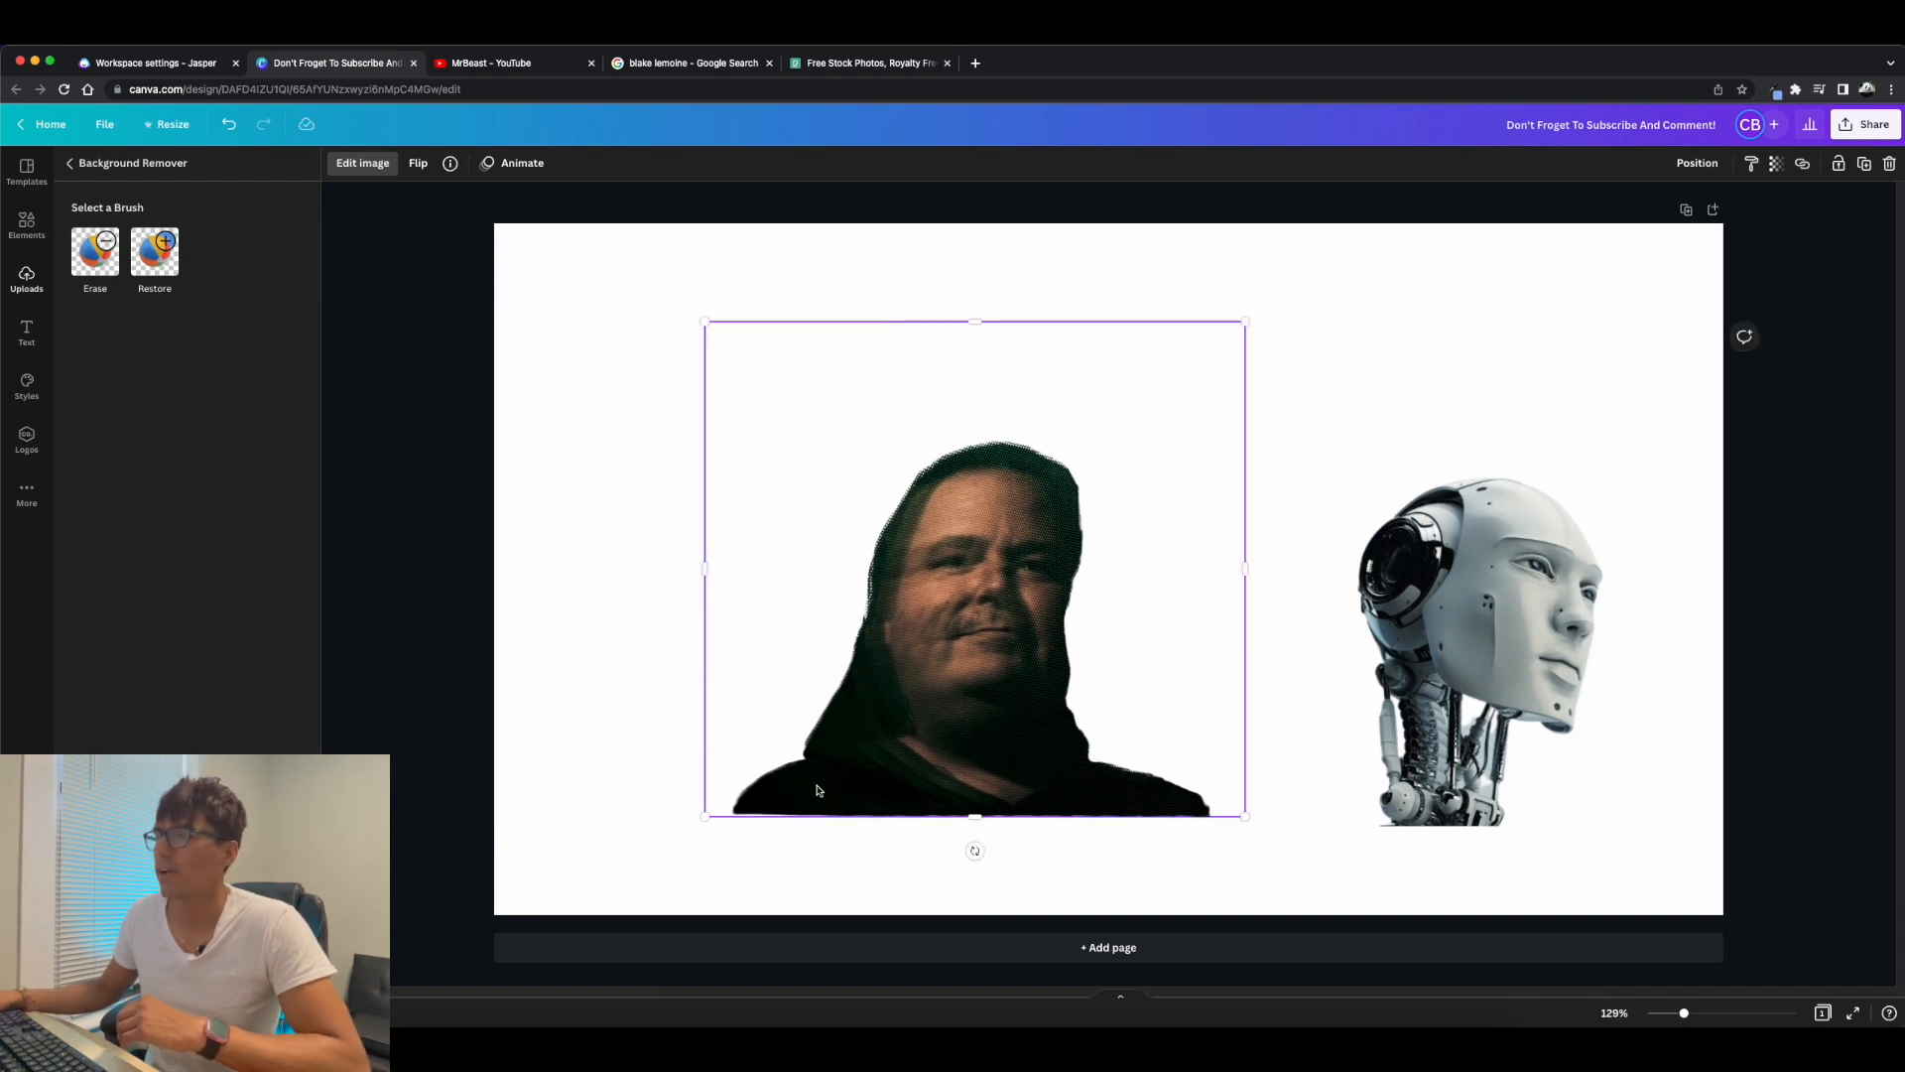
{"action": "left_click_drag", "start_coordinate": [1247, 566], "coordinate": [1226, 569]}
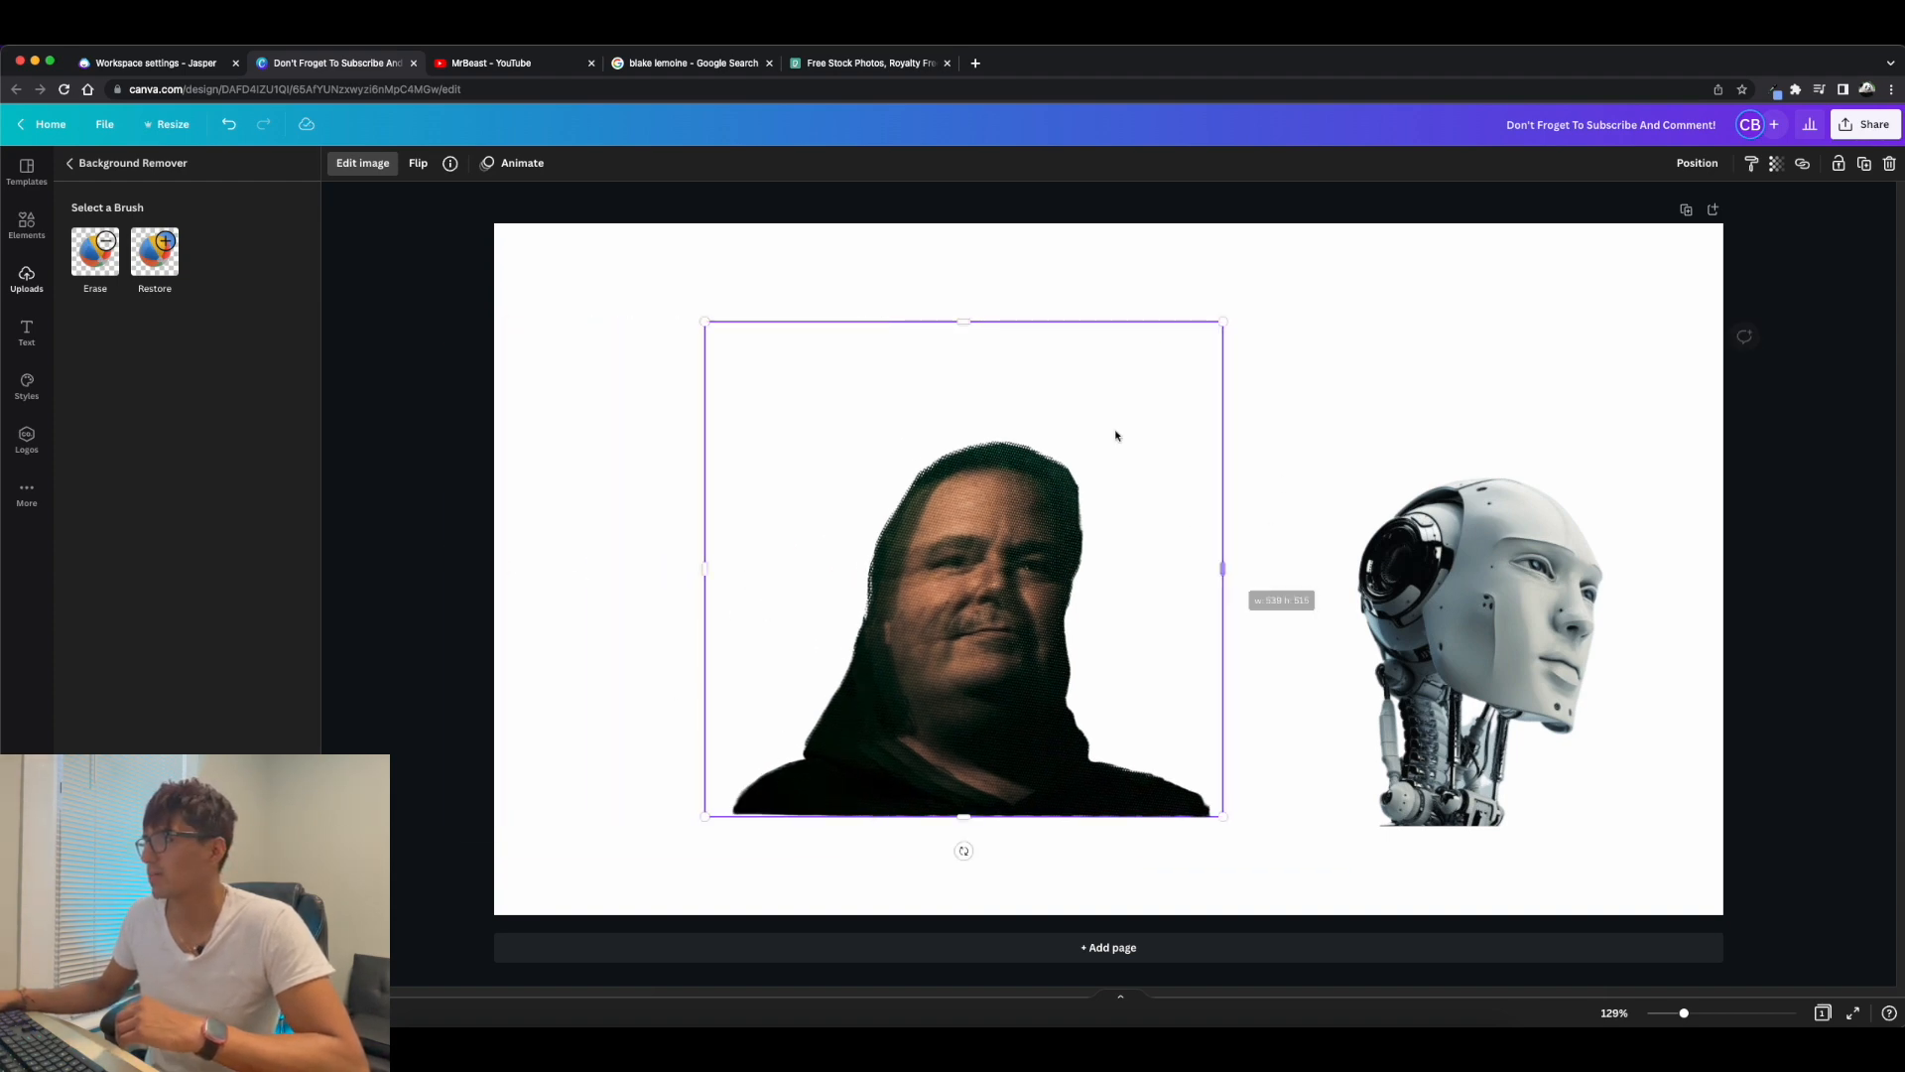
{"action": "left_click_drag", "start_coordinate": [978, 323], "coordinate": [978, 389]}
Move the man's cutout to the page's left and overlay a second, uncut portrait cropped to cover the right half of his face.
{"action": "left_click_drag", "start_coordinate": [982, 536], "coordinate": [828, 466]}
{"action": "left_click", "coordinate": [930, 381]}
{"action": "left_click", "coordinate": [951, 313]}
{"action": "left_click_drag", "start_coordinate": [1082, 542], "coordinate": [989, 492]}
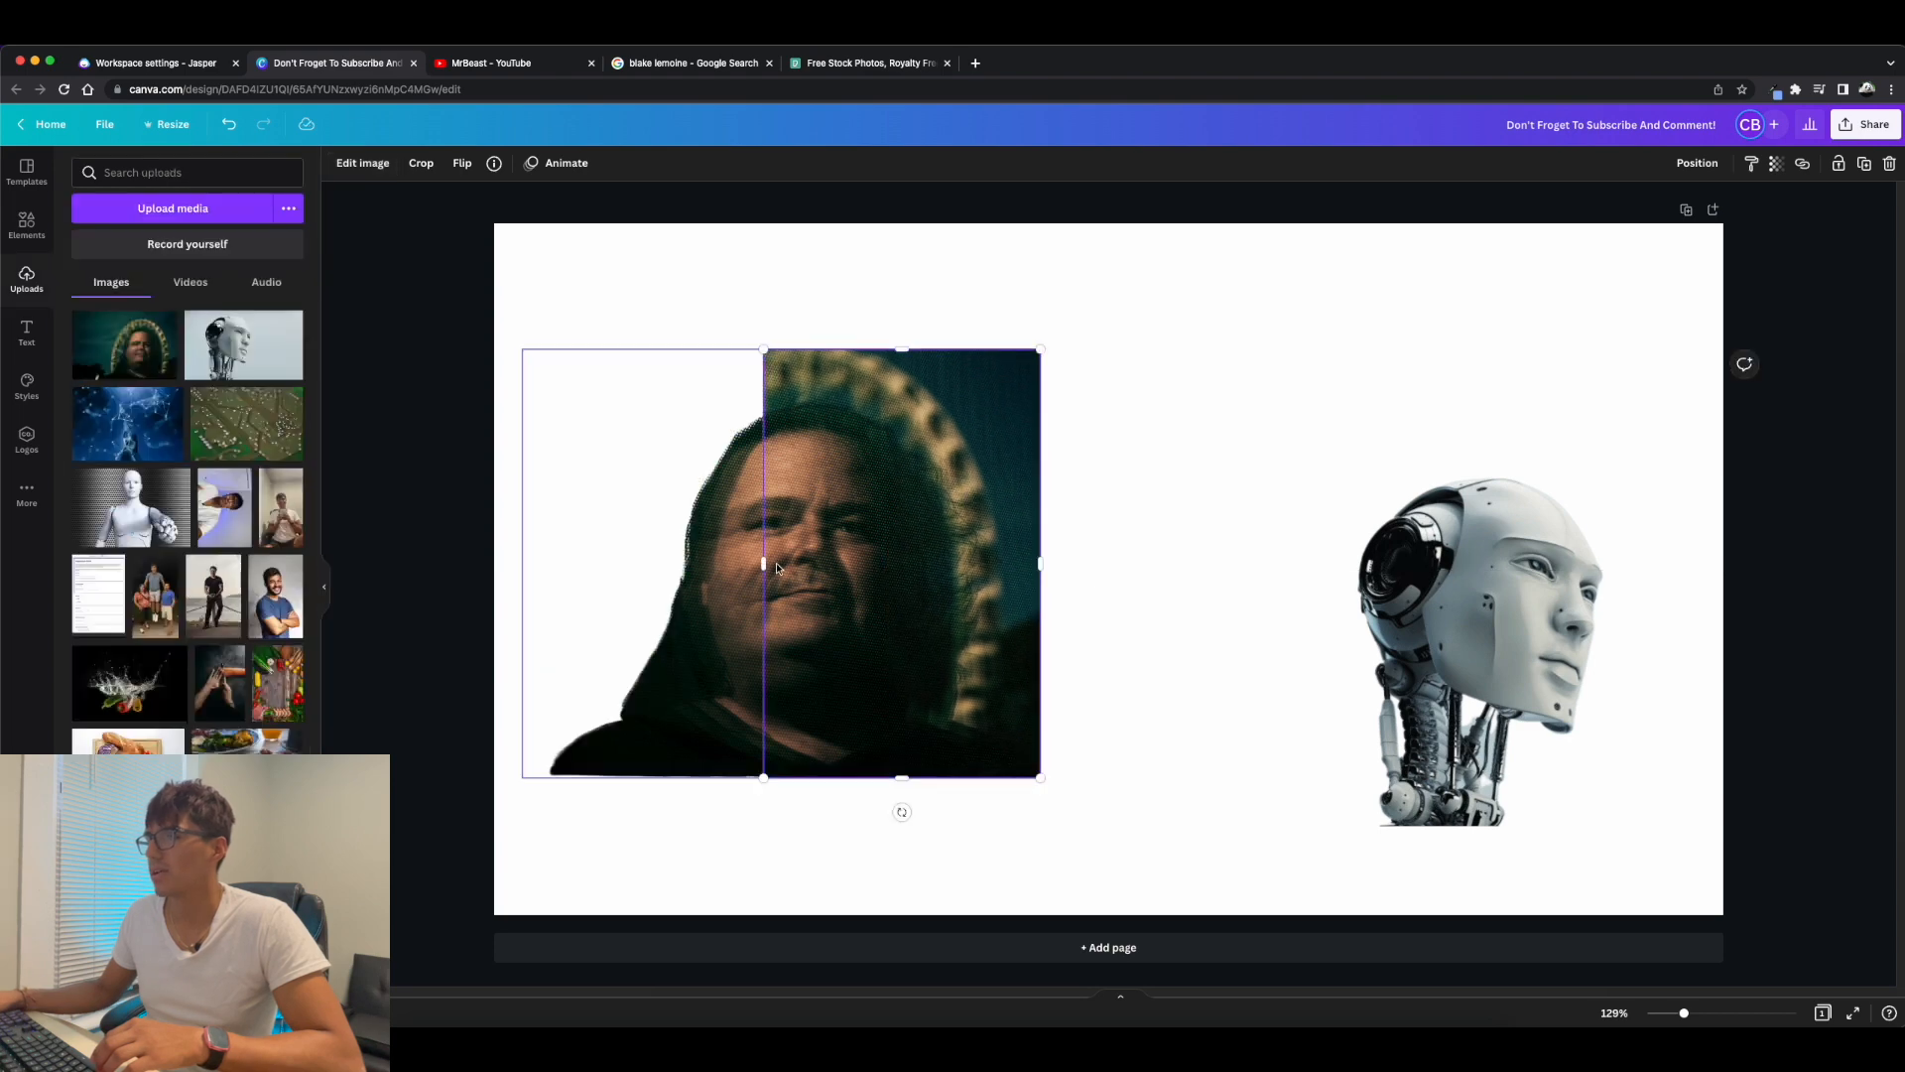
{"action": "left_click_drag", "start_coordinate": [764, 564], "coordinate": [813, 564]}
{"action": "left_click", "coordinate": [1079, 581]}
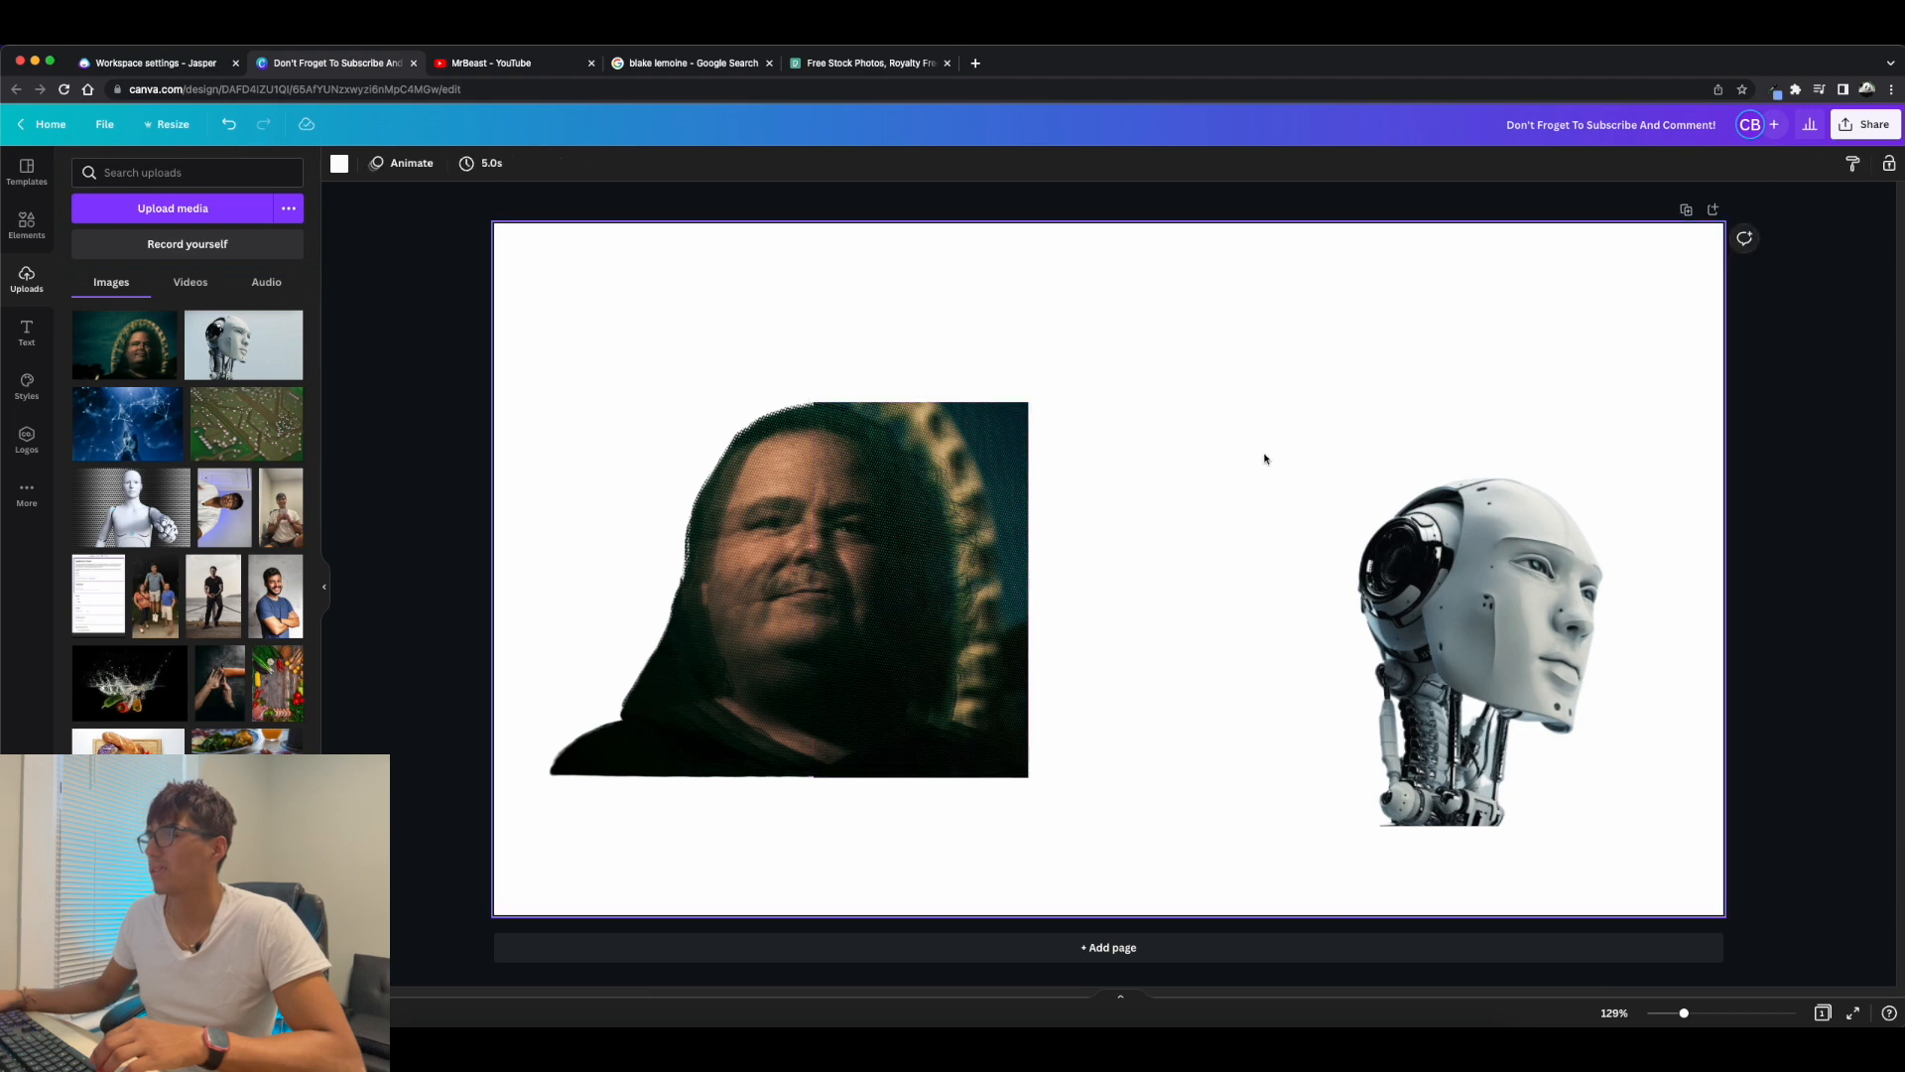
Group the two portrait pieces and swap them with the robot, placing the robot on the left and the man on the right.
{"action": "left_click_drag", "start_coordinate": [706, 277], "coordinate": [1135, 740]}
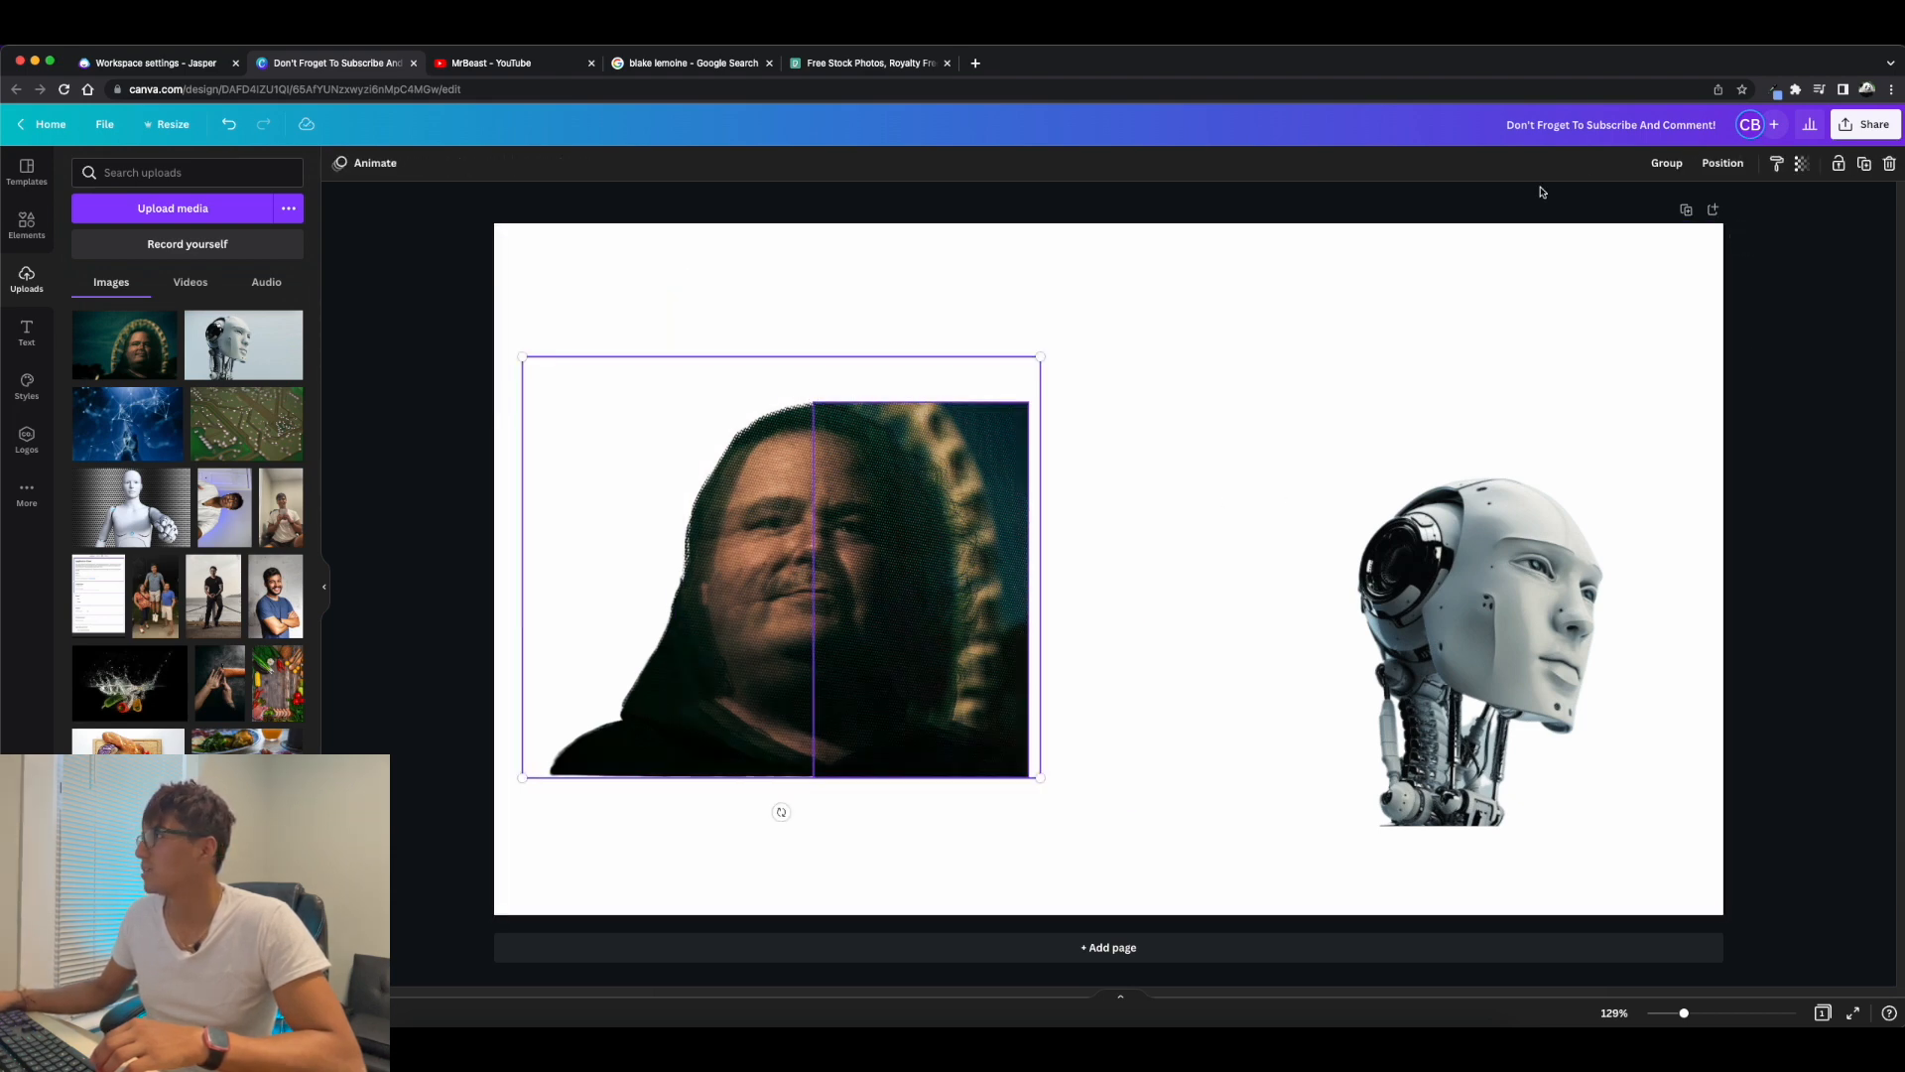
{"action": "left_click", "coordinate": [1667, 163]}
{"action": "left_click_drag", "start_coordinate": [1498, 546], "coordinate": [1363, 622]}
{"action": "left_click_drag", "start_coordinate": [911, 552], "coordinate": [1623, 495]}
{"action": "left_click_drag", "start_coordinate": [1401, 670], "coordinate": [715, 596]}
{"action": "left_click_drag", "start_coordinate": [1588, 516], "coordinate": [1433, 663]}
{"action": "left_click_drag", "start_coordinate": [715, 596], "coordinate": [747, 619]}
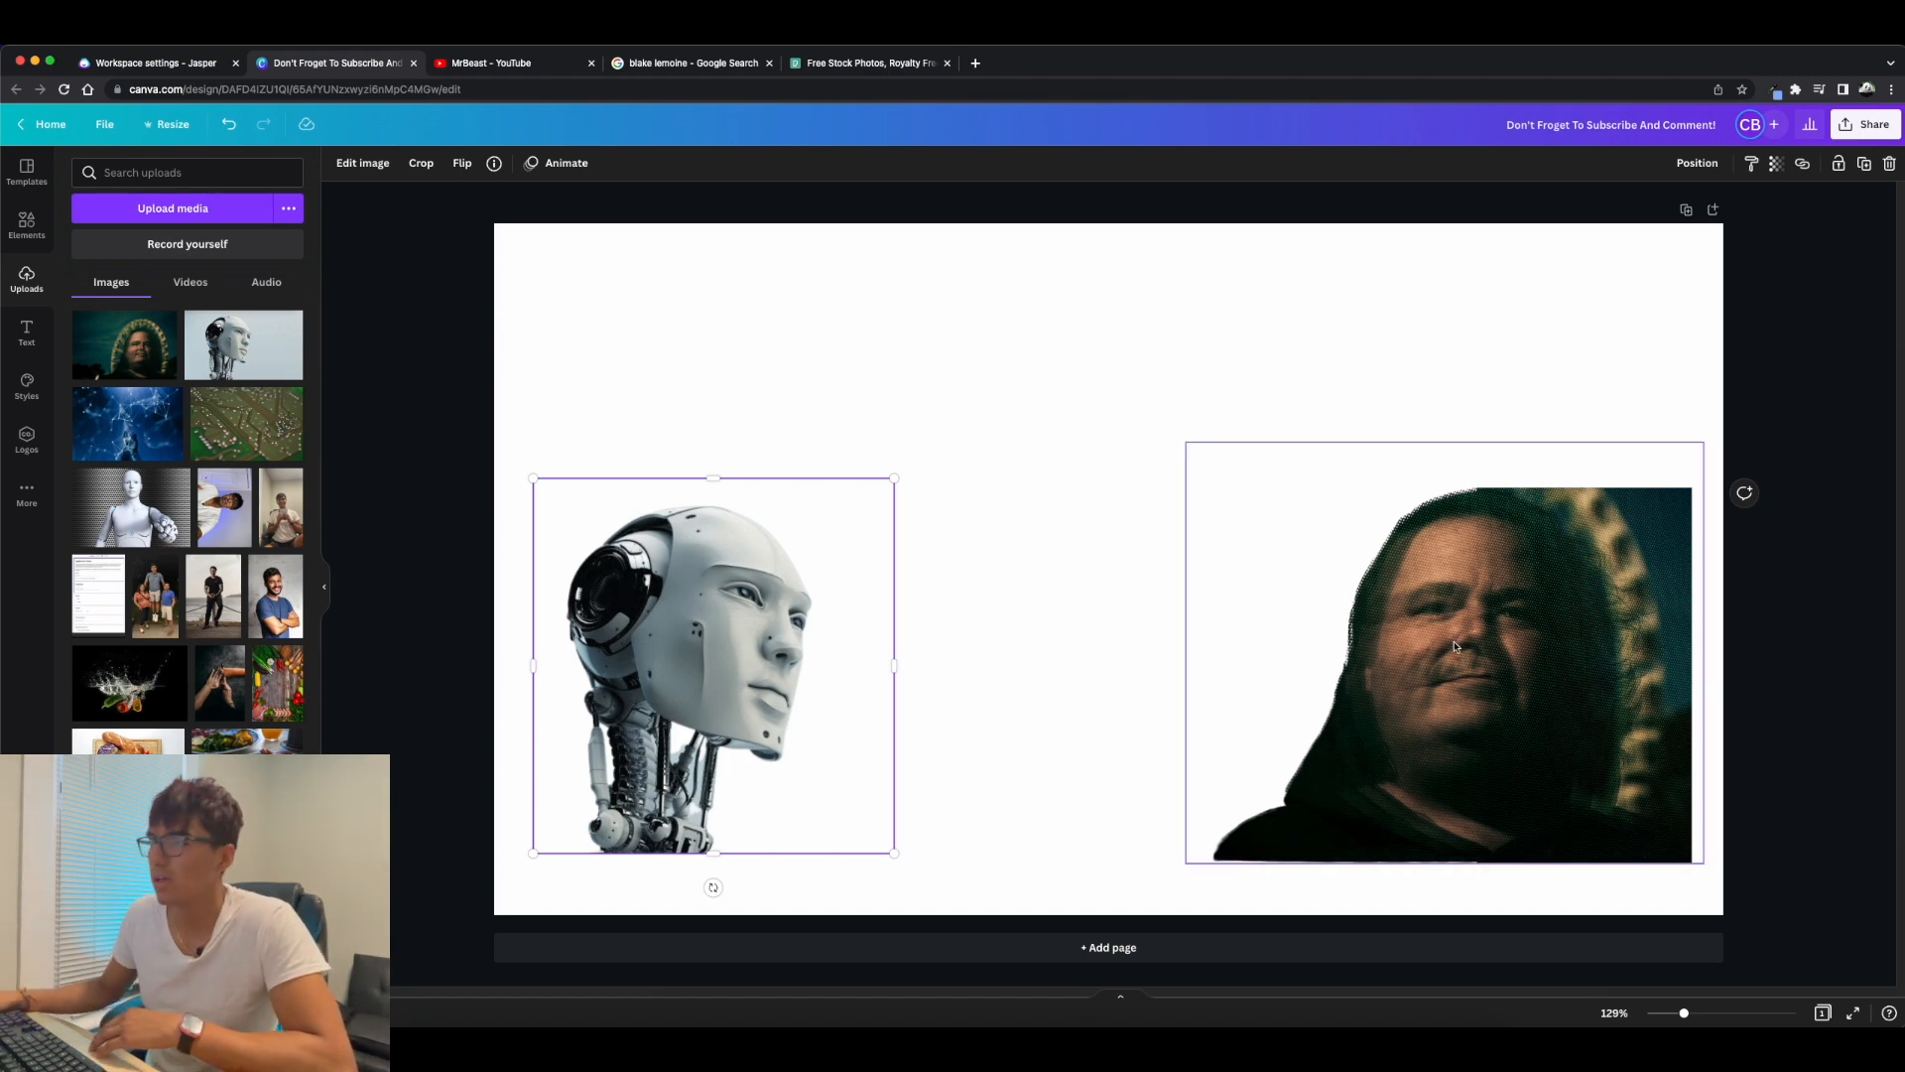
{"action": "left_click", "coordinate": [1055, 294]}
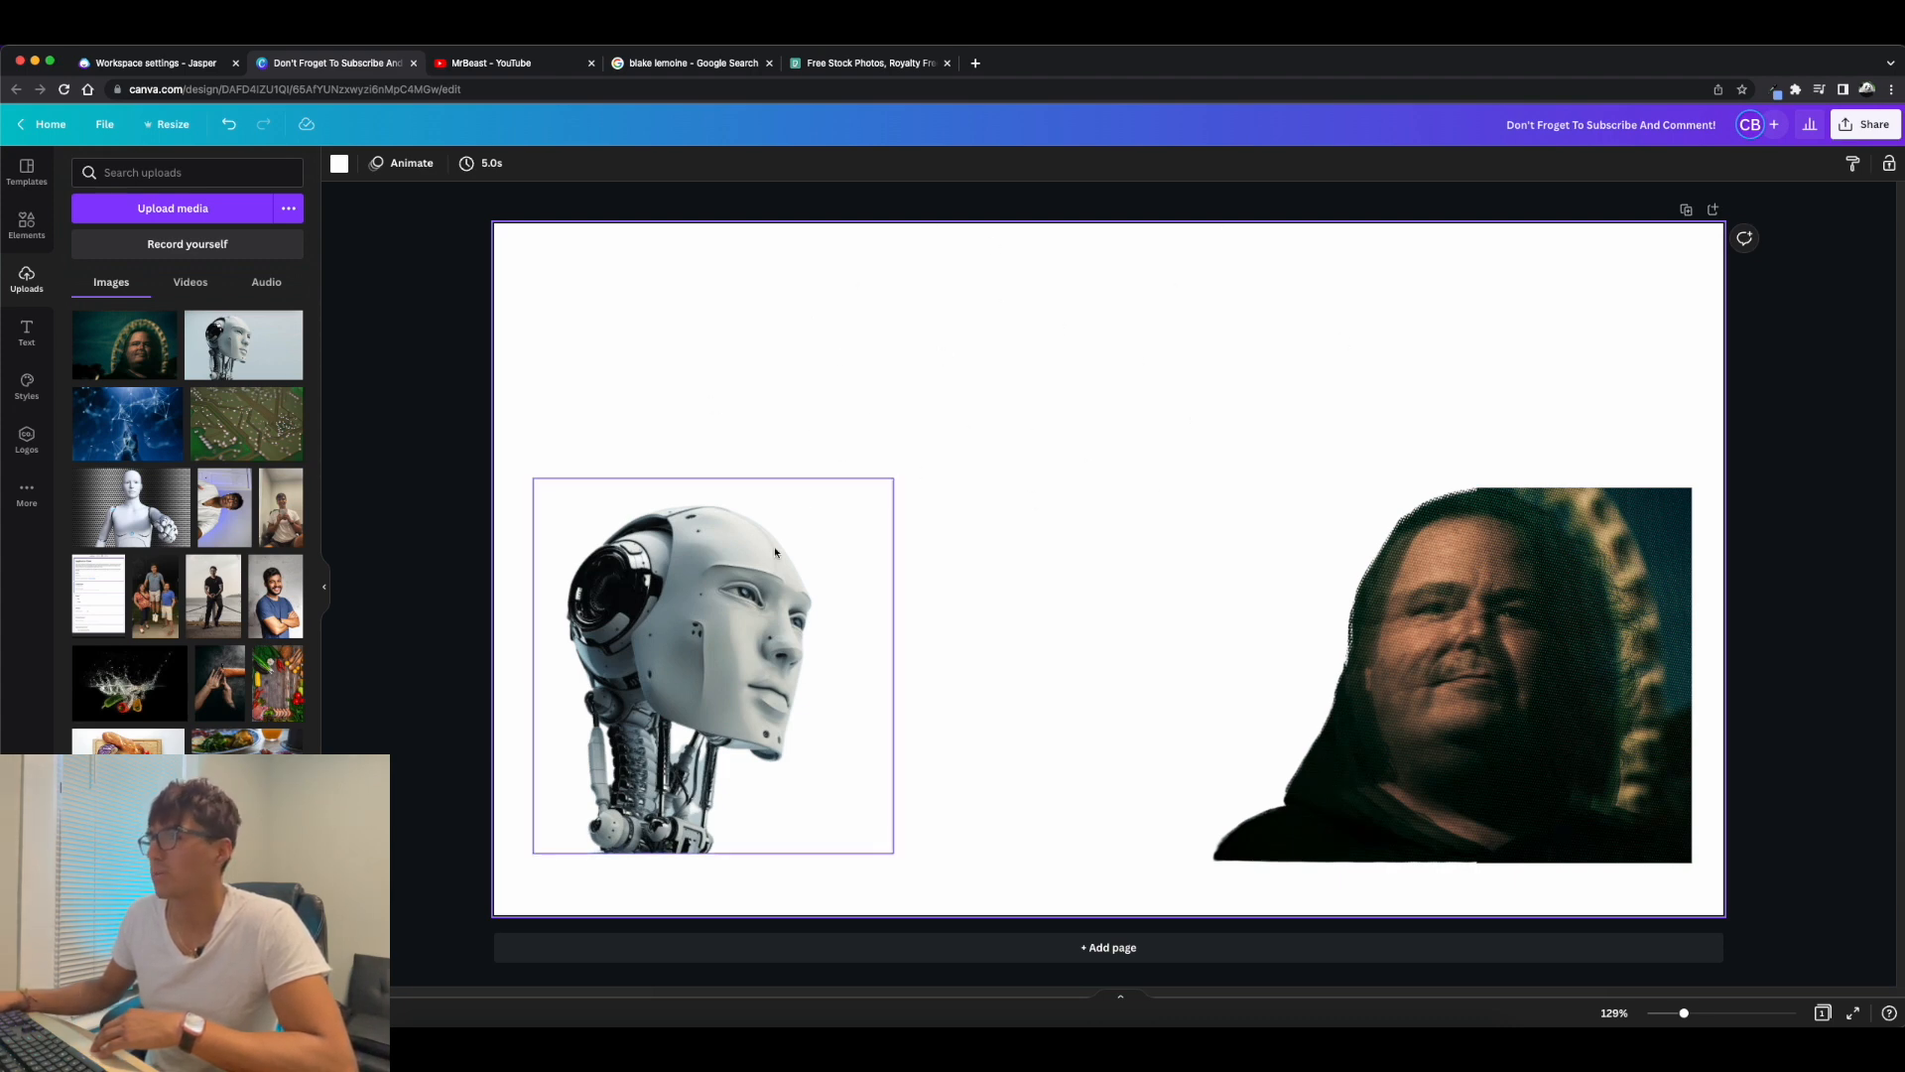
Enlarge the robot head to fill most of the page's left half, with its neck meeting the lower page edge.
{"action": "left_click_drag", "start_coordinate": [843, 549], "coordinate": [806, 609]}
{"action": "left_click_drag", "start_coordinate": [855, 539], "coordinate": [1115, 267]}
{"action": "left_click_drag", "start_coordinate": [871, 478], "coordinate": [821, 470]}
Enlarge the man's portrait to fill the page's right side and scale the robot head up slightly beside it.
{"action": "left_click", "coordinate": [1235, 454]}
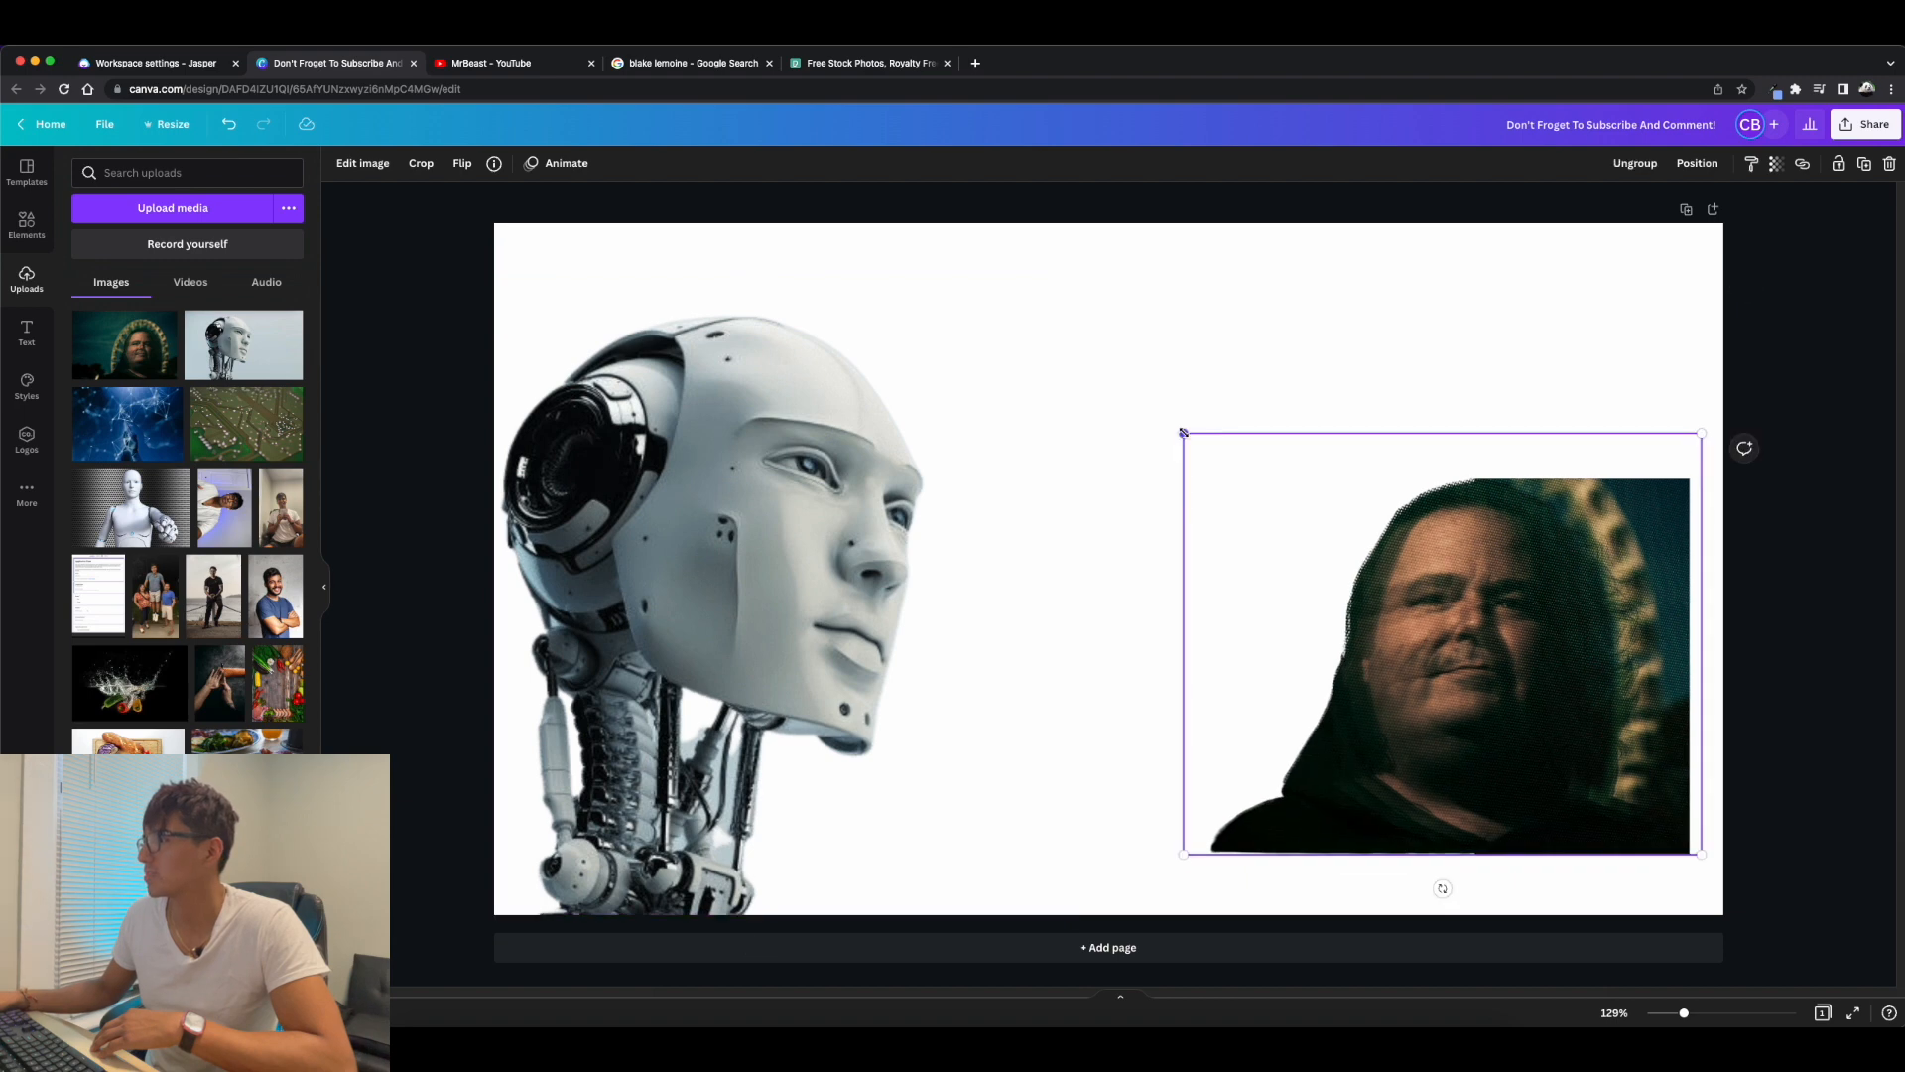
{"action": "left_click_drag", "start_coordinate": [1183, 432], "coordinate": [787, 136]}
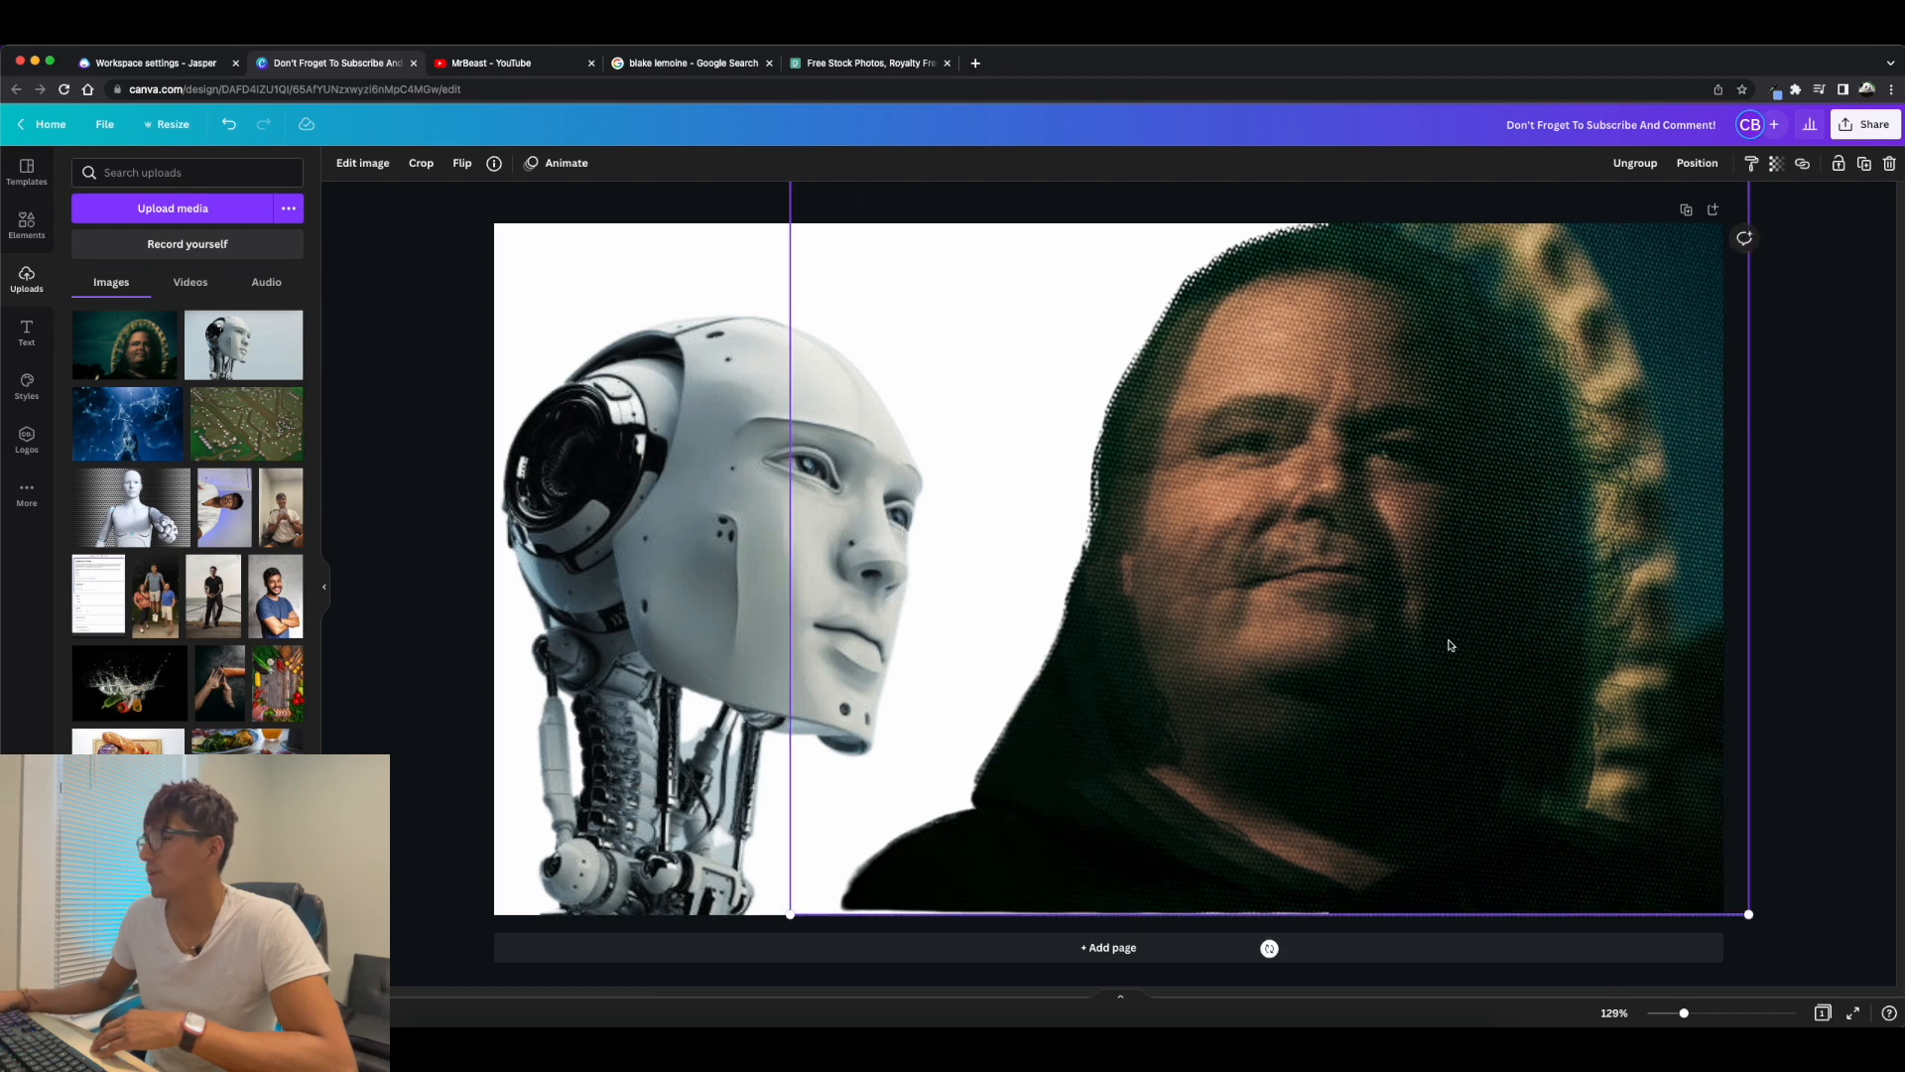
{"action": "left_click_drag", "start_coordinate": [677, 496], "coordinate": [770, 539]}
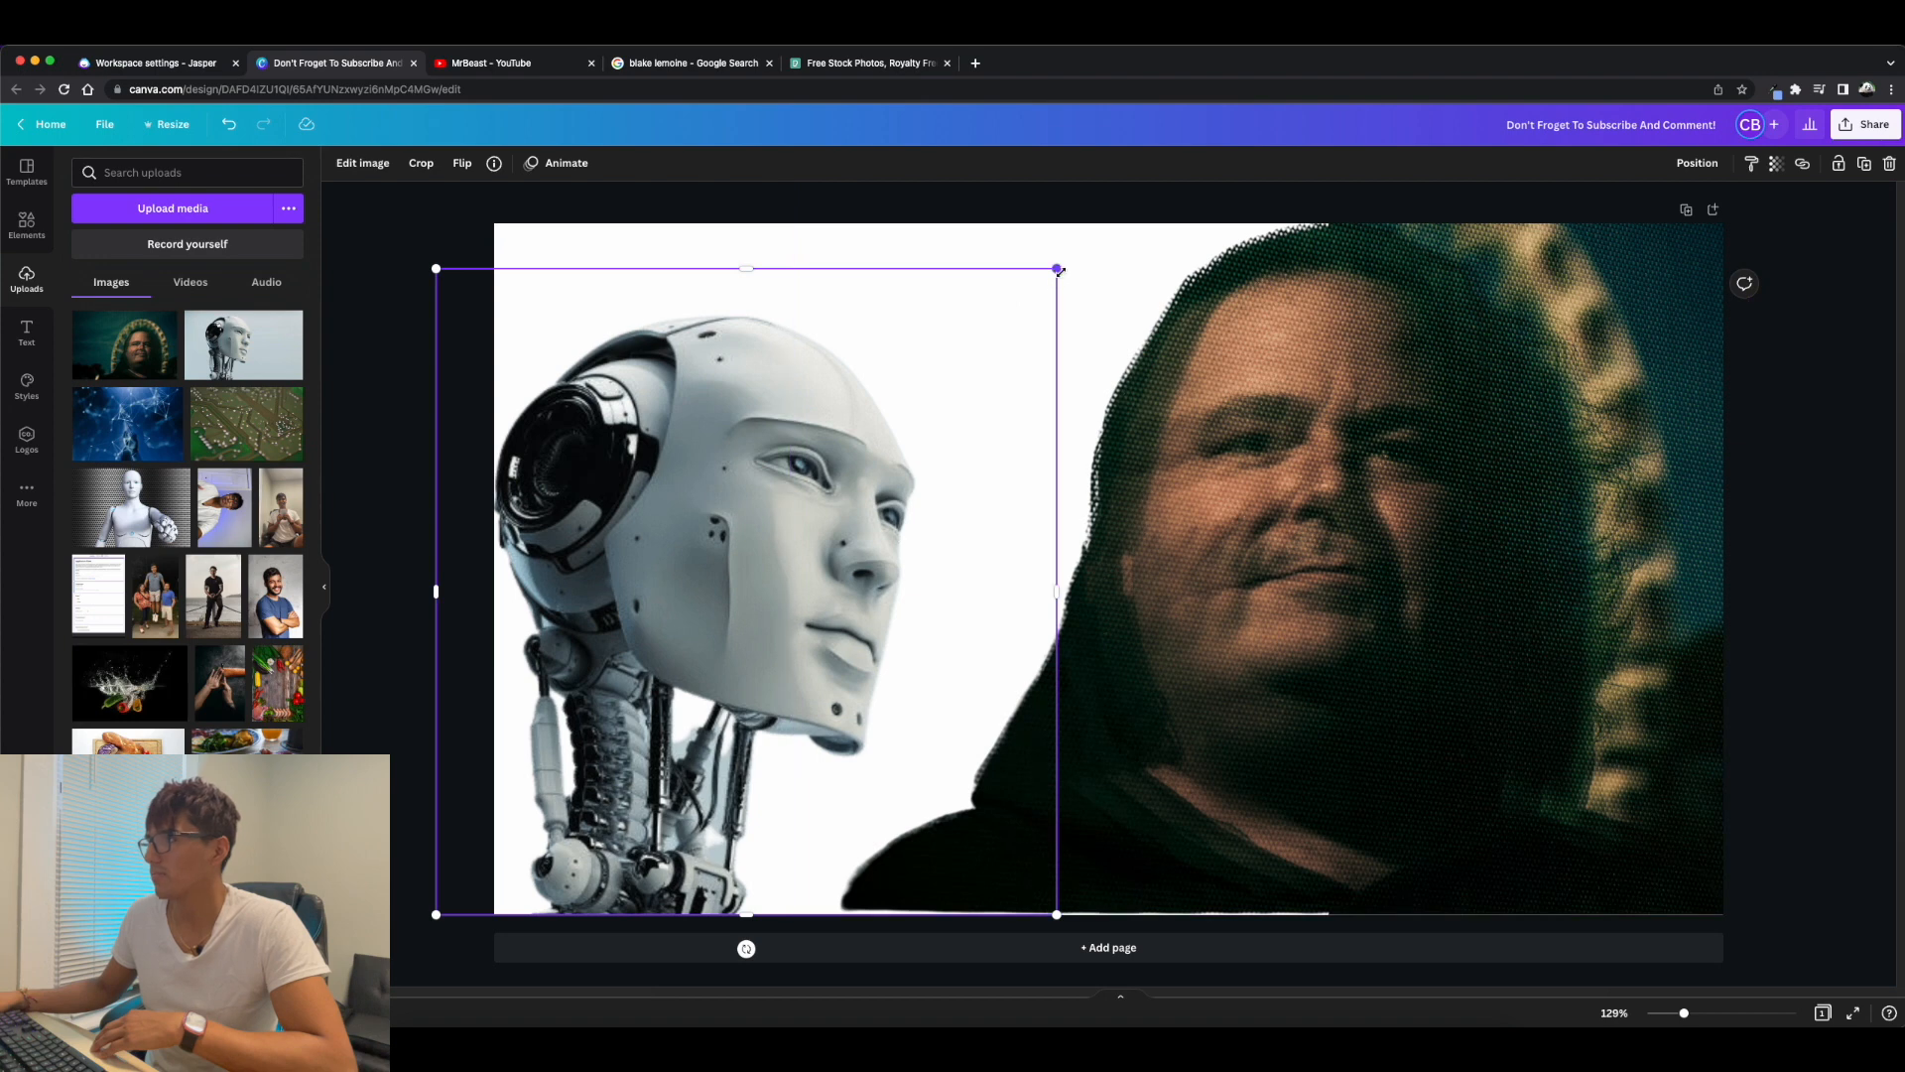
{"action": "mouse_move", "coordinate": [1057, 268]}
{"action": "left_mouse_down"}
{"action": "mouse_move", "coordinate": [1093, 234]}
{"action": "mouse_move", "coordinate": [1073, 242]}
{"action": "left_mouse_up"}
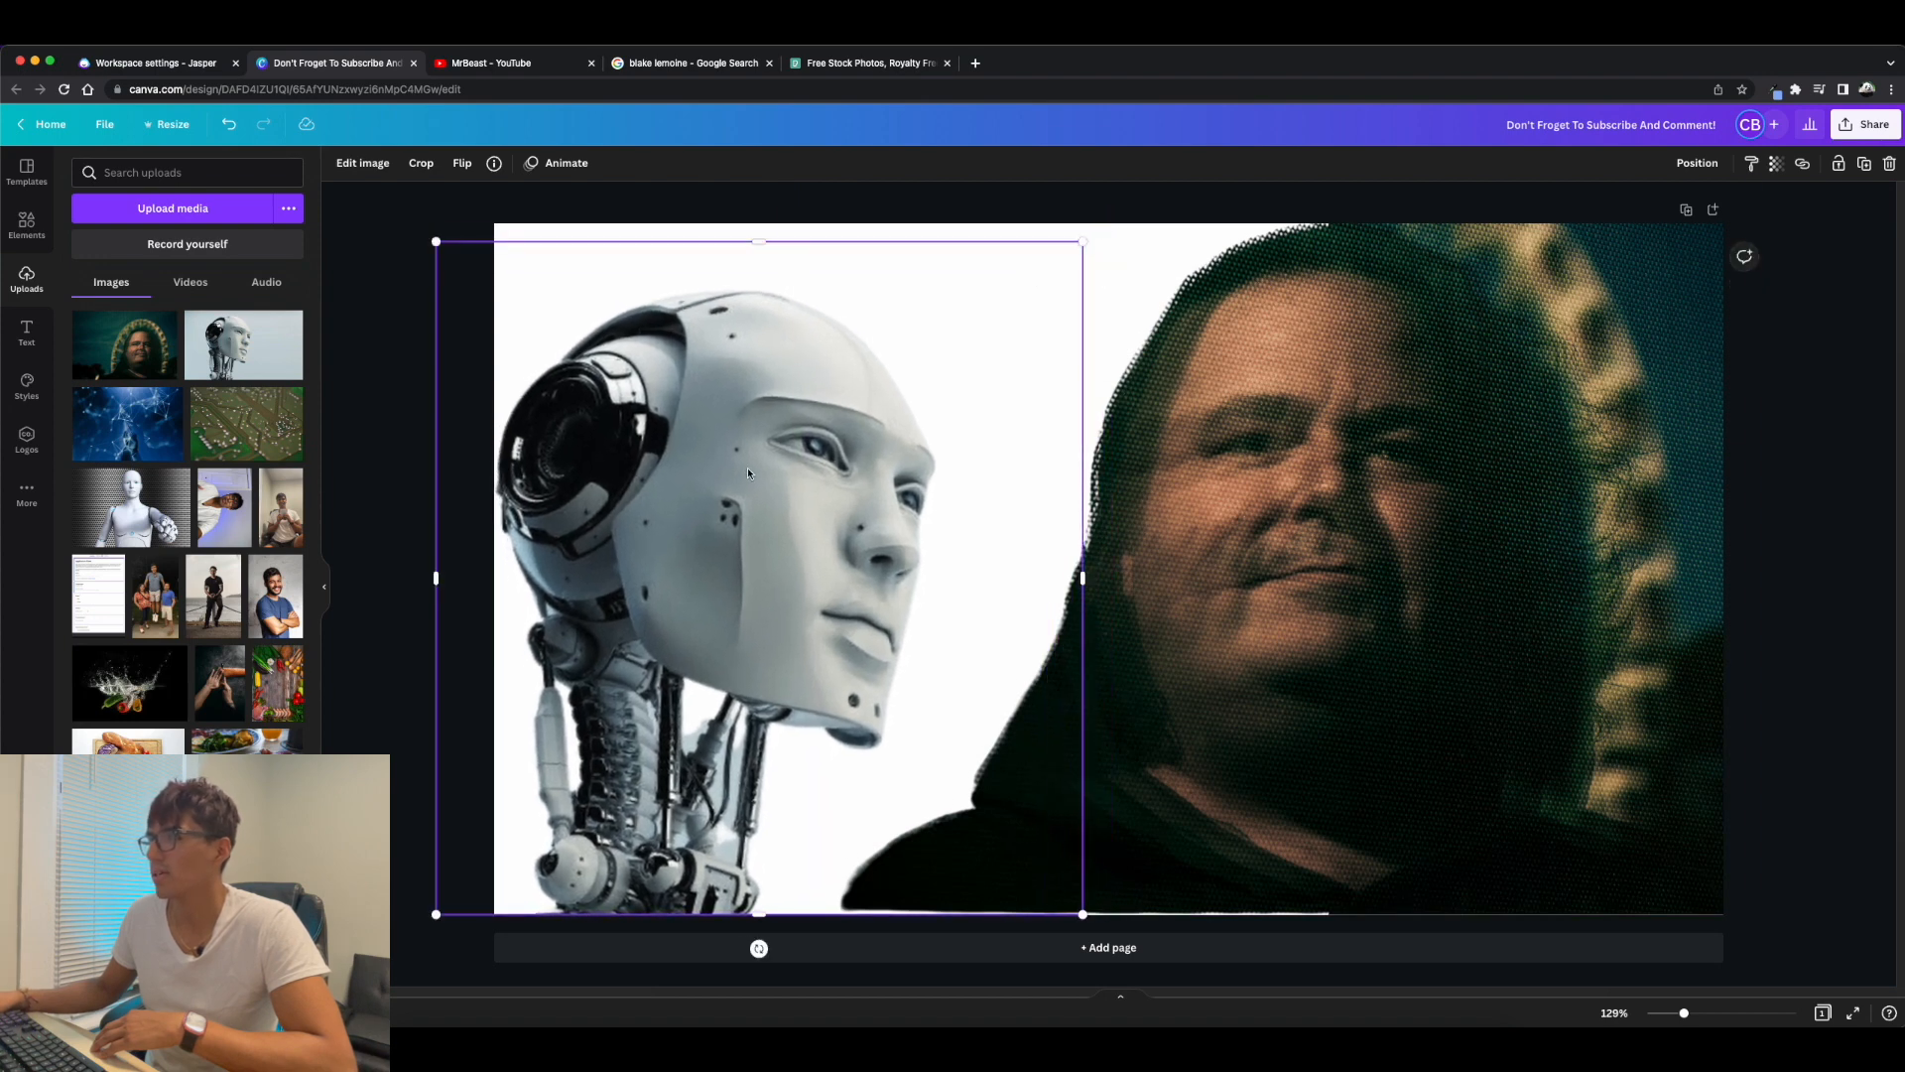
{"action": "left_click_drag", "start_coordinate": [747, 468], "coordinate": [755, 467]}
{"action": "left_click", "coordinate": [1819, 523]}
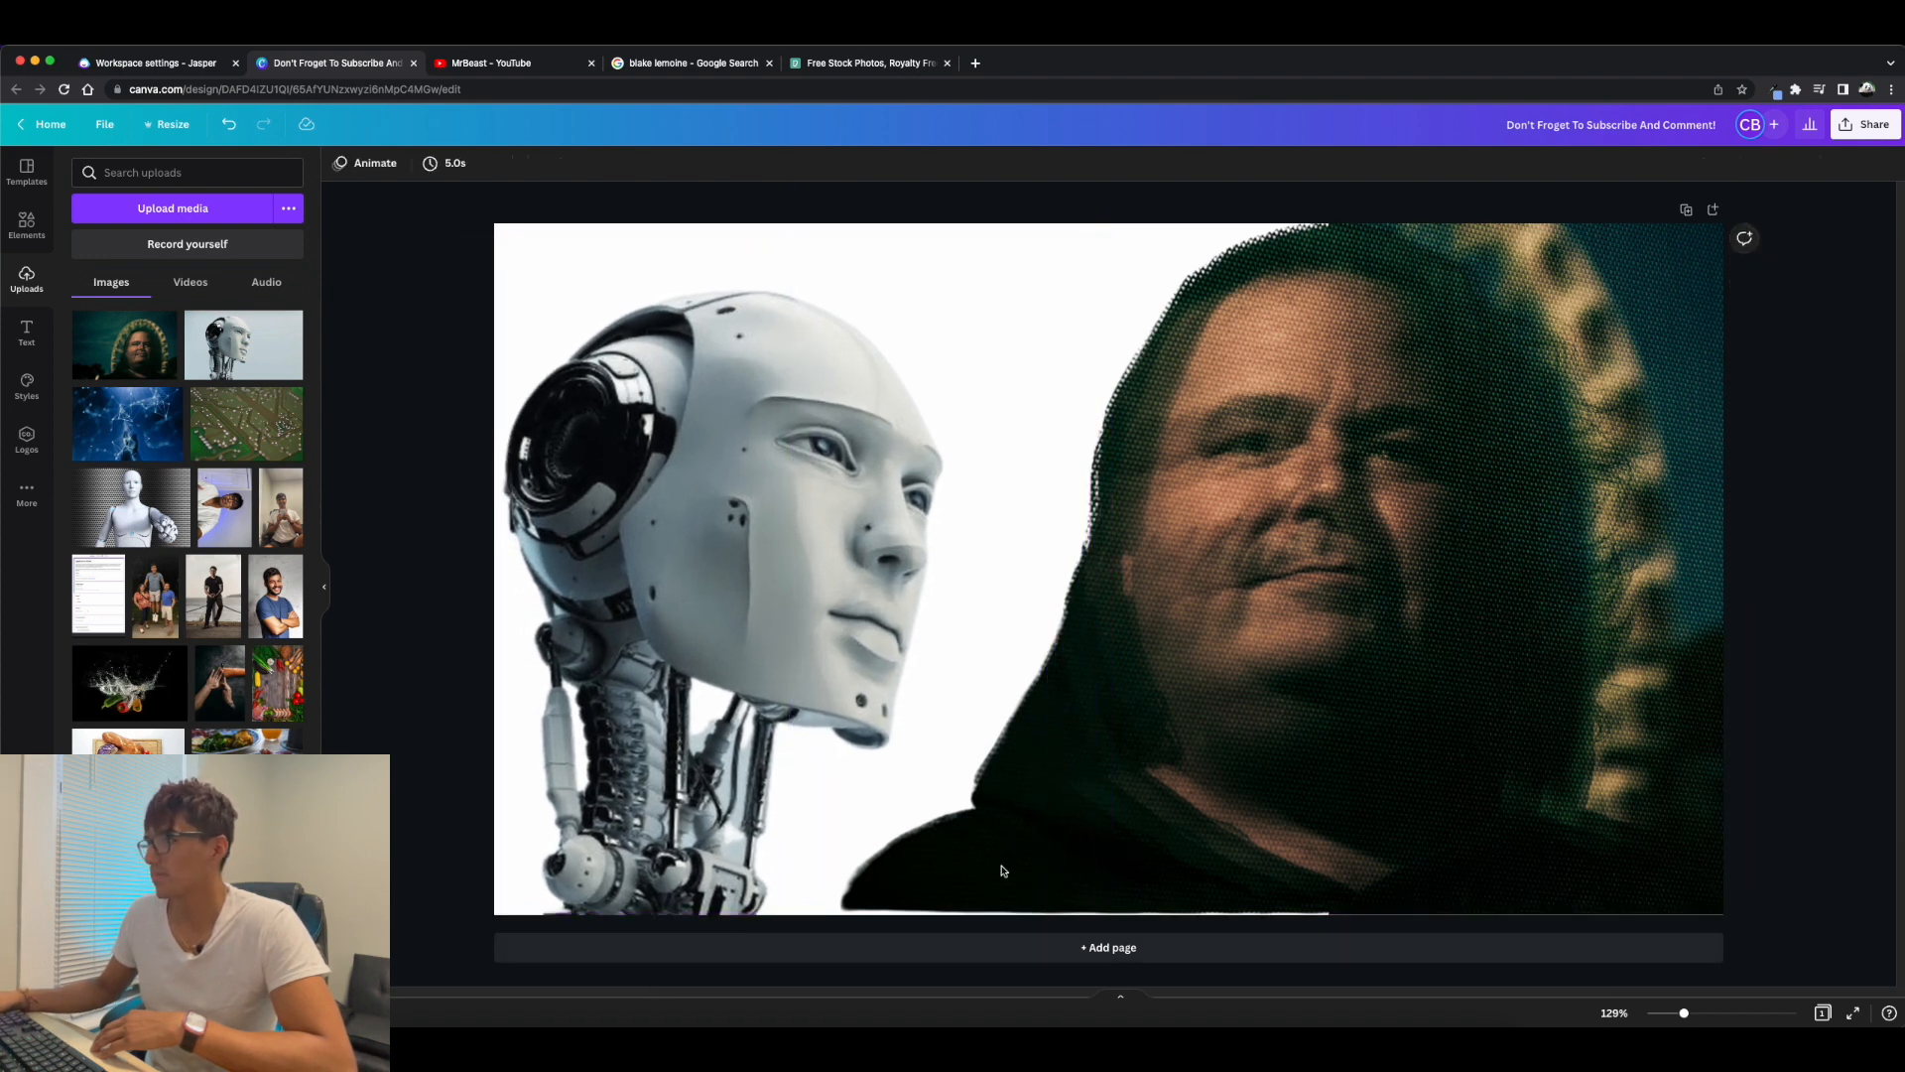
Change the page background to solid black so it blends with the man's dark hood.
{"action": "left_click", "coordinate": [528, 237]}
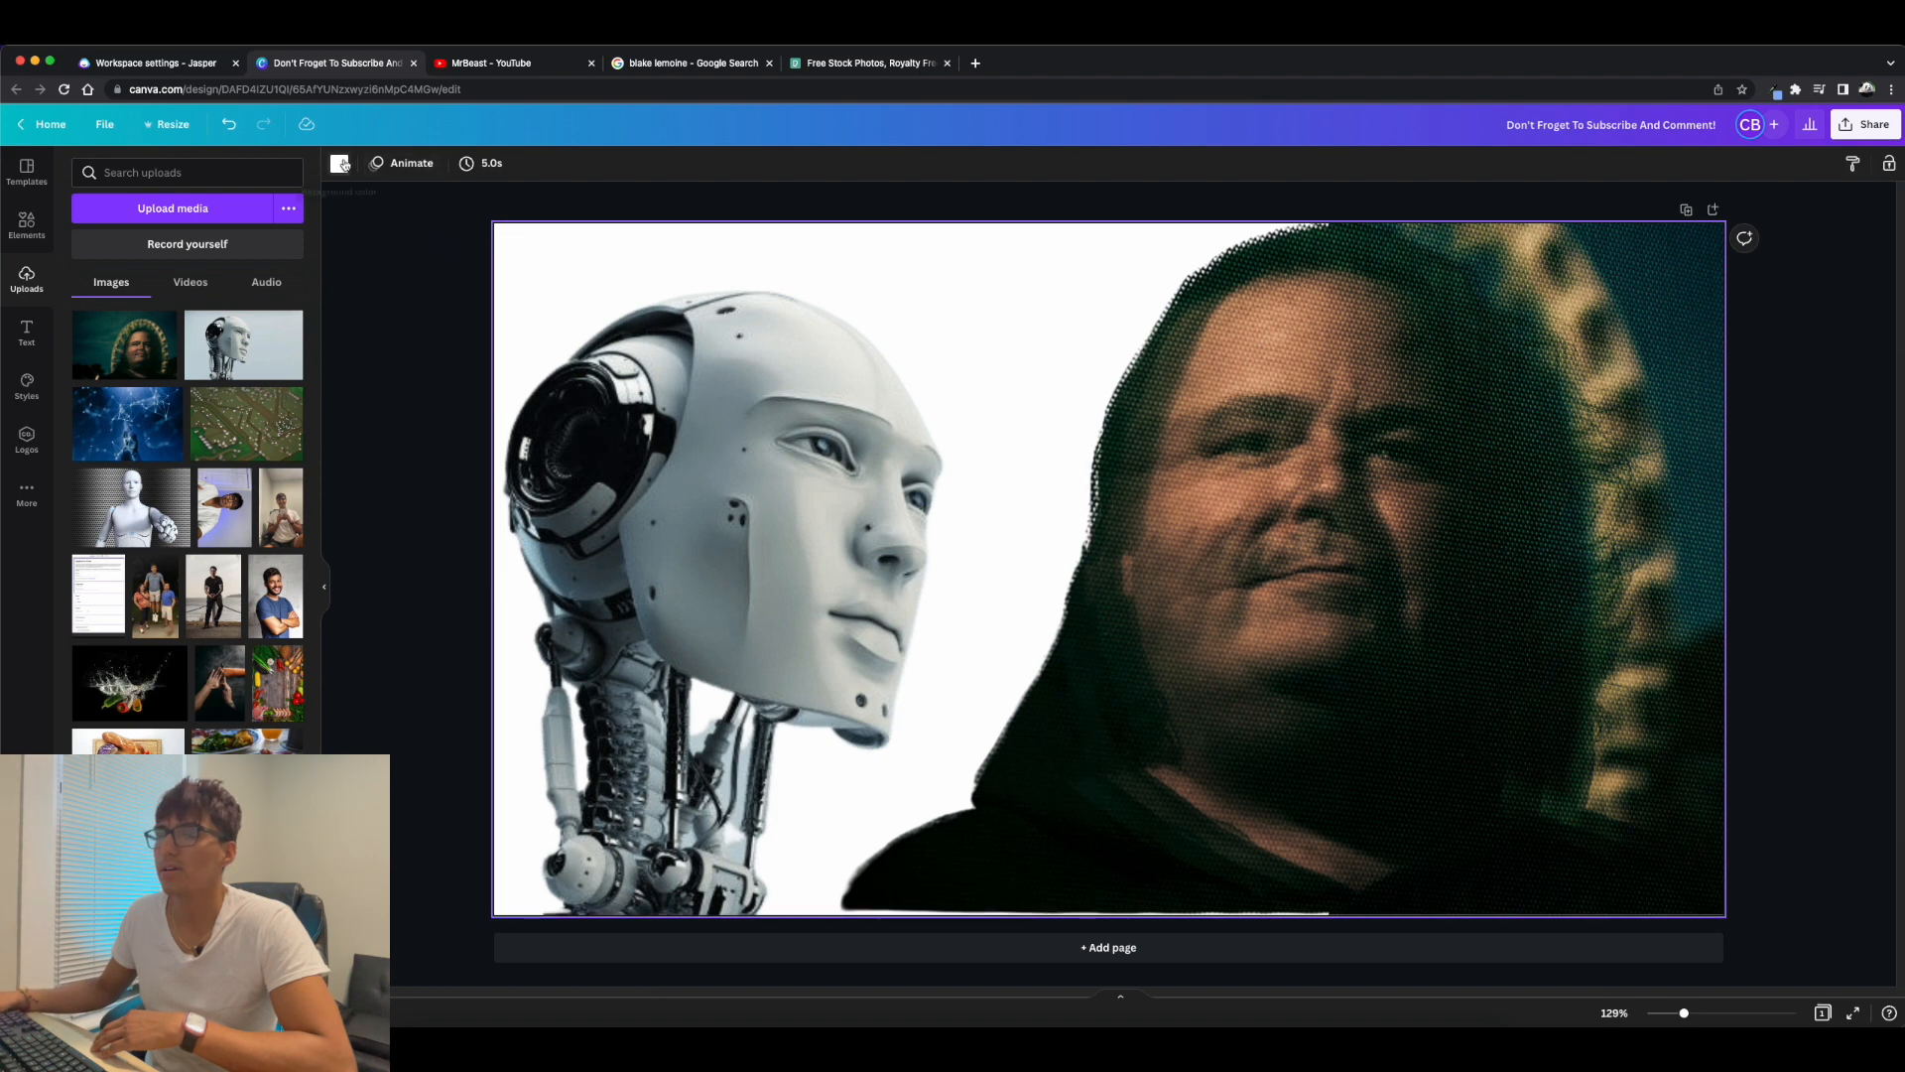
{"action": "left_click", "coordinate": [339, 162]}
{"action": "left_click", "coordinate": [247, 435]}
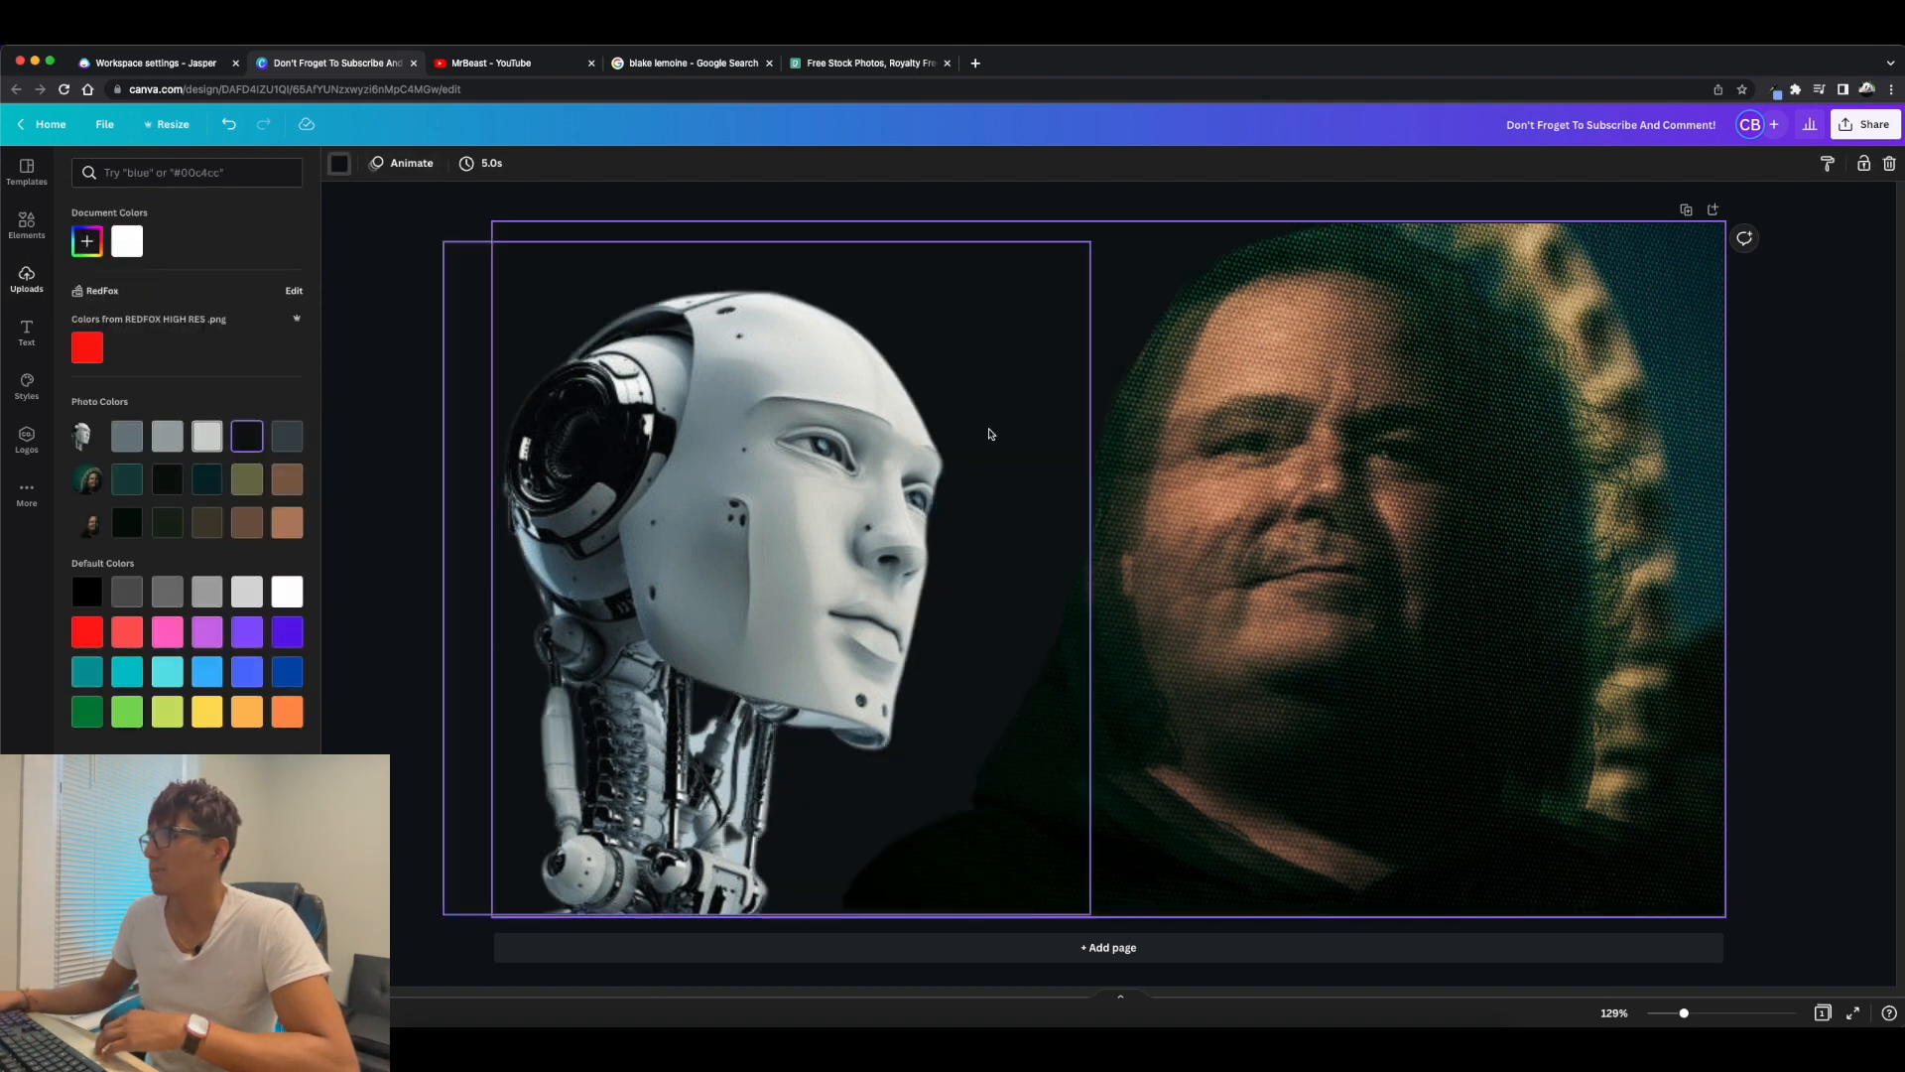
{"action": "left_click", "coordinate": [127, 522]}
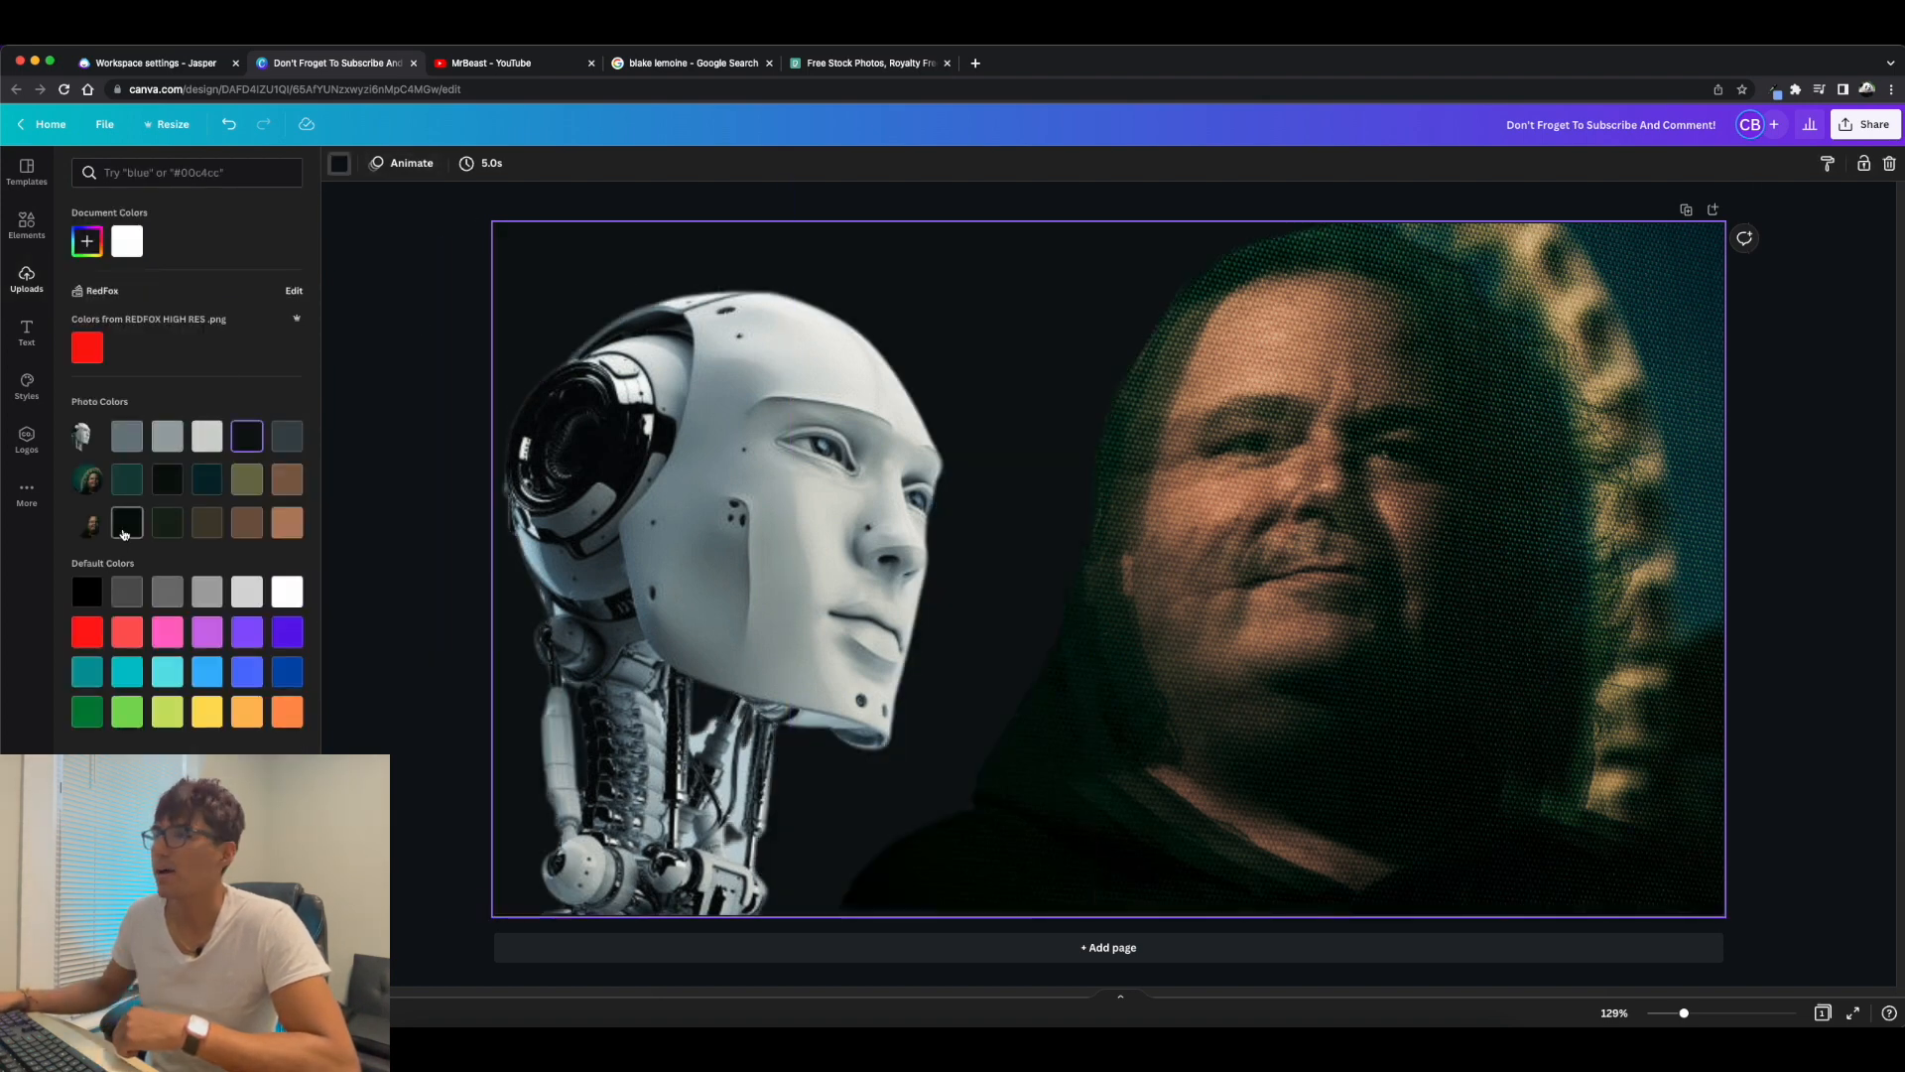
{"action": "left_click", "coordinate": [83, 592]}
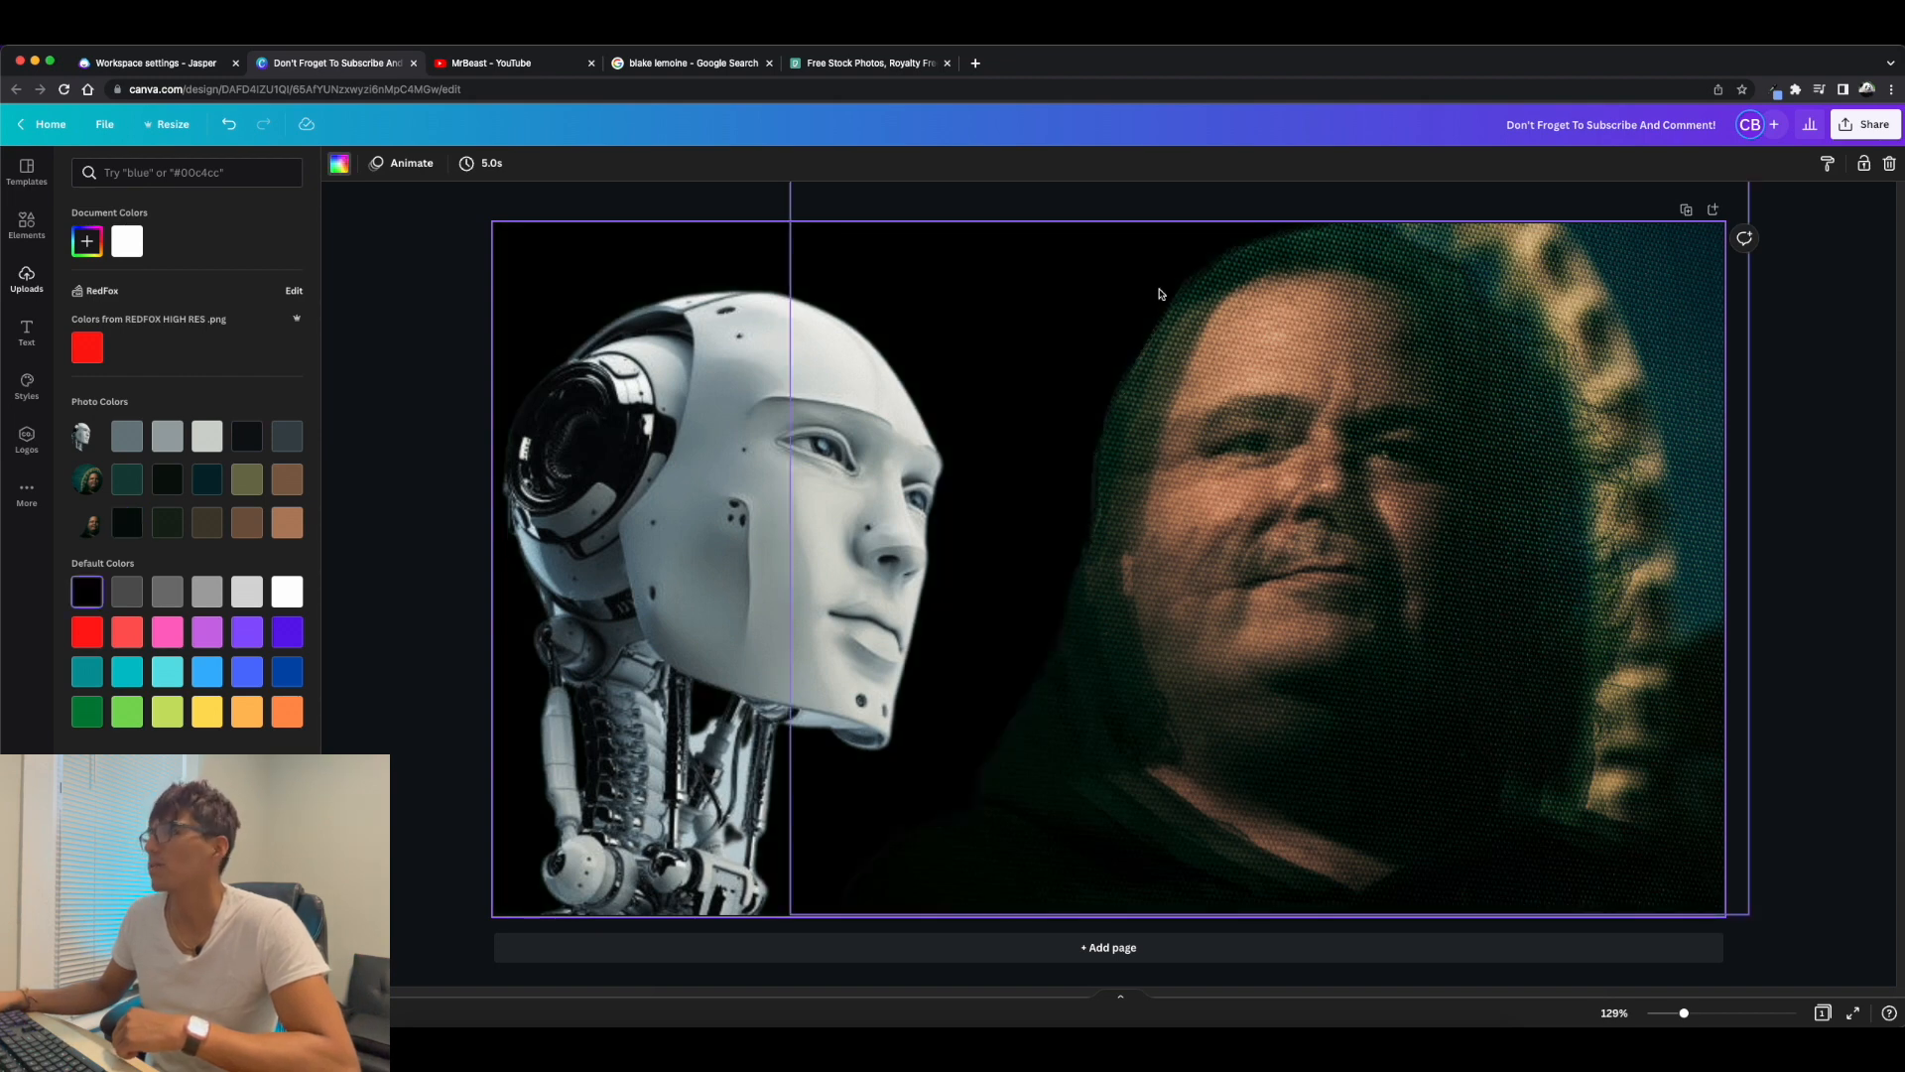
{"action": "left_click", "coordinate": [706, 210]}
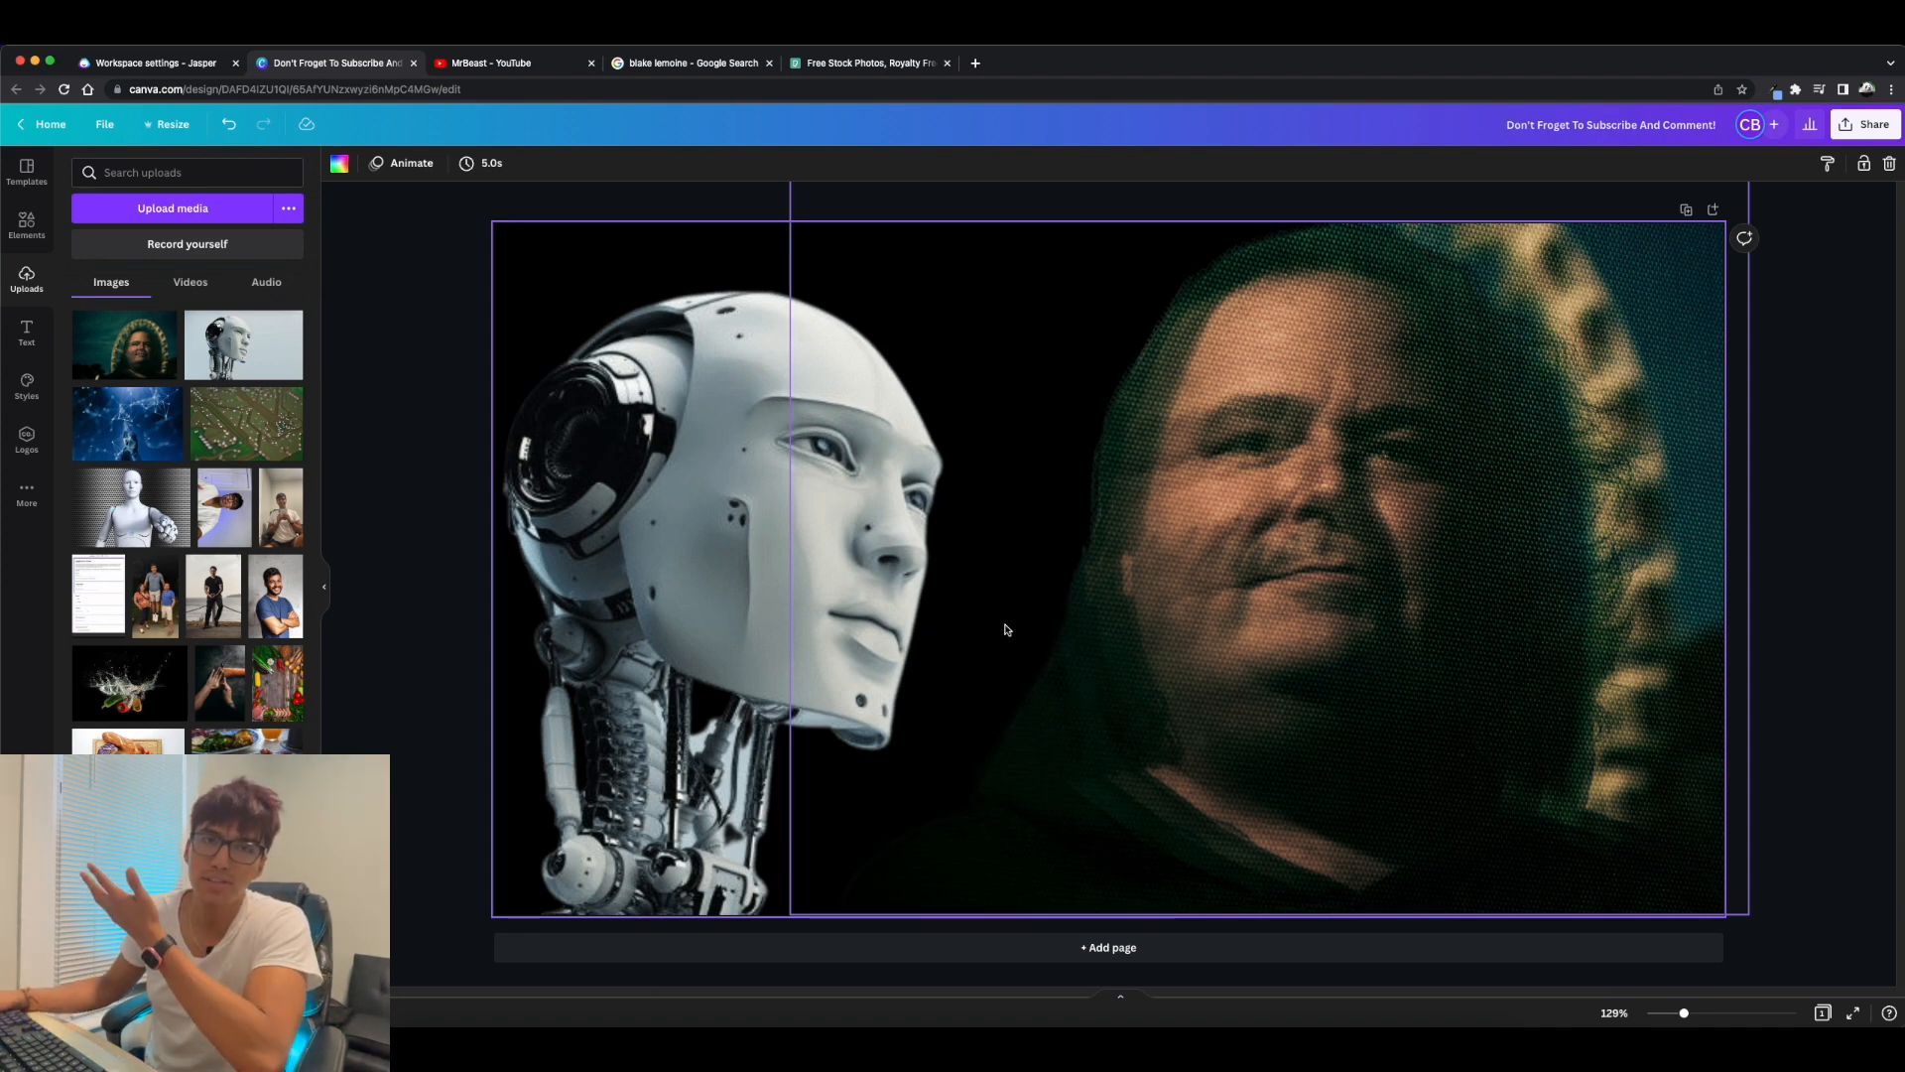
{"action": "left_click", "coordinate": [426, 547]}
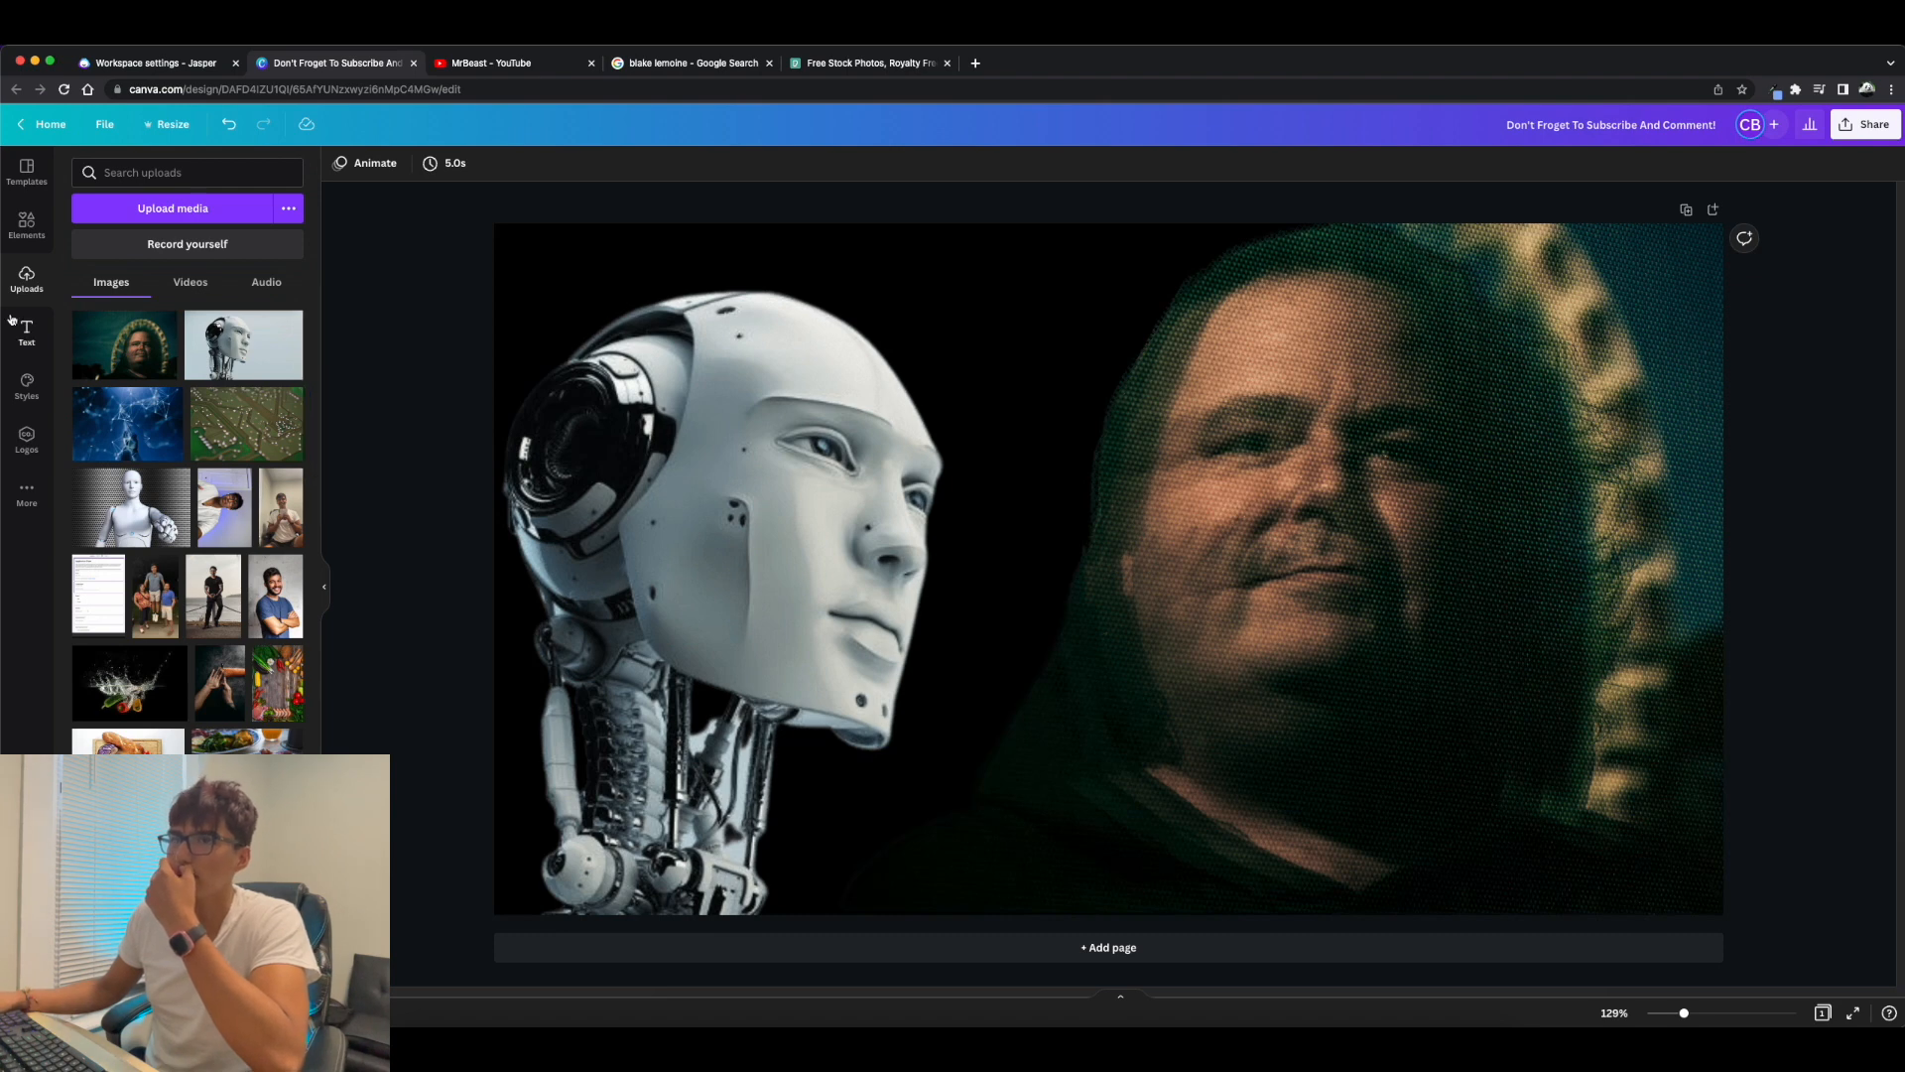
Add the recently used speech bubble, recolour it white and shrink it near the page's upper edge between the two heads.
{"action": "left_click", "coordinate": [26, 226]}
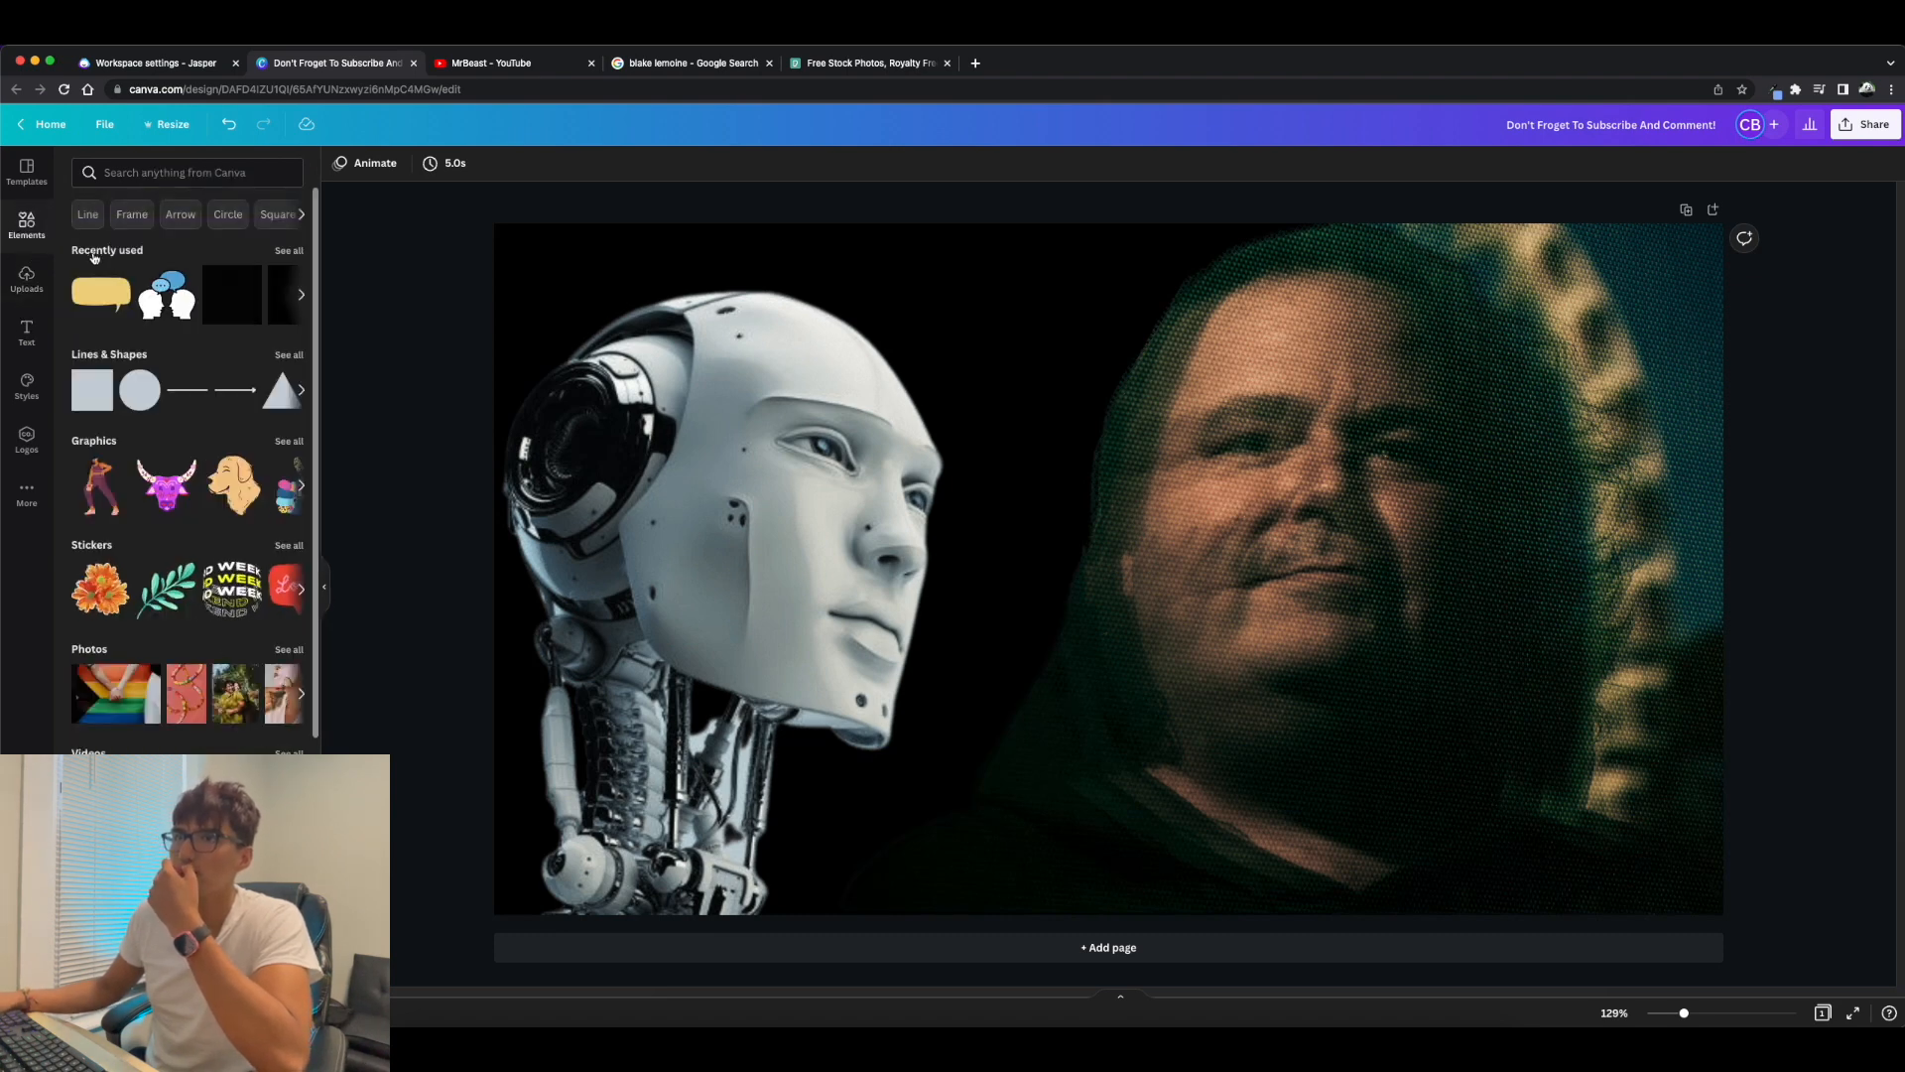
{"action": "left_click", "coordinate": [109, 292]}
{"action": "left_click_drag", "start_coordinate": [1019, 553], "coordinate": [974, 383]}
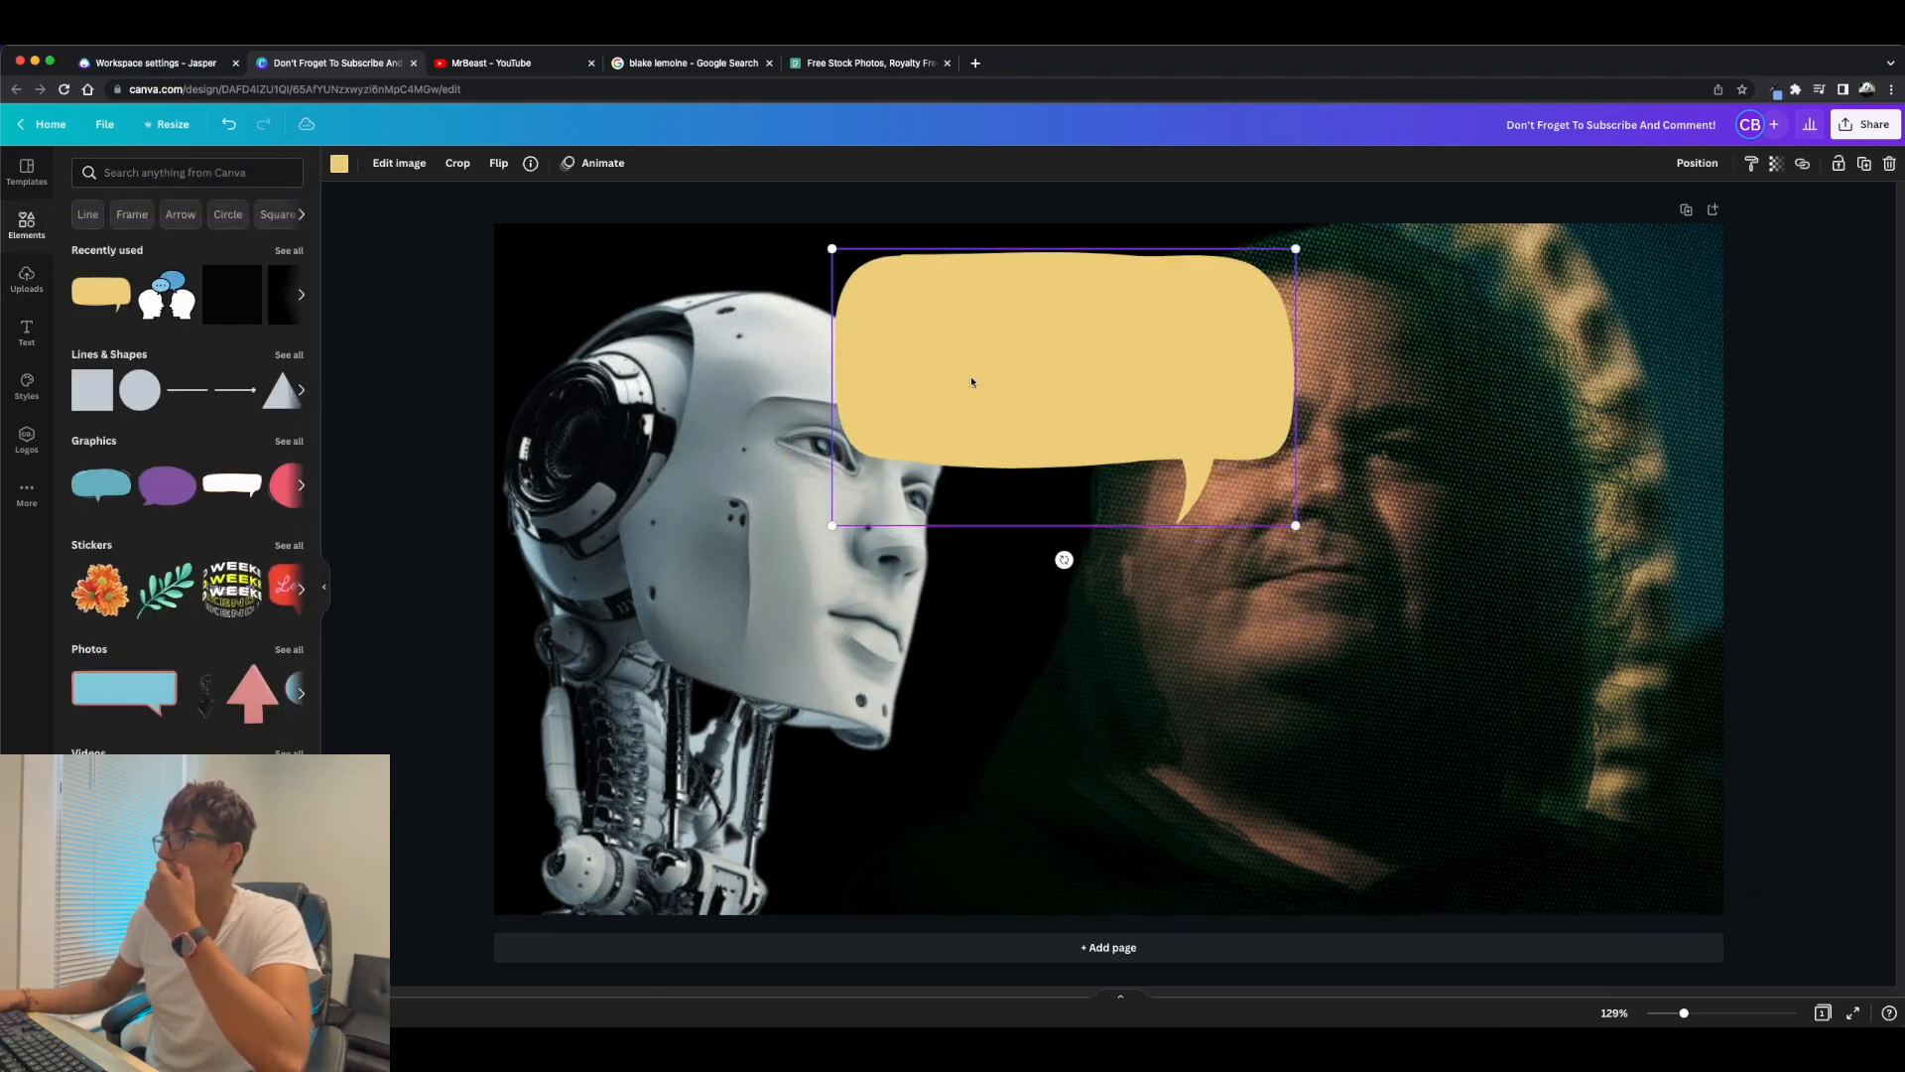
{"action": "left_click", "coordinate": [341, 165]}
{"action": "left_click", "coordinate": [207, 436]}
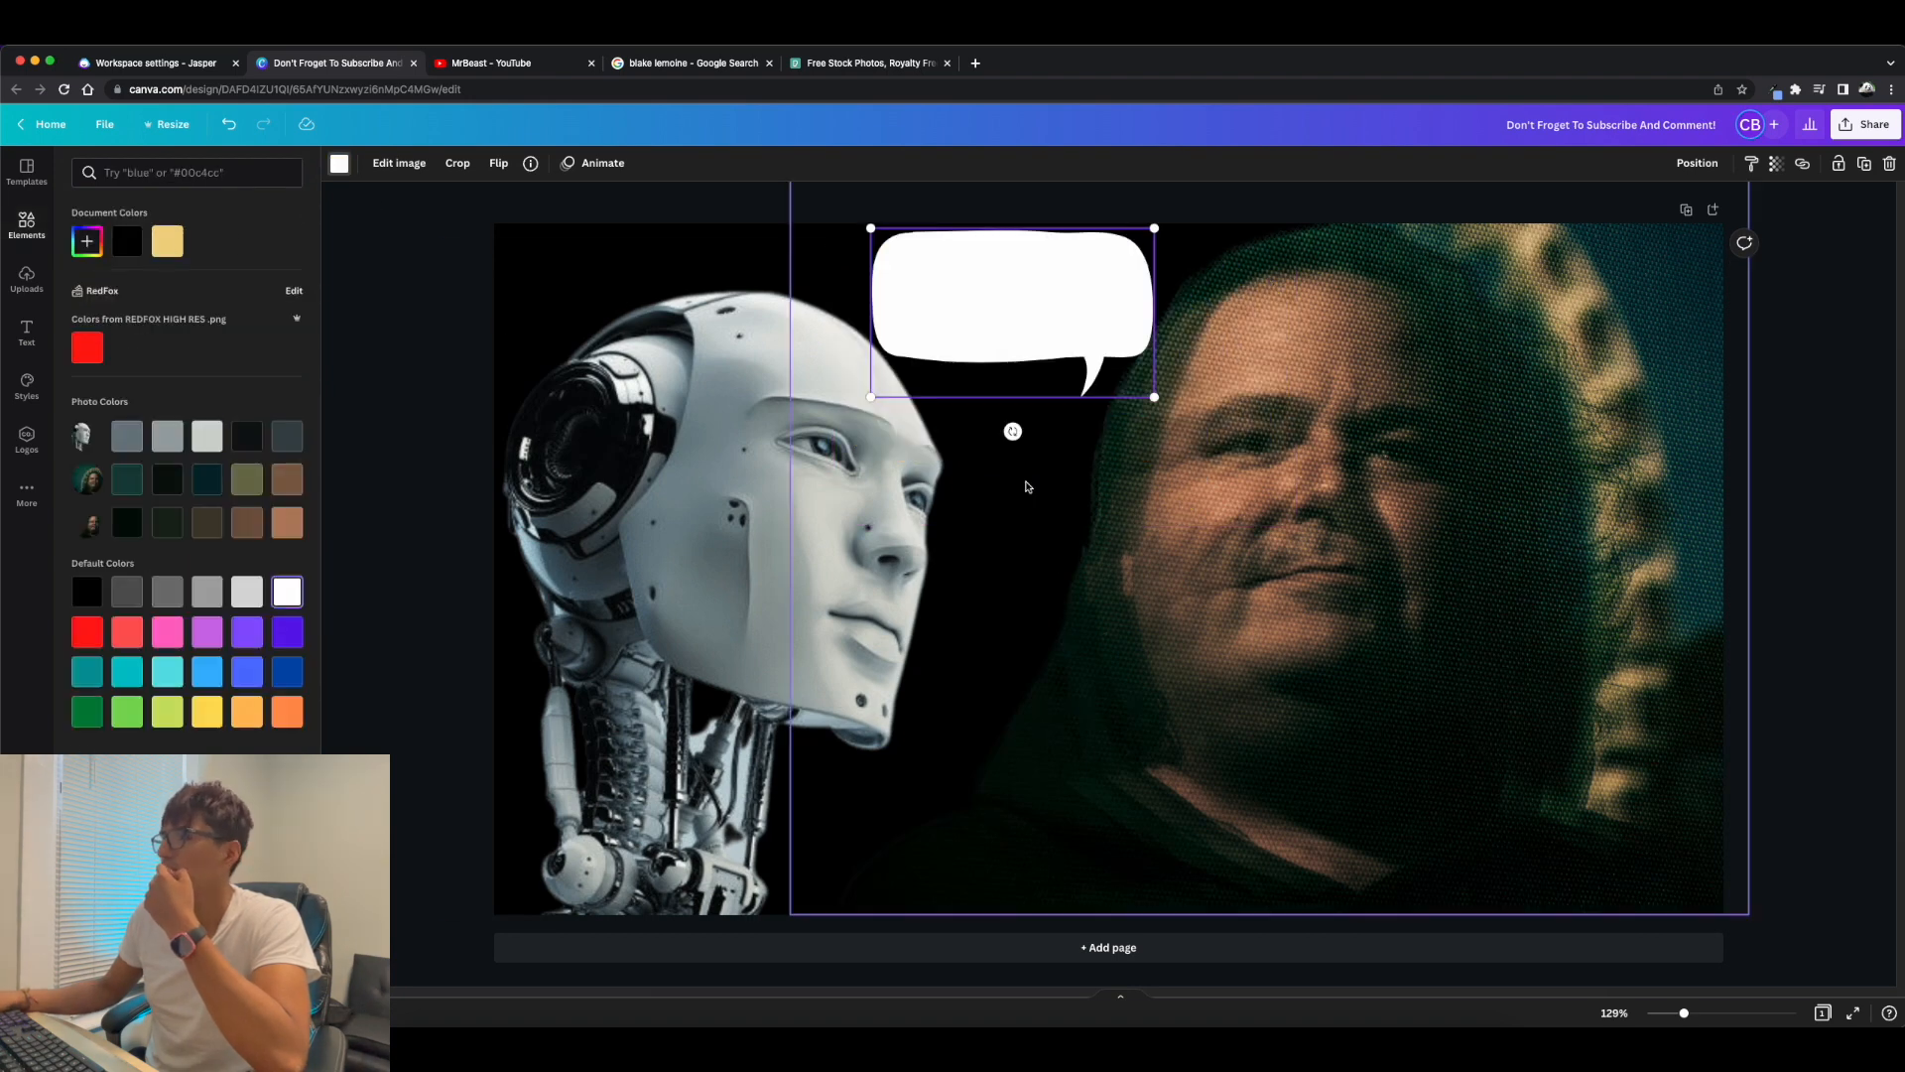
{"action": "left_click", "coordinate": [1025, 483]}
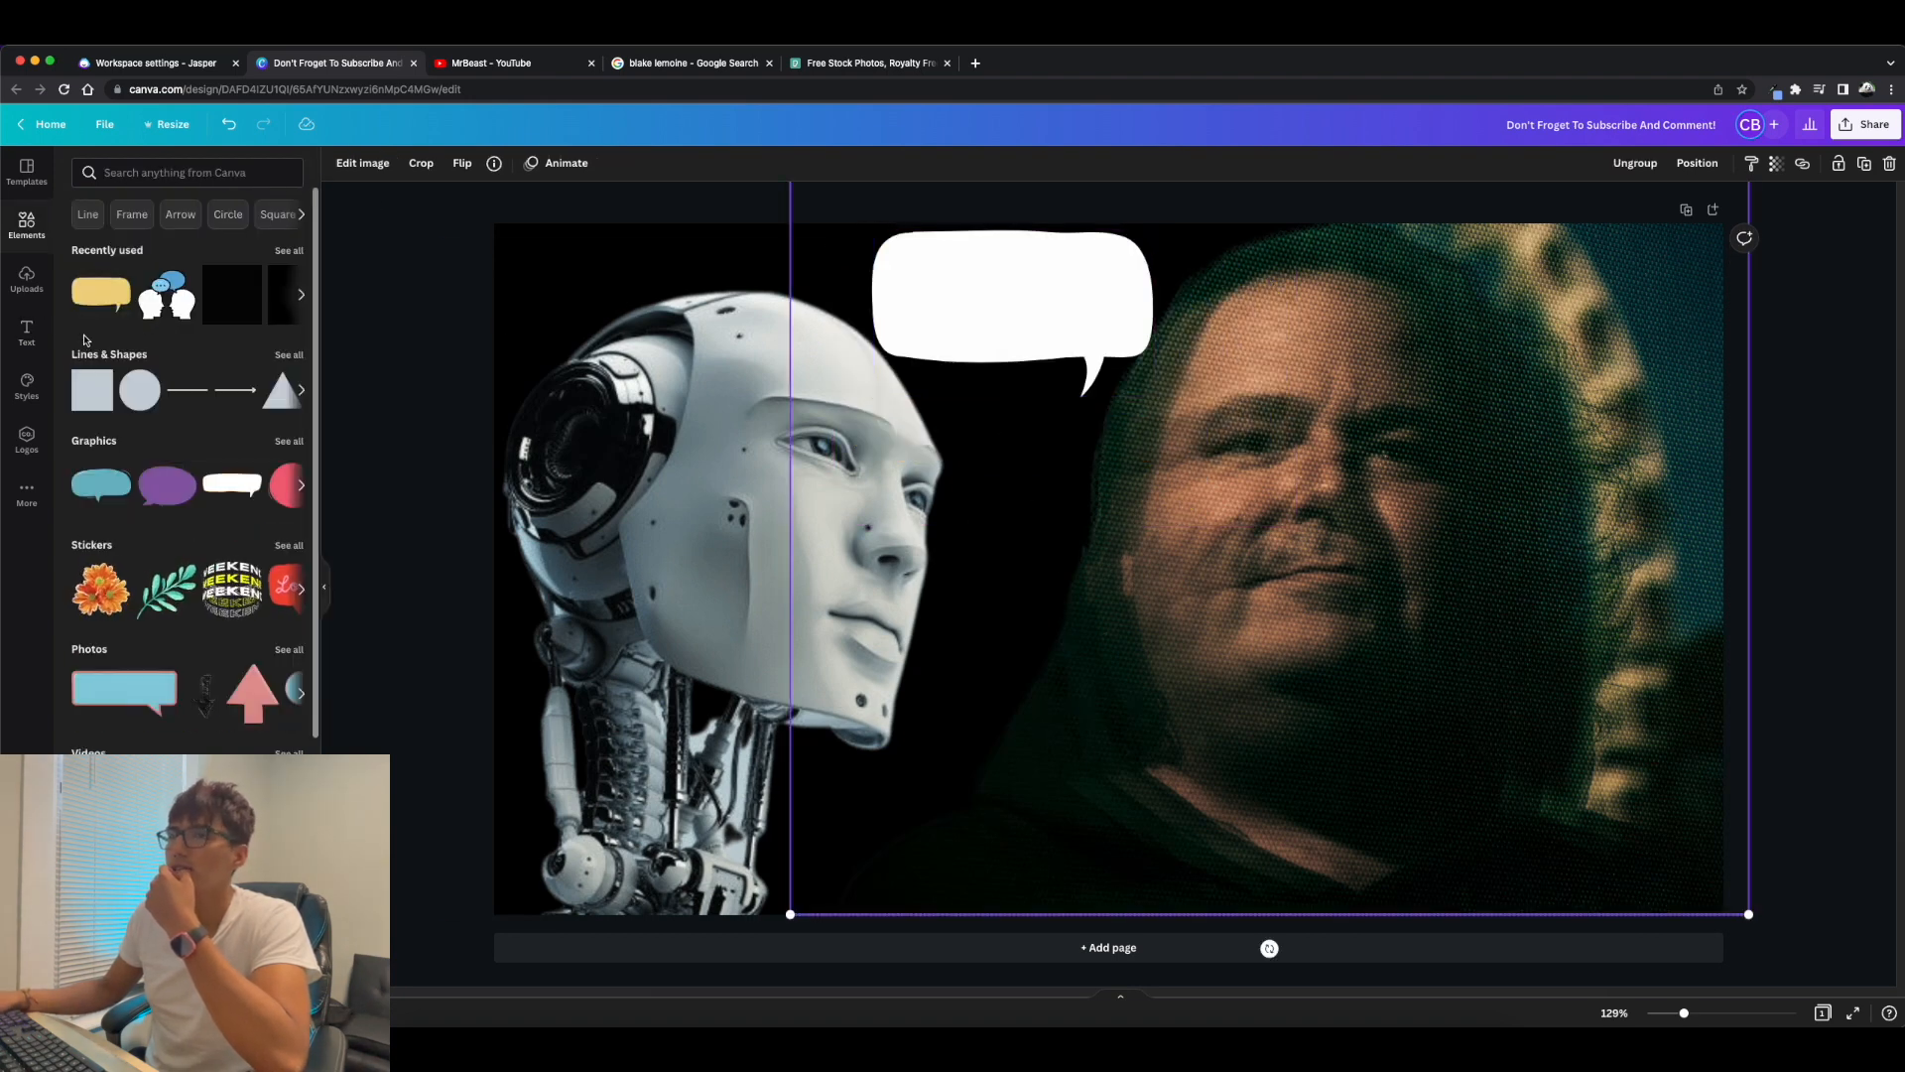
Add the BAKED FRESH text style, reword it to HELLO in black at size 46.1, and centre it in the speech bubble.
{"action": "left_click", "coordinate": [24, 332]}
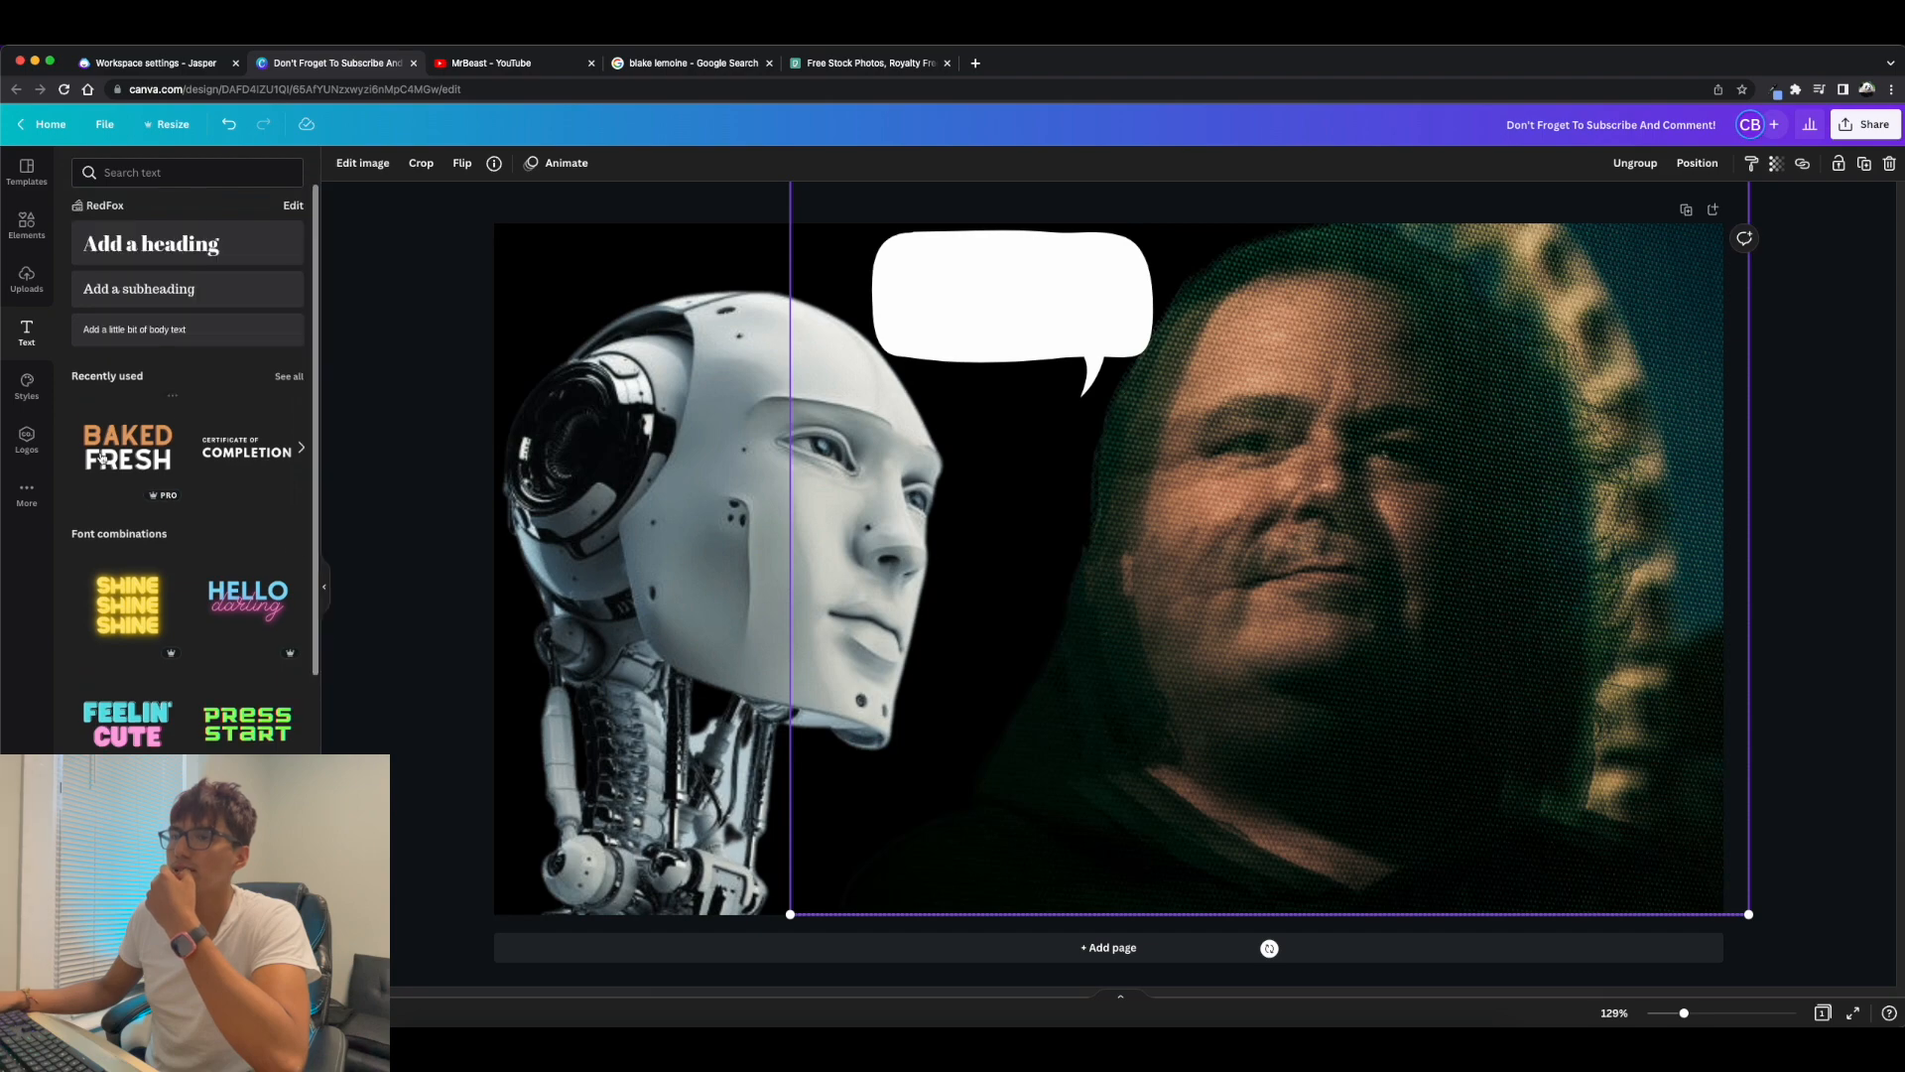
{"action": "left_click", "coordinate": [127, 447]}
{"action": "double_click", "coordinate": [1003, 472]}
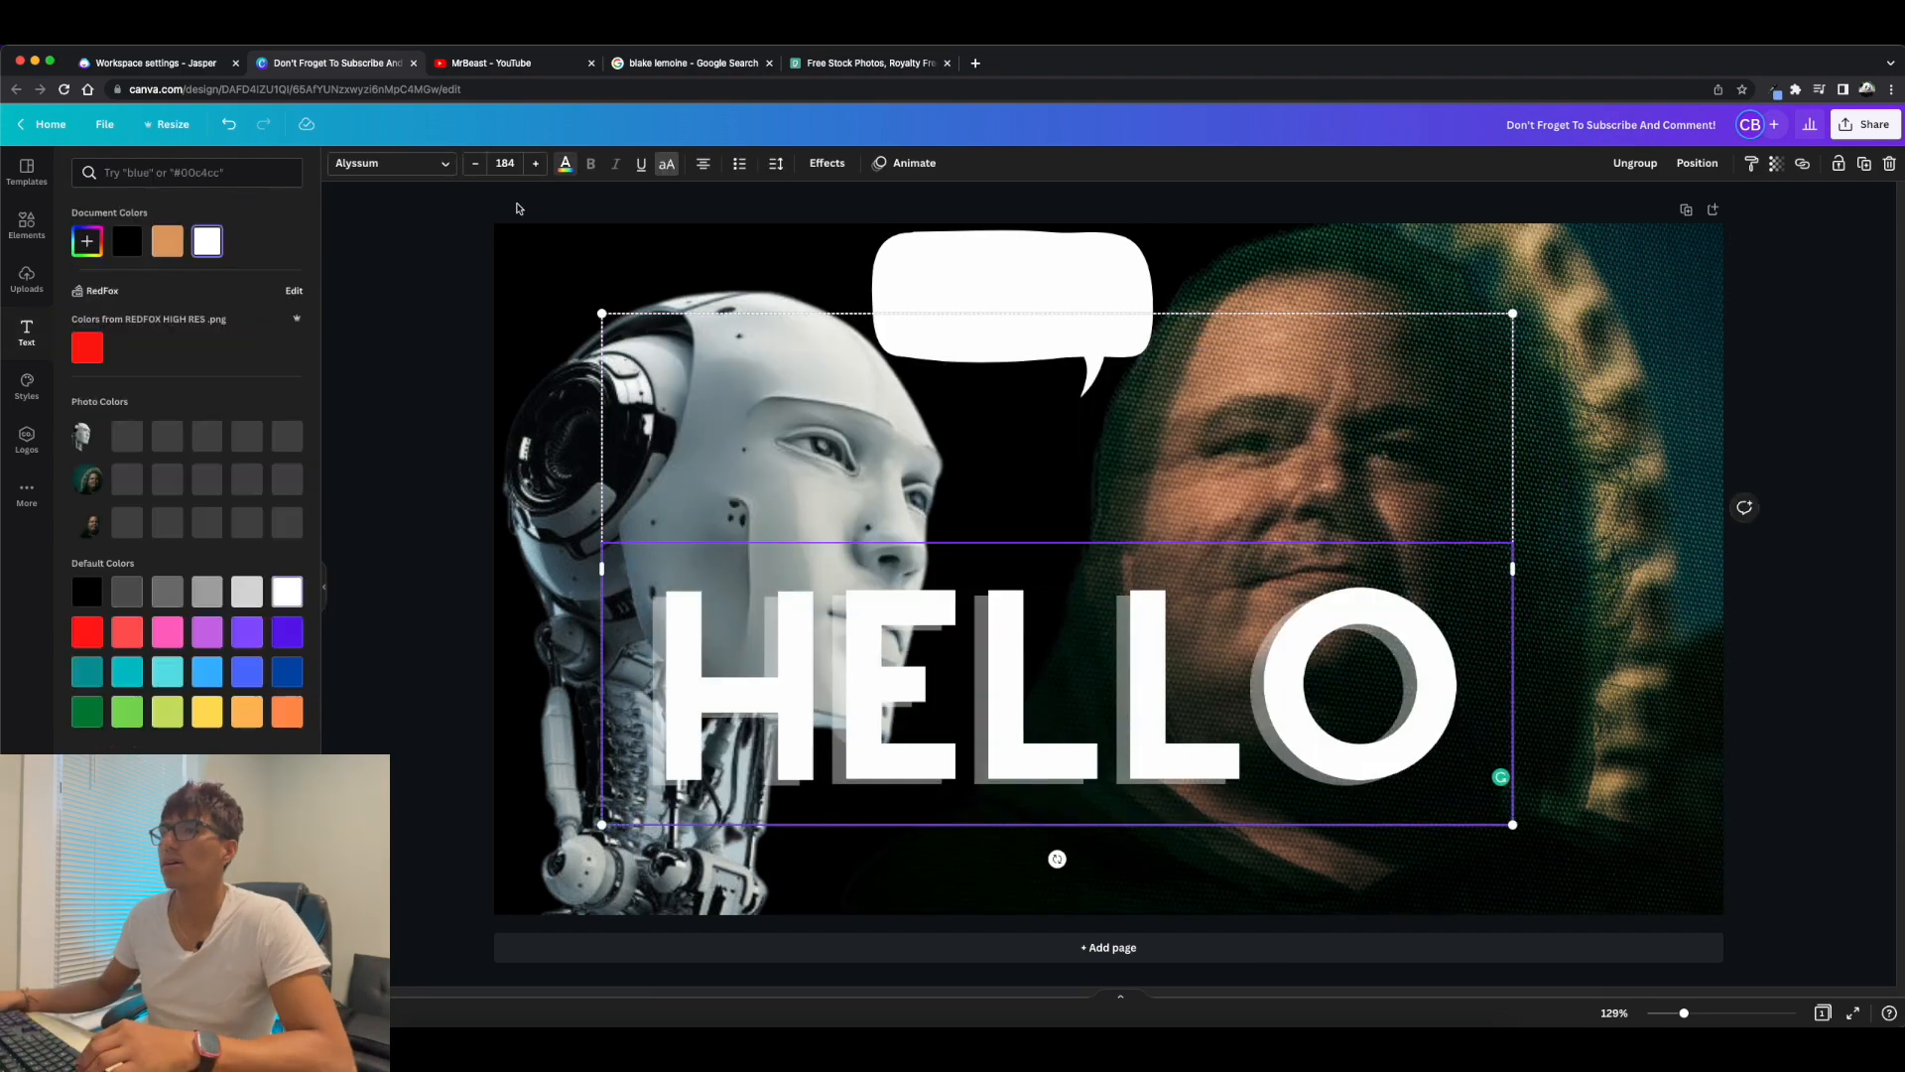
{"action": "left_click", "coordinate": [127, 241]}
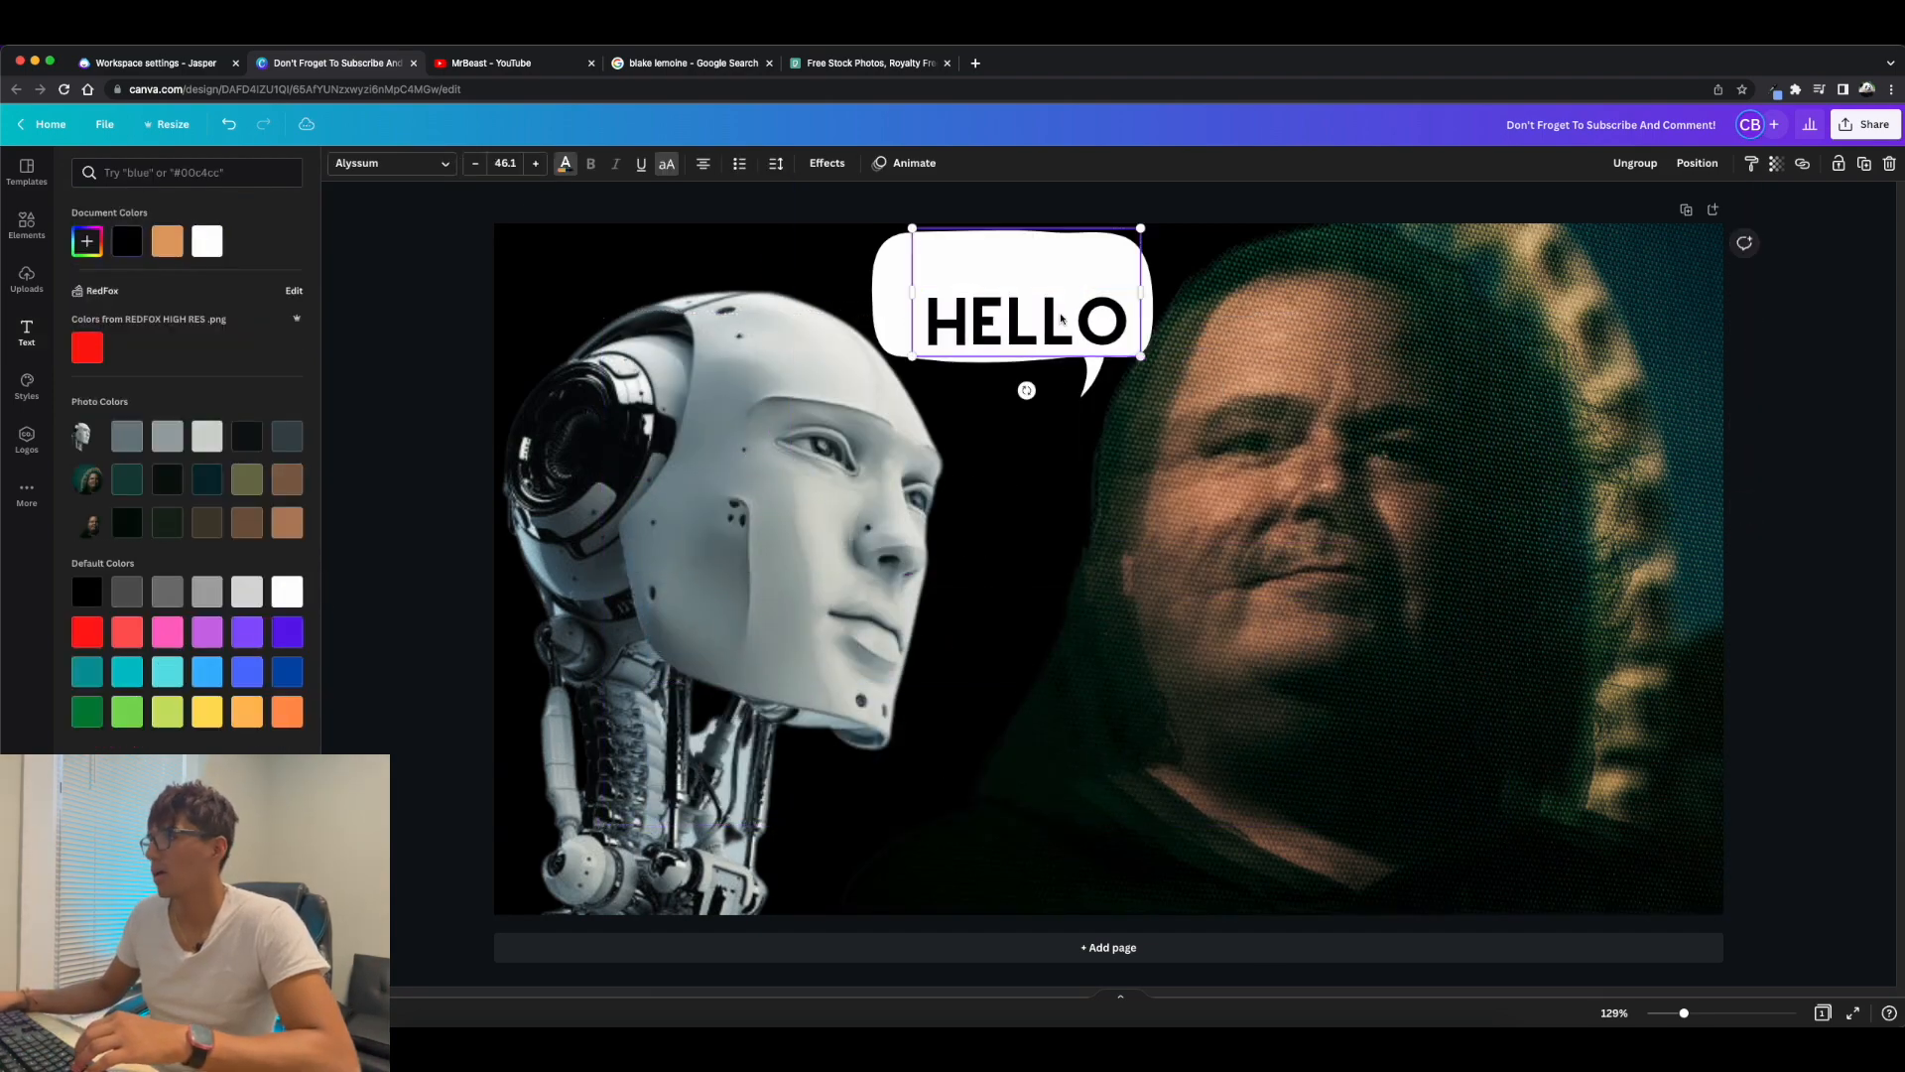
{"action": "left_click", "coordinate": [1861, 731]}
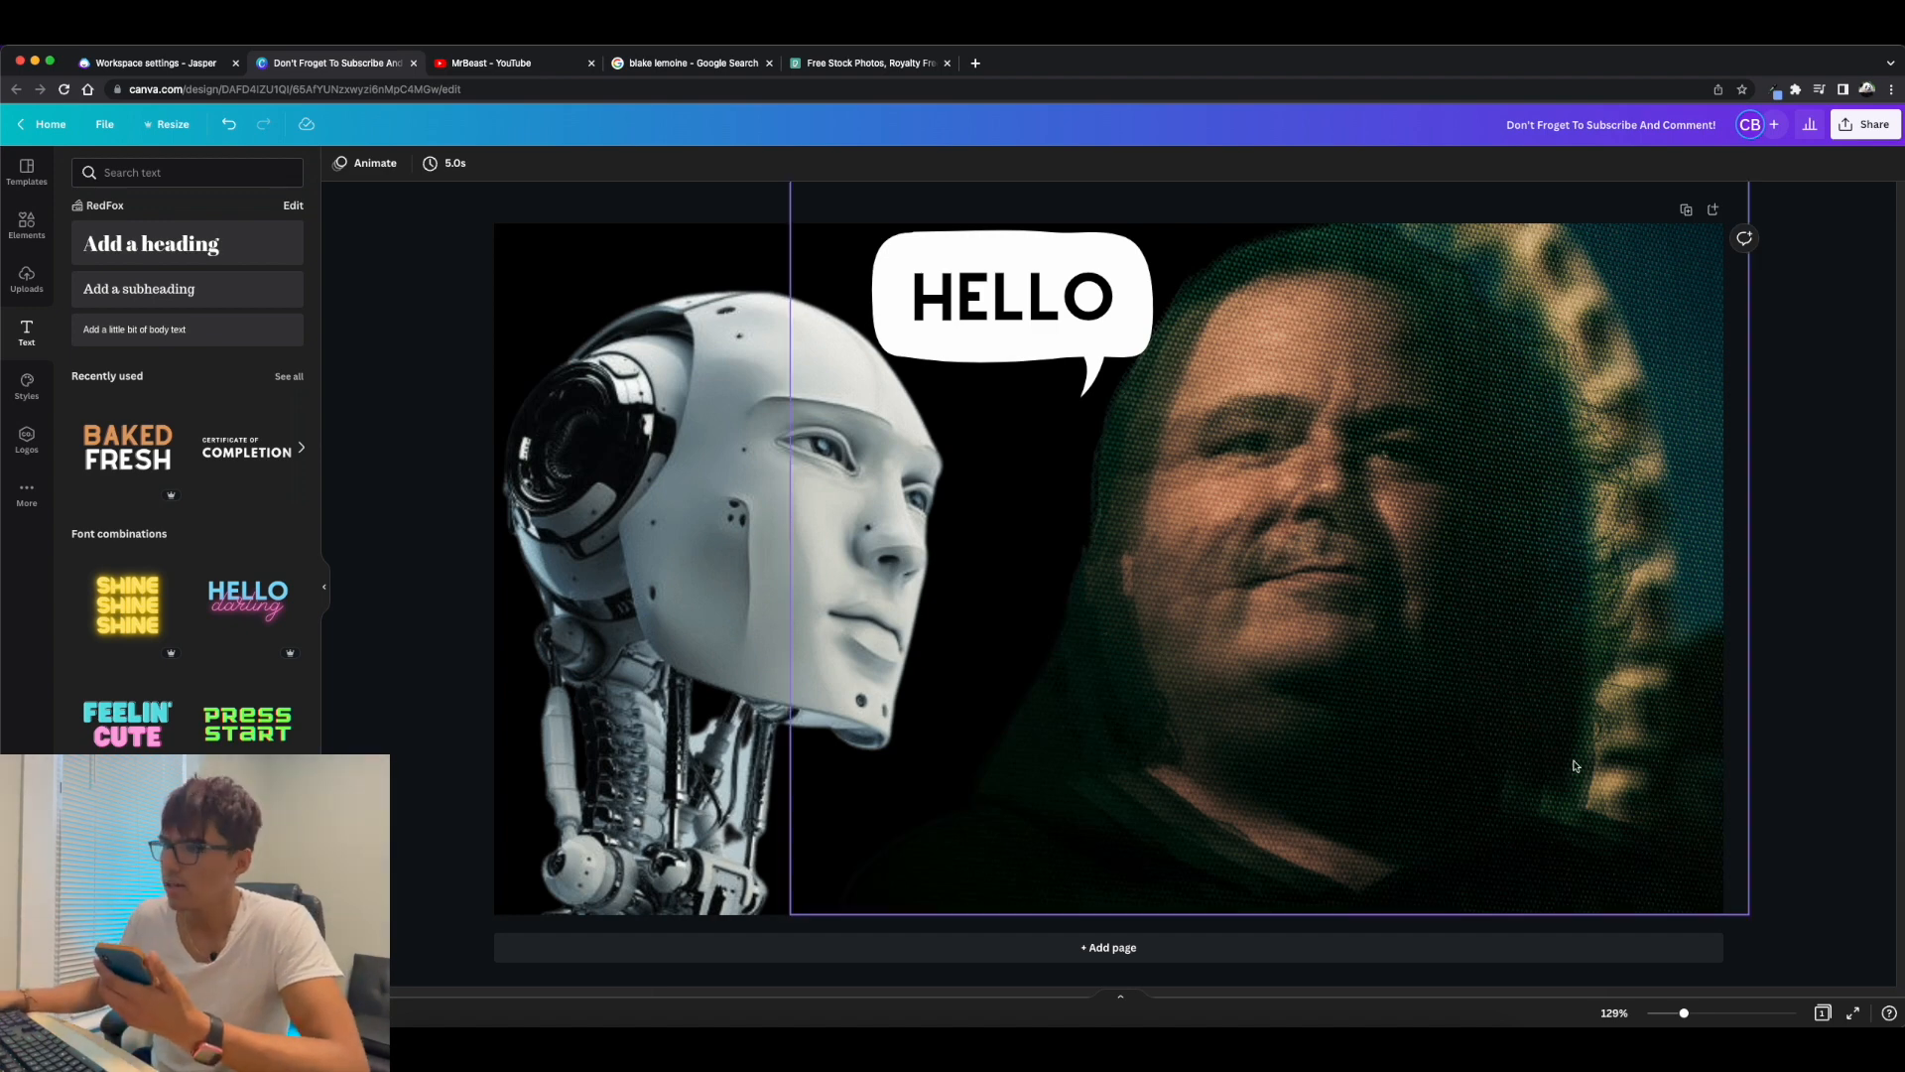
Lower and enlarge the robot head until it fills the page height, with its back cut off by the left page edge.
{"action": "left_click_drag", "start_coordinate": [693, 575], "coordinate": [699, 698]}
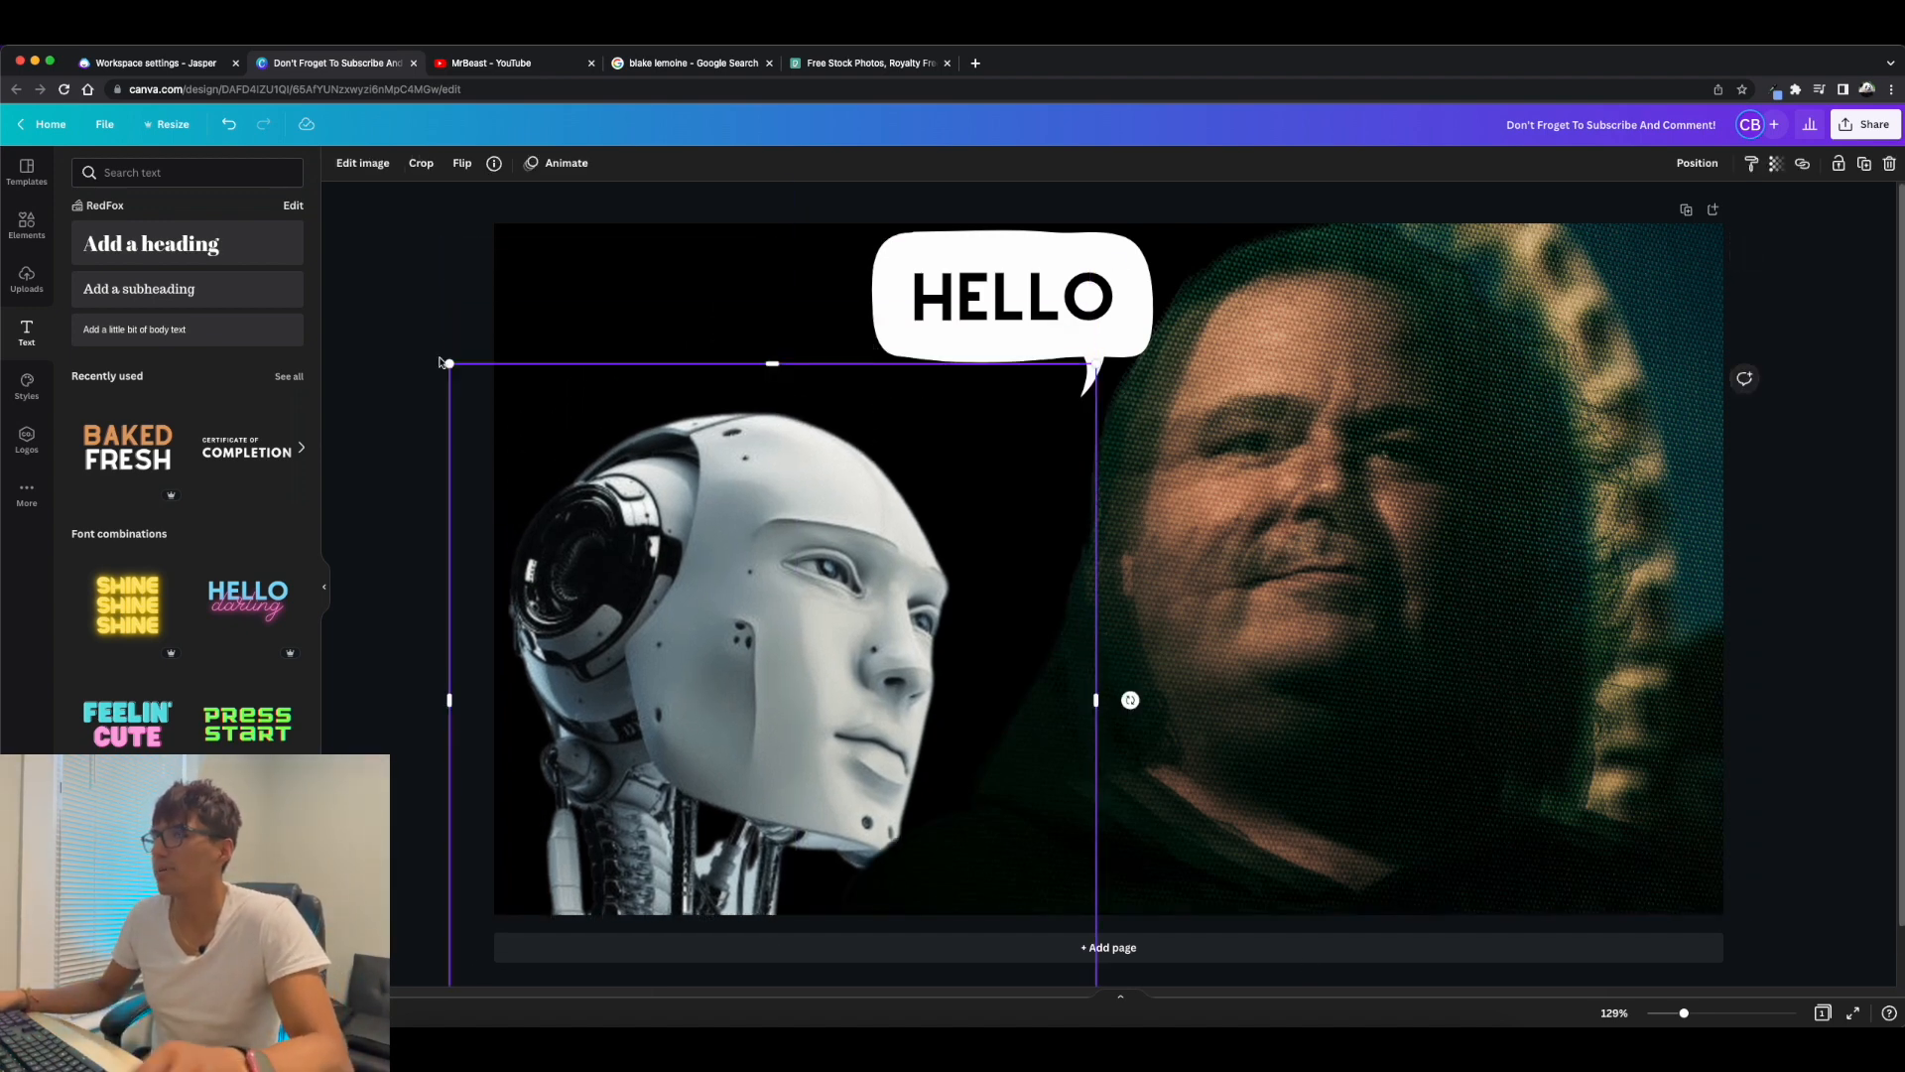
{"action": "left_click_drag", "start_coordinate": [442, 365], "coordinate": [354, 244]}
{"action": "left_click", "coordinate": [467, 383]}
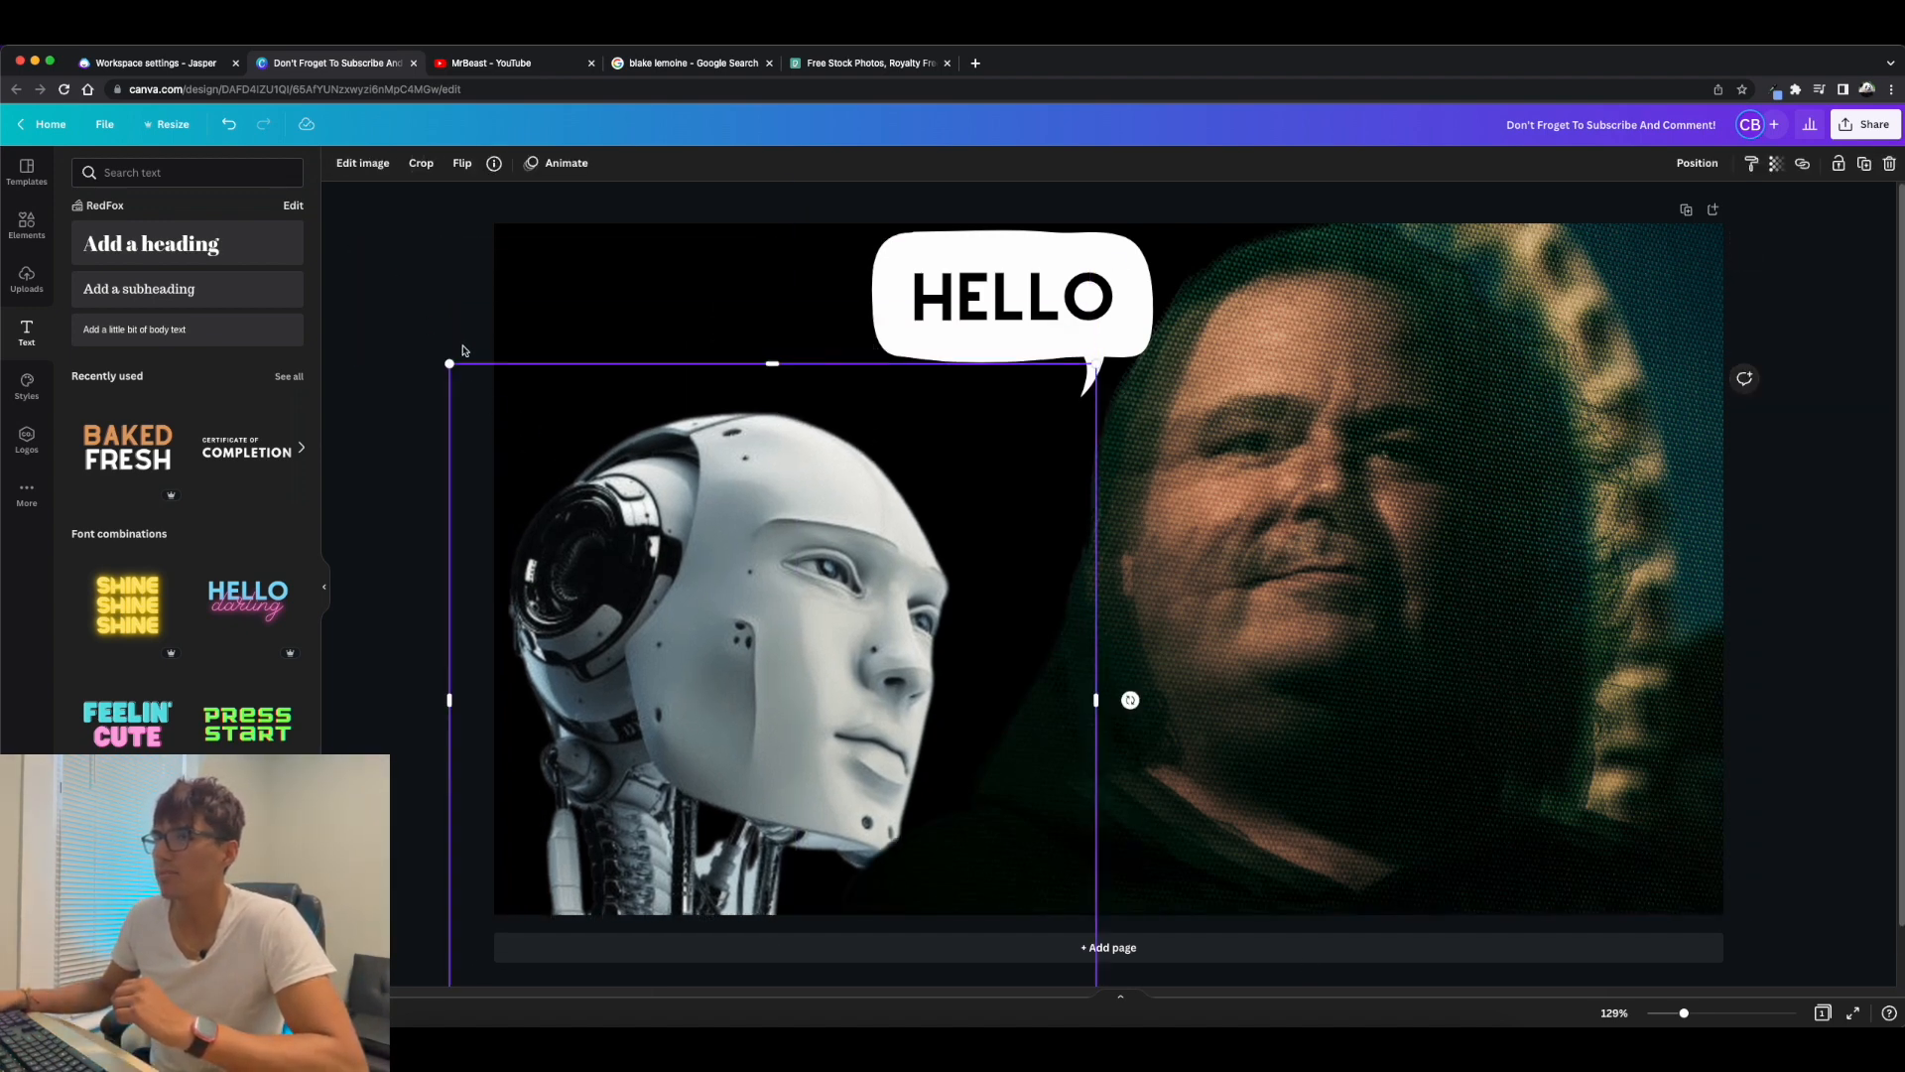
{"action": "left_click_drag", "start_coordinate": [454, 360], "coordinate": [402, 248]}
{"action": "left_click", "coordinate": [1768, 547]}
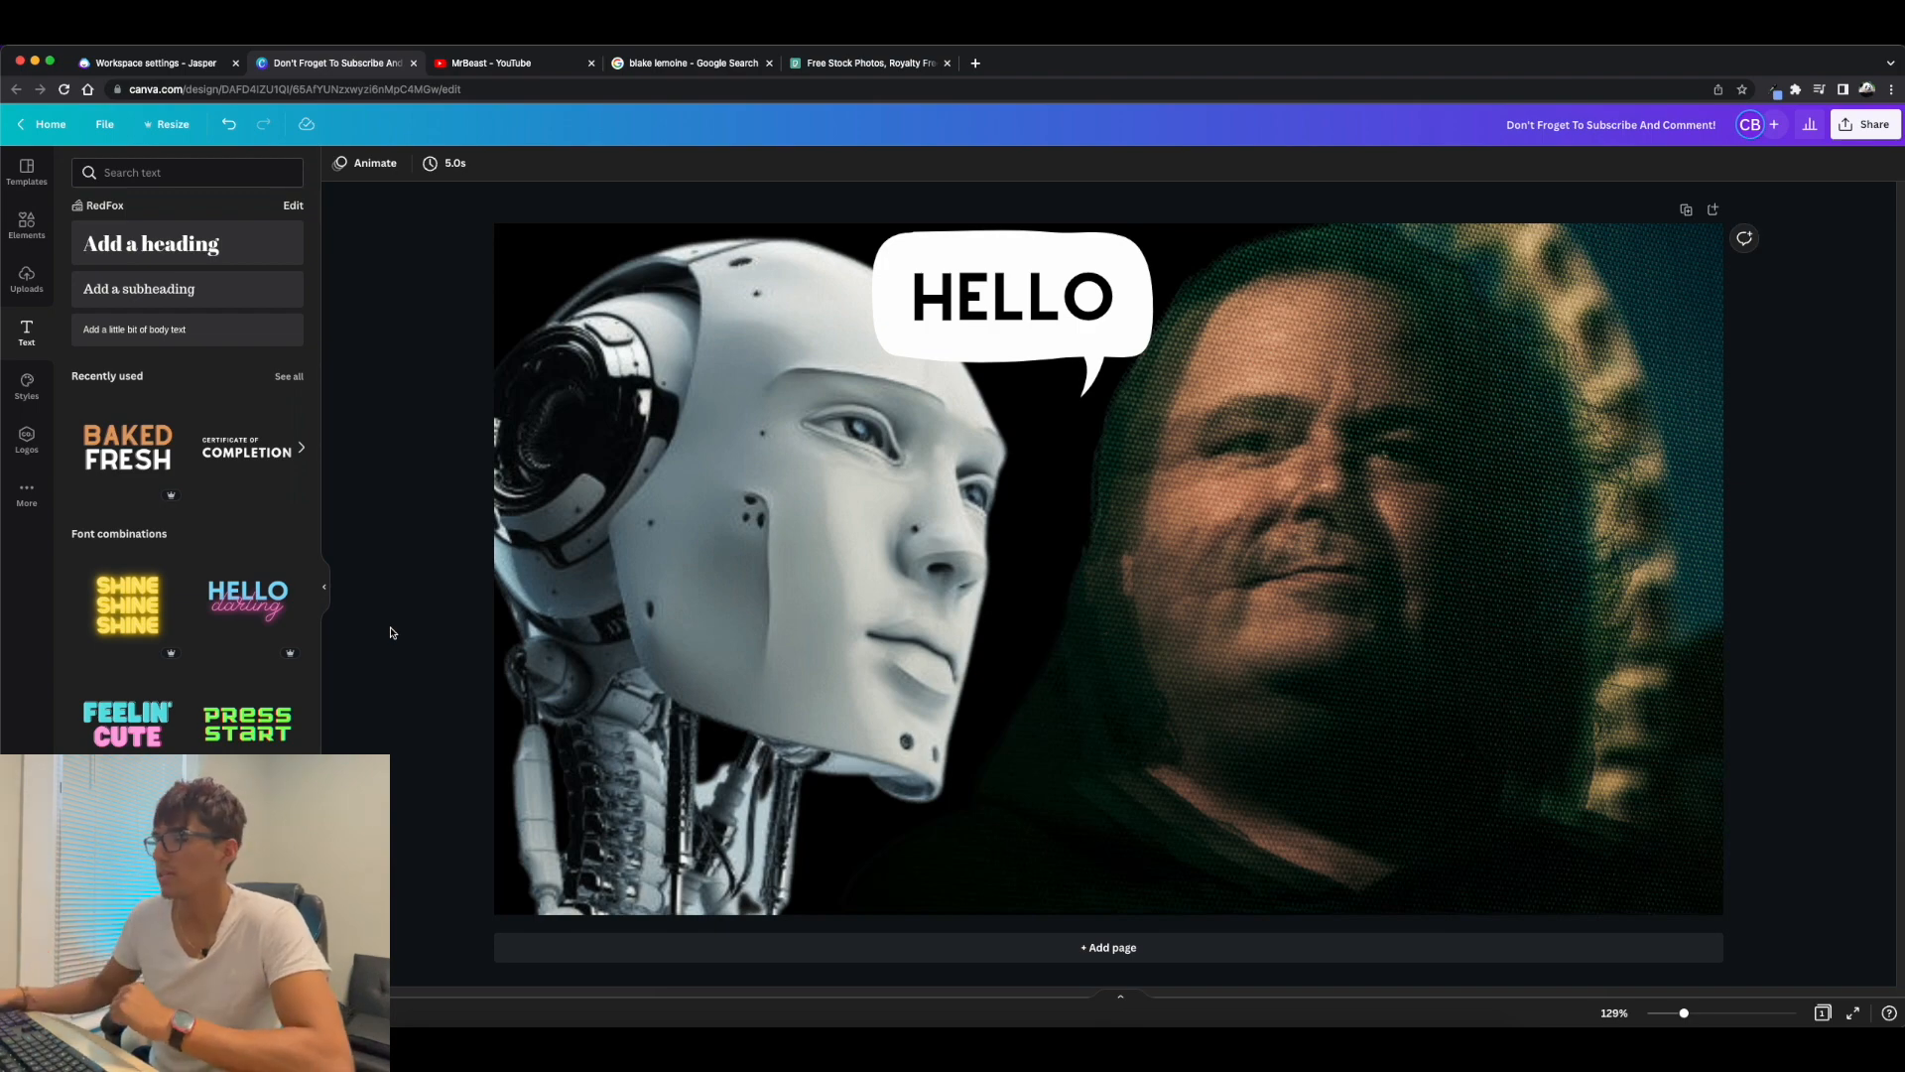
Add a second page to the thumbnail design.
{"action": "left_click", "coordinate": [1130, 936]}
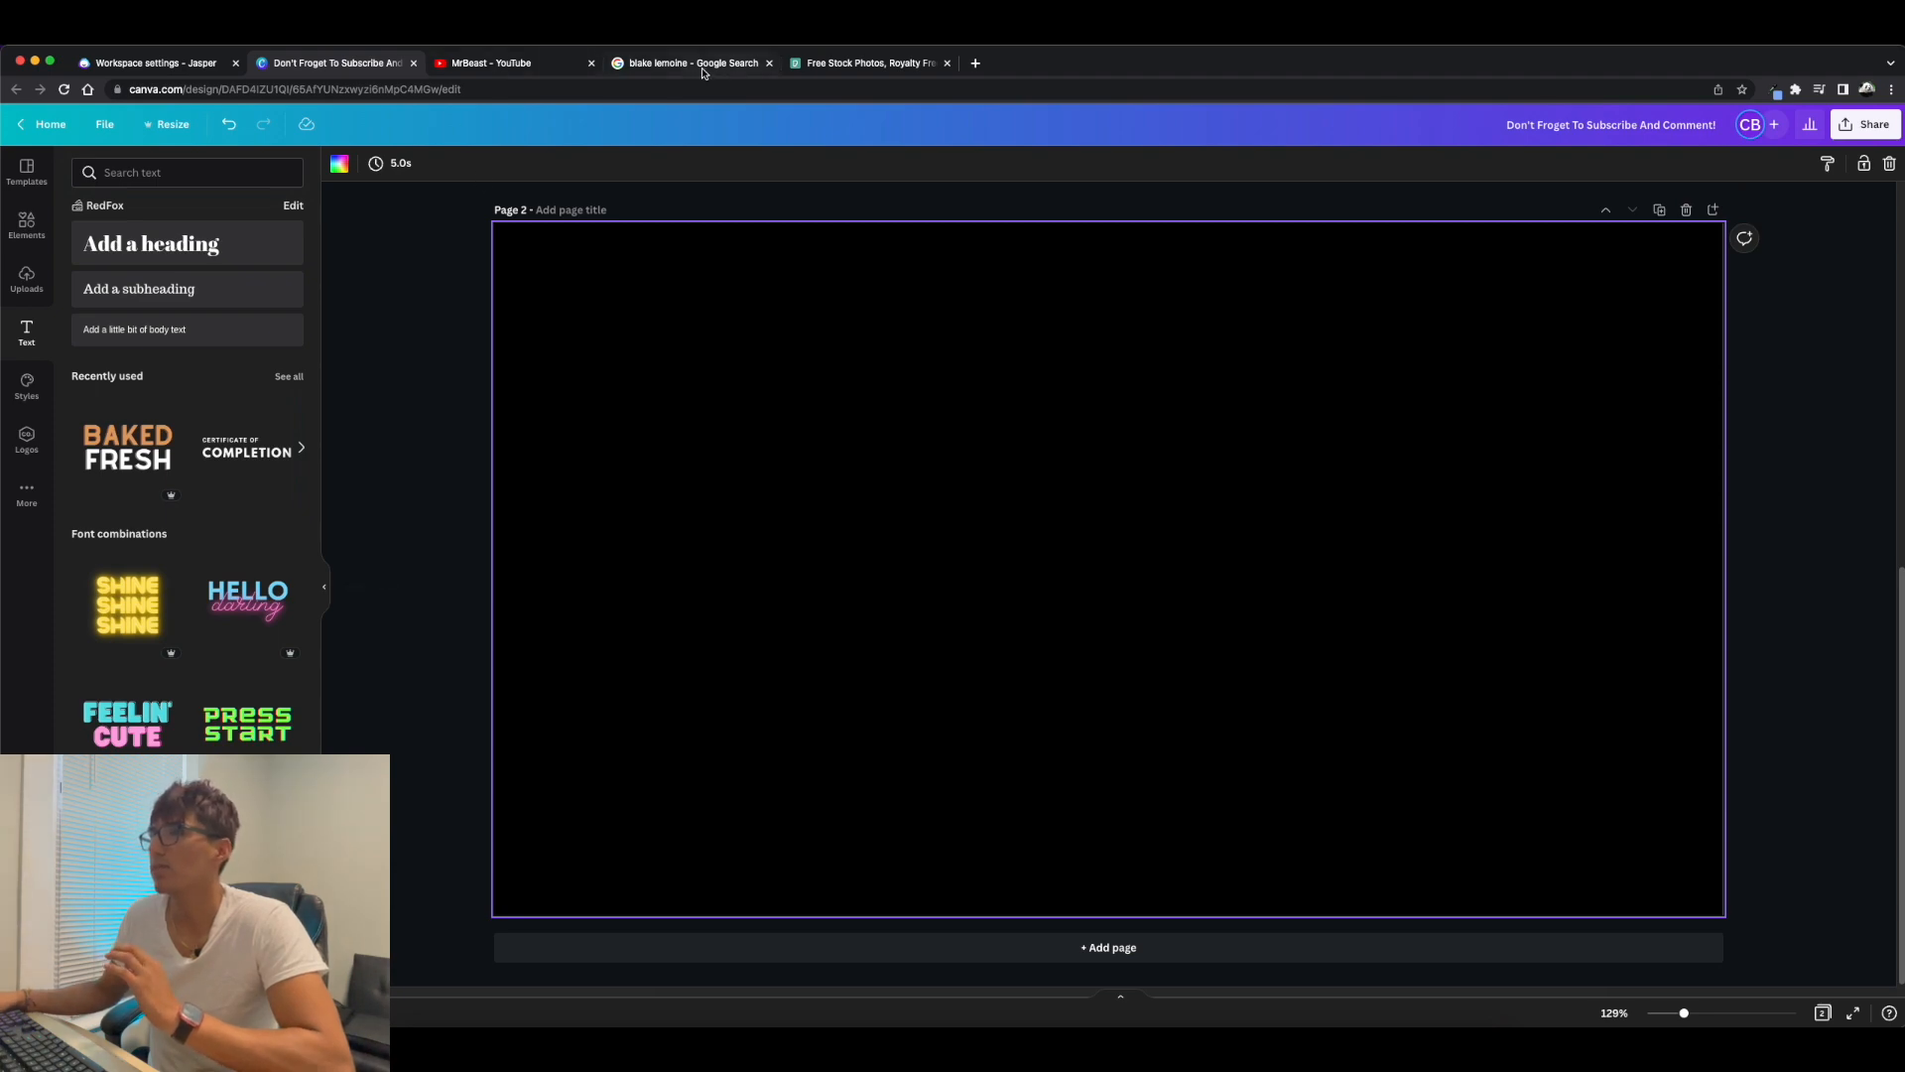
Switch to the image search tab, go to YouTube there and search for "plan a".
{"action": "left_click", "coordinate": [747, 68]}
{"action": "left_click", "coordinate": [681, 89]}
{"action": "type", "text": "yo"}
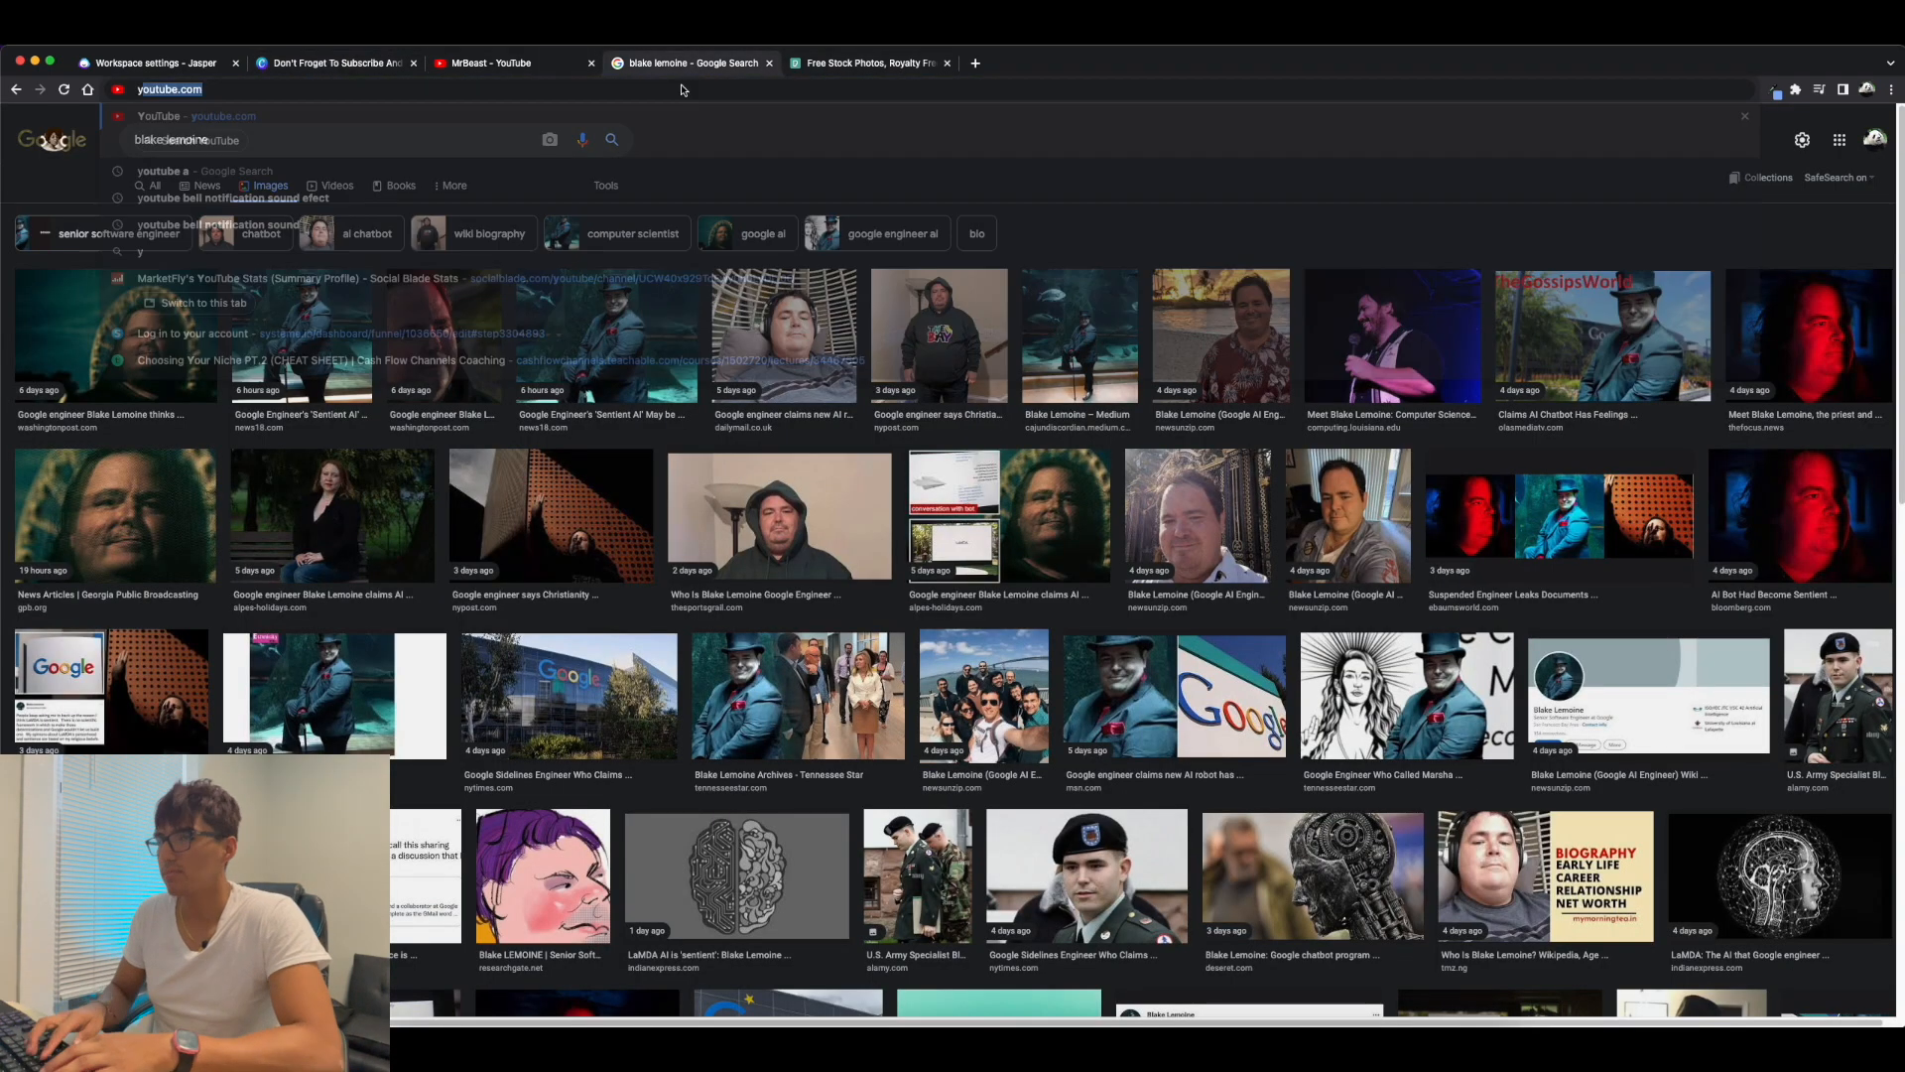
{"action": "type", "text": "utube"}
{"action": "key", "text": "Return"}
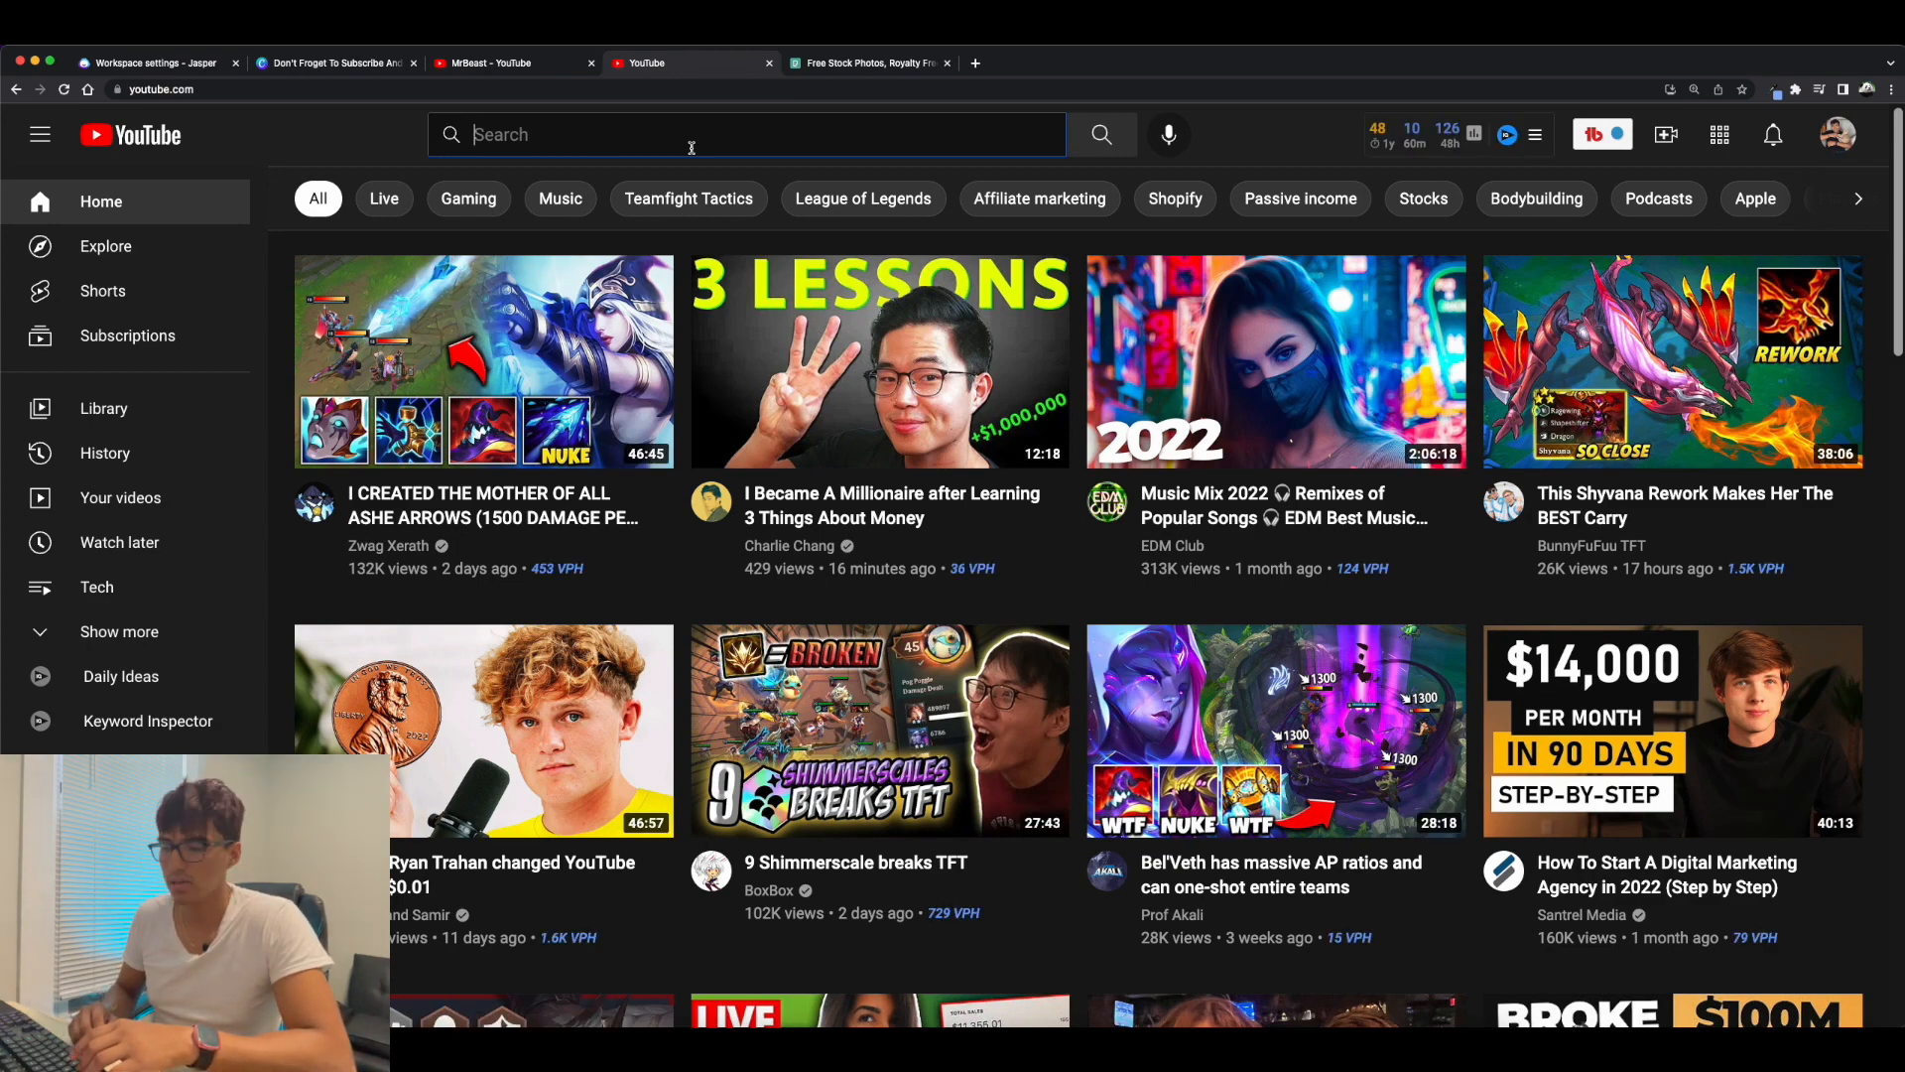
{"action": "type", "text": "plan a"}
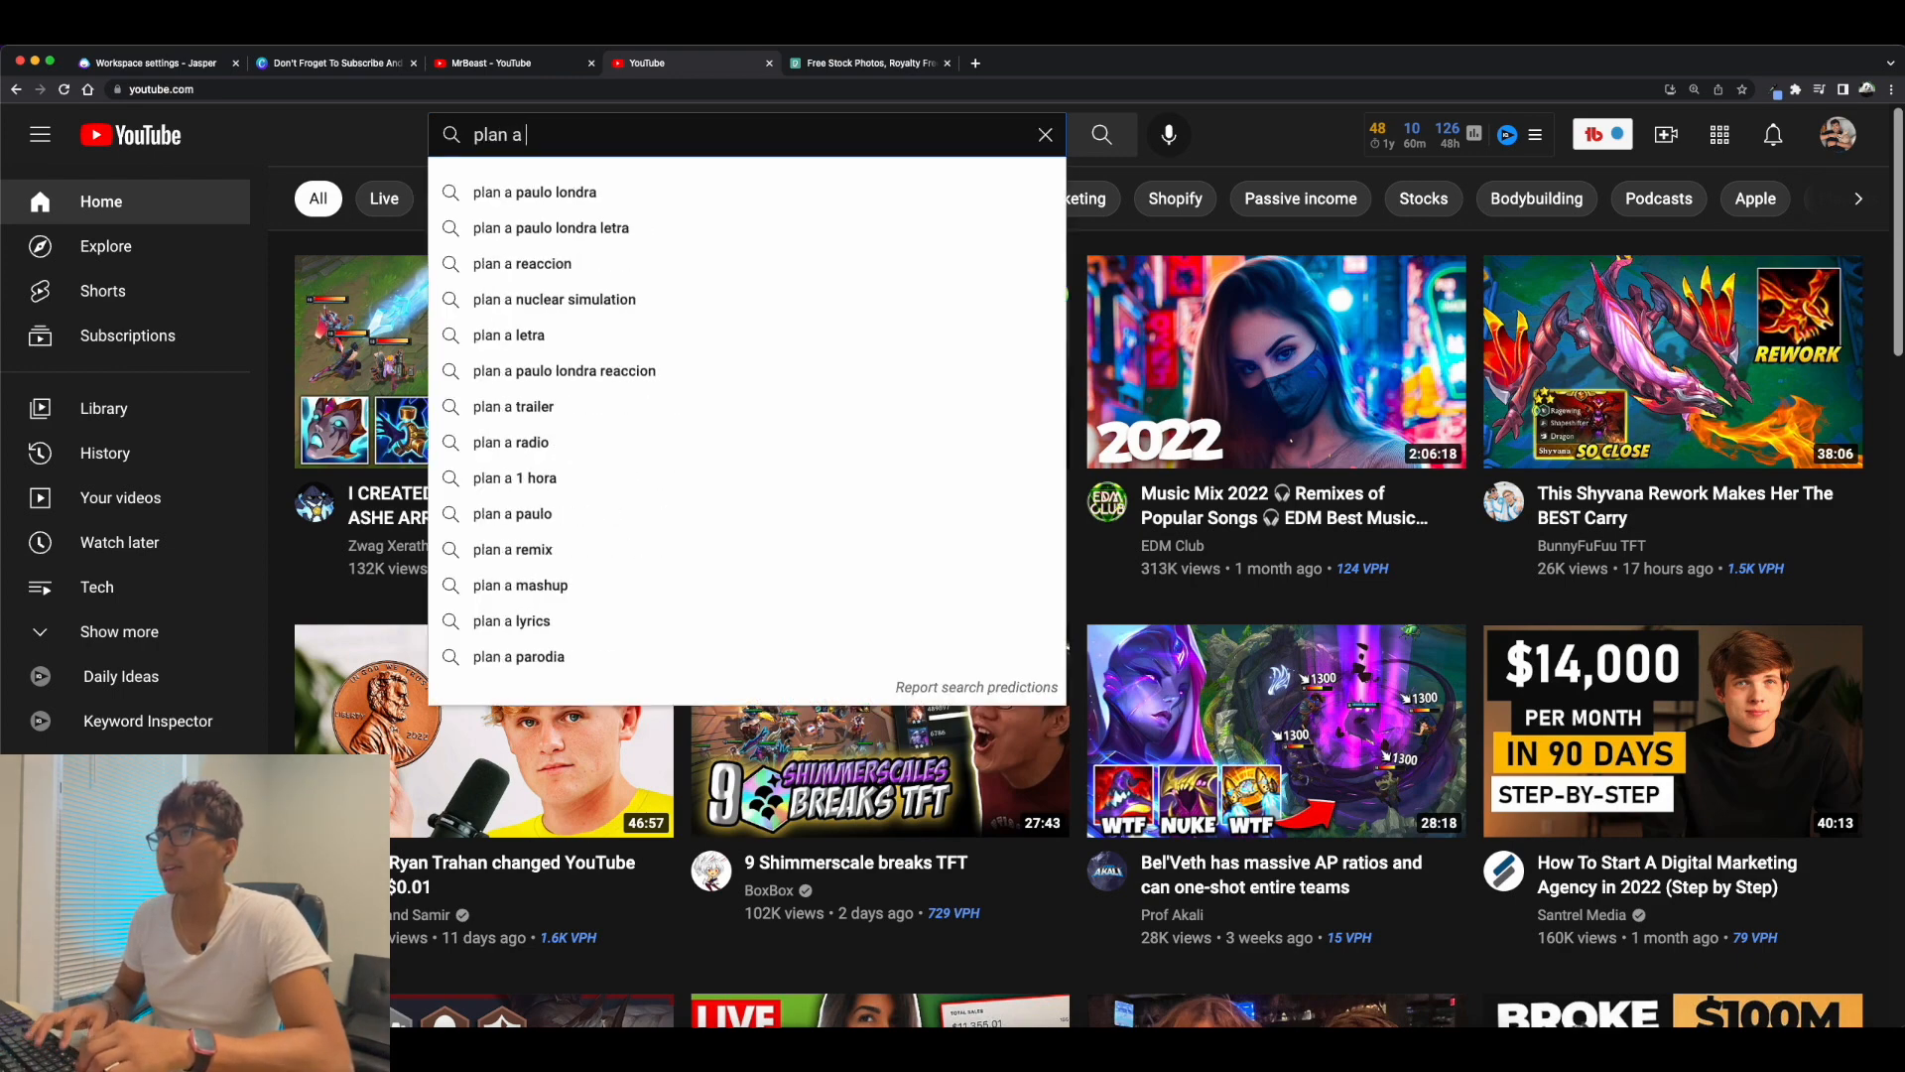
{"action": "key", "text": "Return"}
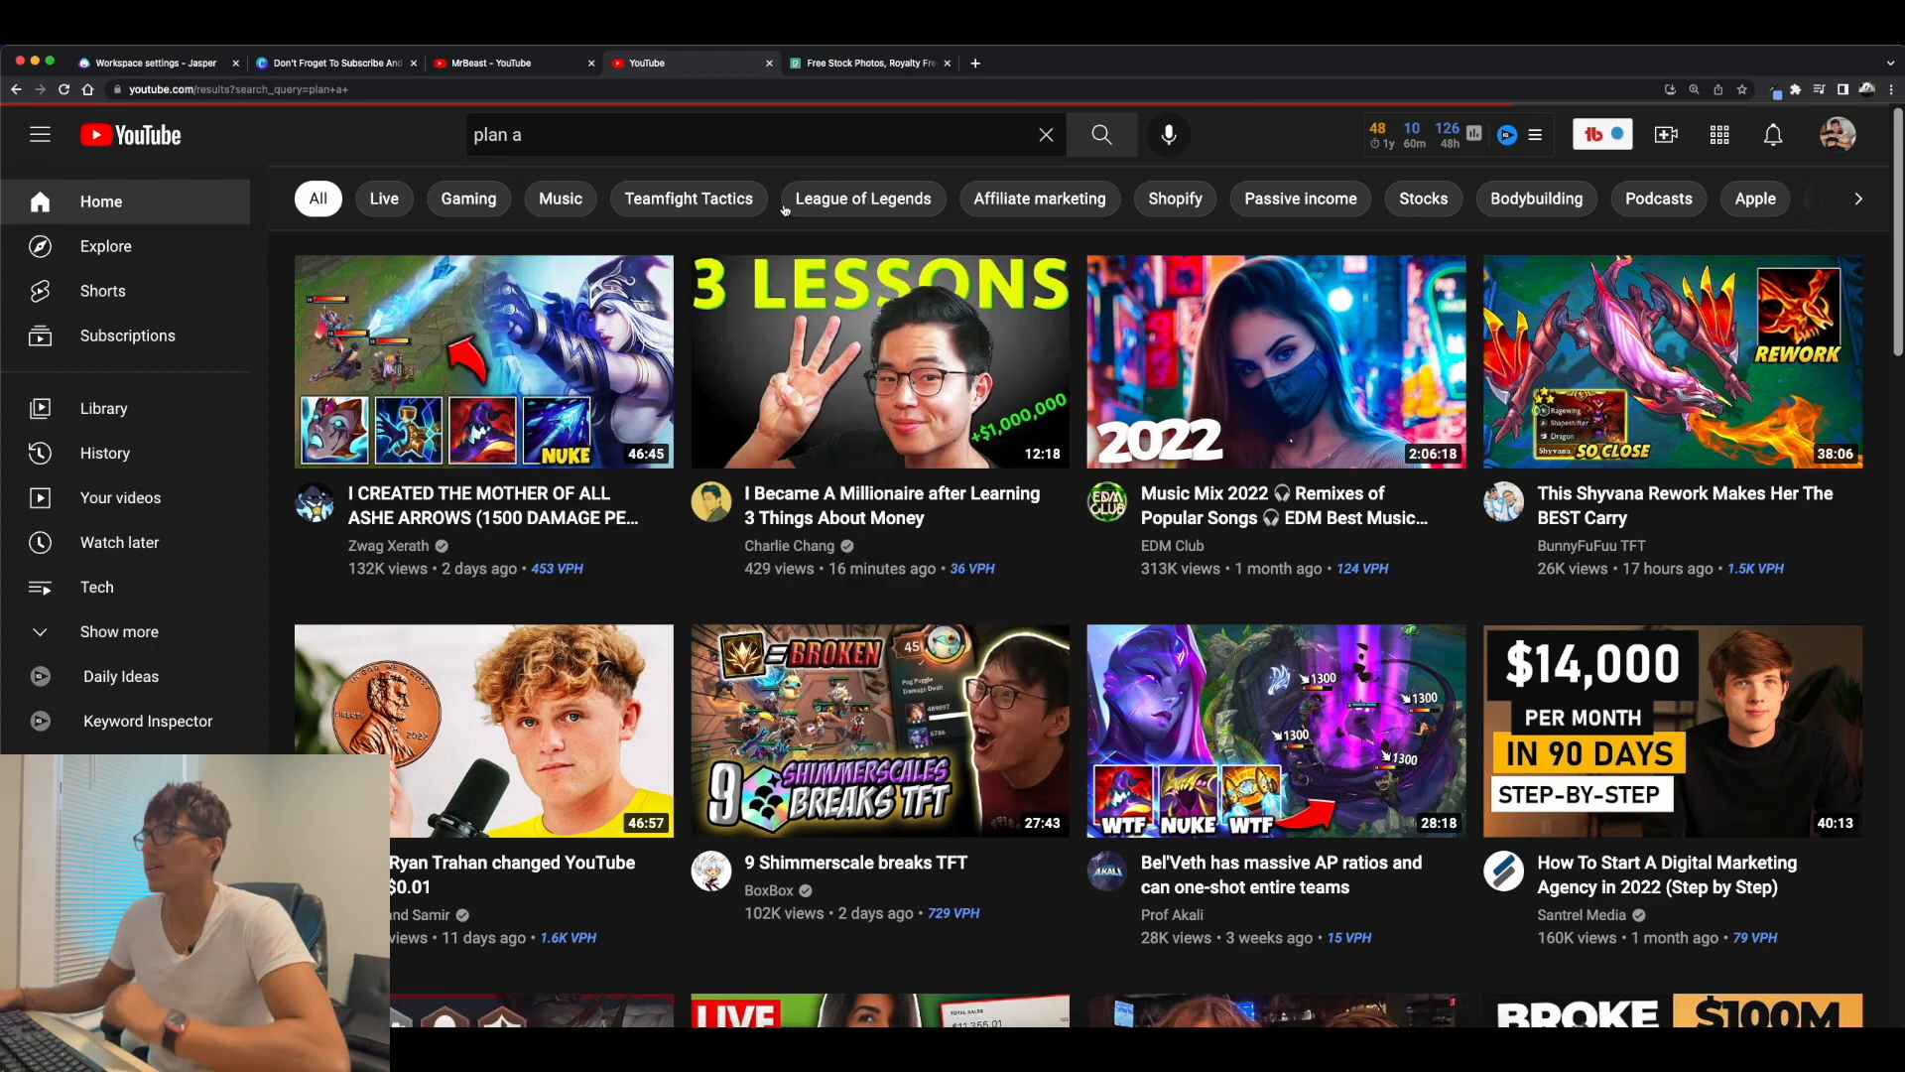
Examine the thumbnails in the "plan a" search results for layout and text style ideas.
{"action": "scroll", "coordinate": [859, 505], "scroll_direction": "down", "scroll_amount": 10}
{"action": "scroll", "coordinate": [859, 505], "scroll_direction": "down", "scroll_amount": 15}
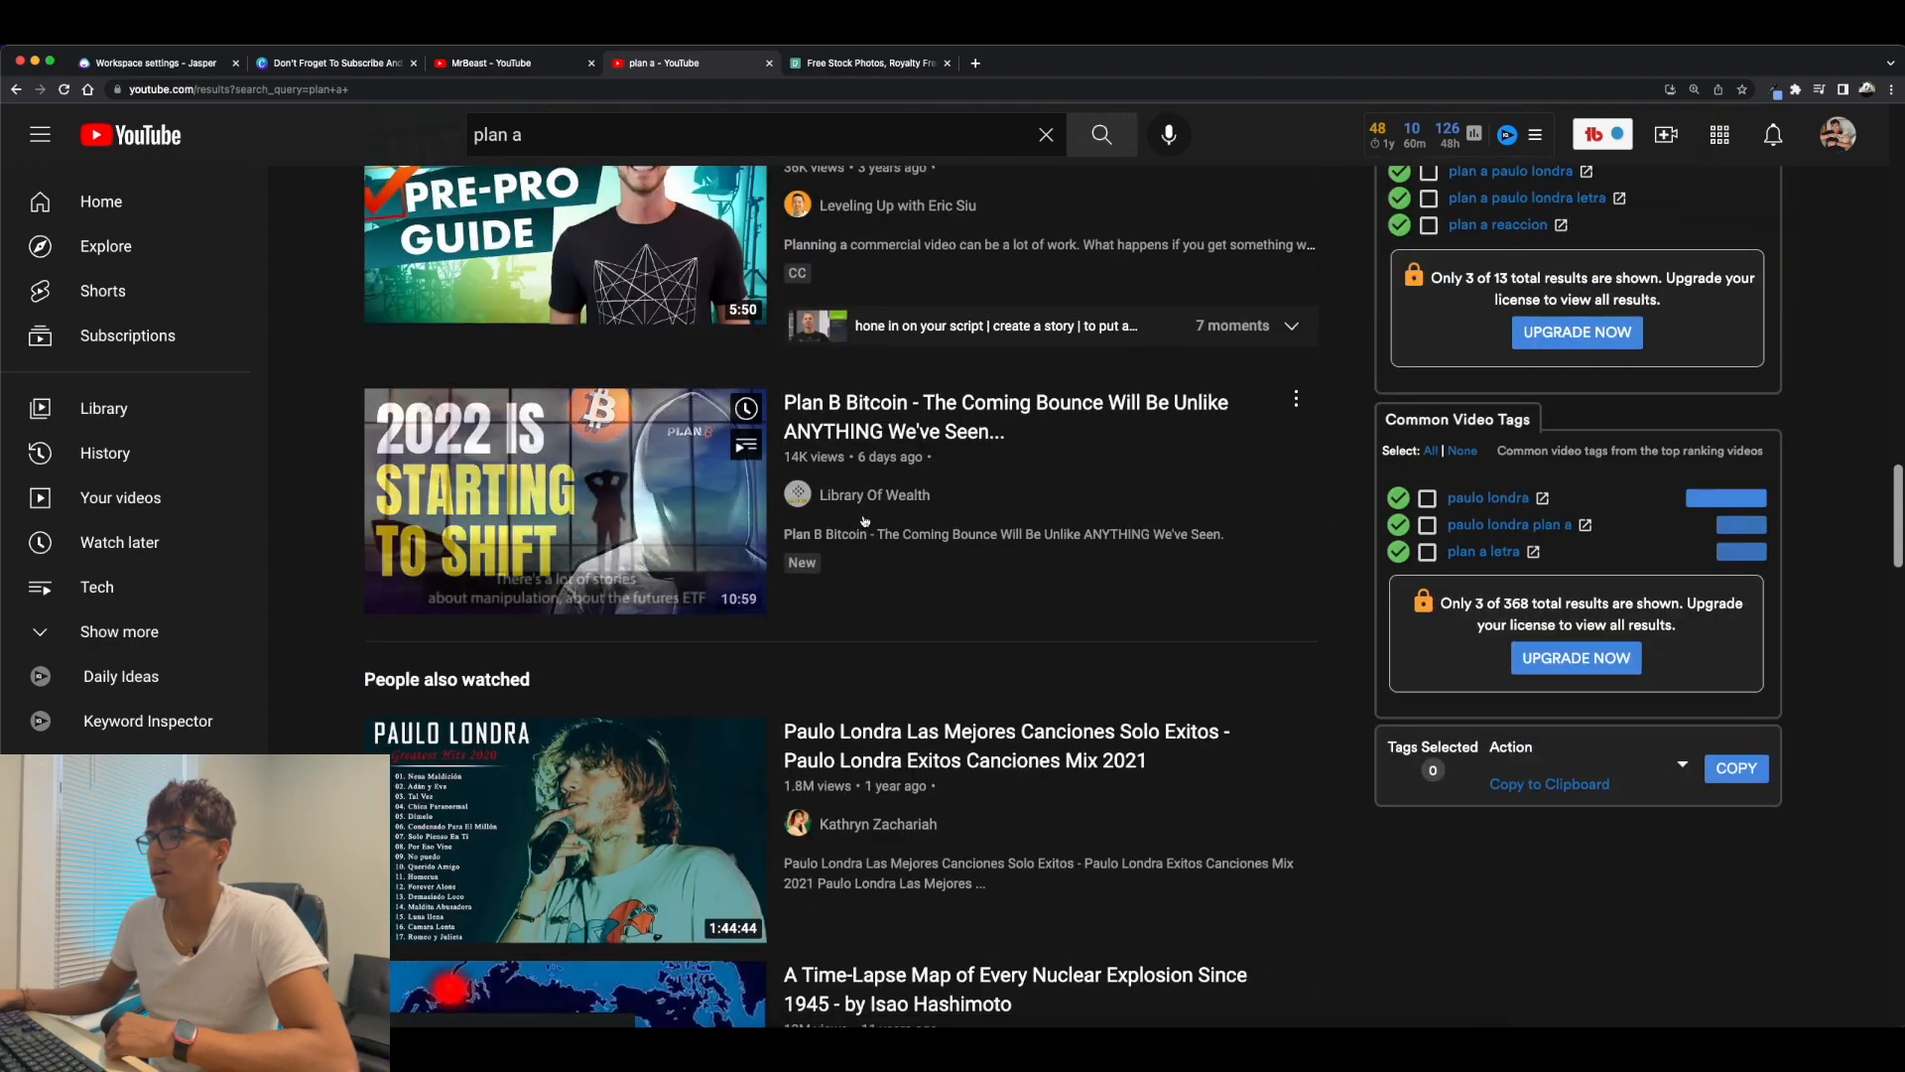
{"action": "scroll", "coordinate": [820, 612], "scroll_direction": "up", "scroll_amount": 5}
{"action": "mouse_move", "coordinate": [820, 612]}
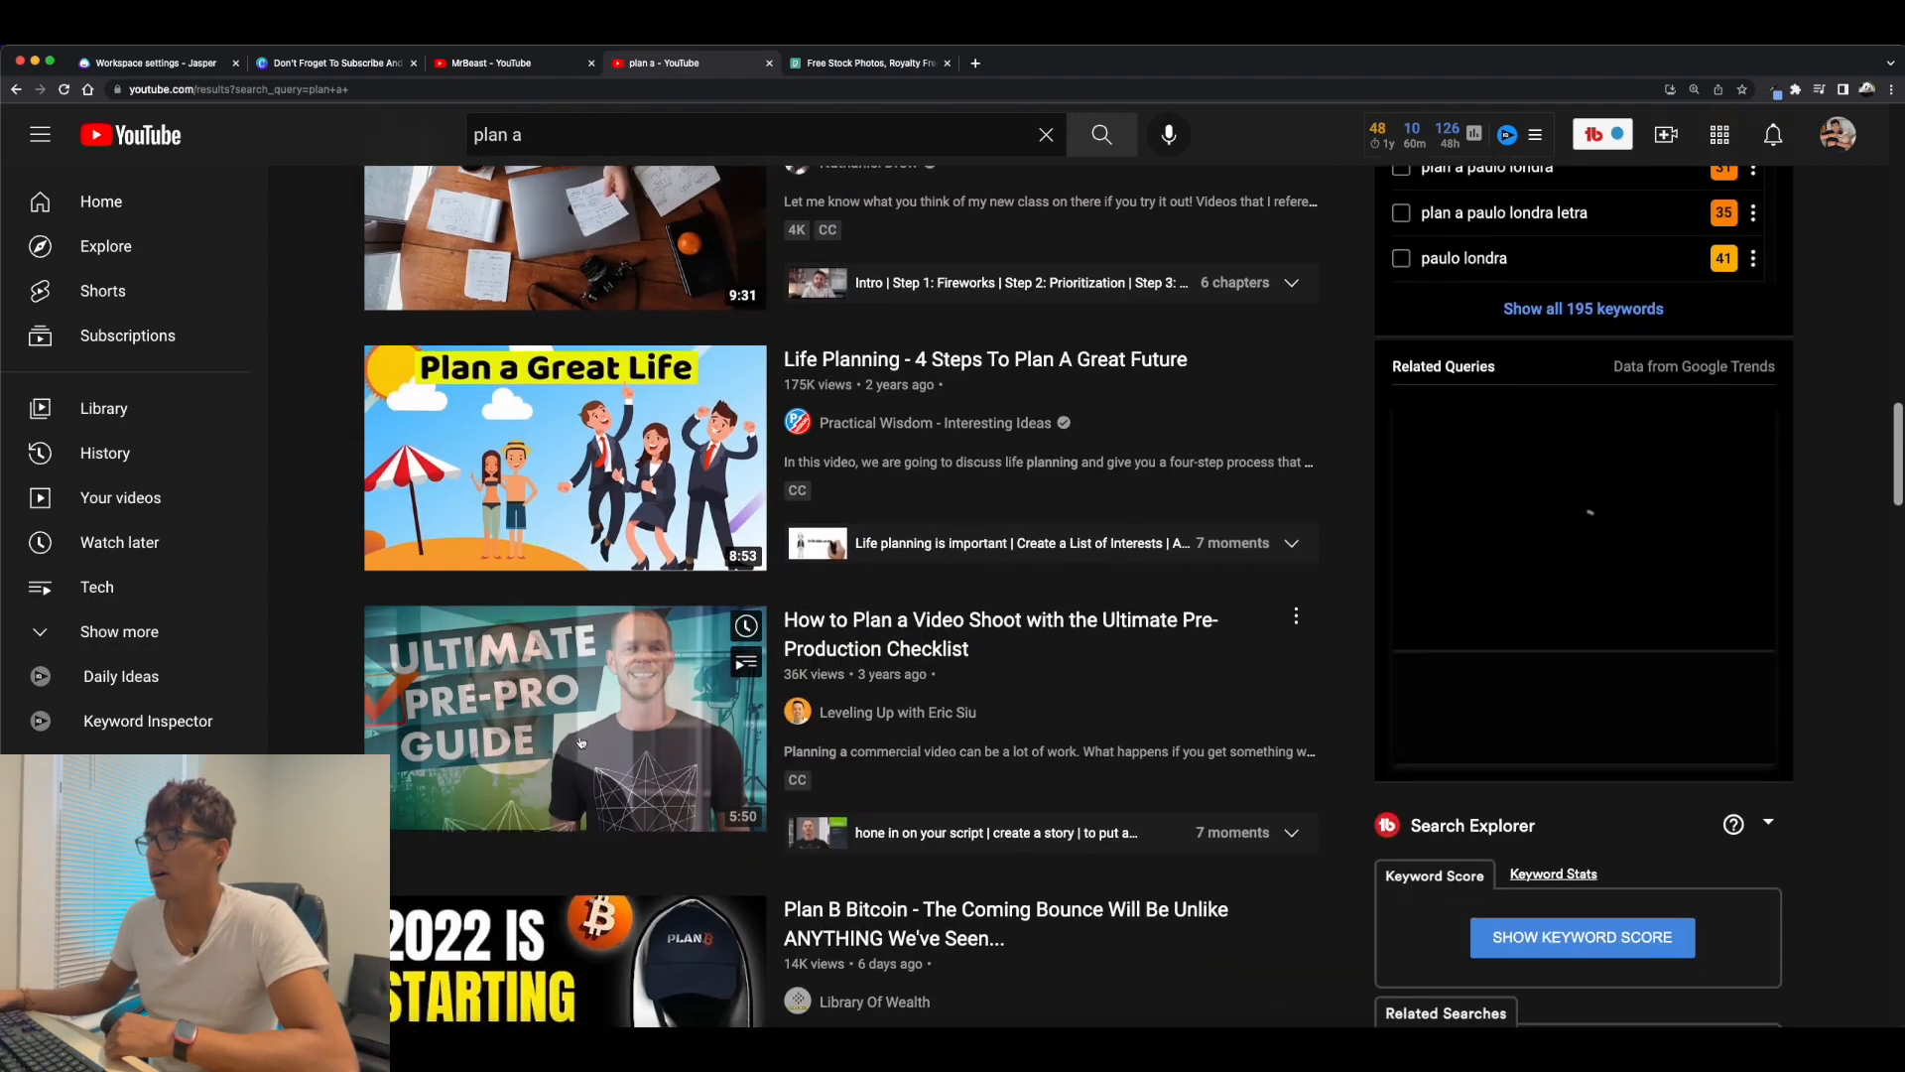
{"action": "scroll", "coordinate": [844, 611], "scroll_direction": "down", "scroll_amount": 1}
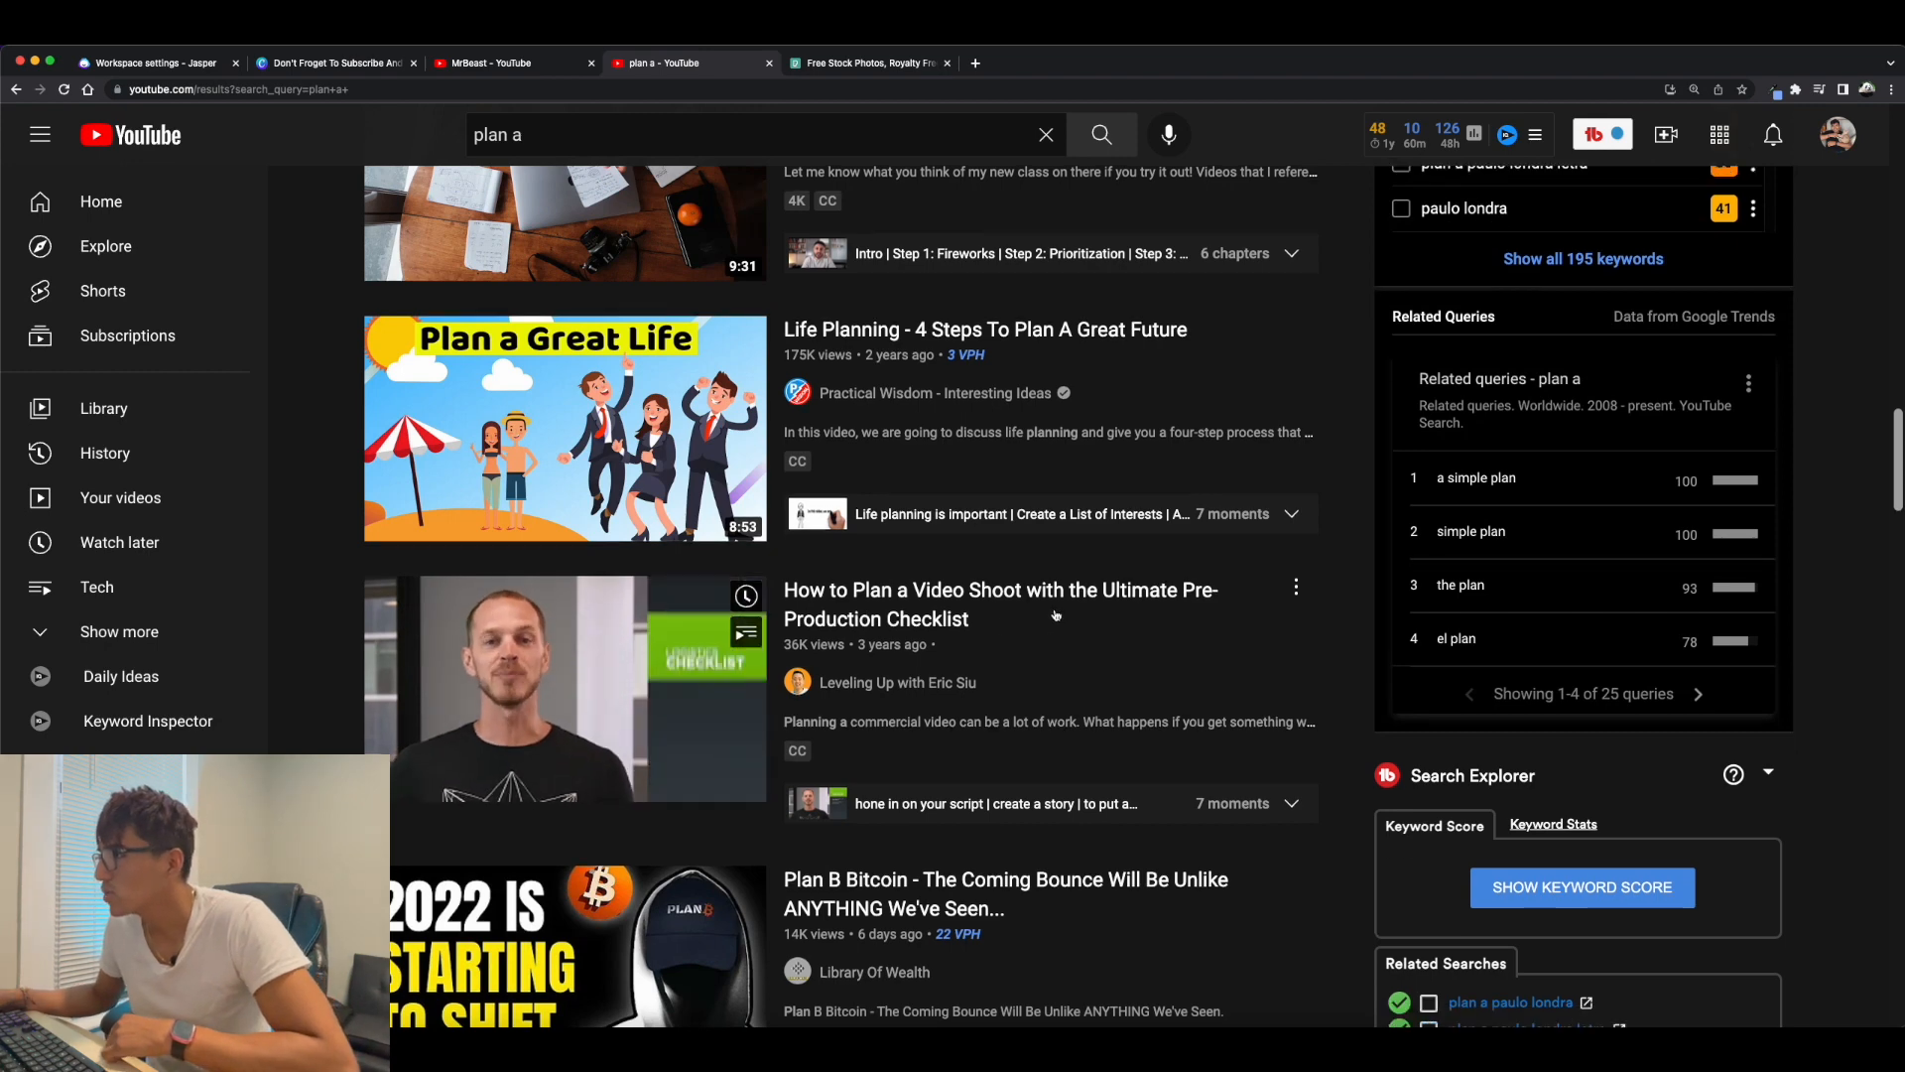
{"action": "scroll", "coordinate": [1330, 927], "scroll_direction": "down", "scroll_amount": 2}
{"action": "scroll", "coordinate": [1319, 873], "scroll_direction": "down", "scroll_amount": 2}
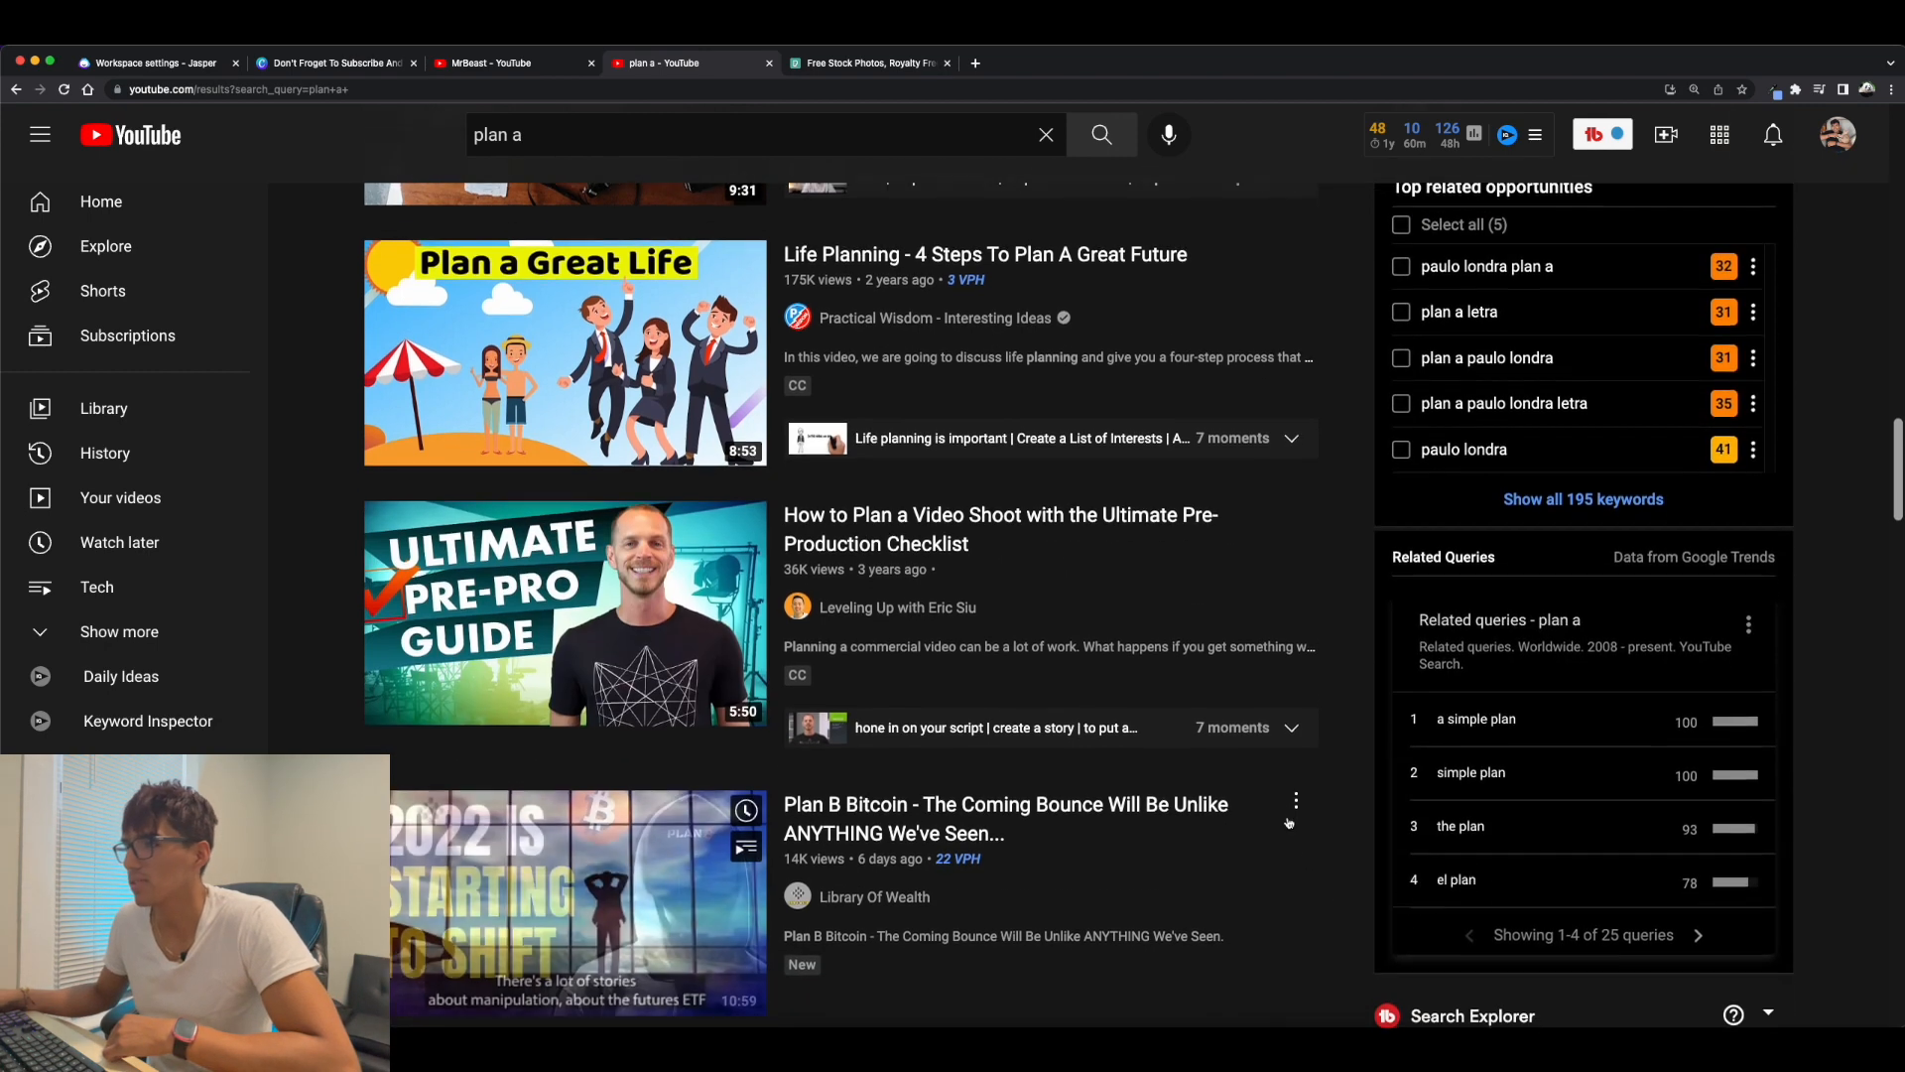
{"action": "mouse_move", "coordinate": [1305, 564]}
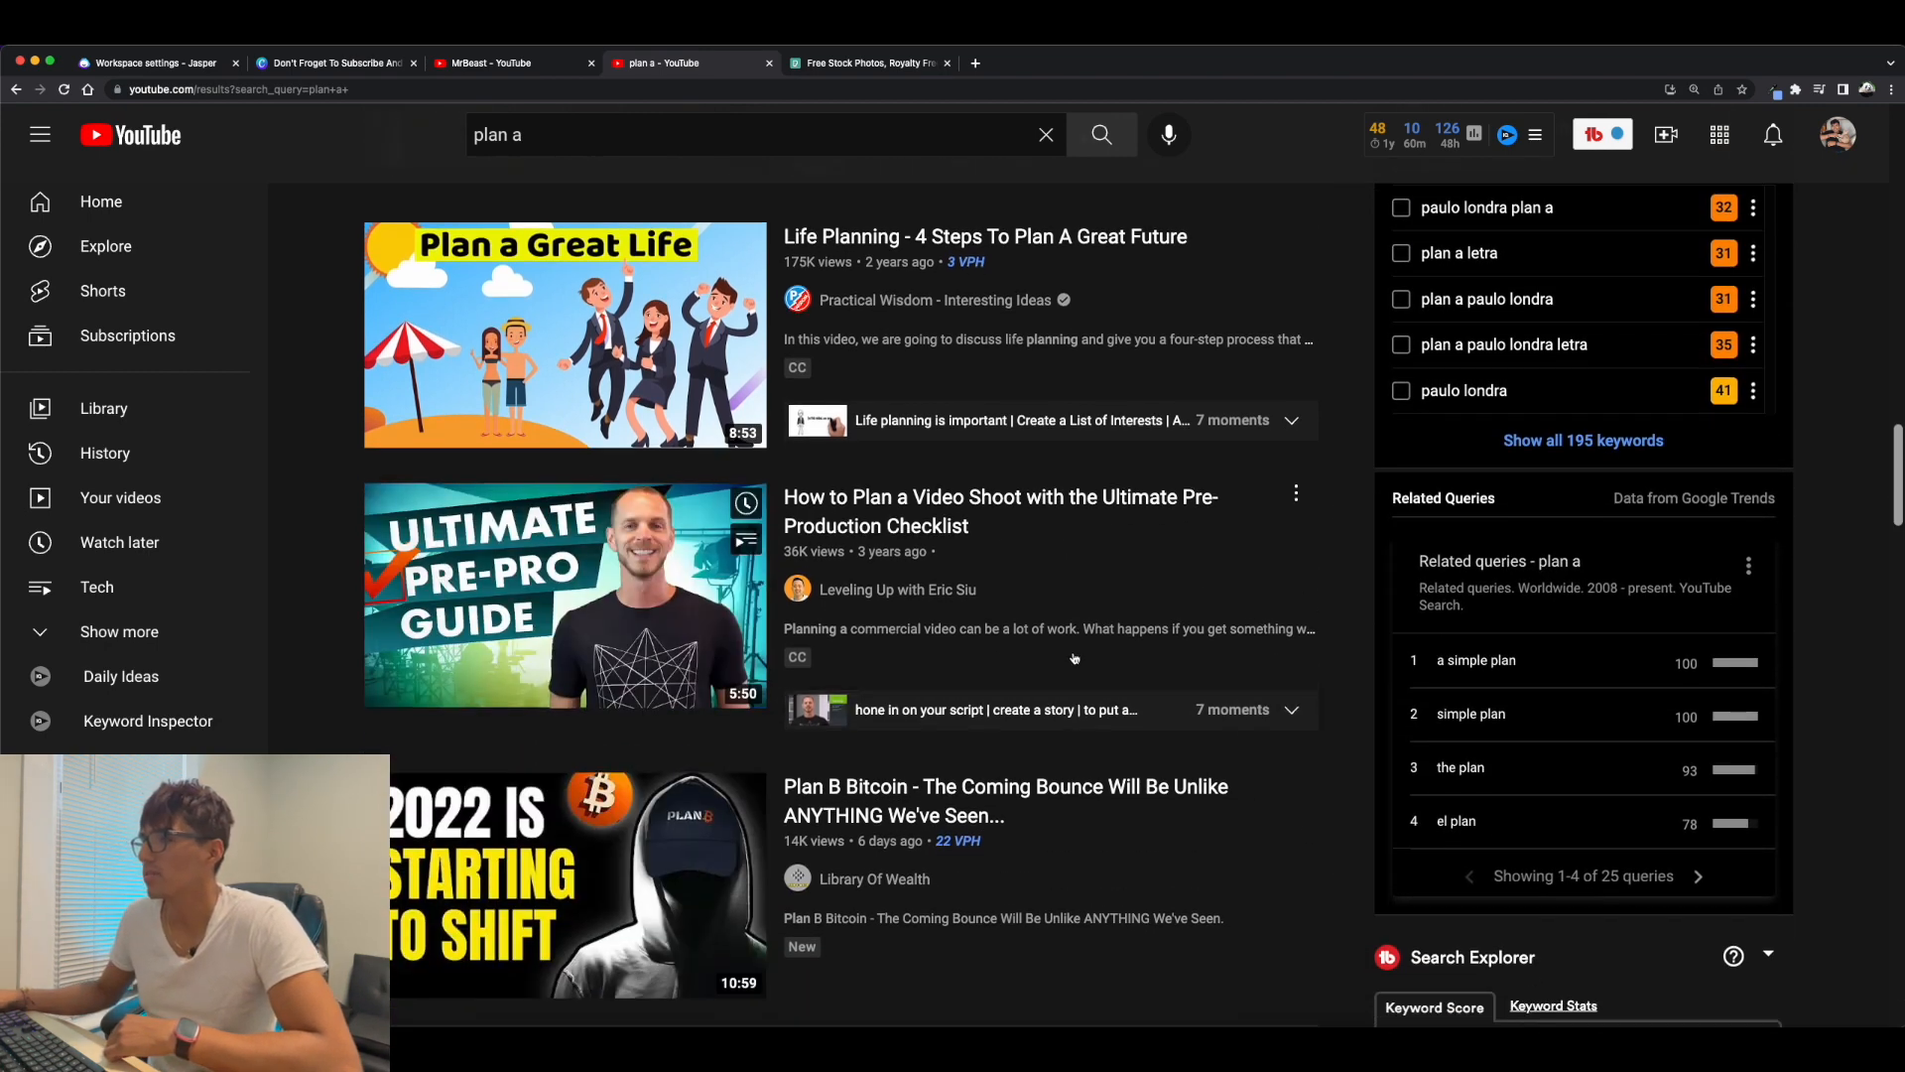
{"action": "mouse_move", "coordinate": [1234, 671]}
{"action": "scroll", "coordinate": [1234, 670], "scroll_direction": "down", "scroll_amount": 2}
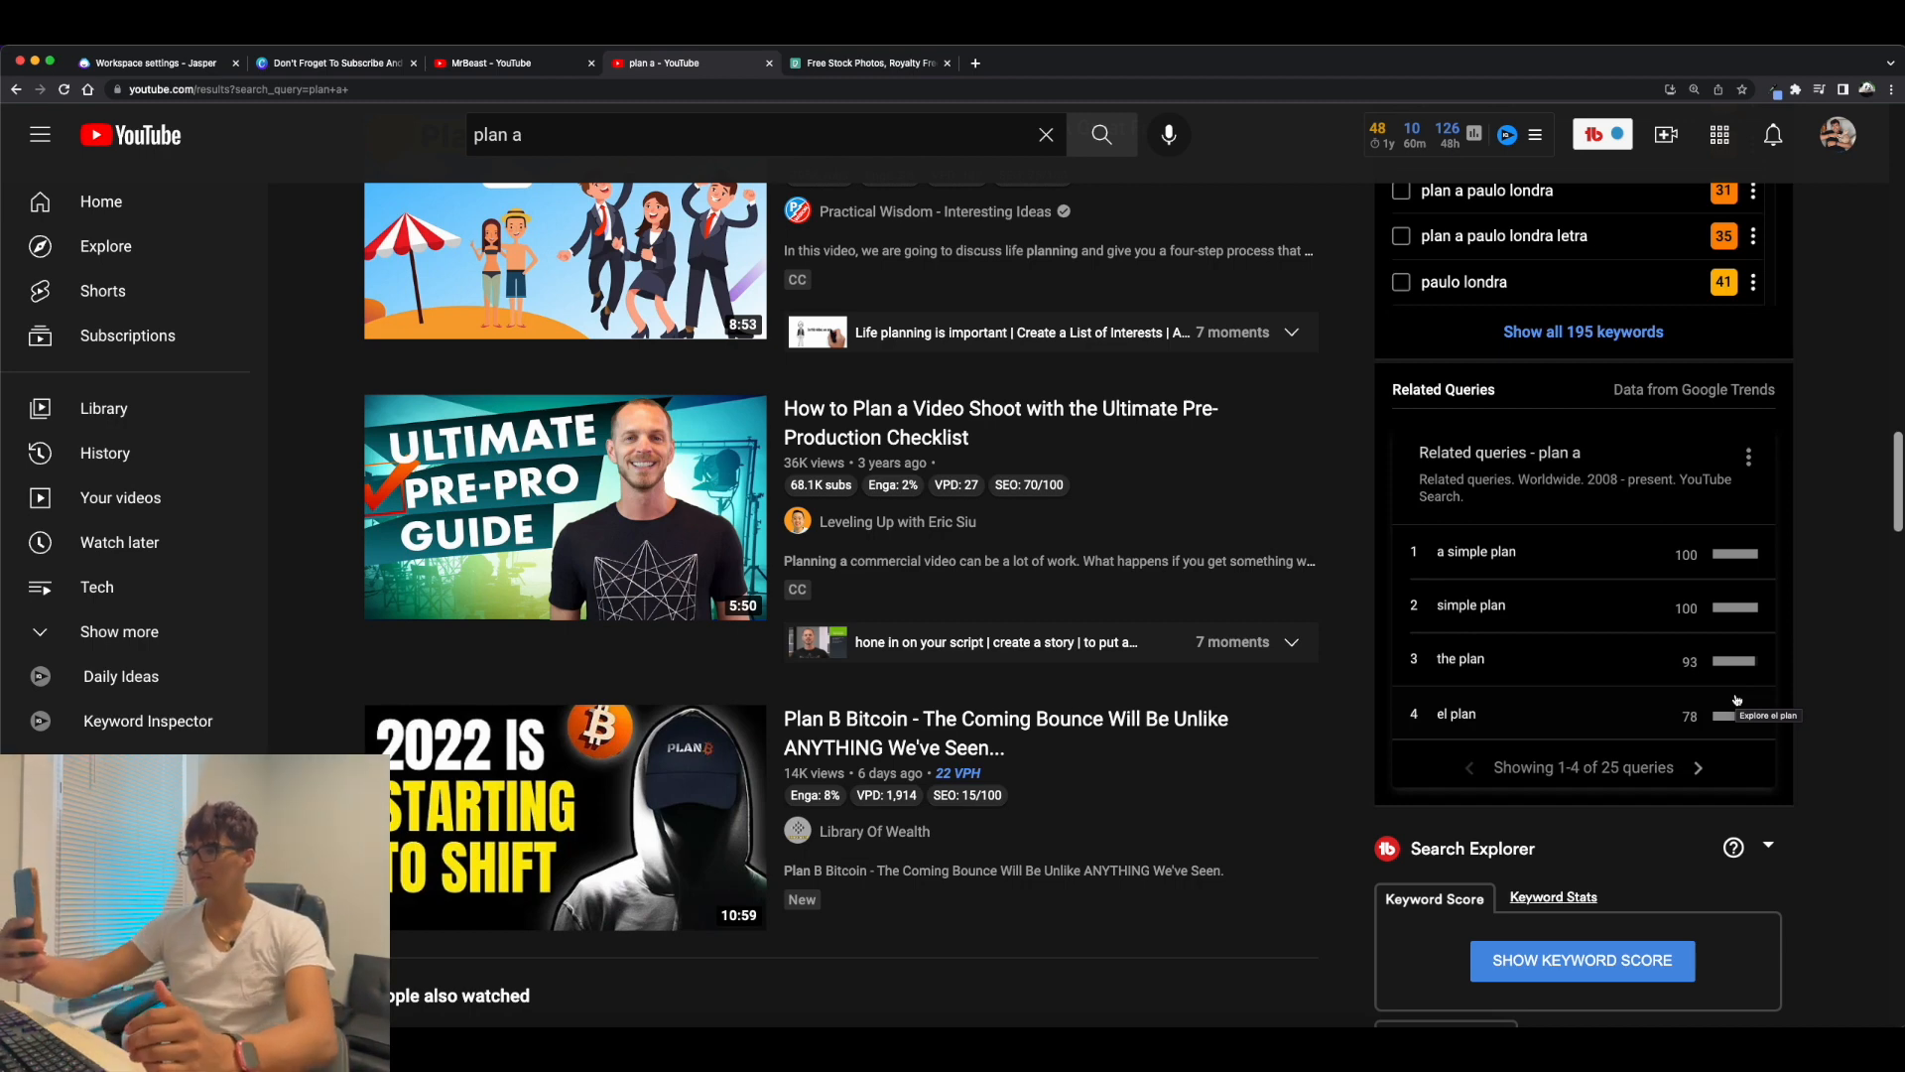
{"action": "scroll", "coordinate": [1736, 699], "scroll_direction": "up", "scroll_amount": 5}
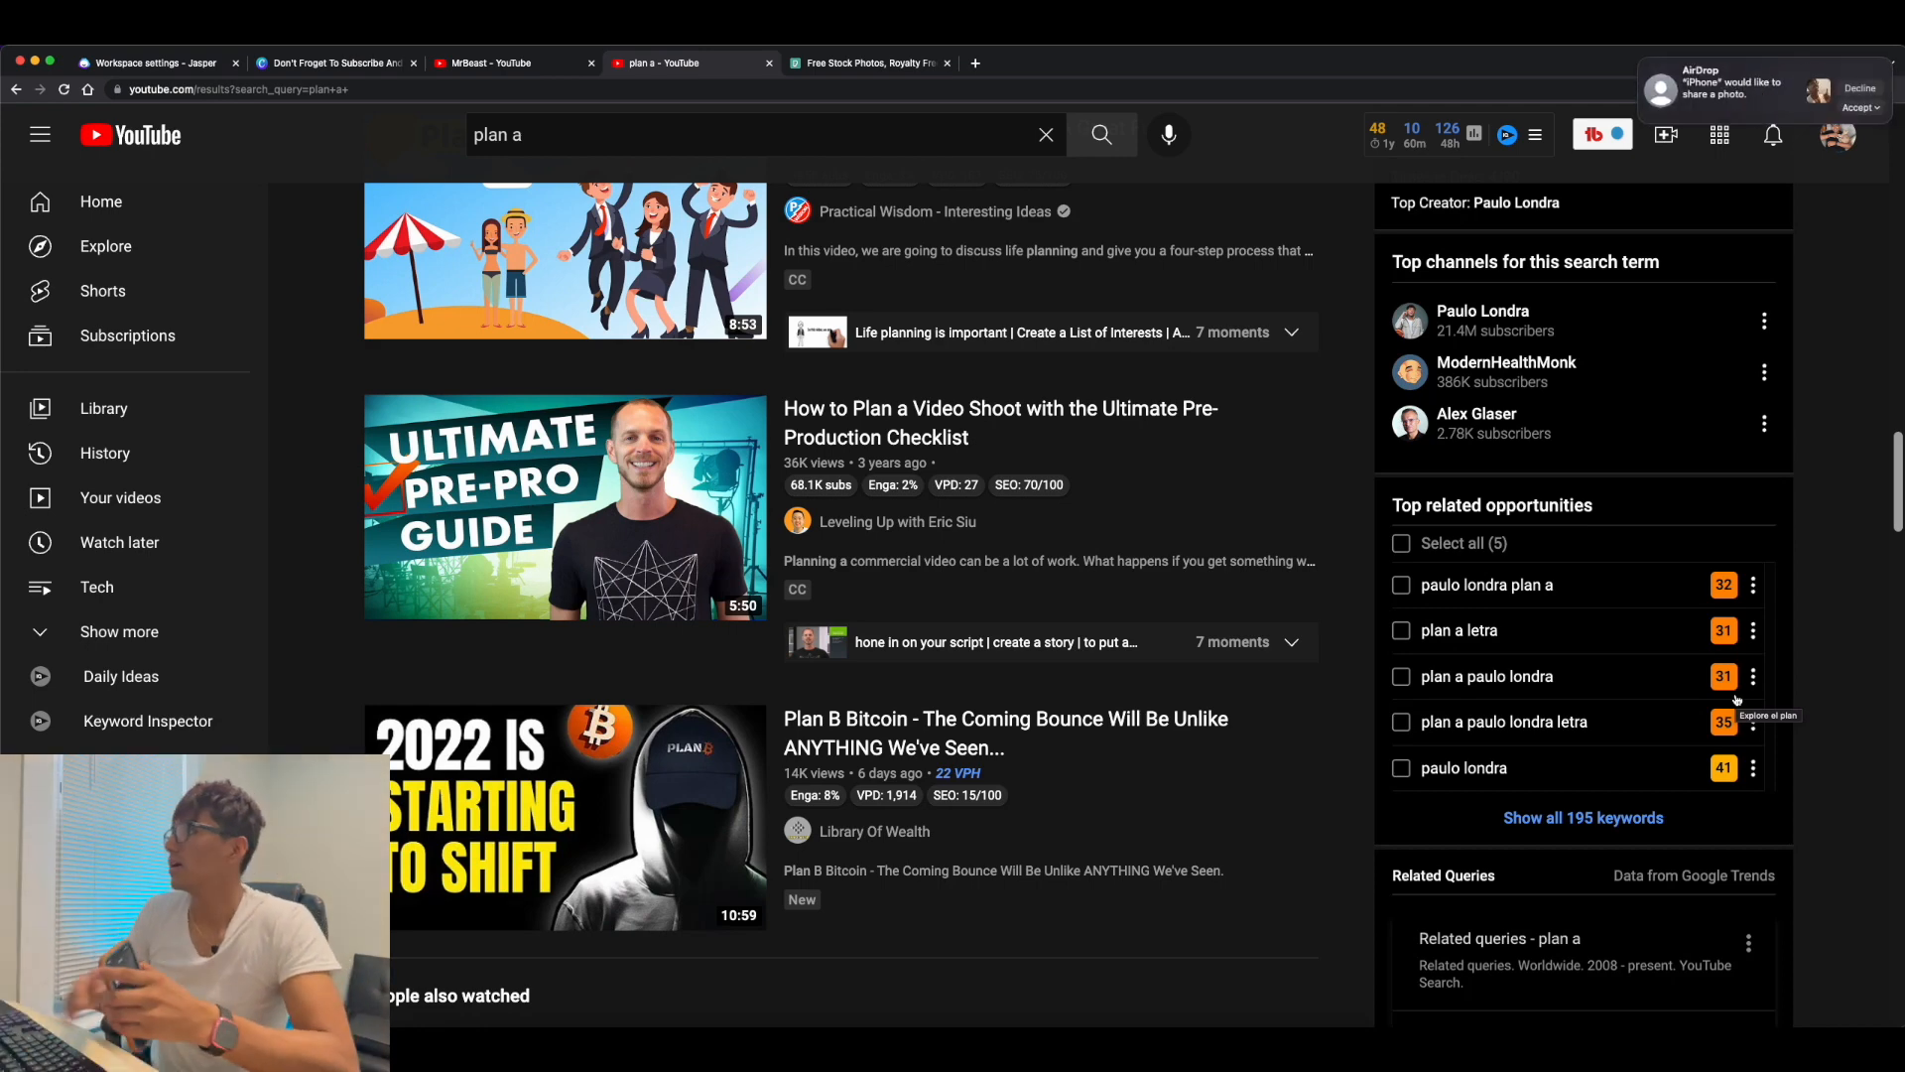
Accept the incoming phone photo into Downloads and upload IMG_0061.HEIC to the Canva thumbnail design.
{"action": "left_click", "coordinate": [1855, 109]}
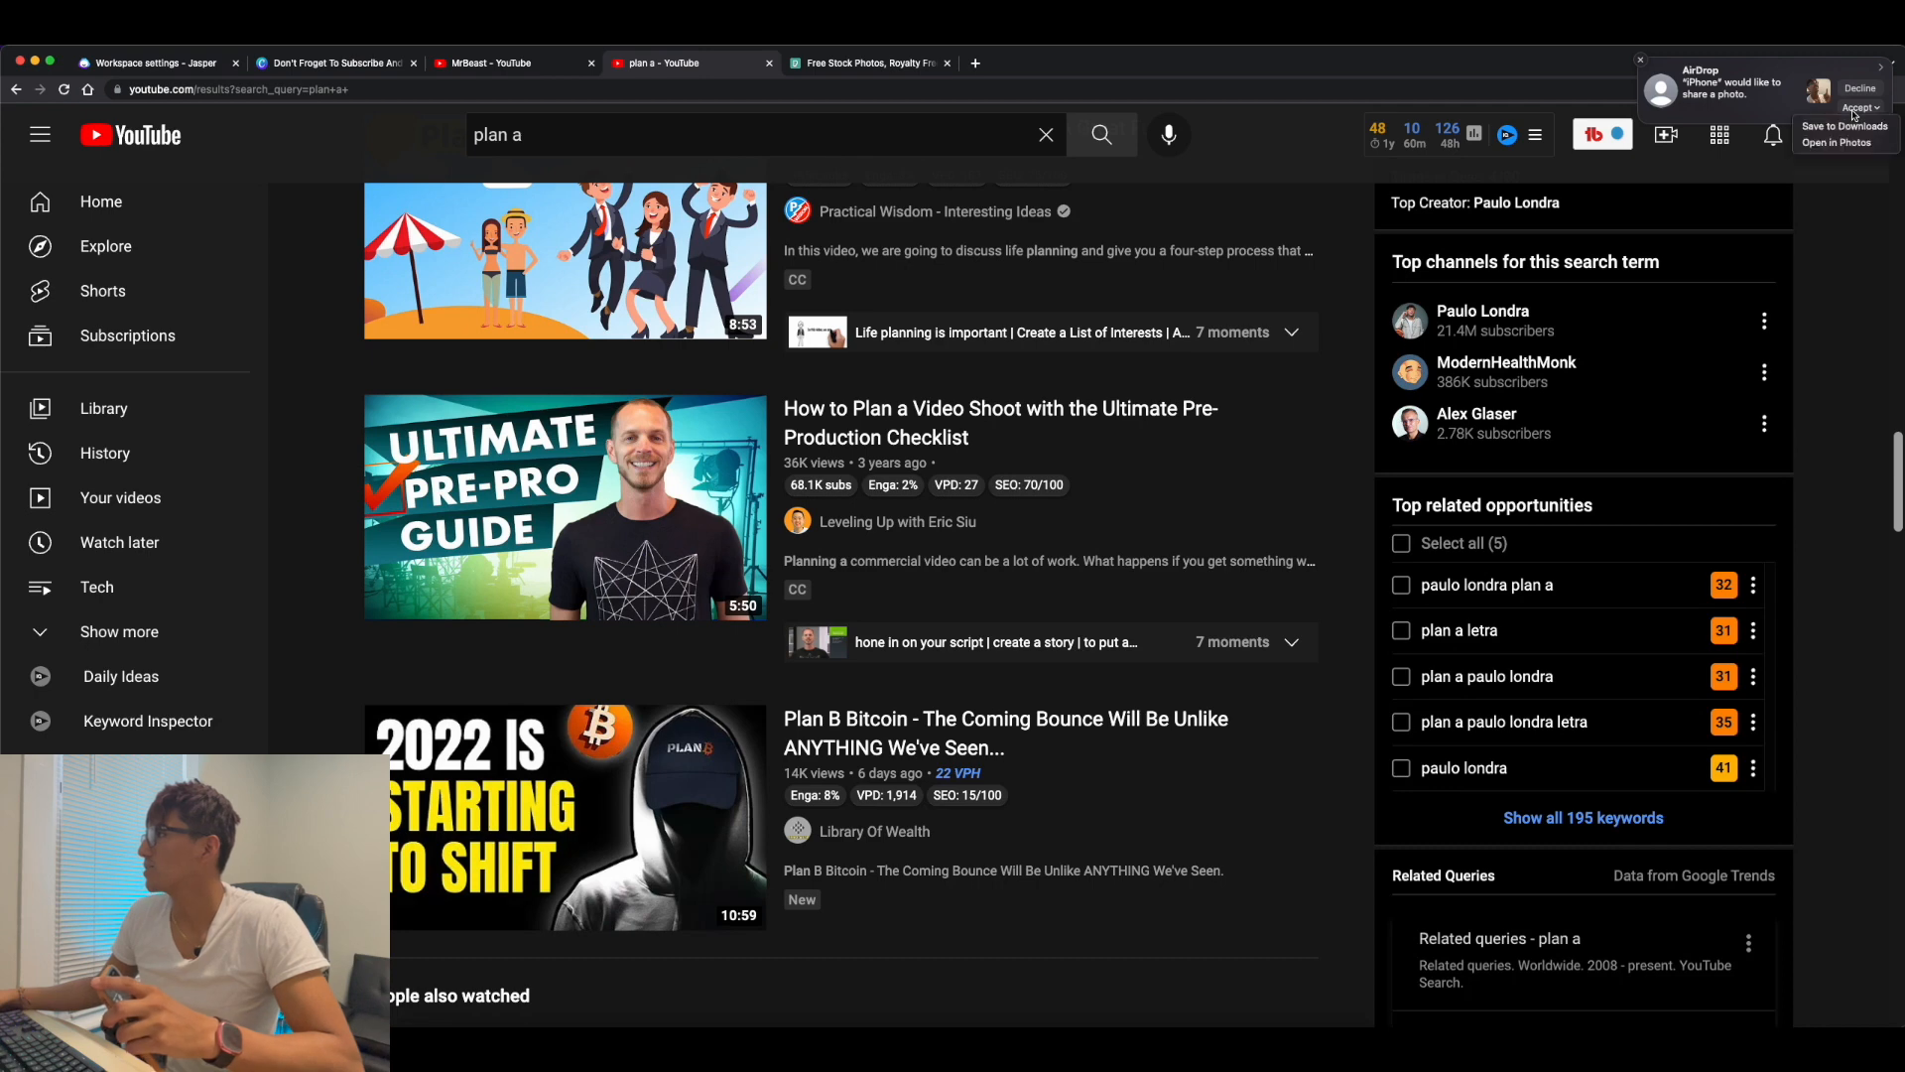
{"action": "left_click", "coordinate": [1845, 126]}
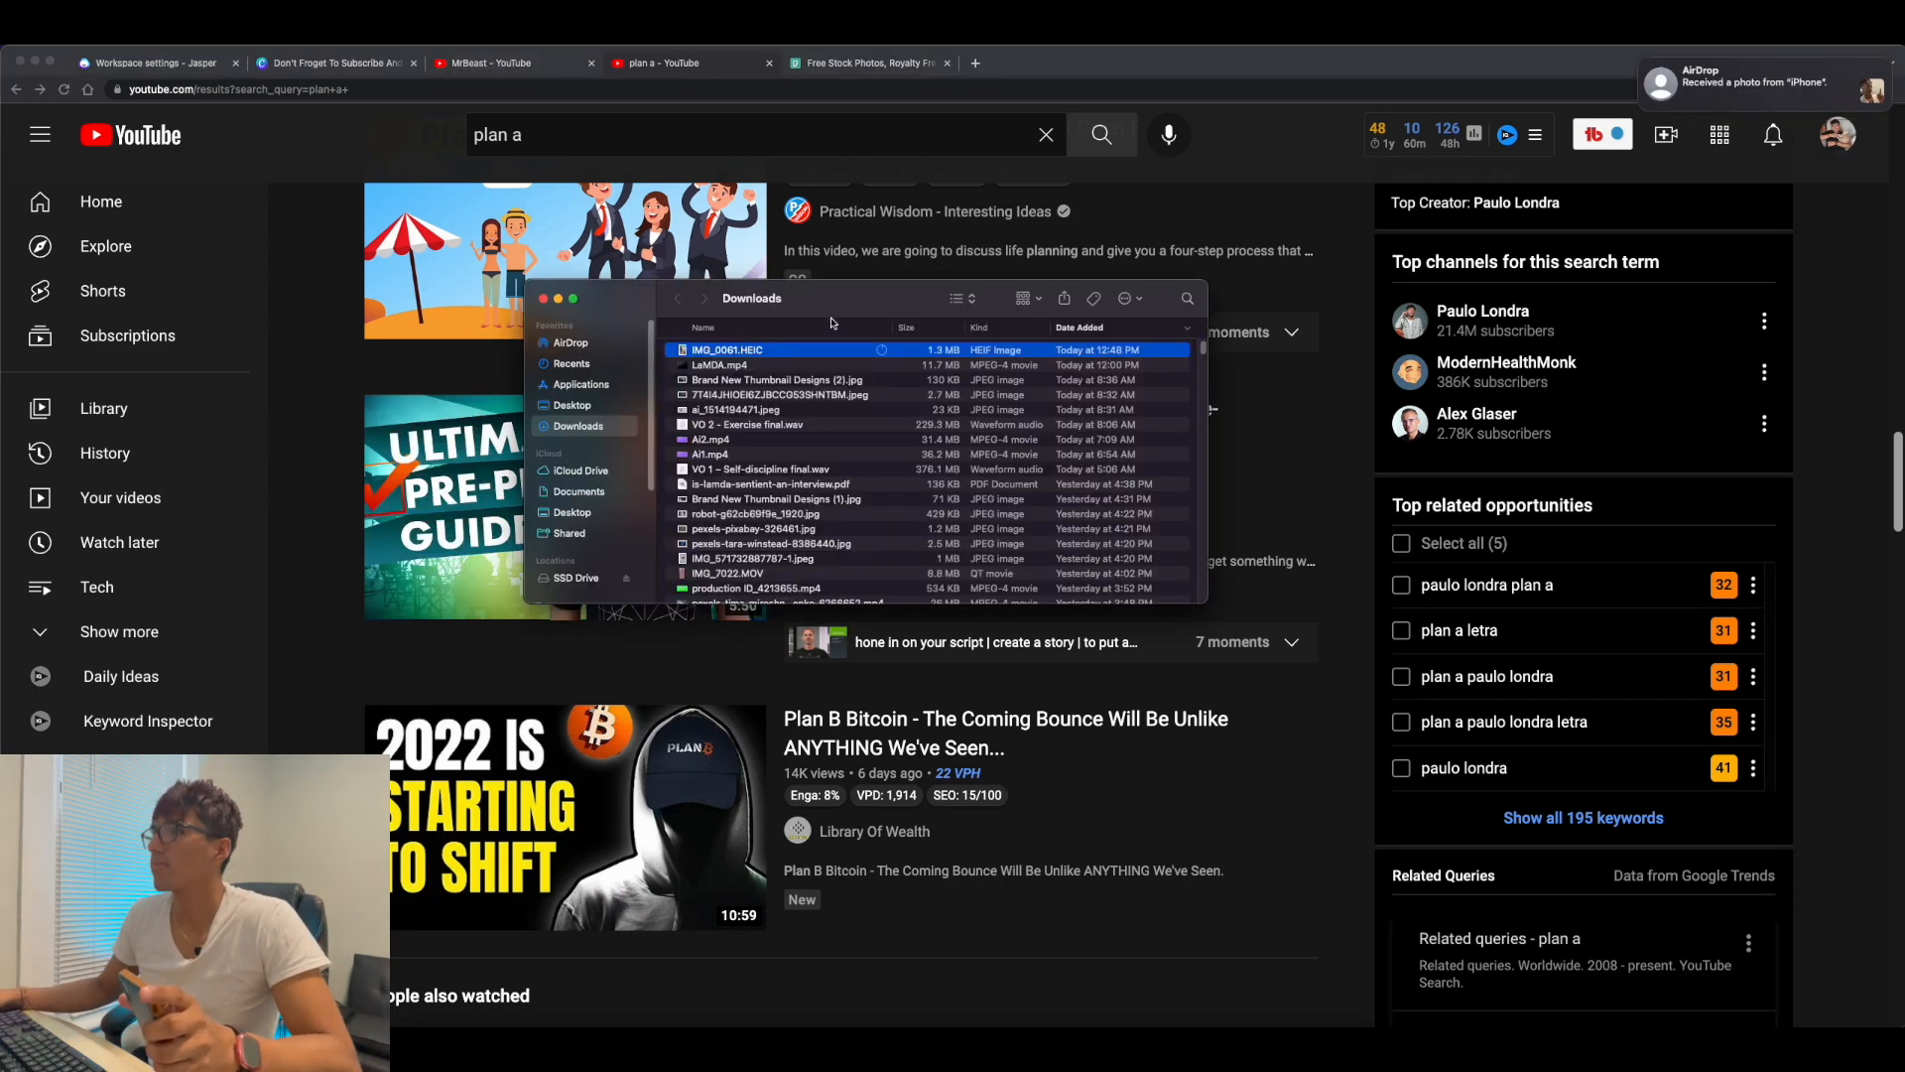
{"action": "left_click_drag", "start_coordinate": [818, 301], "coordinate": [797, 438]}
{"action": "left_click", "coordinate": [327, 62]}
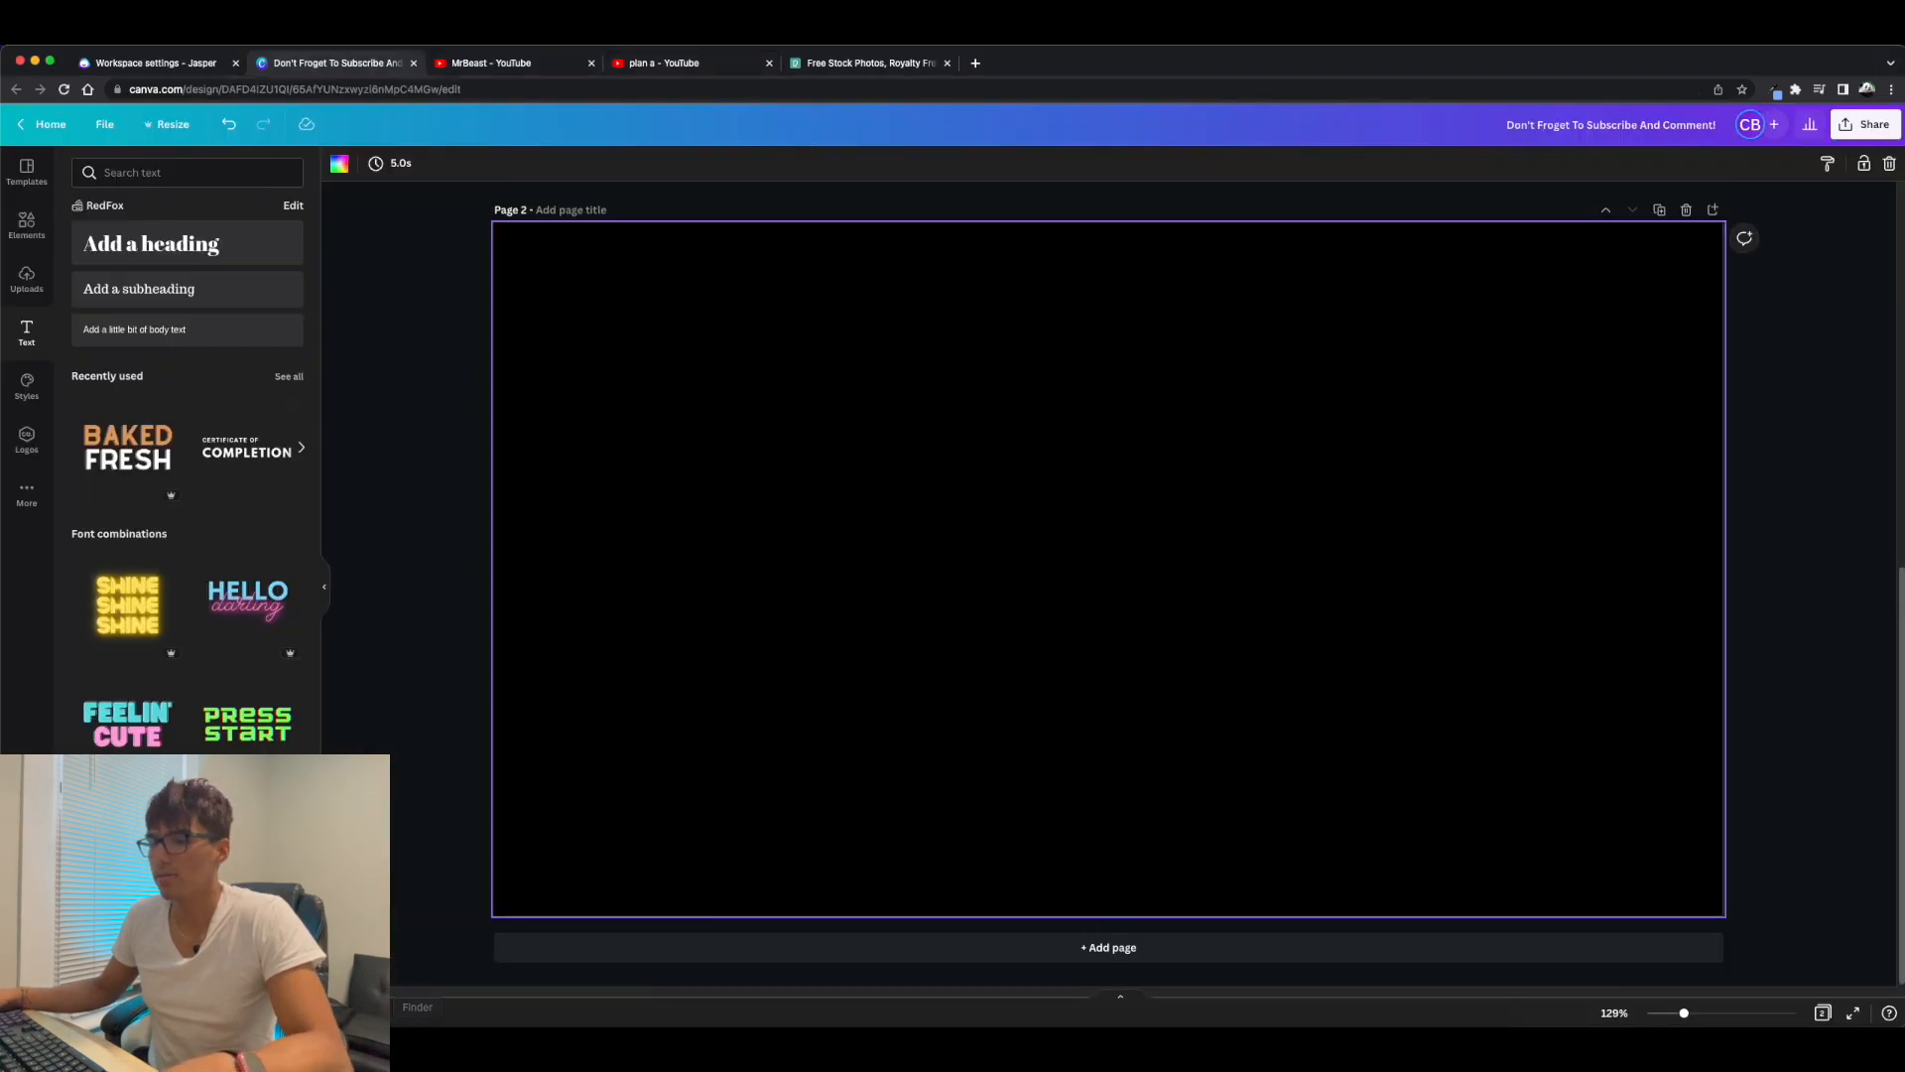
{"action": "key", "text": "super+Tab"}
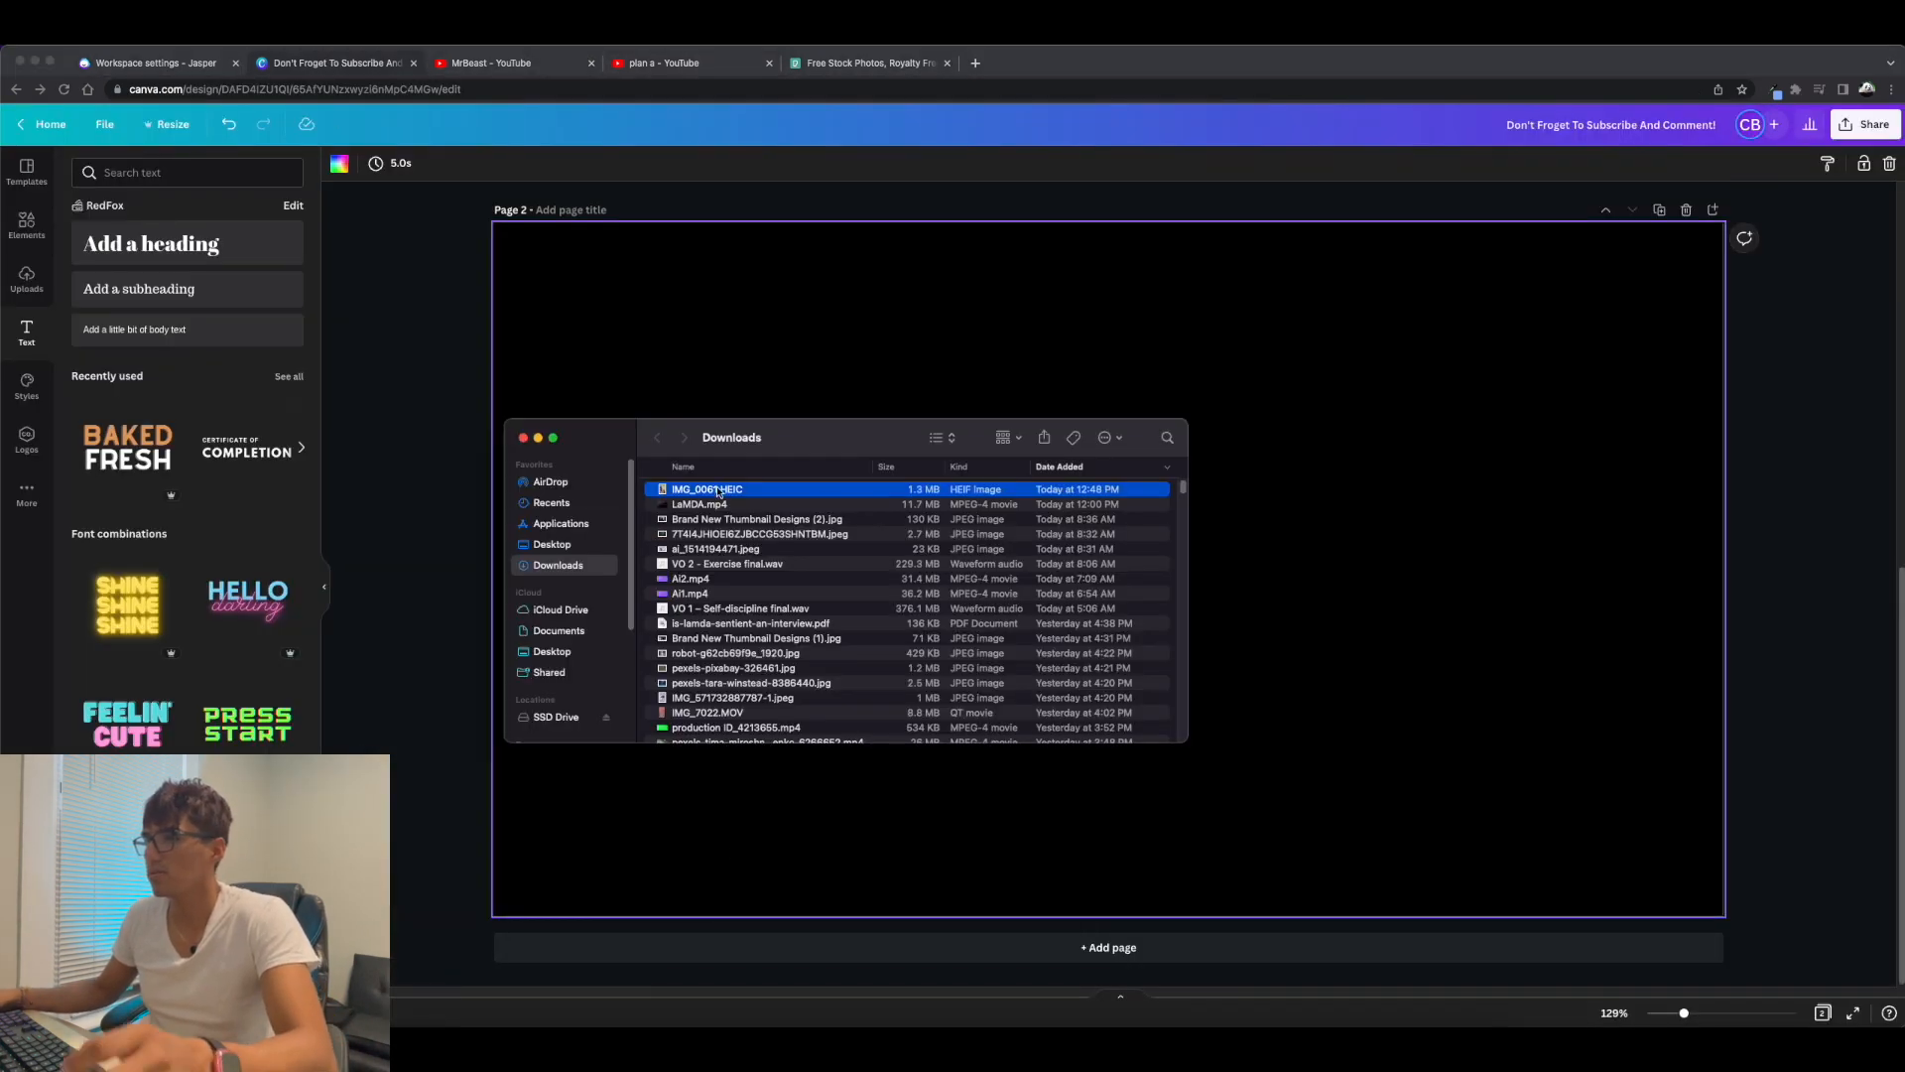
{"action": "left_click_drag", "start_coordinate": [716, 488], "coordinate": [916, 347]}
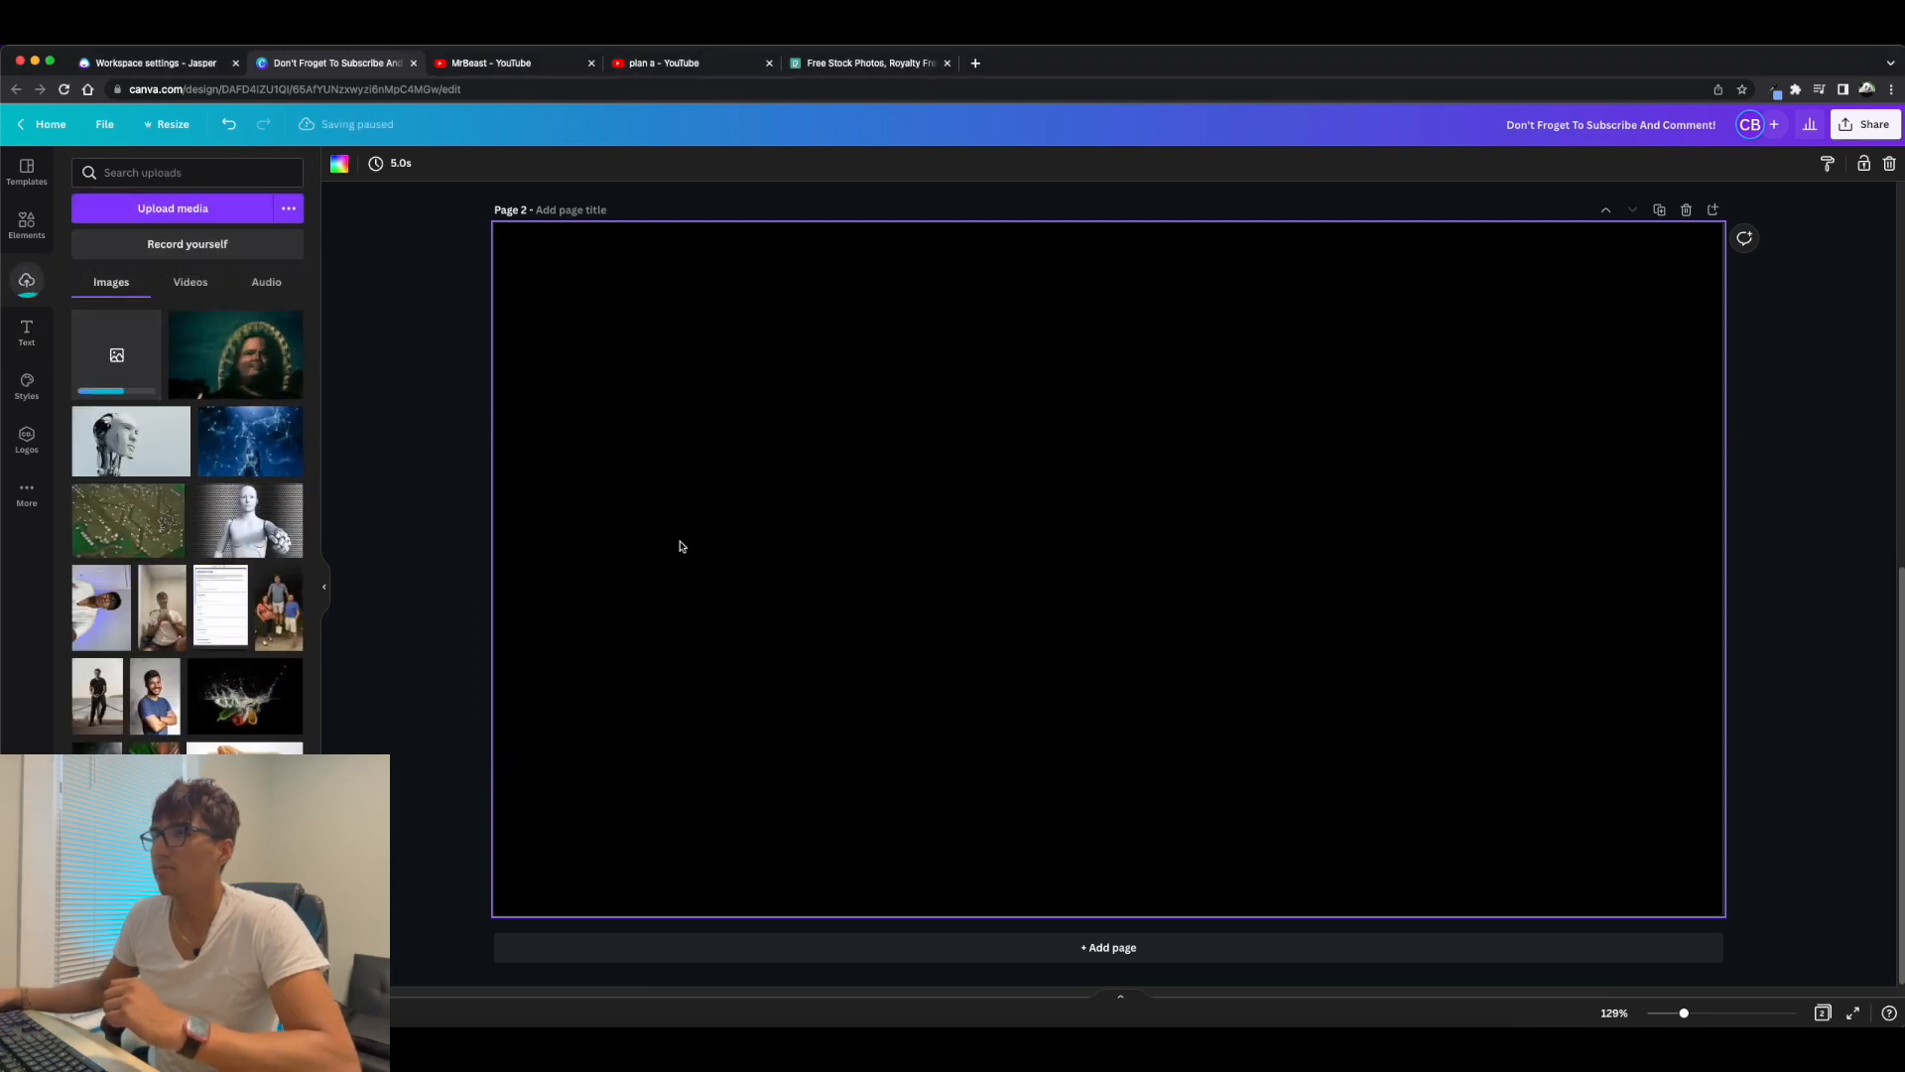
Put the "plan a" results tab ahead of the MrBeast tab, study its reference thumbnails and return to the Canva design.
{"action": "left_click_drag", "start_coordinate": [660, 62], "coordinate": [492, 62]}
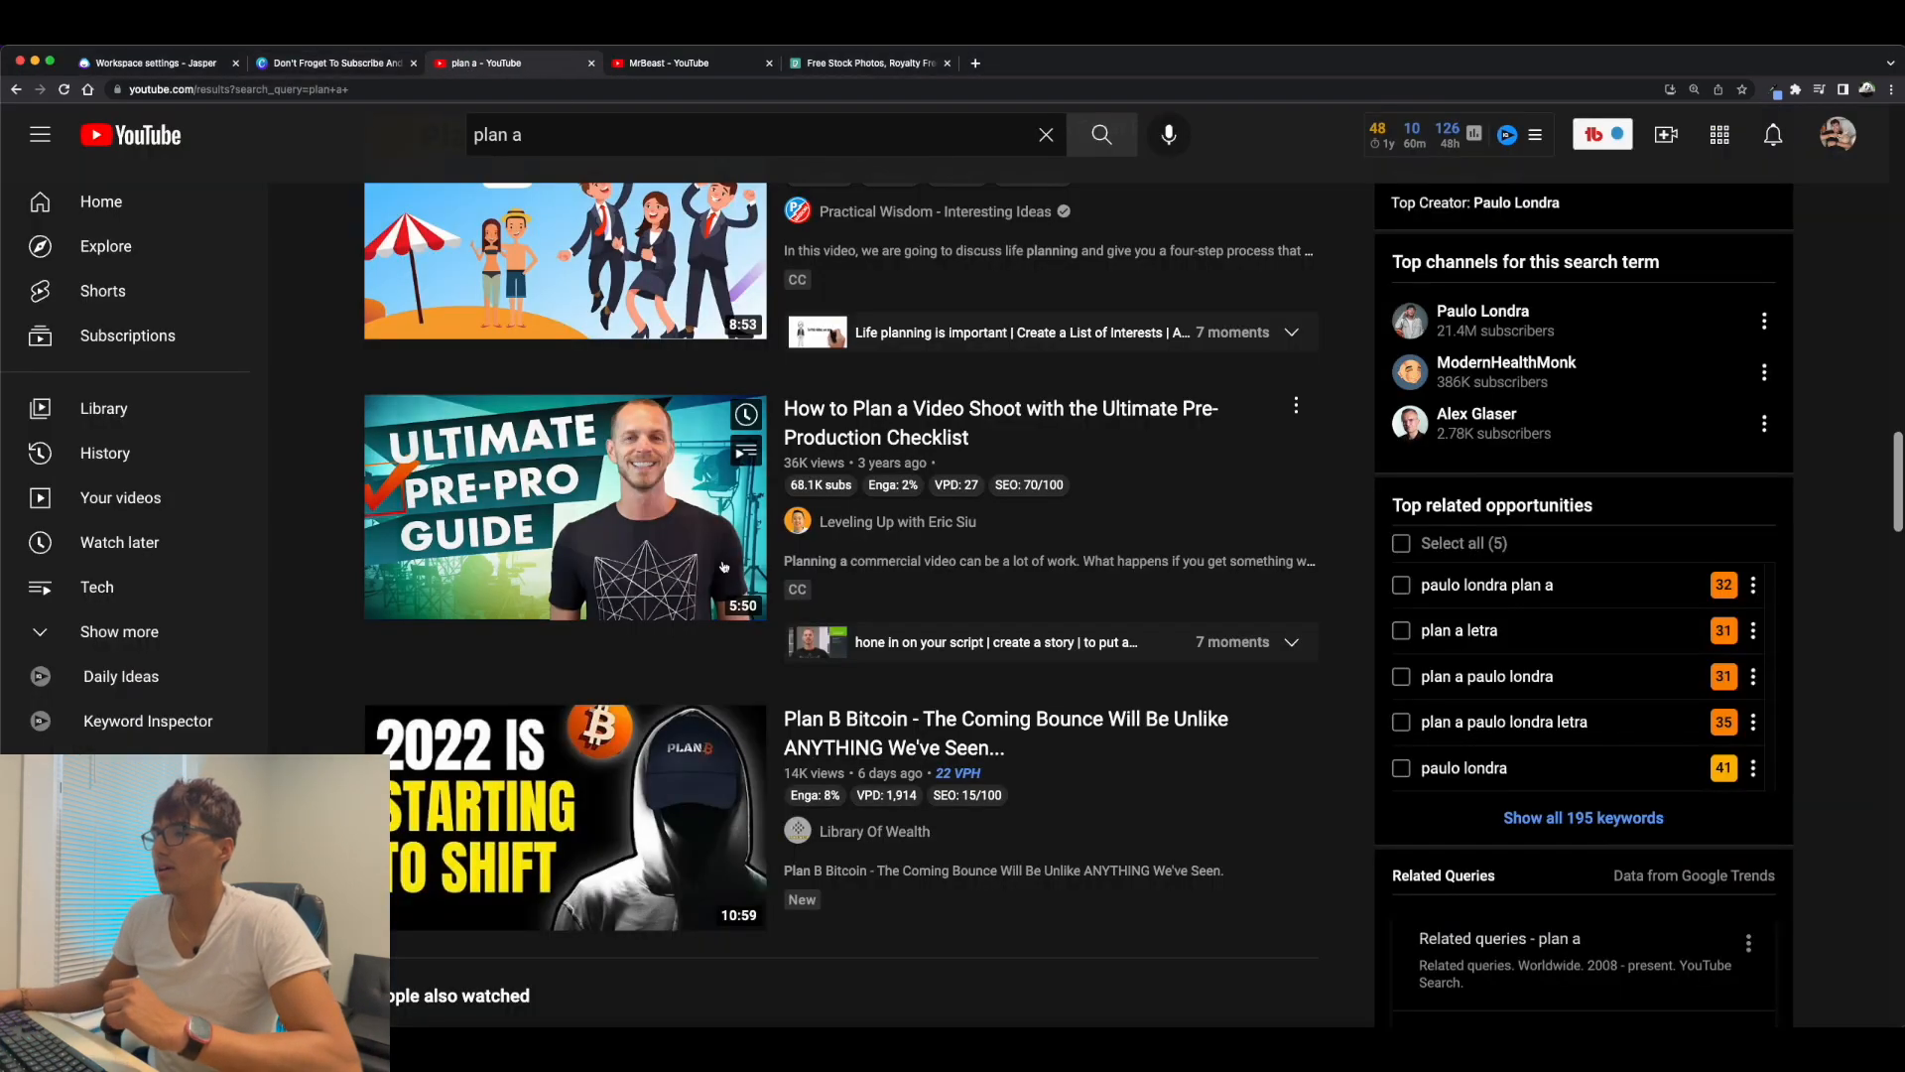
{"action": "mouse_move", "coordinate": [976, 618]}
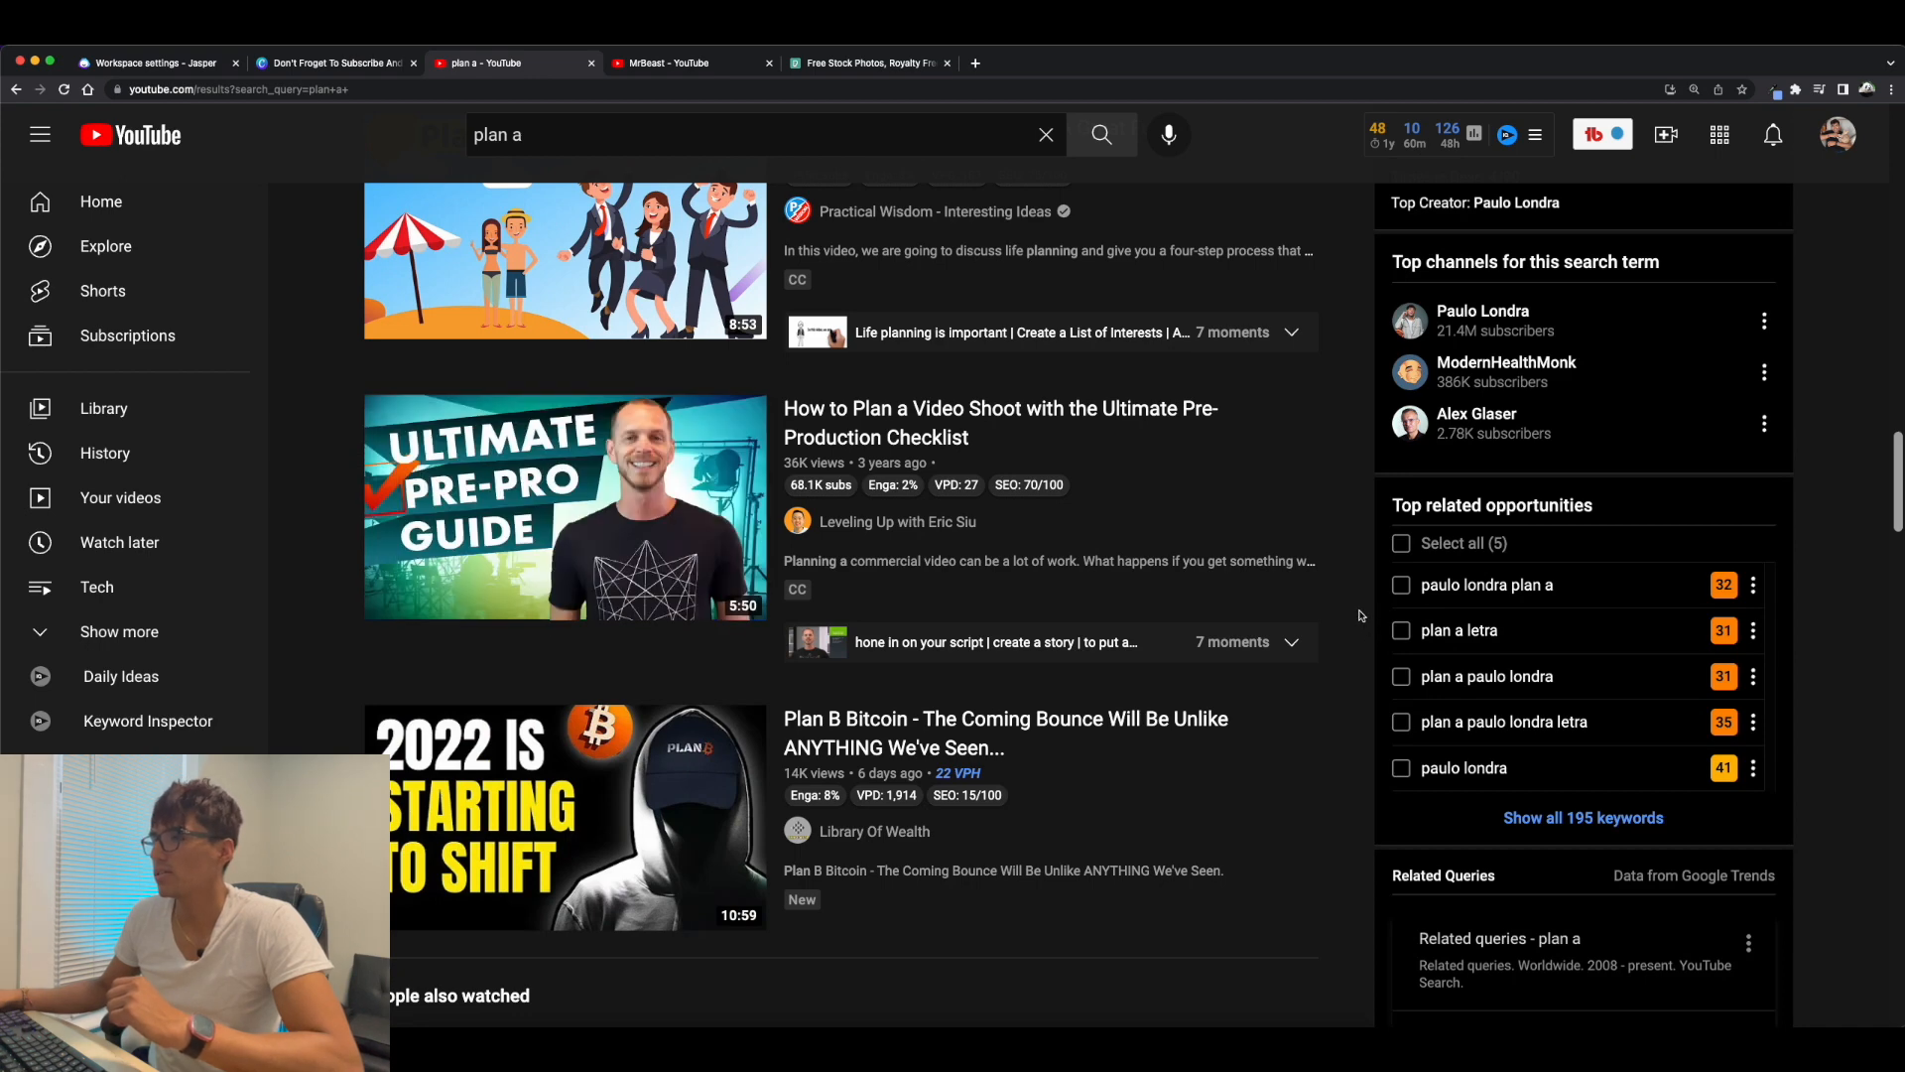
{"action": "left_click", "coordinate": [662, 65]}
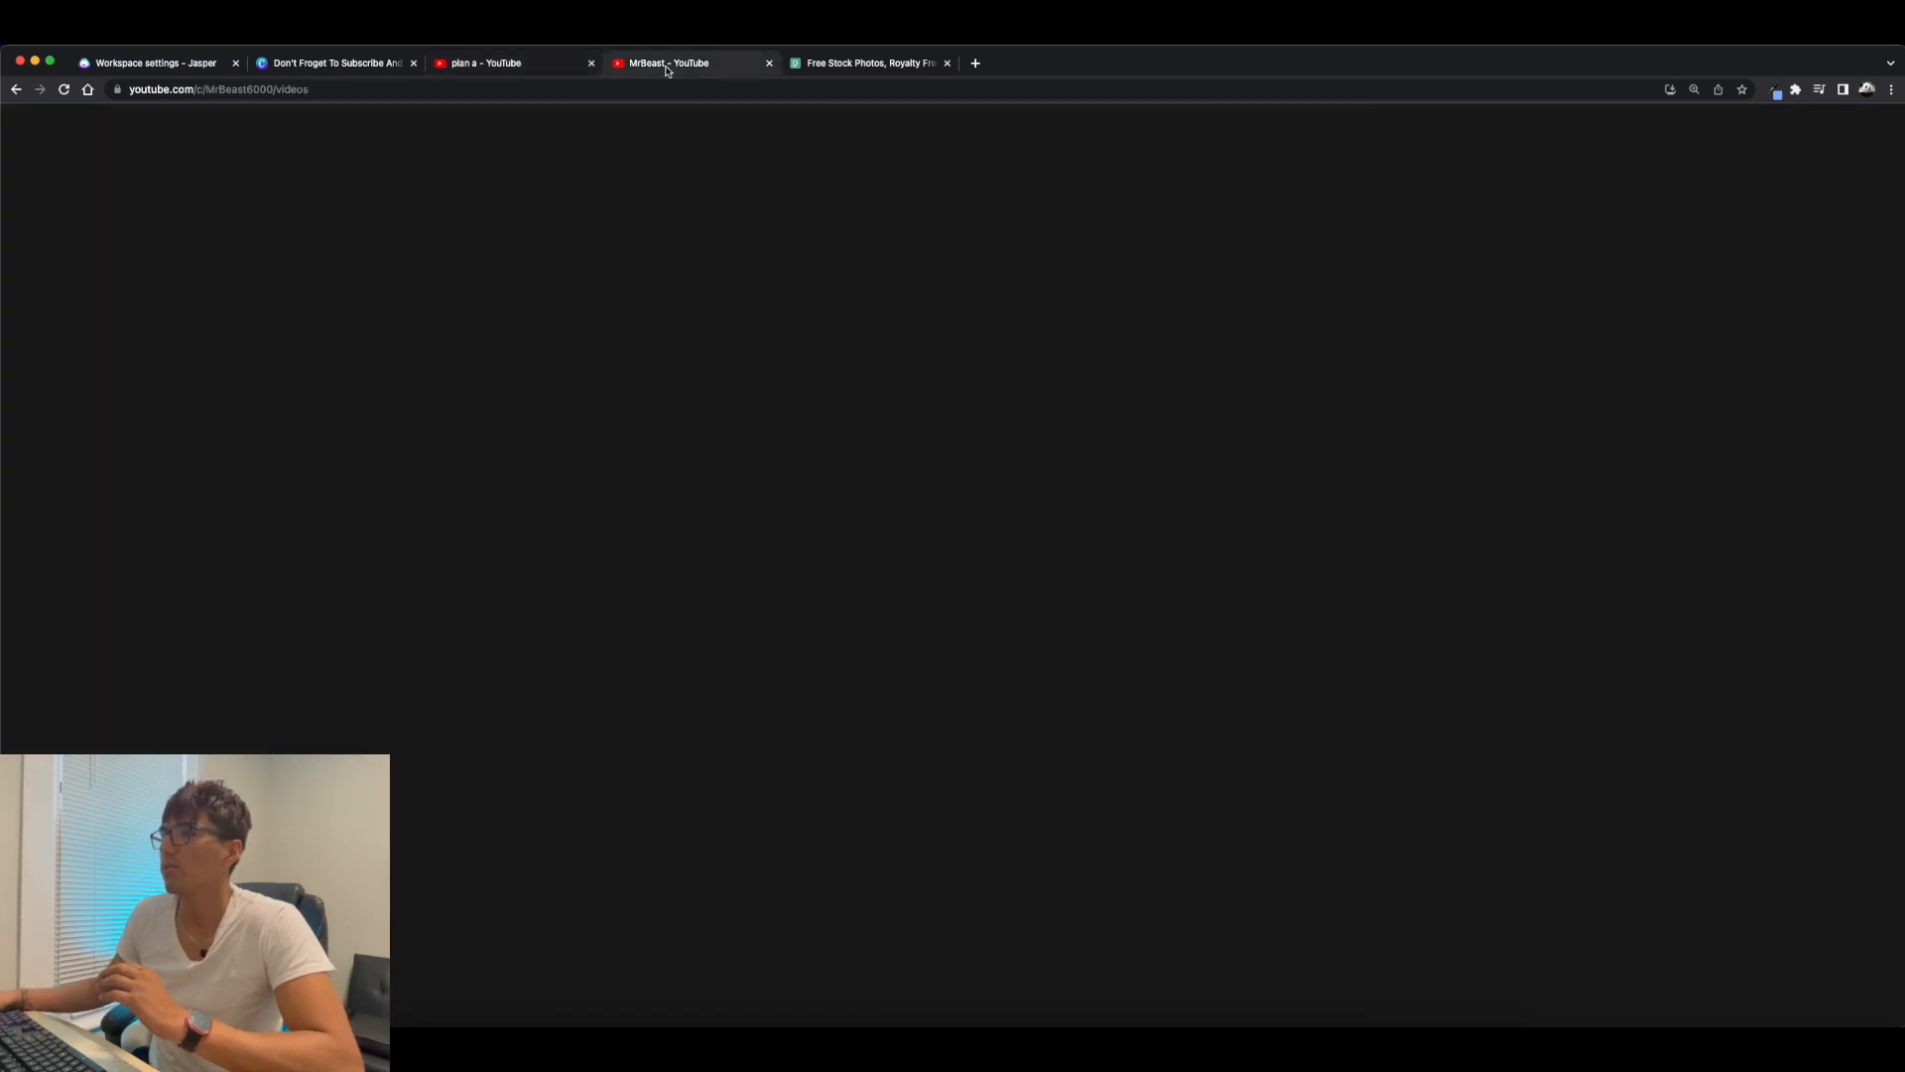
{"action": "left_click", "coordinate": [543, 68]}
{"action": "left_click", "coordinate": [843, 63]}
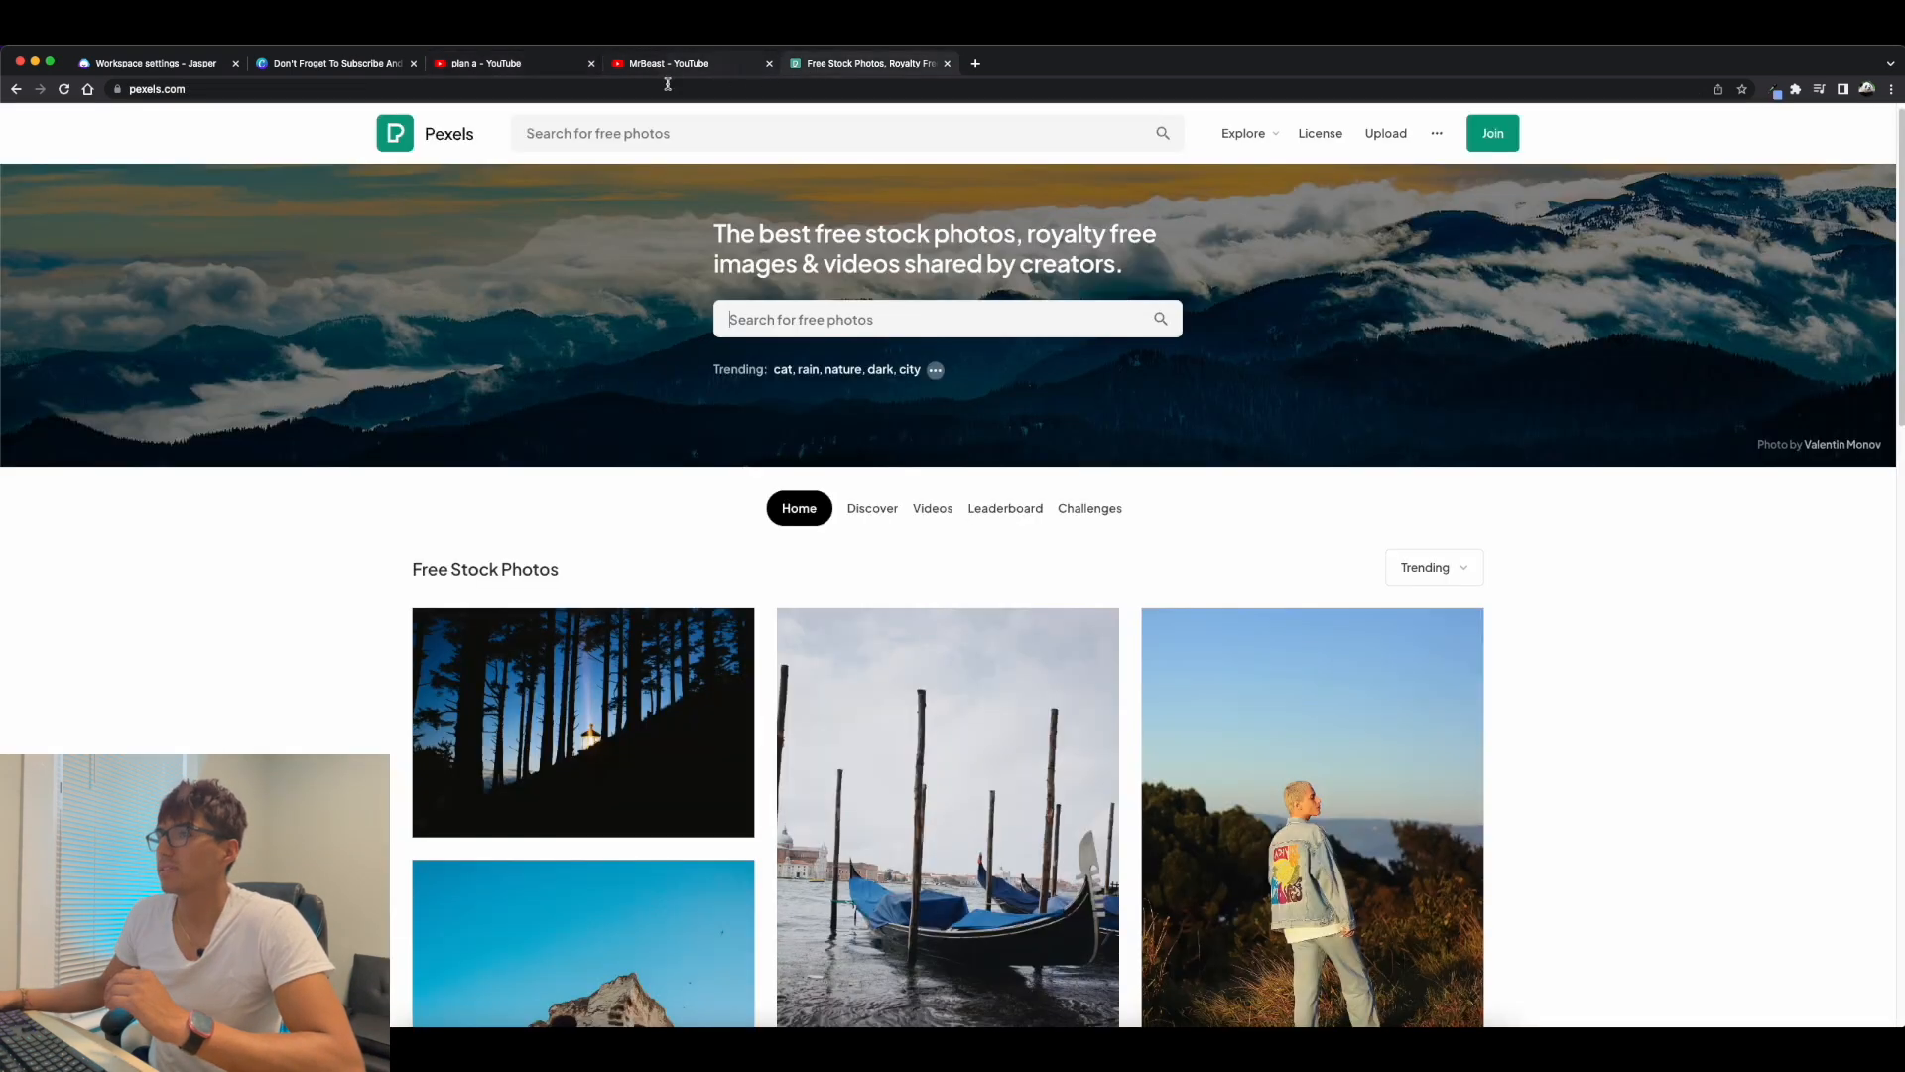
{"action": "left_click", "coordinate": [332, 62]}
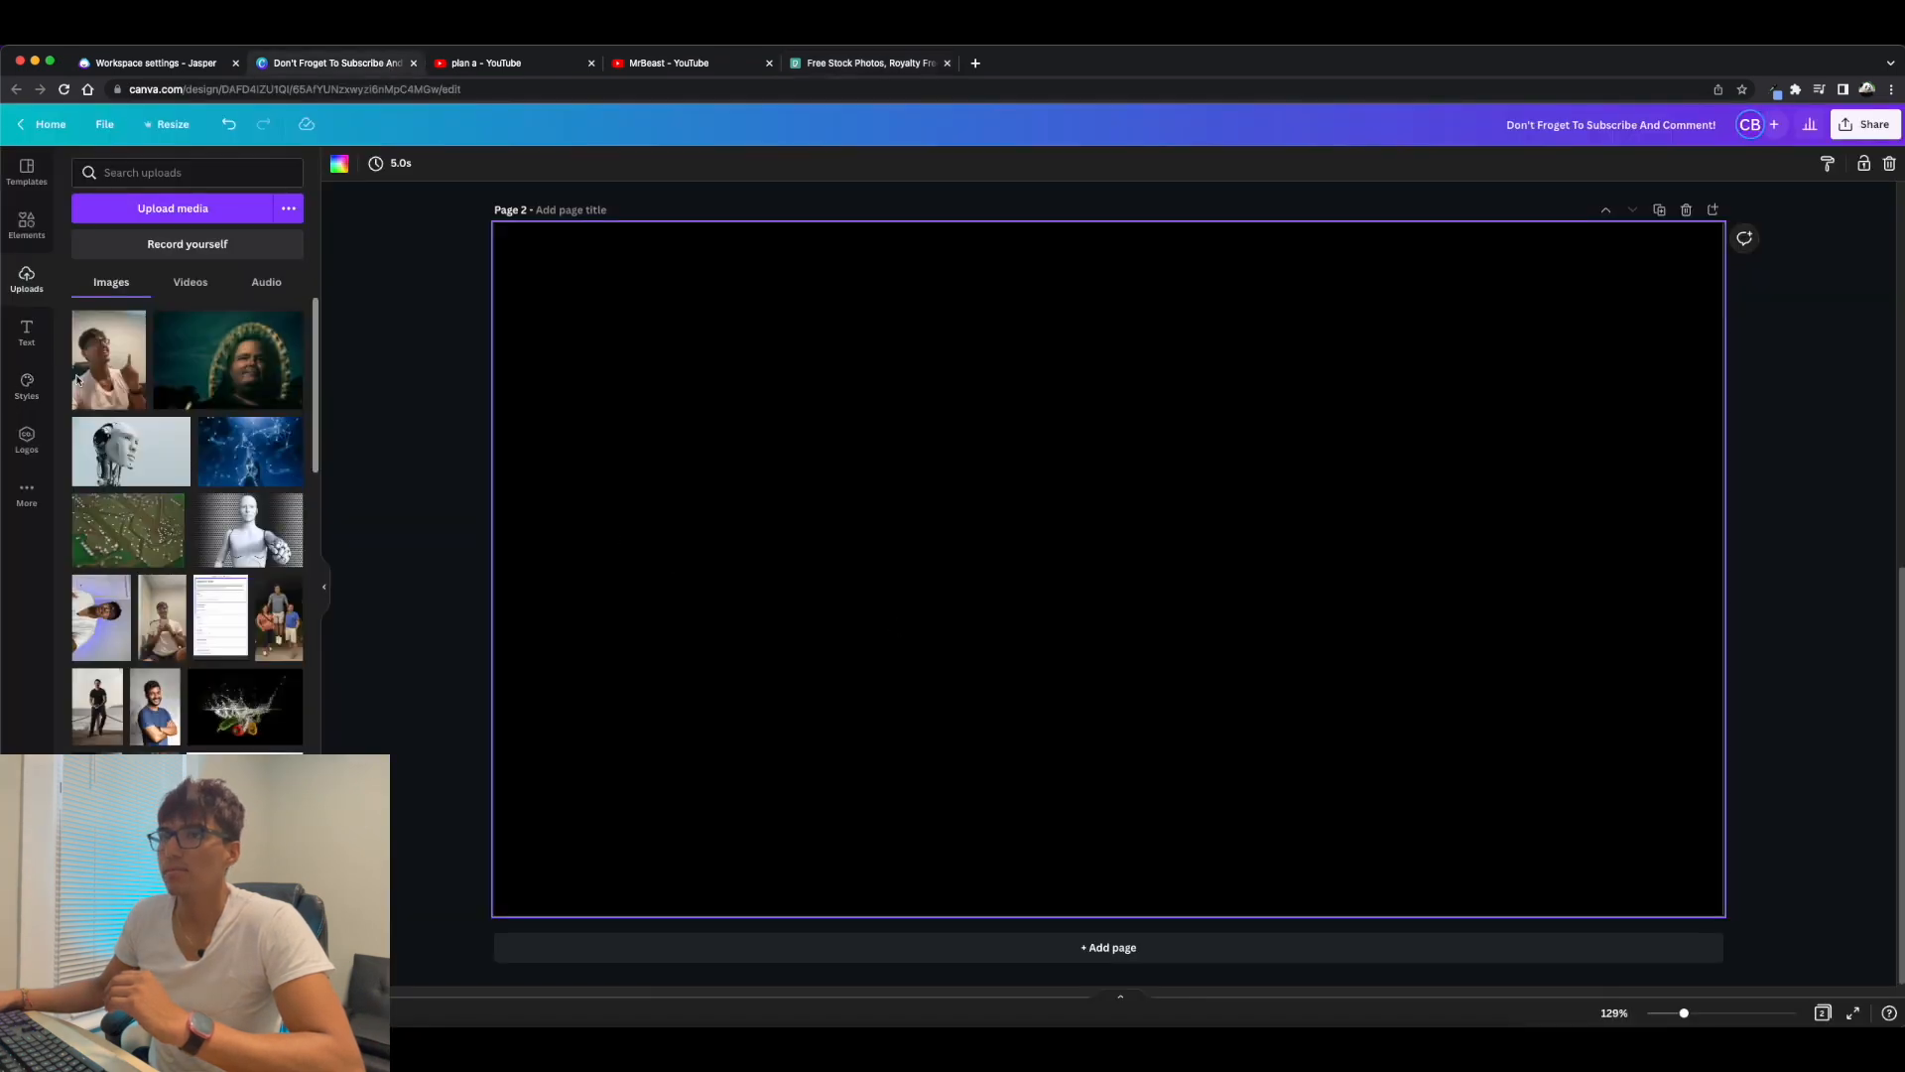
Place the uploaded pointing selfie on the left half of page 2, enlarge it and remove its background.
{"action": "left_click", "coordinate": [117, 372]}
{"action": "left_click_drag", "start_coordinate": [1050, 607], "coordinate": [734, 681]}
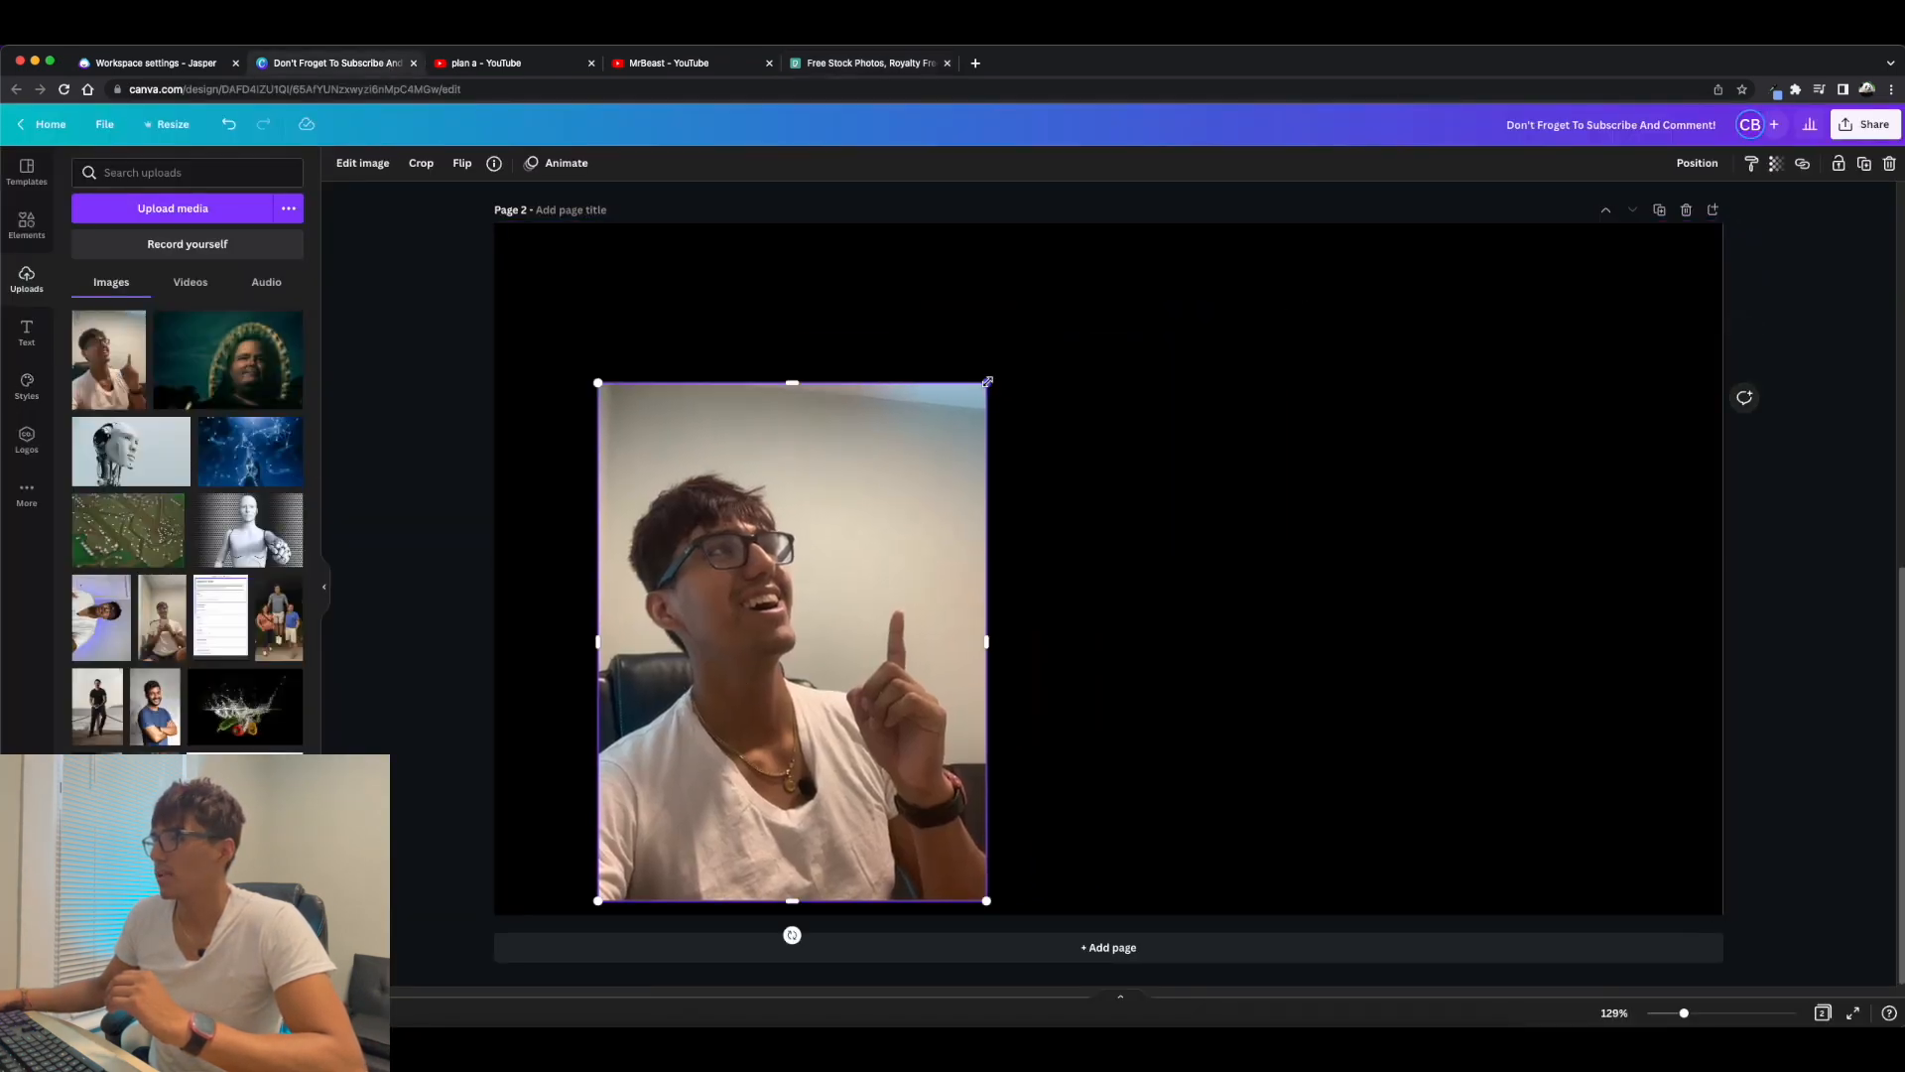
{"action": "left_click_drag", "start_coordinate": [988, 381], "coordinate": [1039, 297]}
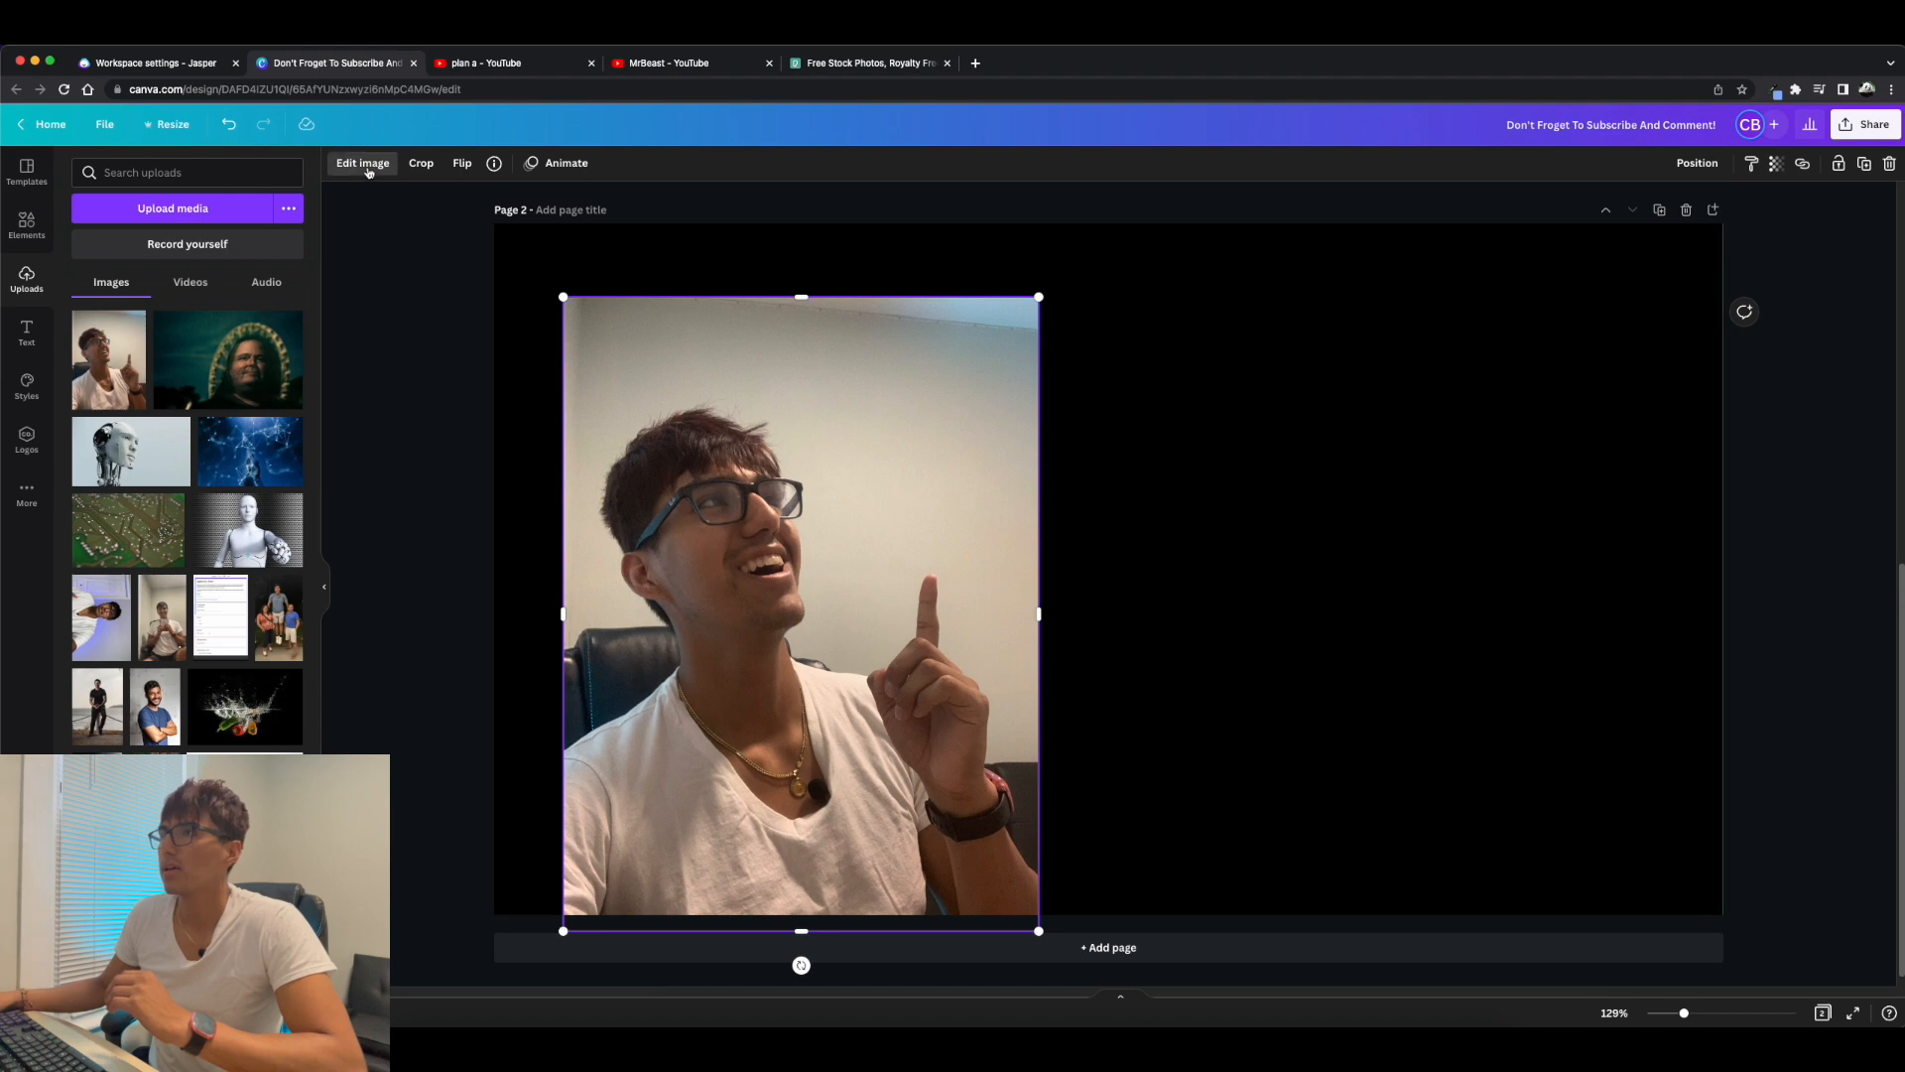
{"action": "left_click", "coordinate": [364, 163]}
{"action": "left_click", "coordinate": [576, 62]}
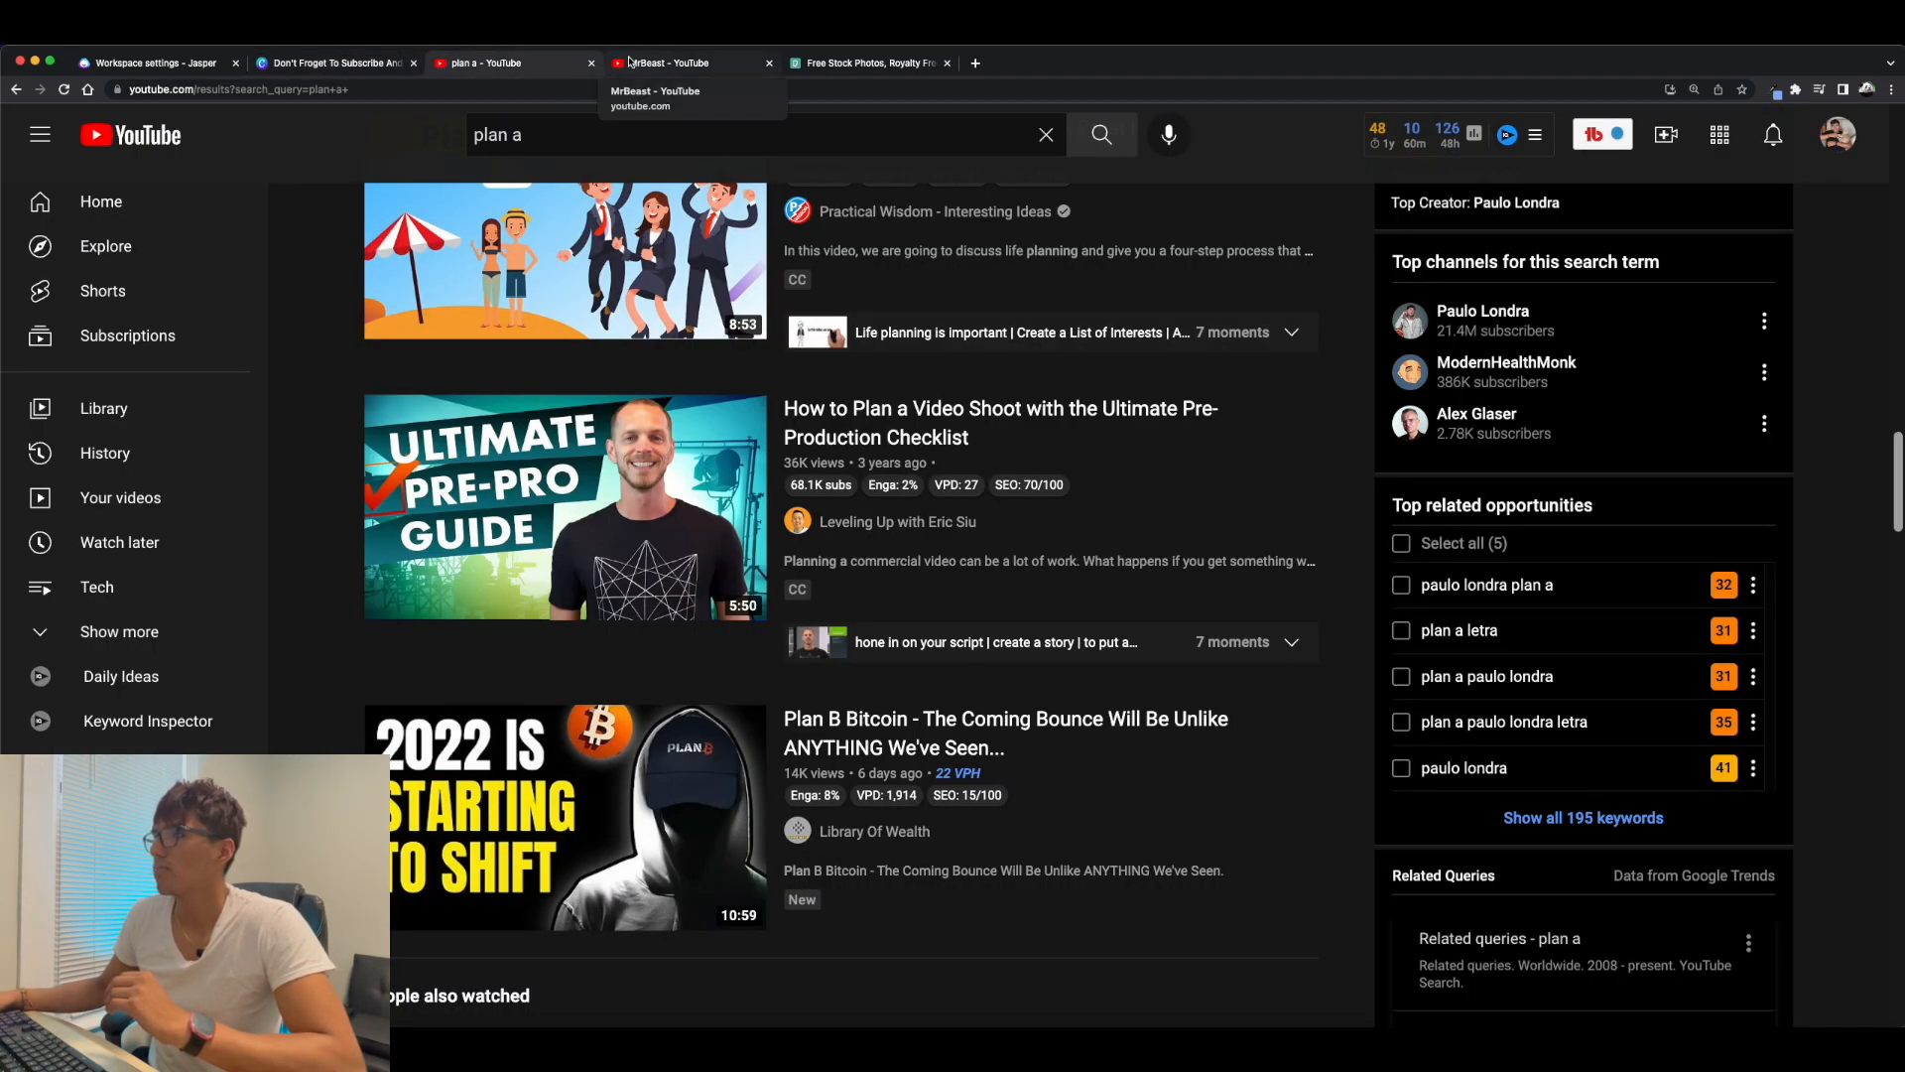
{"action": "left_click", "coordinate": [387, 63]}
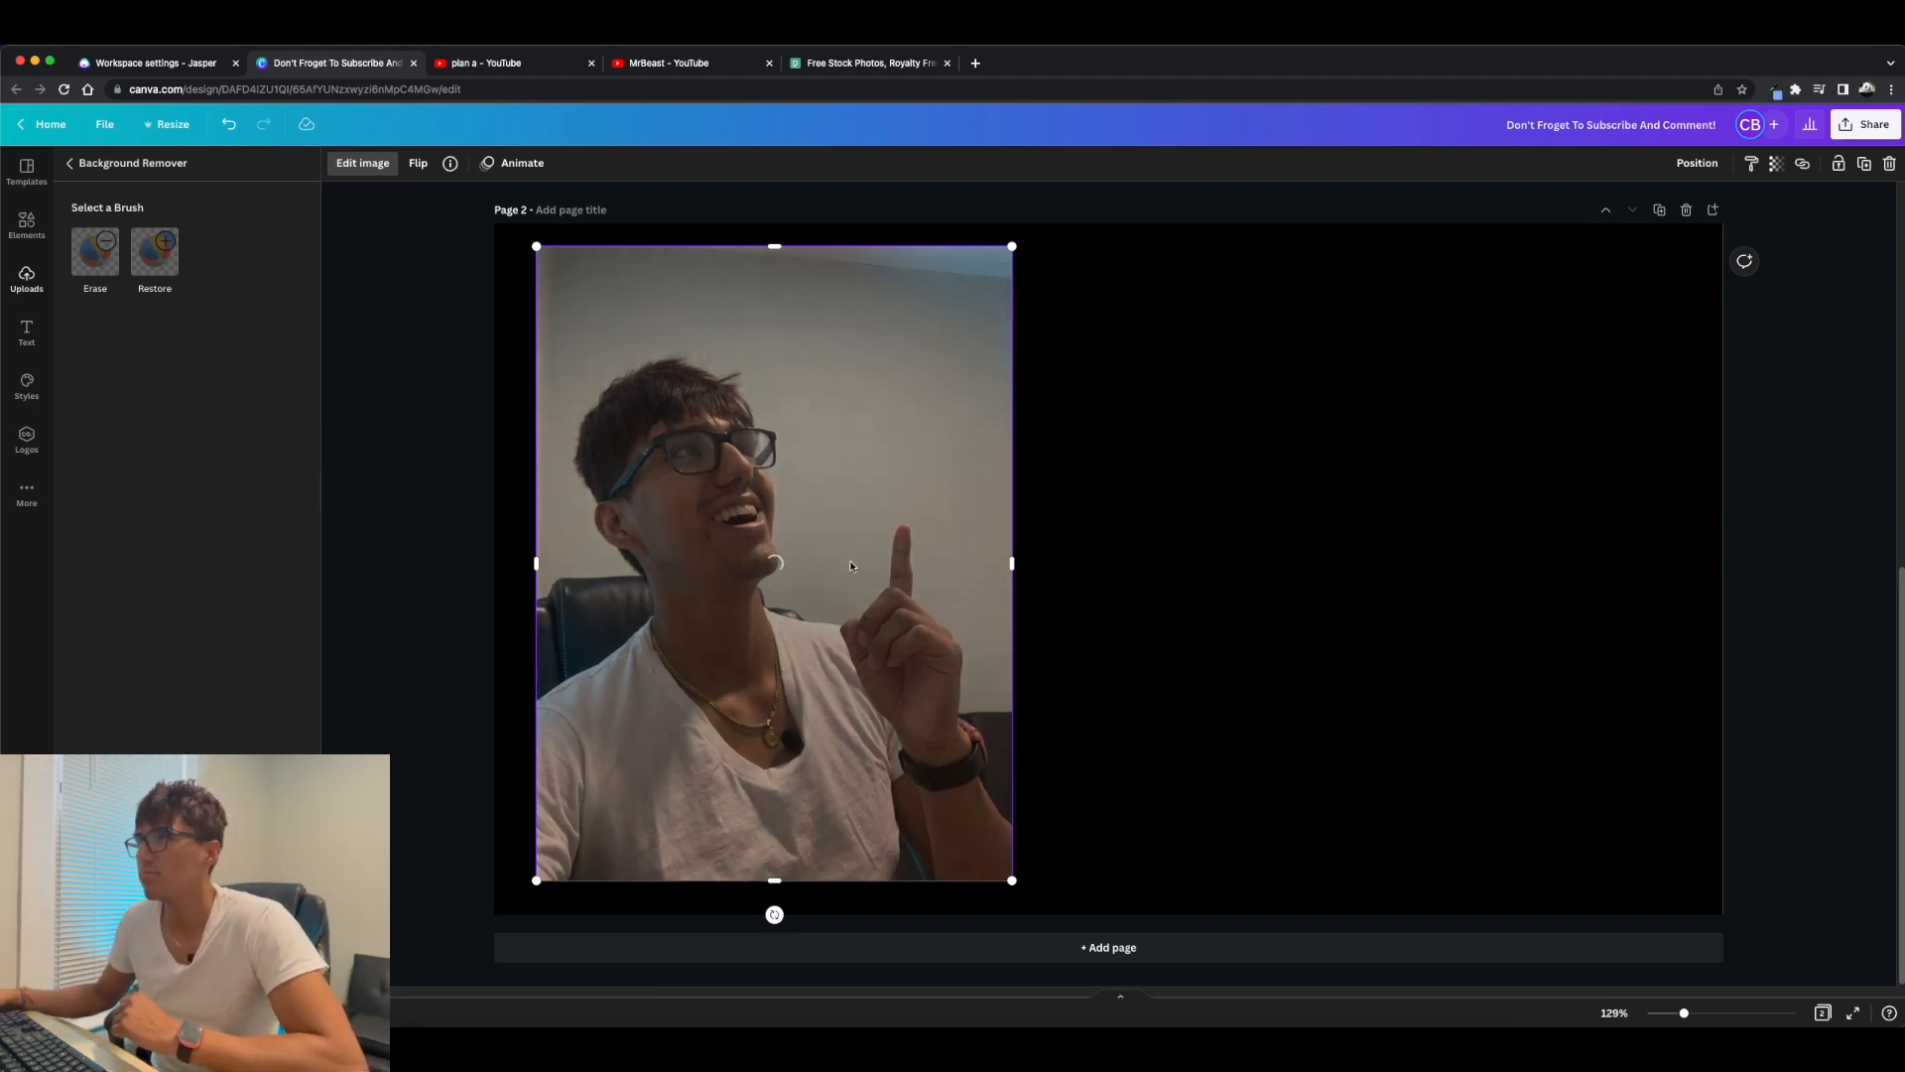
Switch to Pexels and search for "video shoot" photos.
{"action": "left_click", "coordinate": [859, 66]}
{"action": "left_click", "coordinate": [794, 321]}
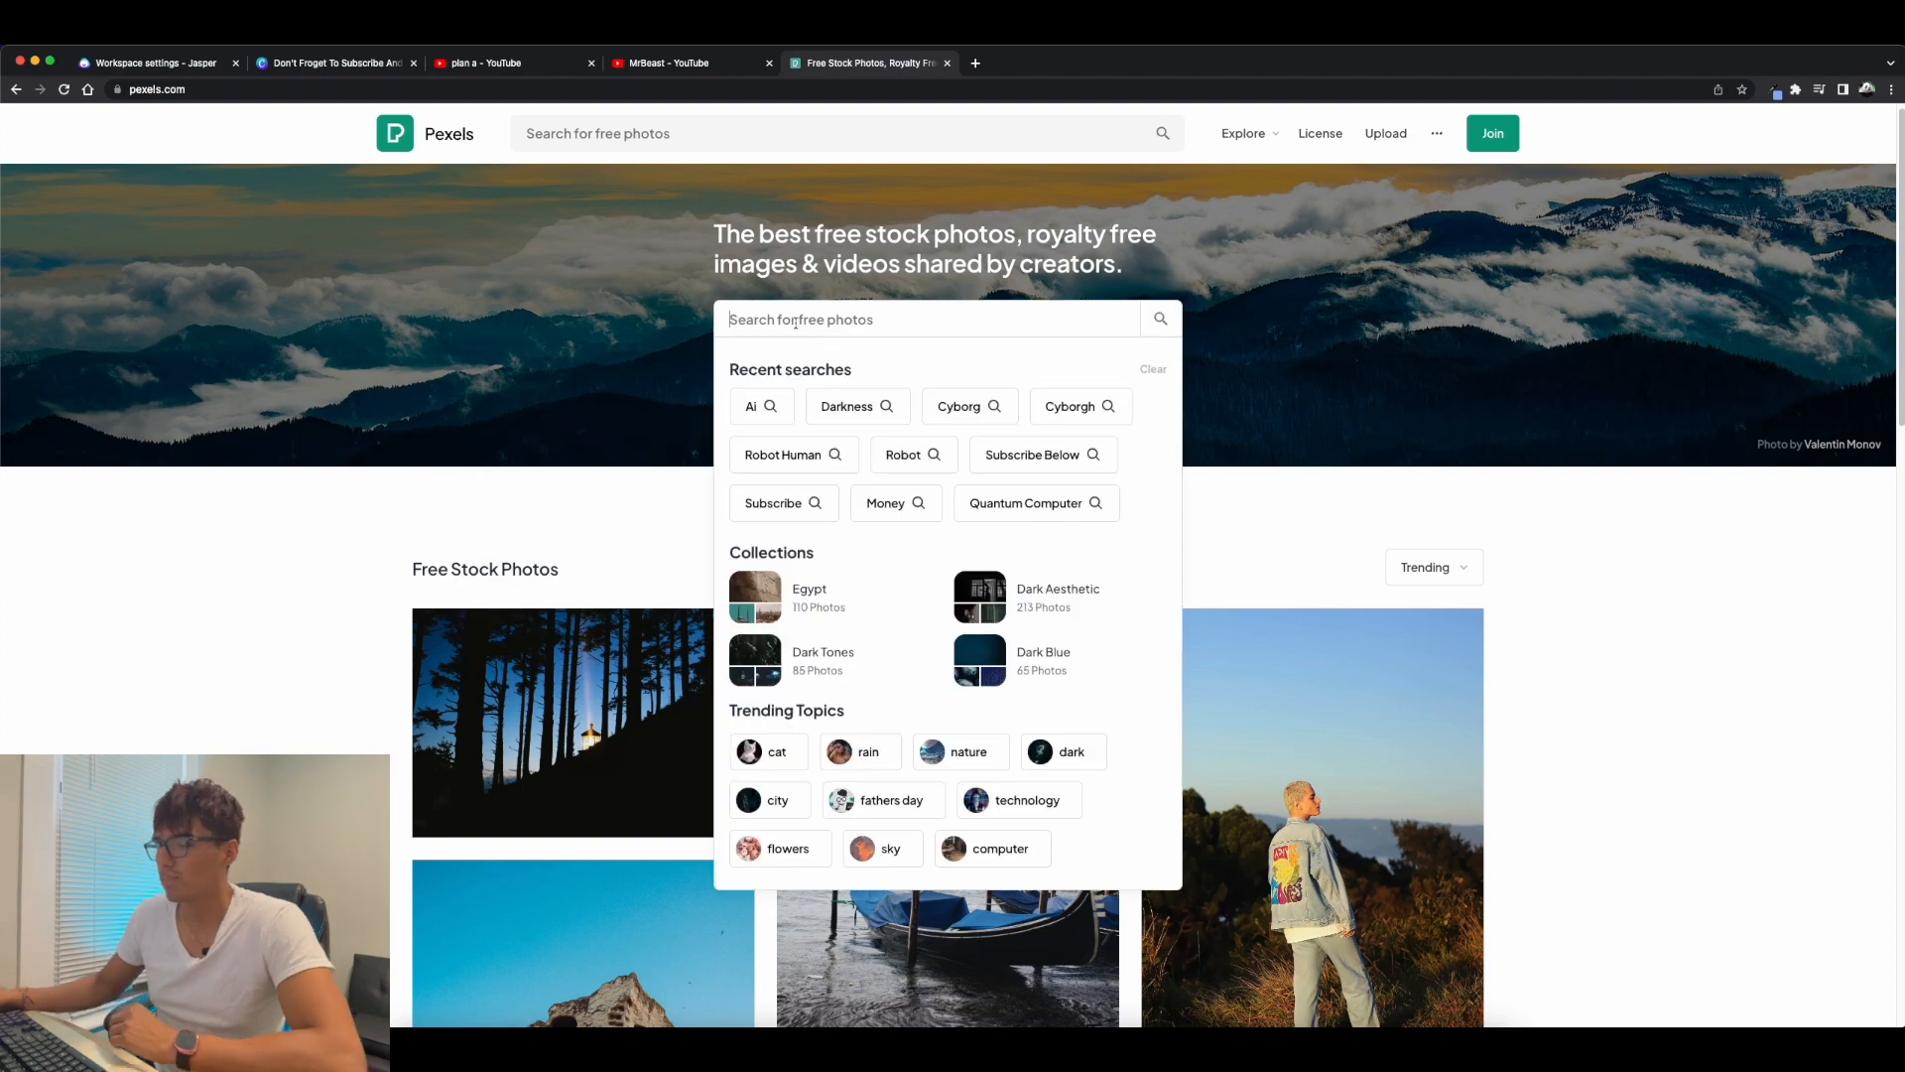
{"action": "type", "text": "video shoot"}
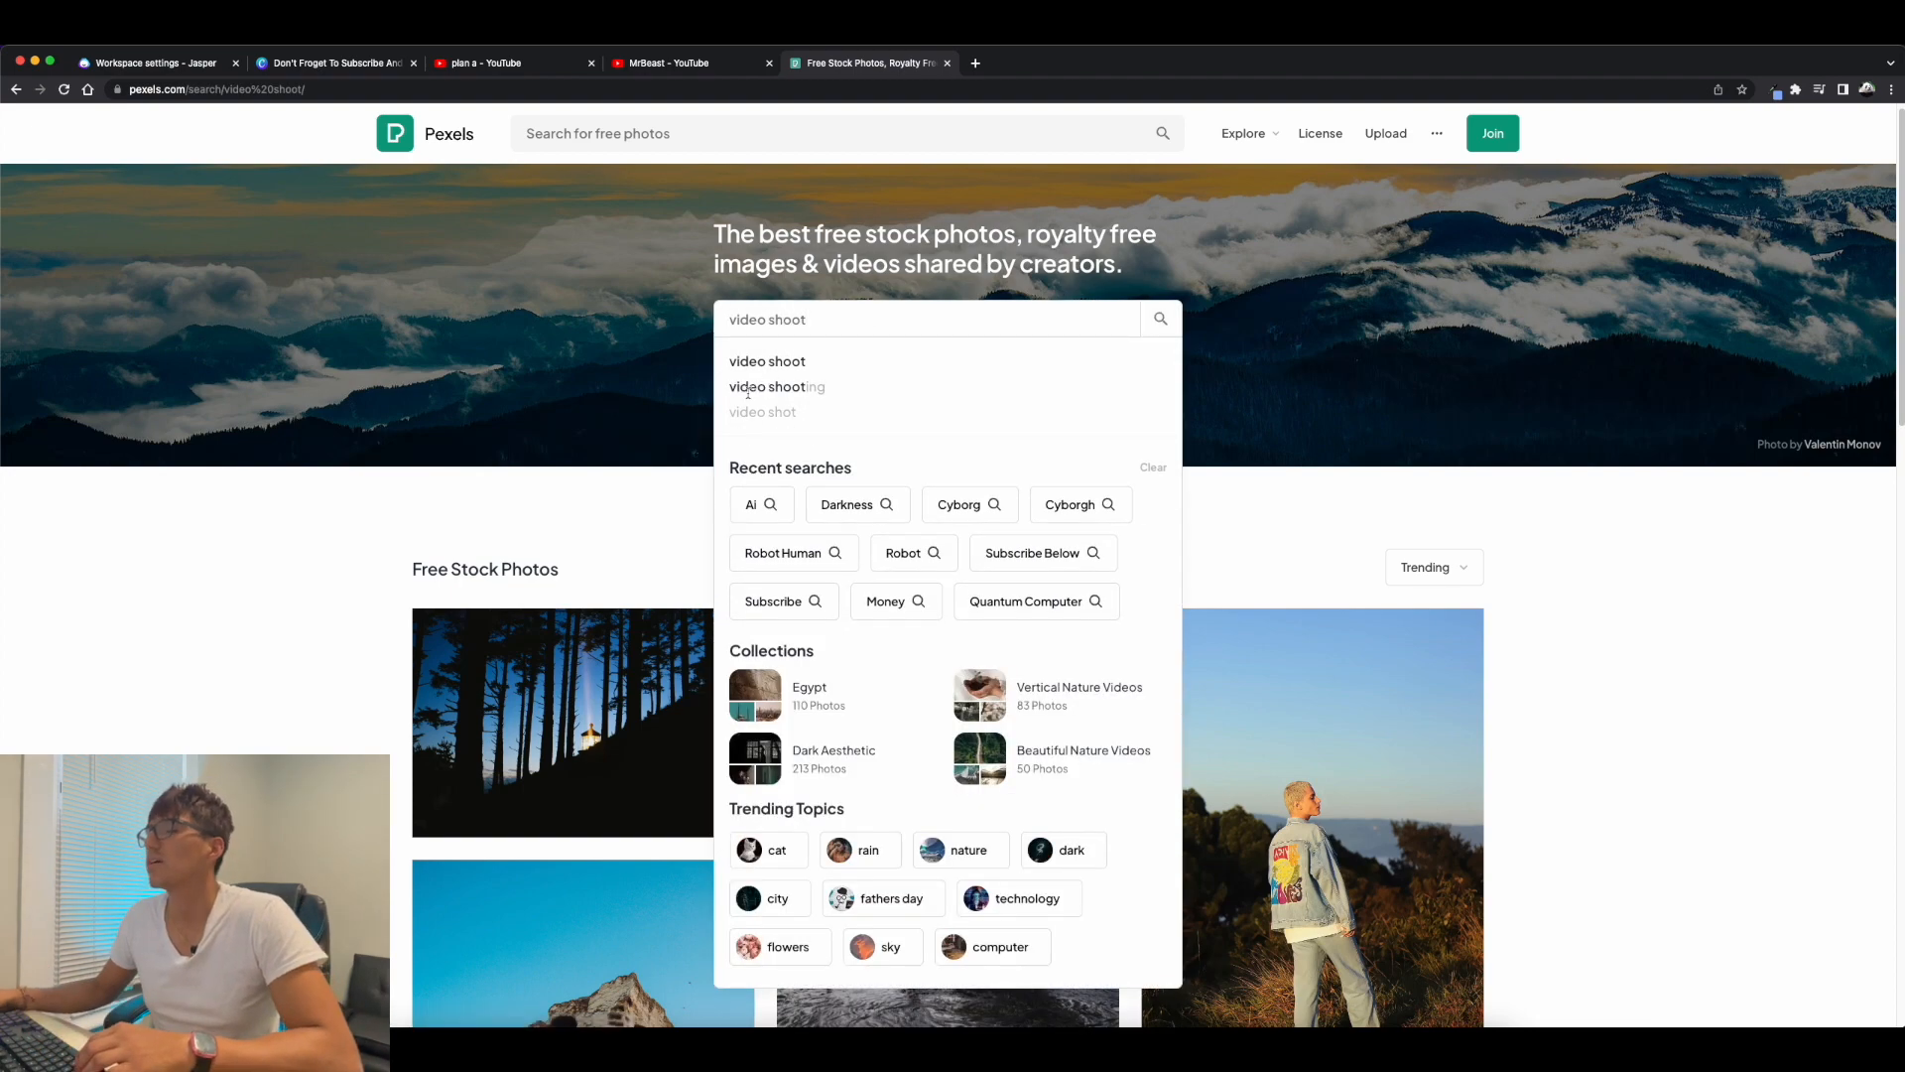
{"action": "key", "text": "Return"}
Browse the video shoot photos and download the dark one of a silhouetted cameraman behind a video camera.
{"action": "scroll", "coordinate": [613, 364], "scroll_direction": "down", "scroll_amount": 2}
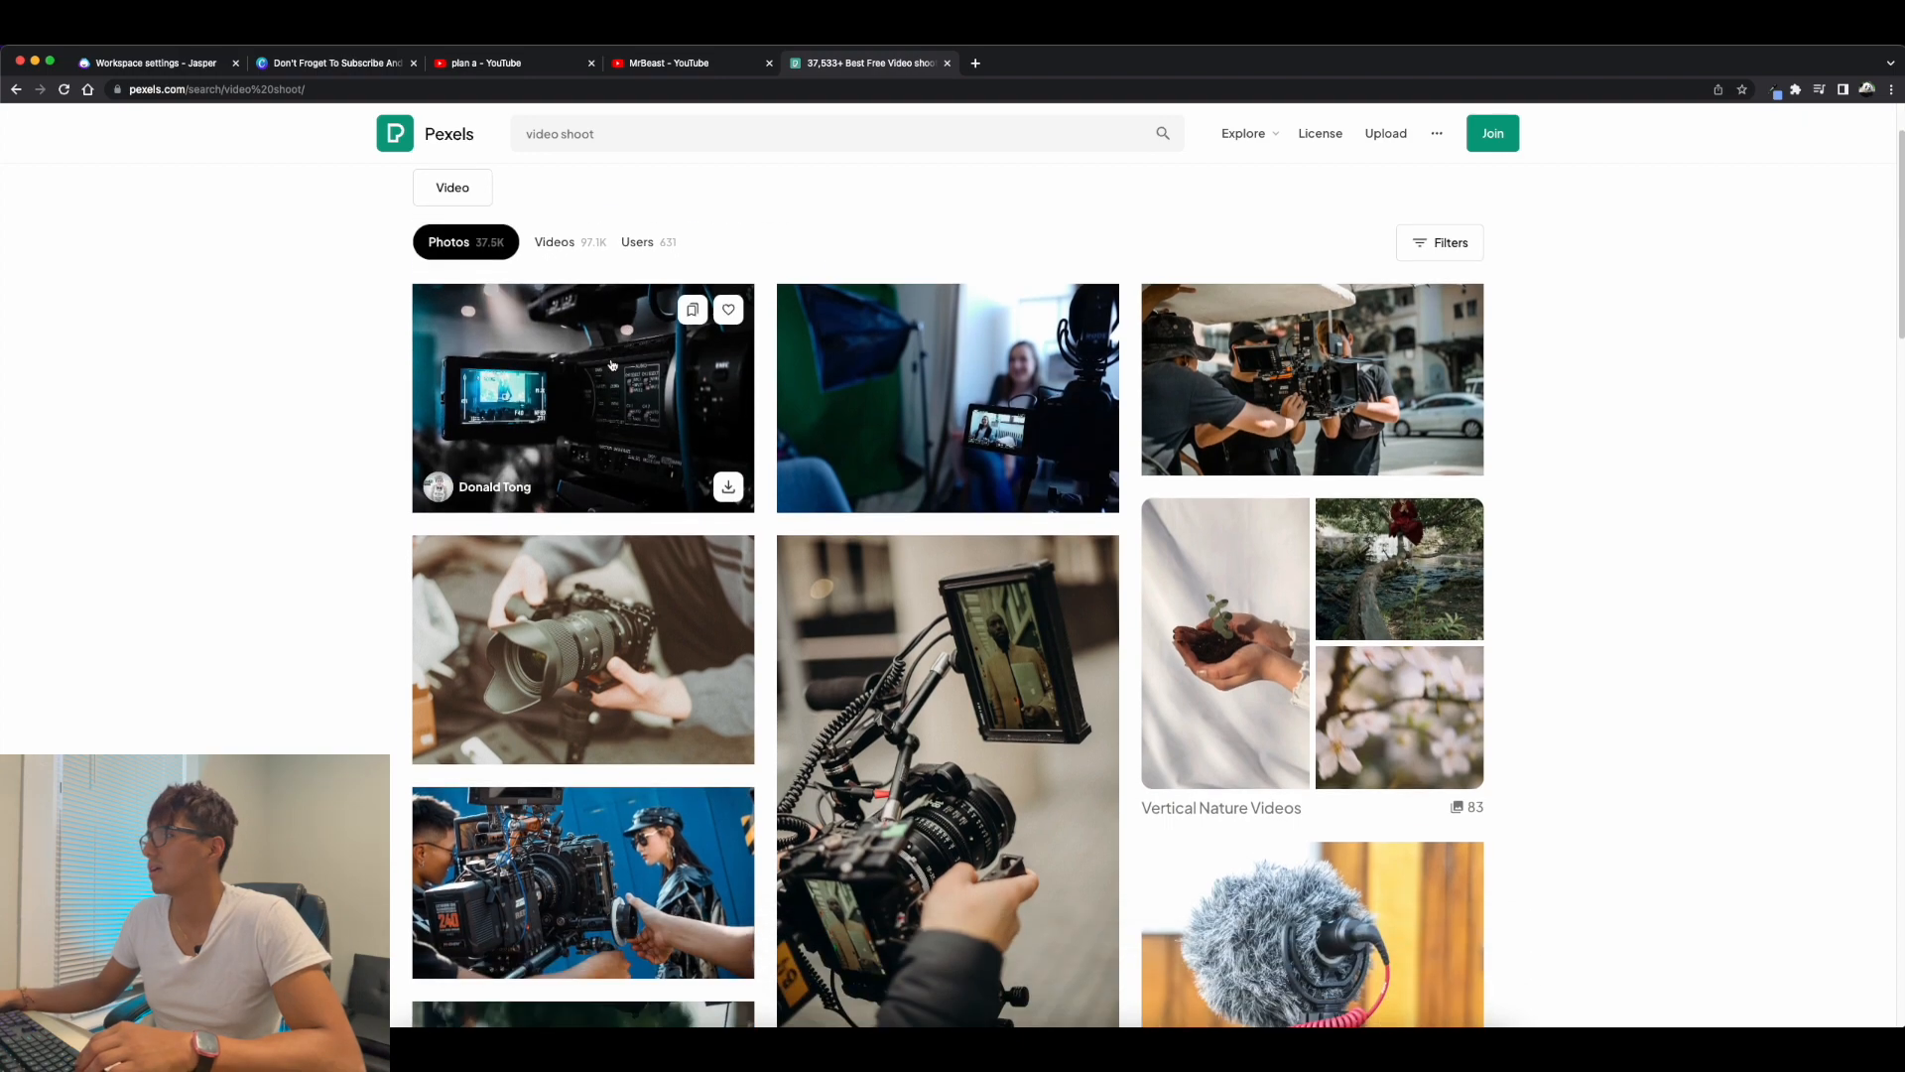
{"action": "scroll", "coordinate": [512, 369], "scroll_direction": "down", "scroll_amount": 2}
{"action": "scroll", "coordinate": [514, 371], "scroll_direction": "up", "scroll_amount": 1}
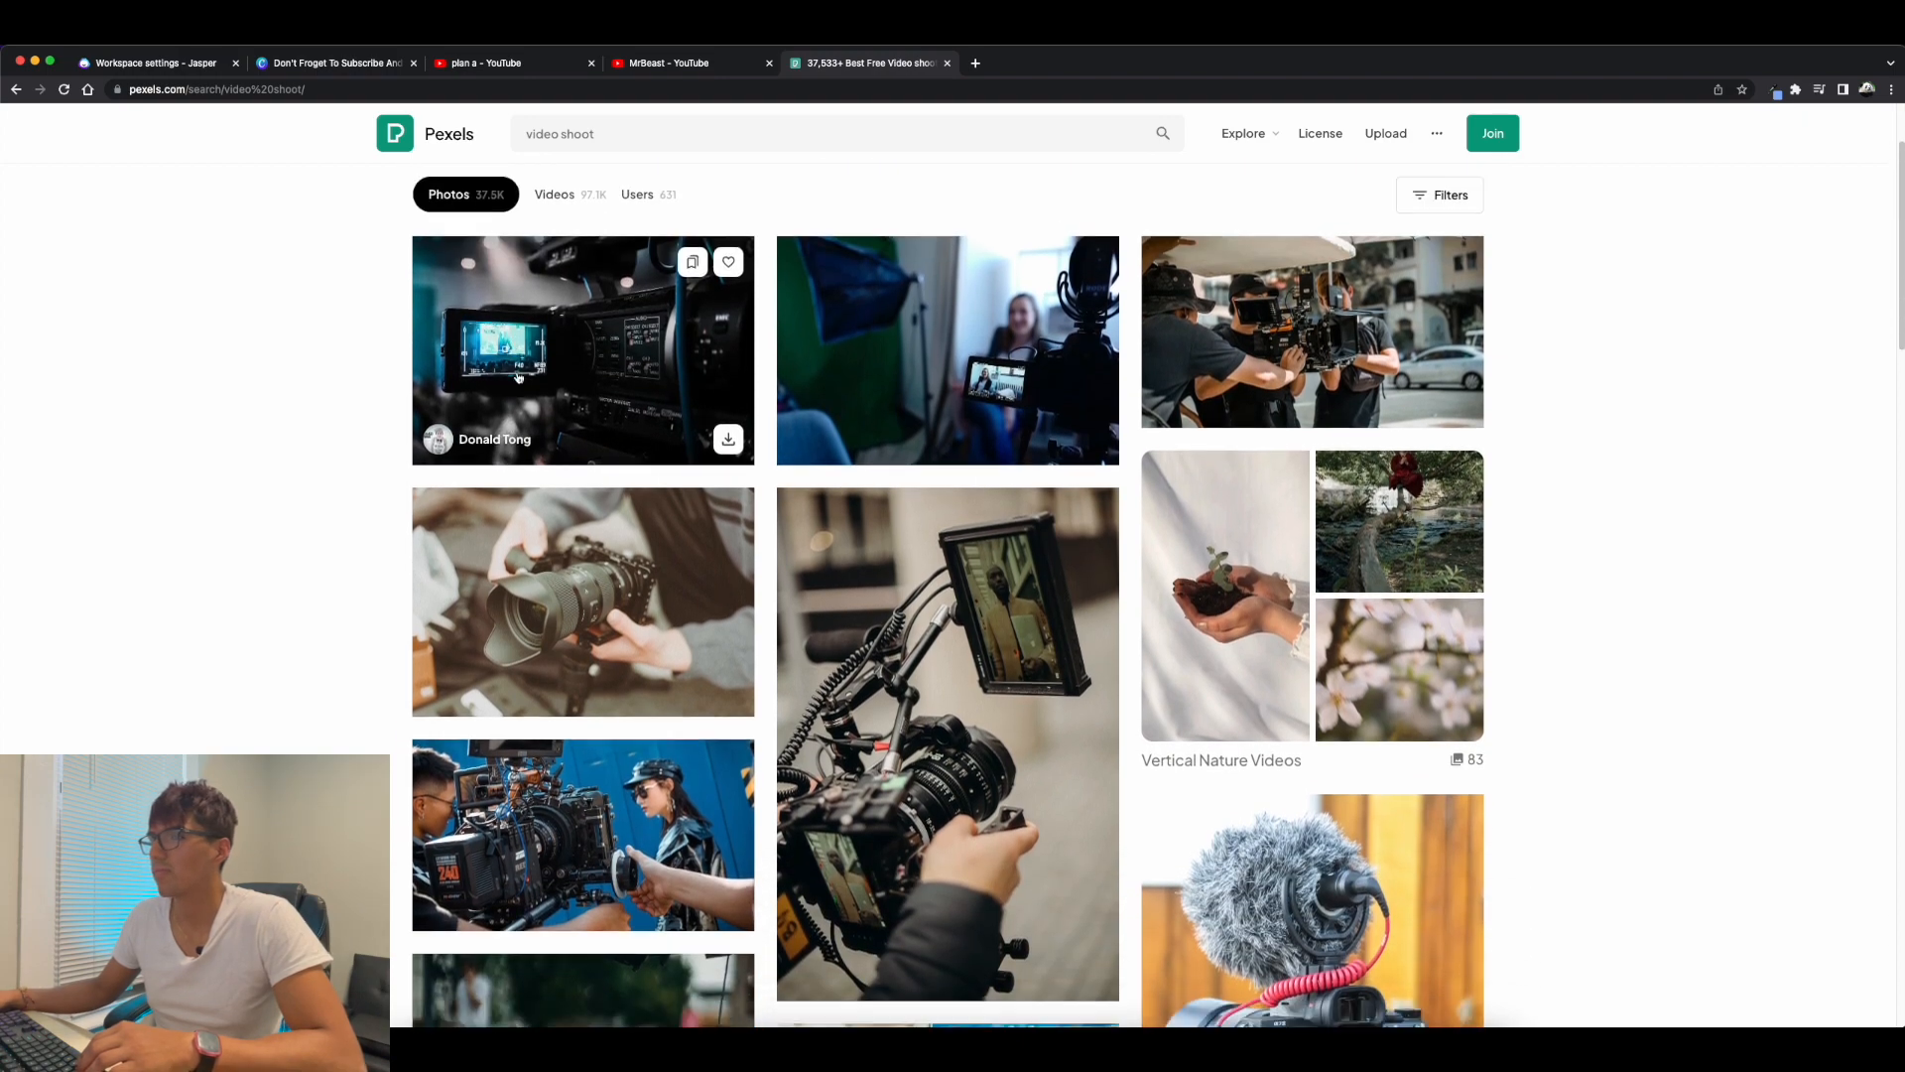
{"action": "scroll", "coordinate": [516, 373], "scroll_direction": "down", "scroll_amount": 3}
{"action": "scroll", "coordinate": [516, 373], "scroll_direction": "down", "scroll_amount": 8}
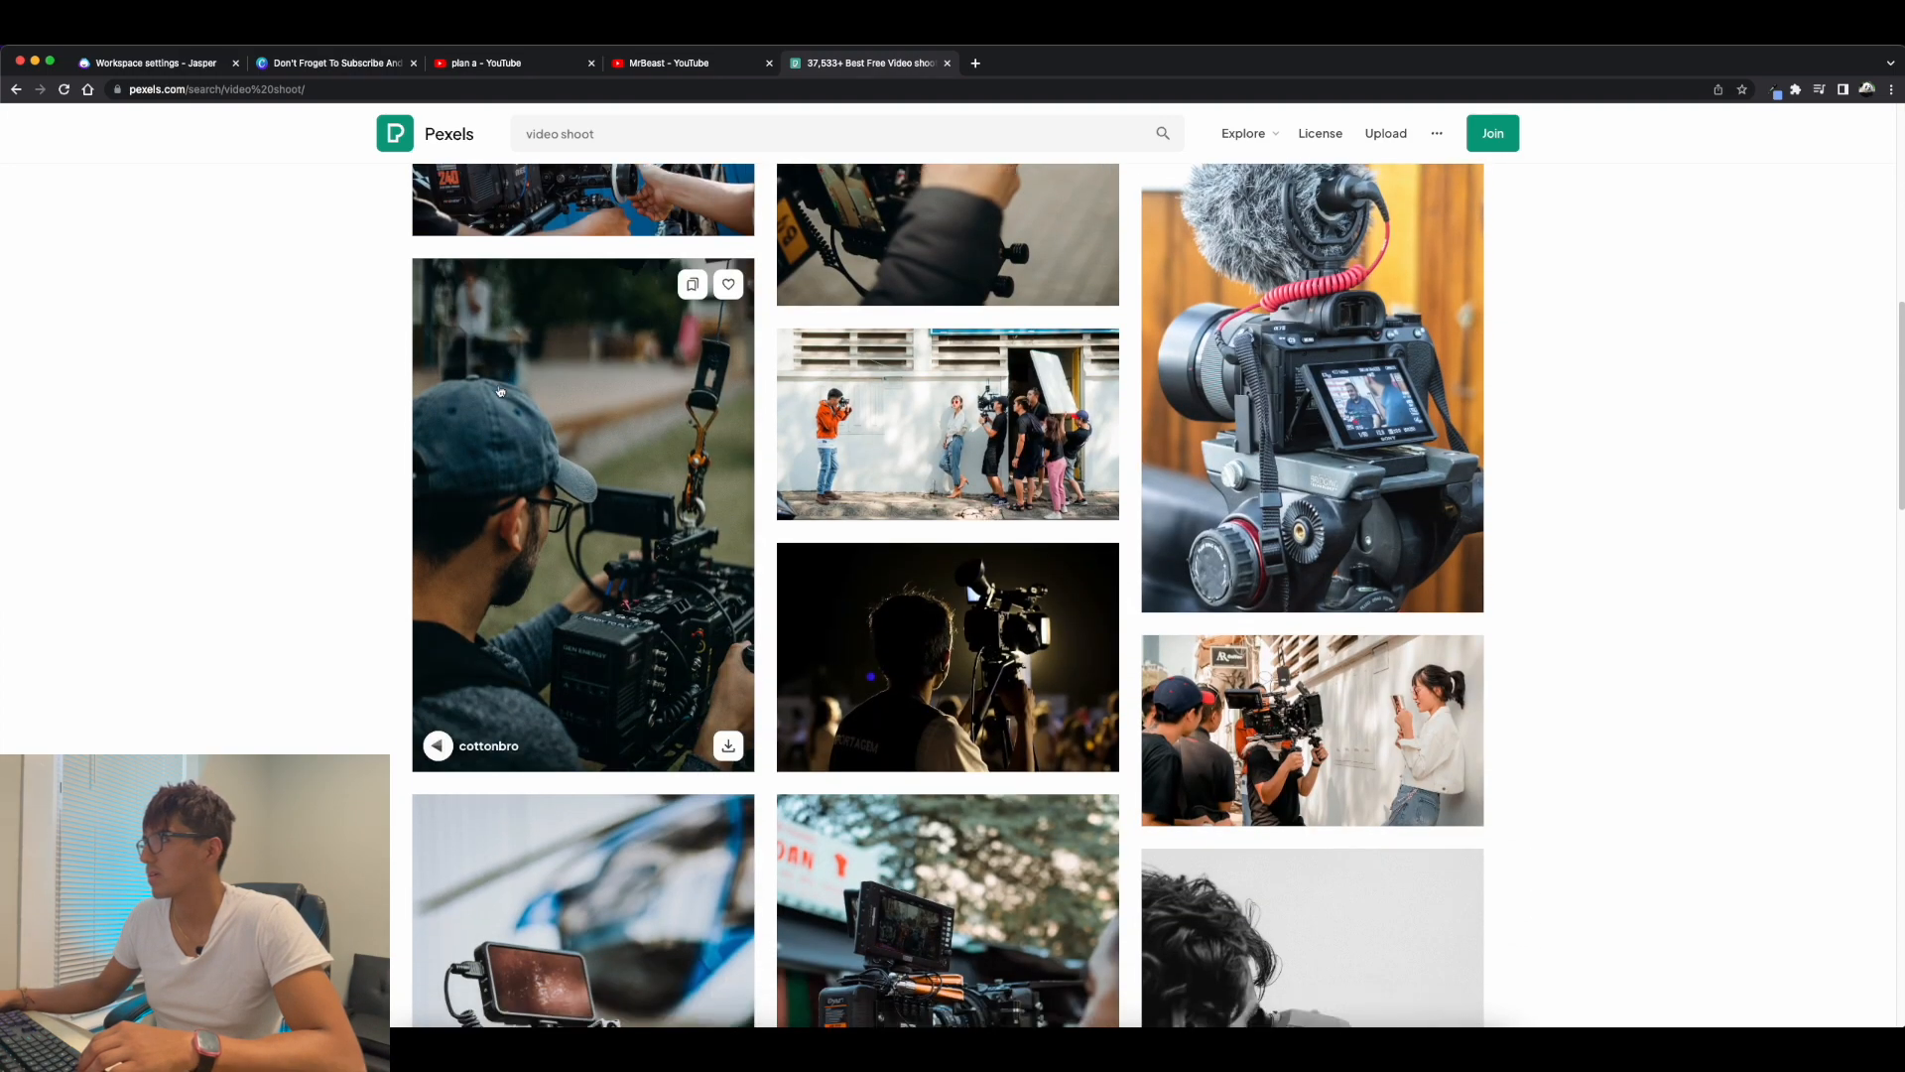
{"action": "scroll", "coordinate": [499, 390], "scroll_direction": "down", "scroll_amount": 1}
{"action": "scroll", "coordinate": [595, 392], "scroll_direction": "up", "scroll_amount": 5}
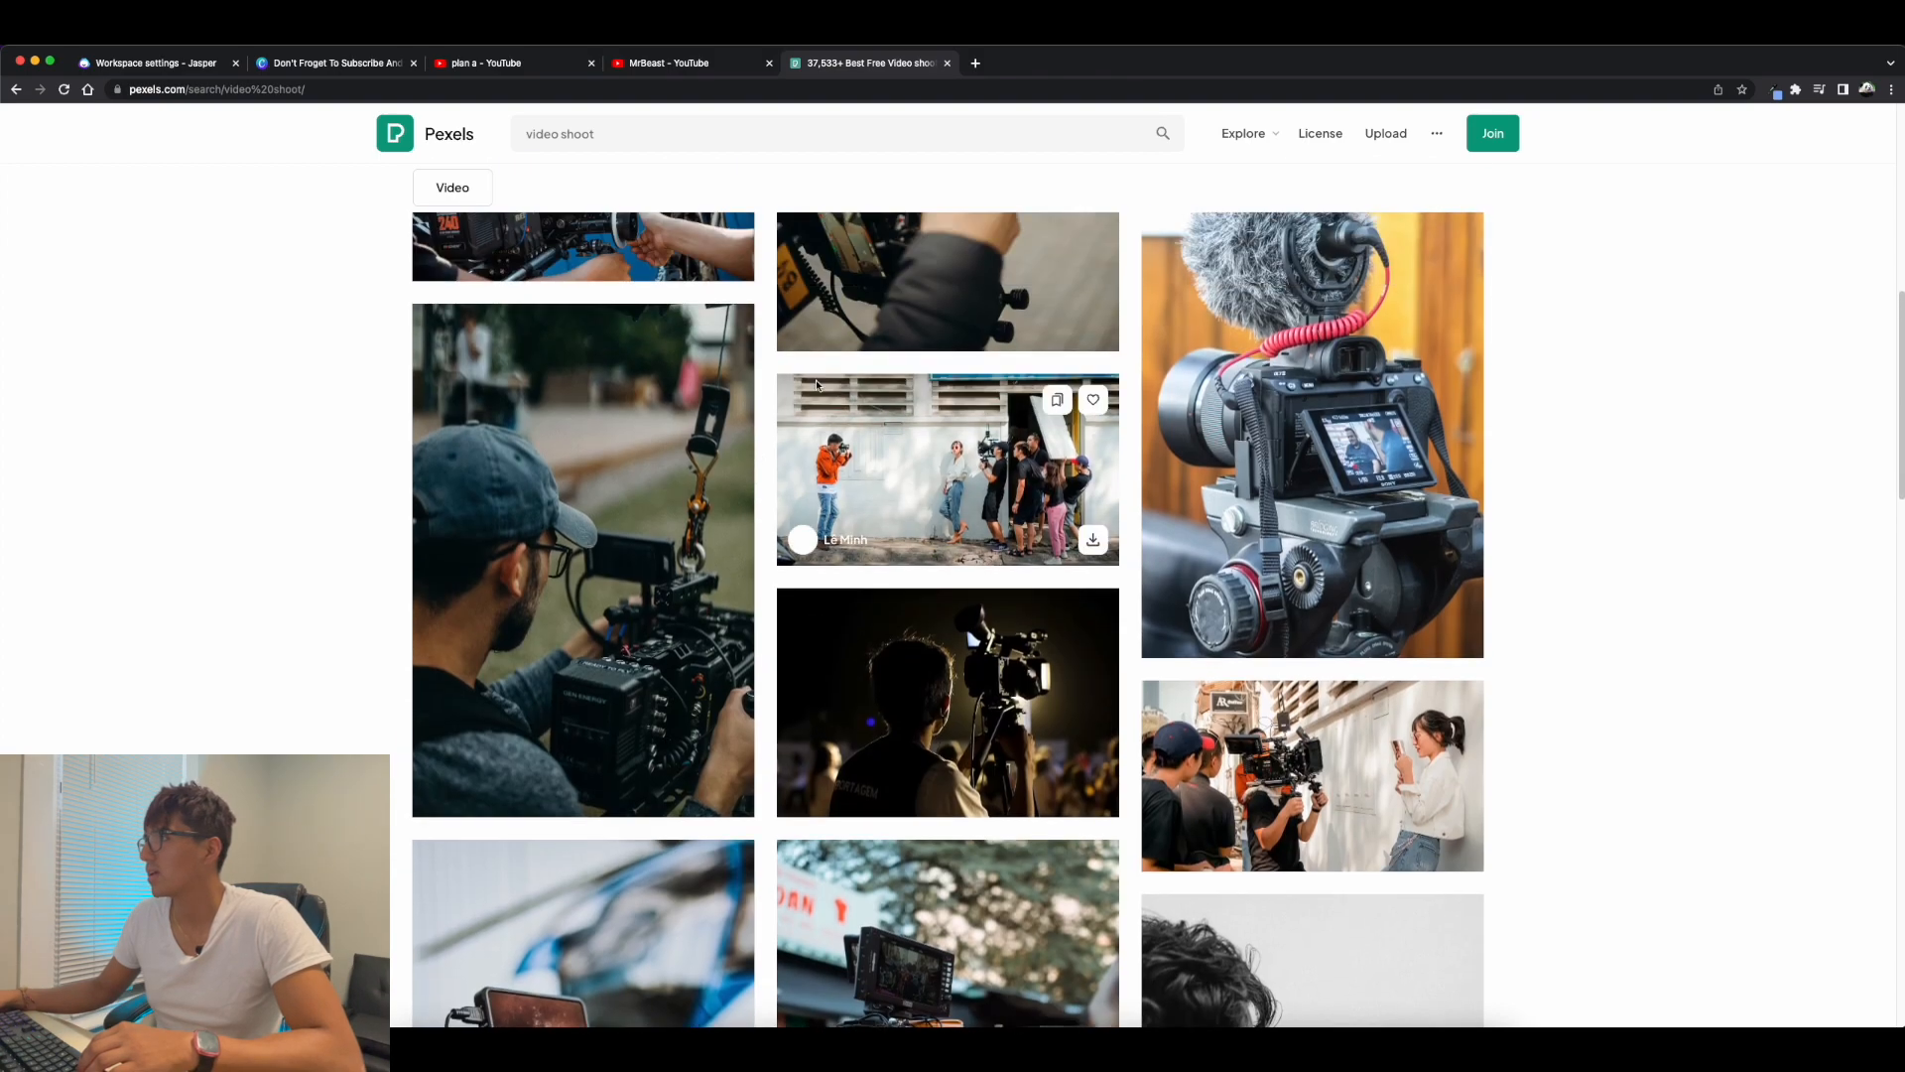
{"action": "scroll", "coordinate": [836, 400], "scroll_direction": "up", "scroll_amount": 3}
{"action": "scroll", "coordinate": [1198, 525], "scroll_direction": "down", "scroll_amount": 12}
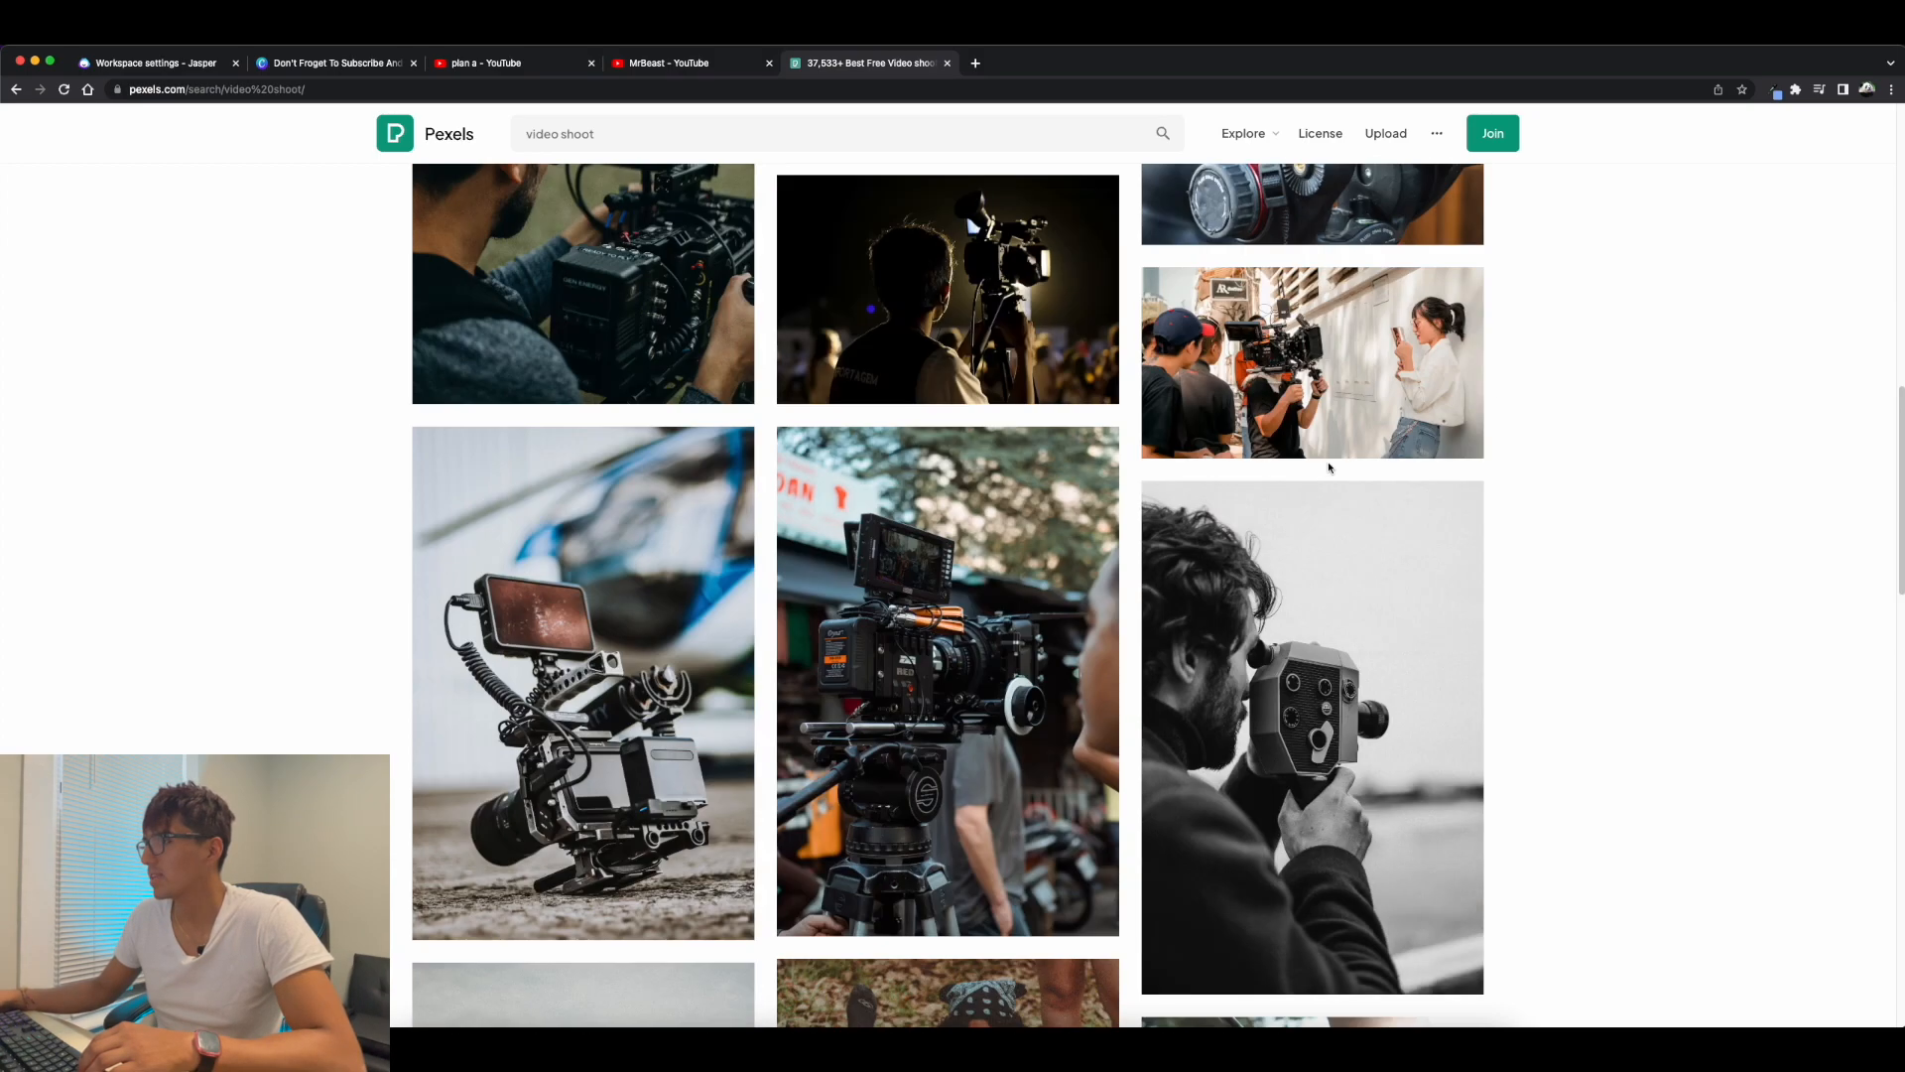
{"action": "scroll", "coordinate": [1197, 525], "scroll_direction": "down", "scroll_amount": 4}
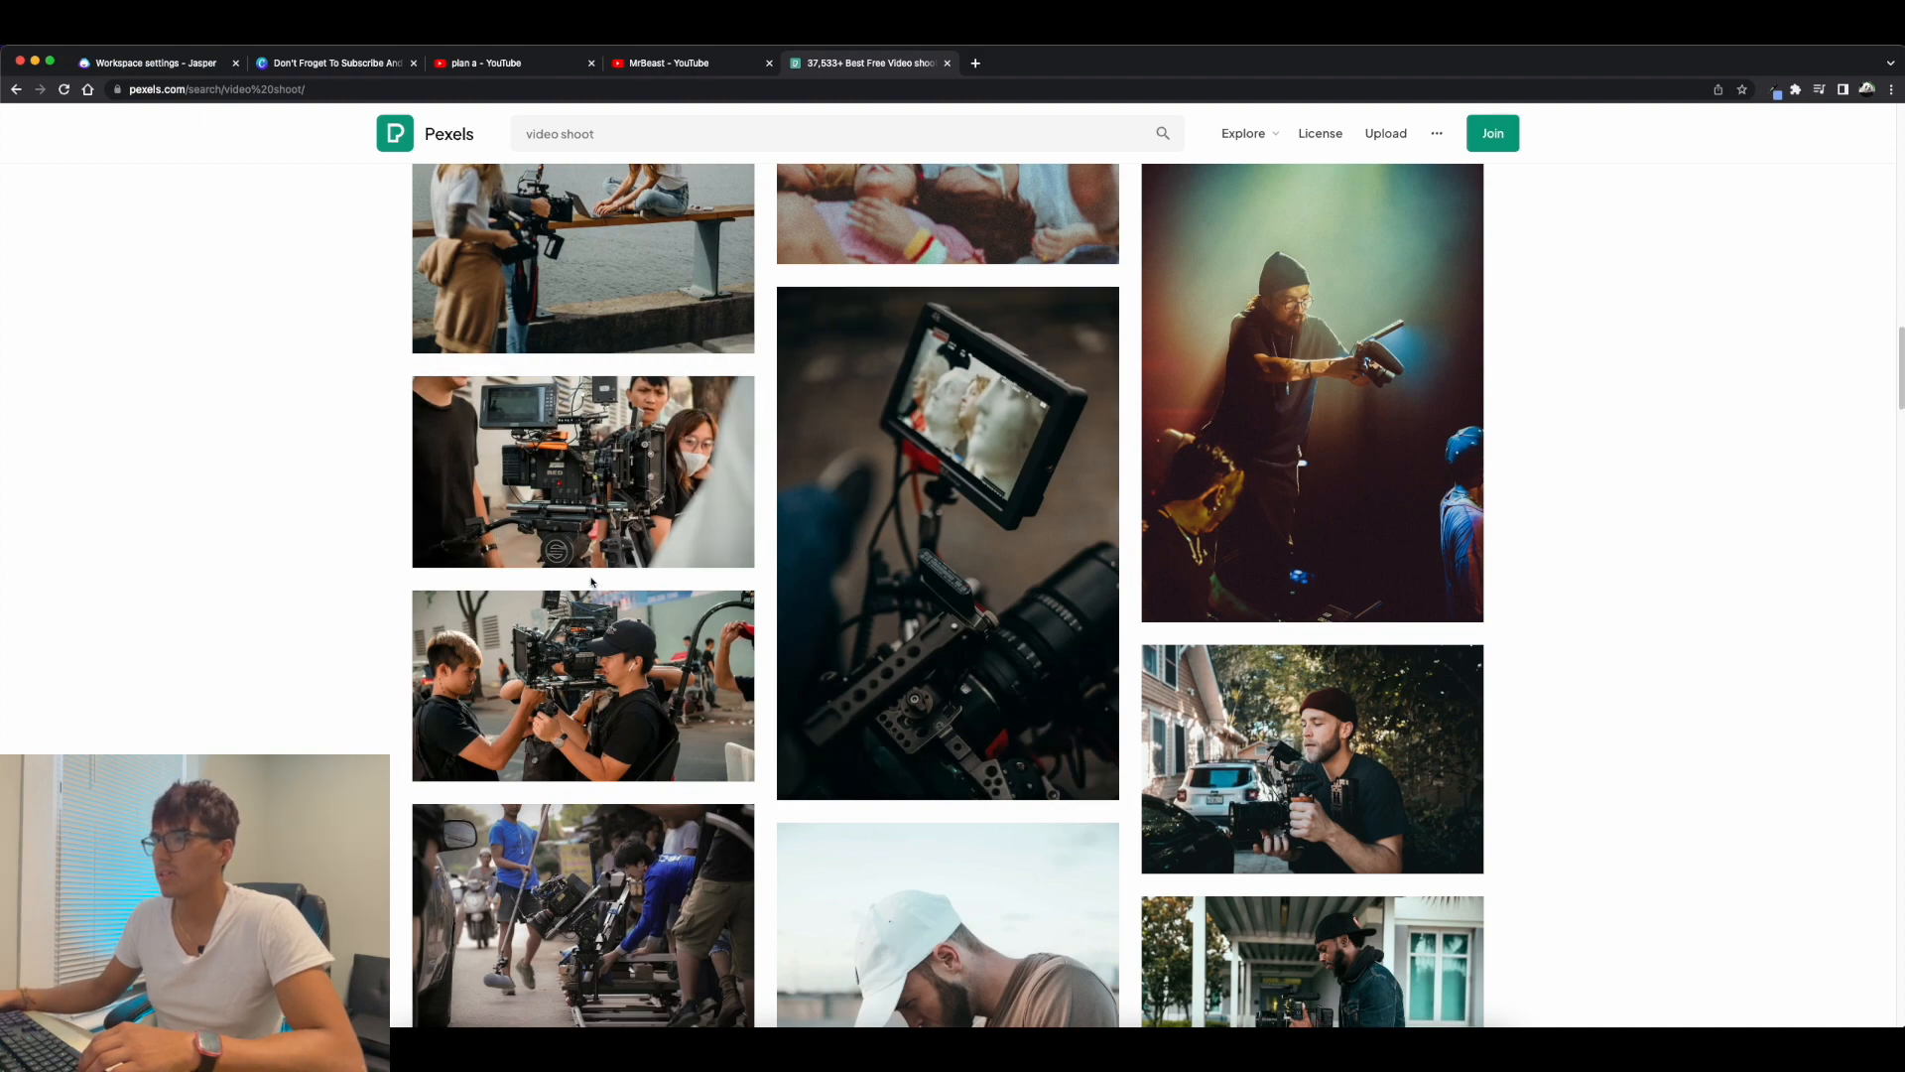
{"action": "scroll", "coordinate": [572, 501], "scroll_direction": "down", "scroll_amount": 10}
{"action": "scroll", "coordinate": [645, 591], "scroll_direction": "down", "scroll_amount": 15}
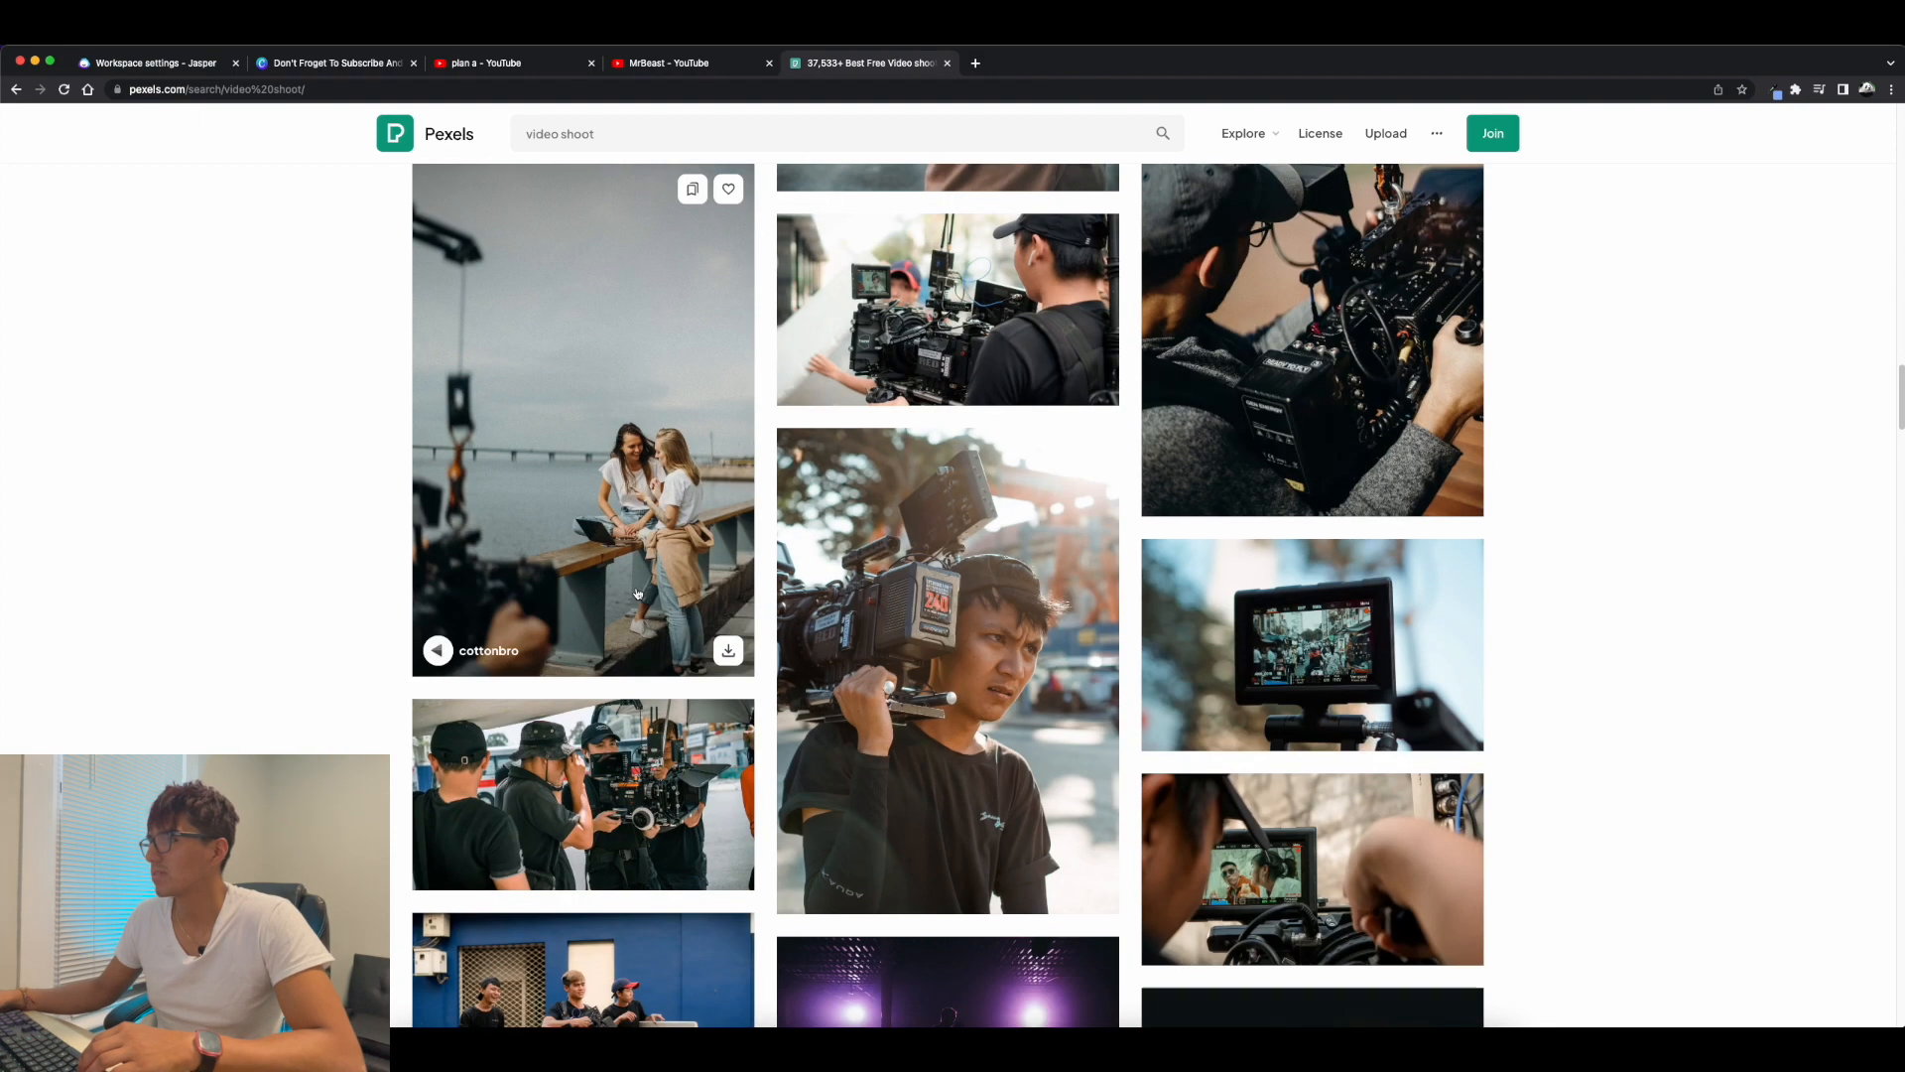
{"action": "scroll", "coordinate": [676, 583], "scroll_direction": "down", "scroll_amount": 5}
{"action": "scroll", "coordinate": [676, 582], "scroll_direction": "up", "scroll_amount": 20}
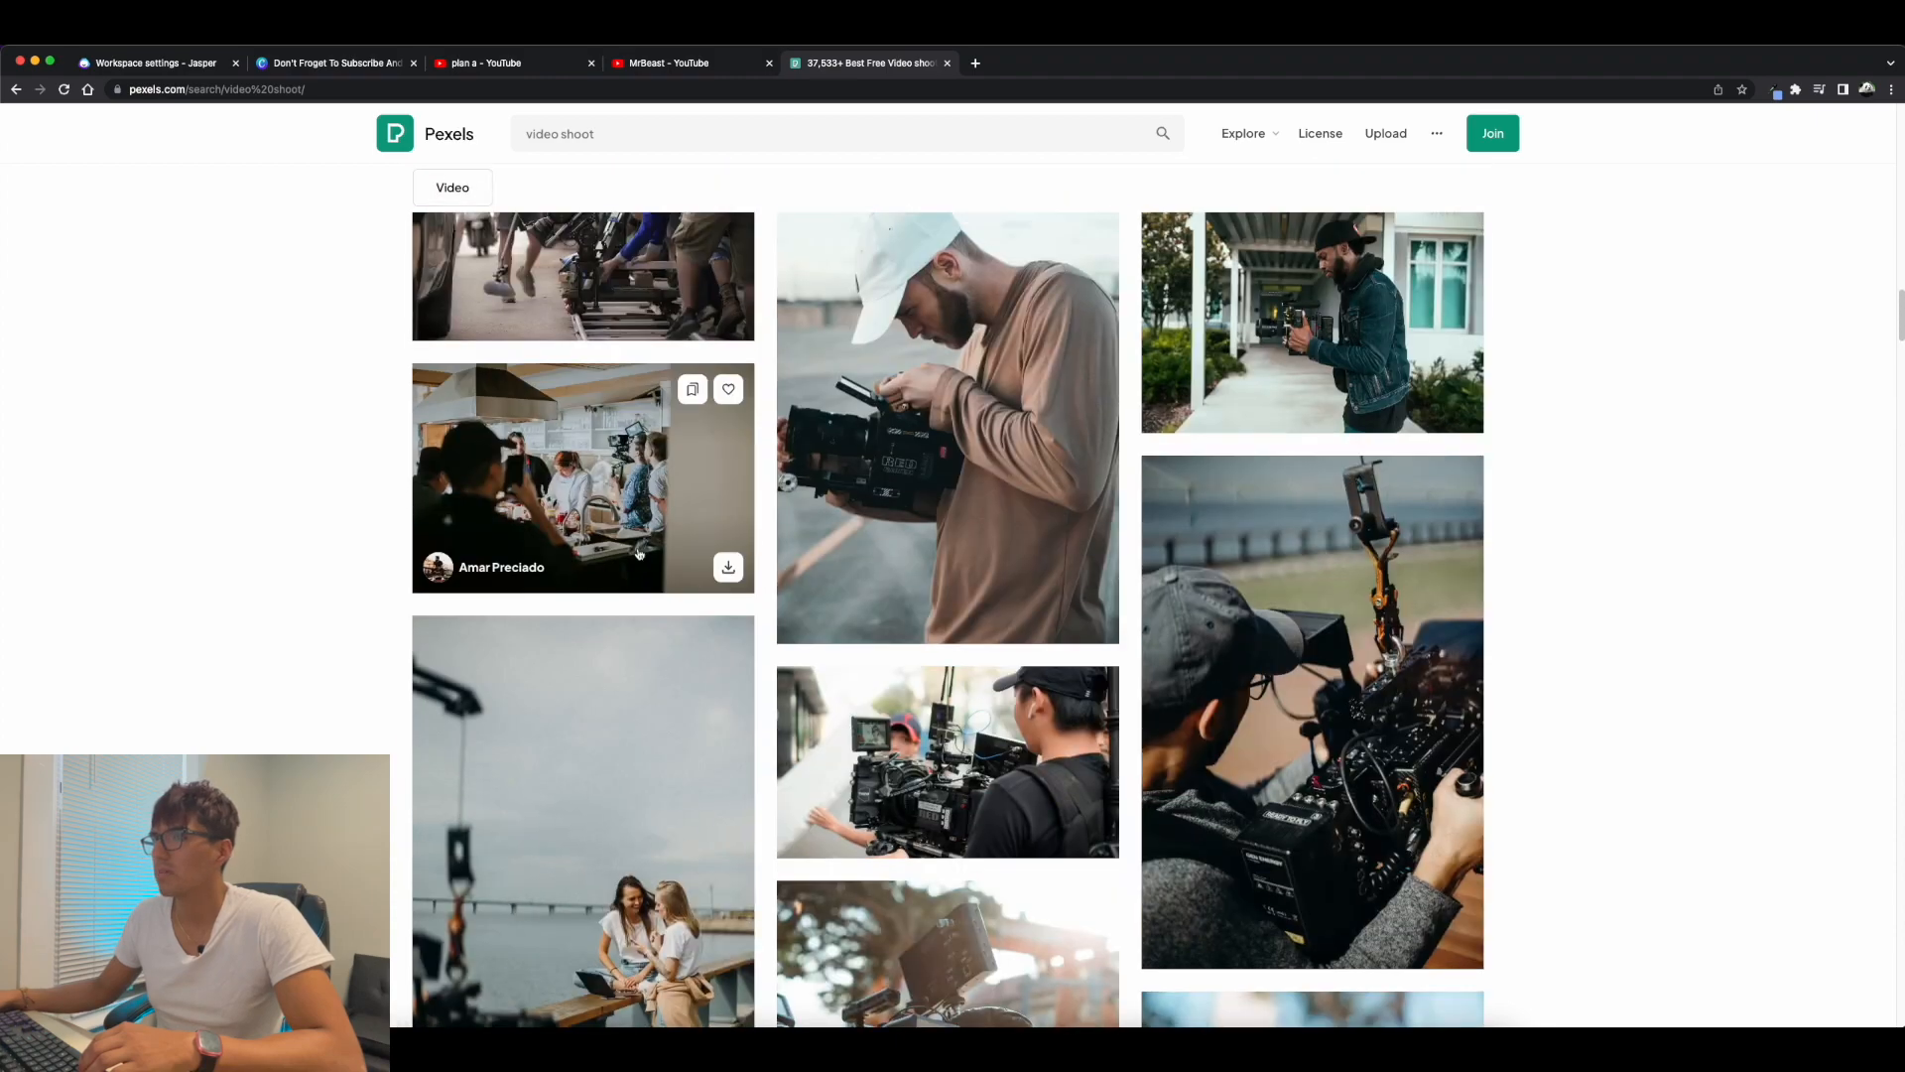
{"action": "scroll", "coordinate": [685, 466], "scroll_direction": "up", "scroll_amount": 3}
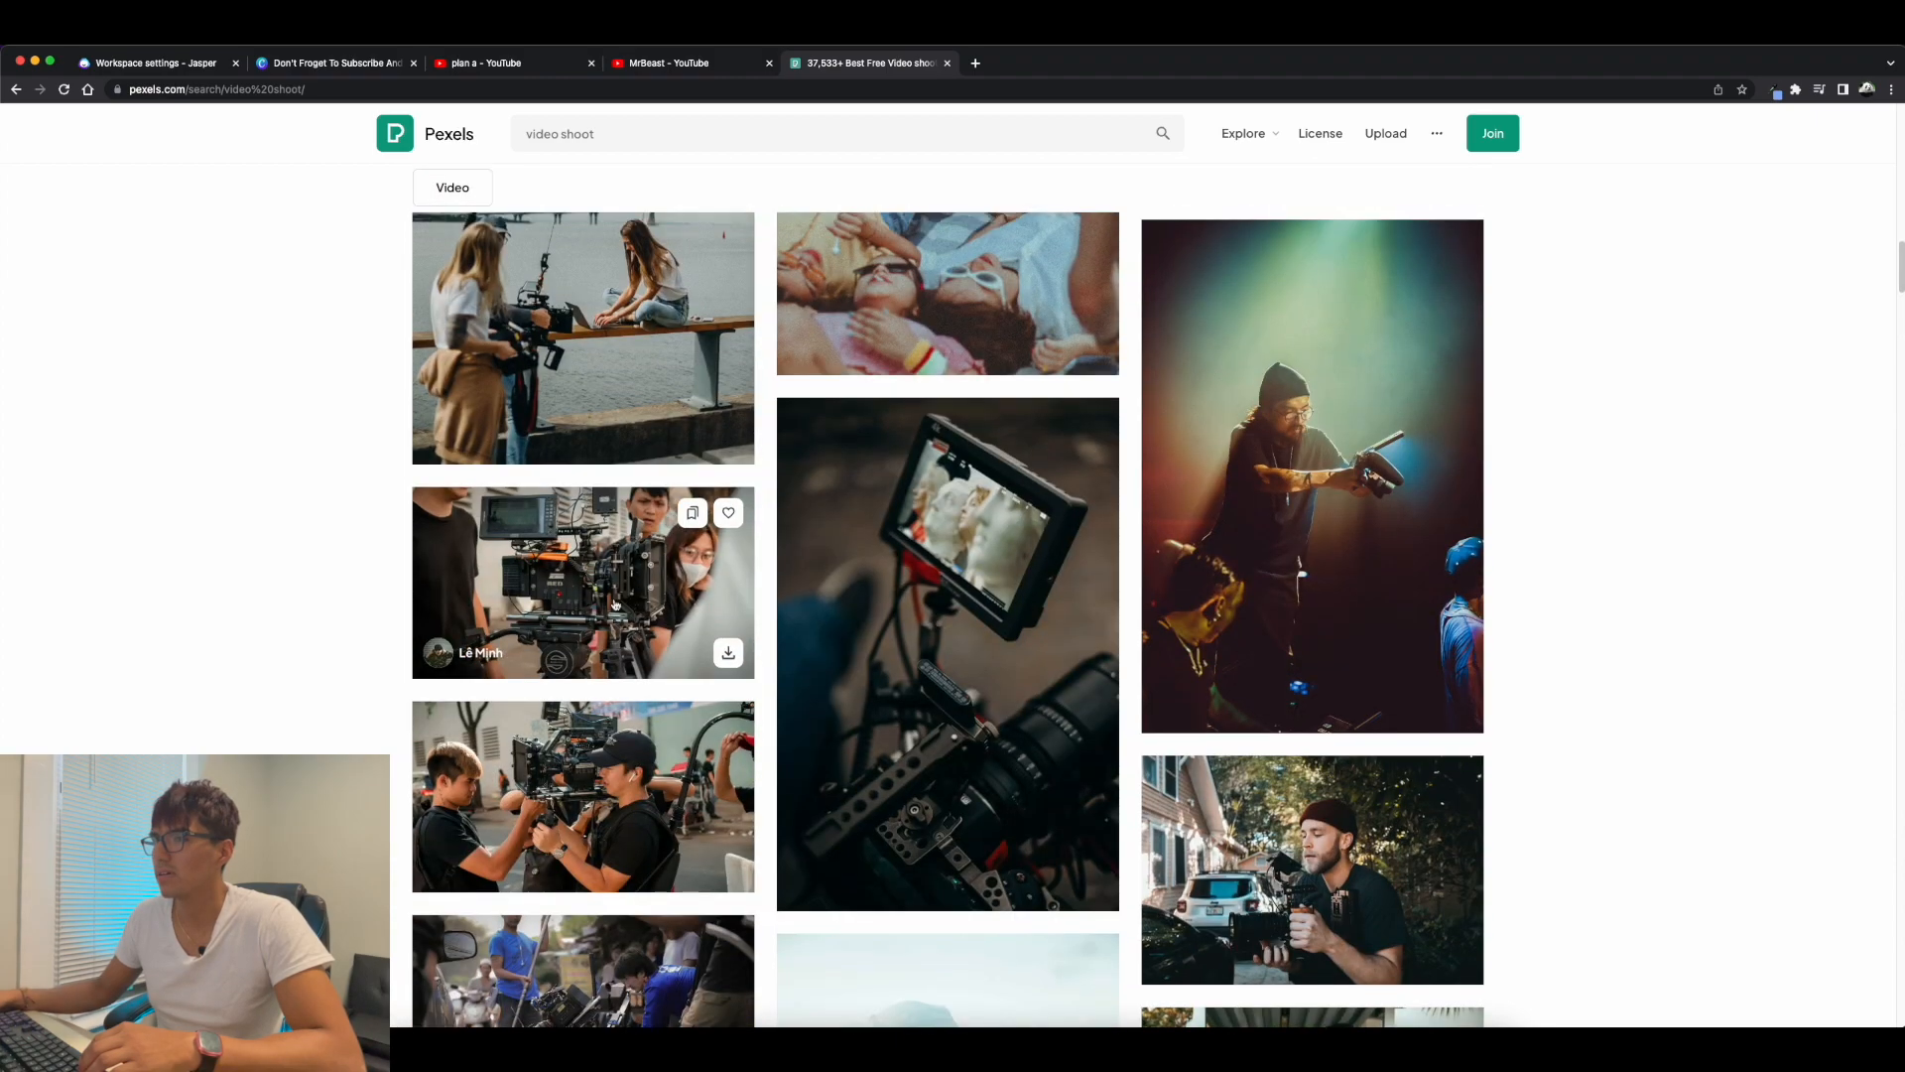
{"action": "scroll", "coordinate": [630, 645], "scroll_direction": "down", "scroll_amount": 2}
{"action": "scroll", "coordinate": [670, 643], "scroll_direction": "up", "scroll_amount": 2}
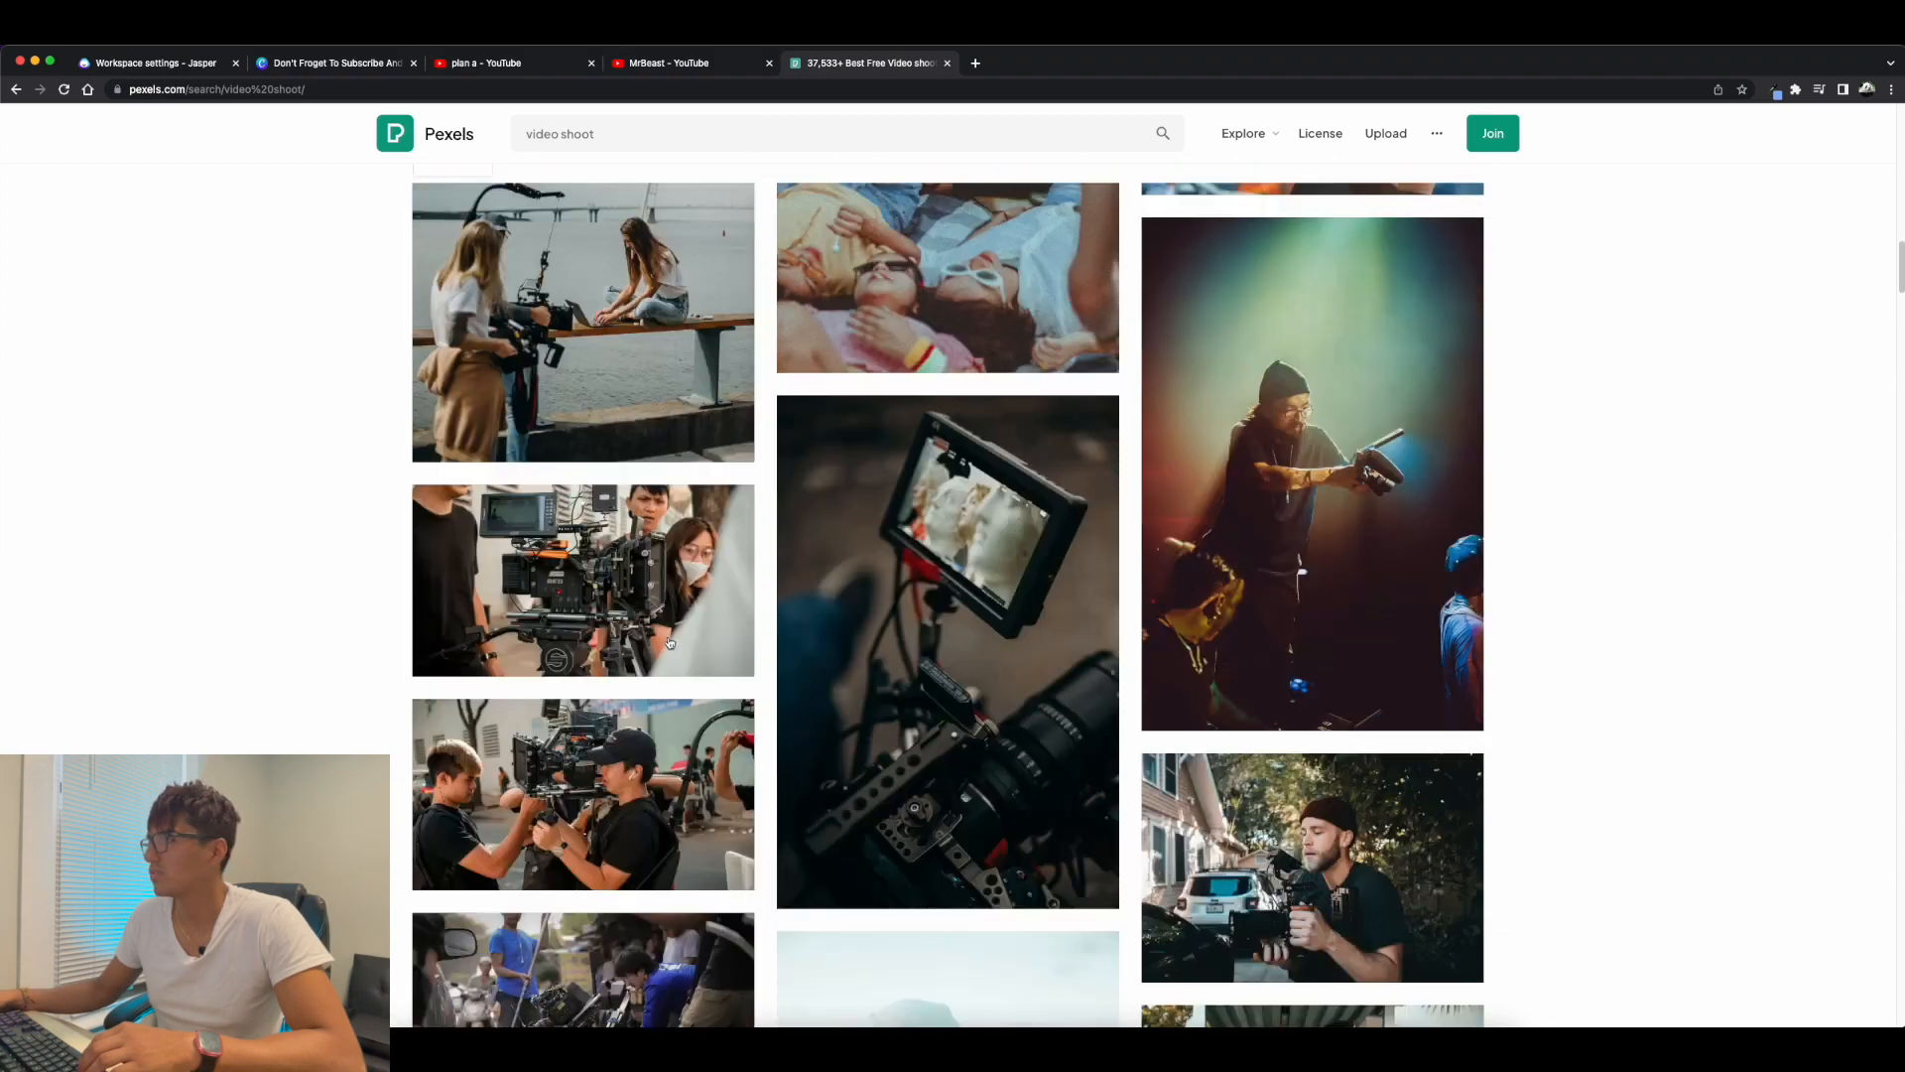
{"action": "scroll", "coordinate": [670, 643], "scroll_direction": "up", "scroll_amount": 12}
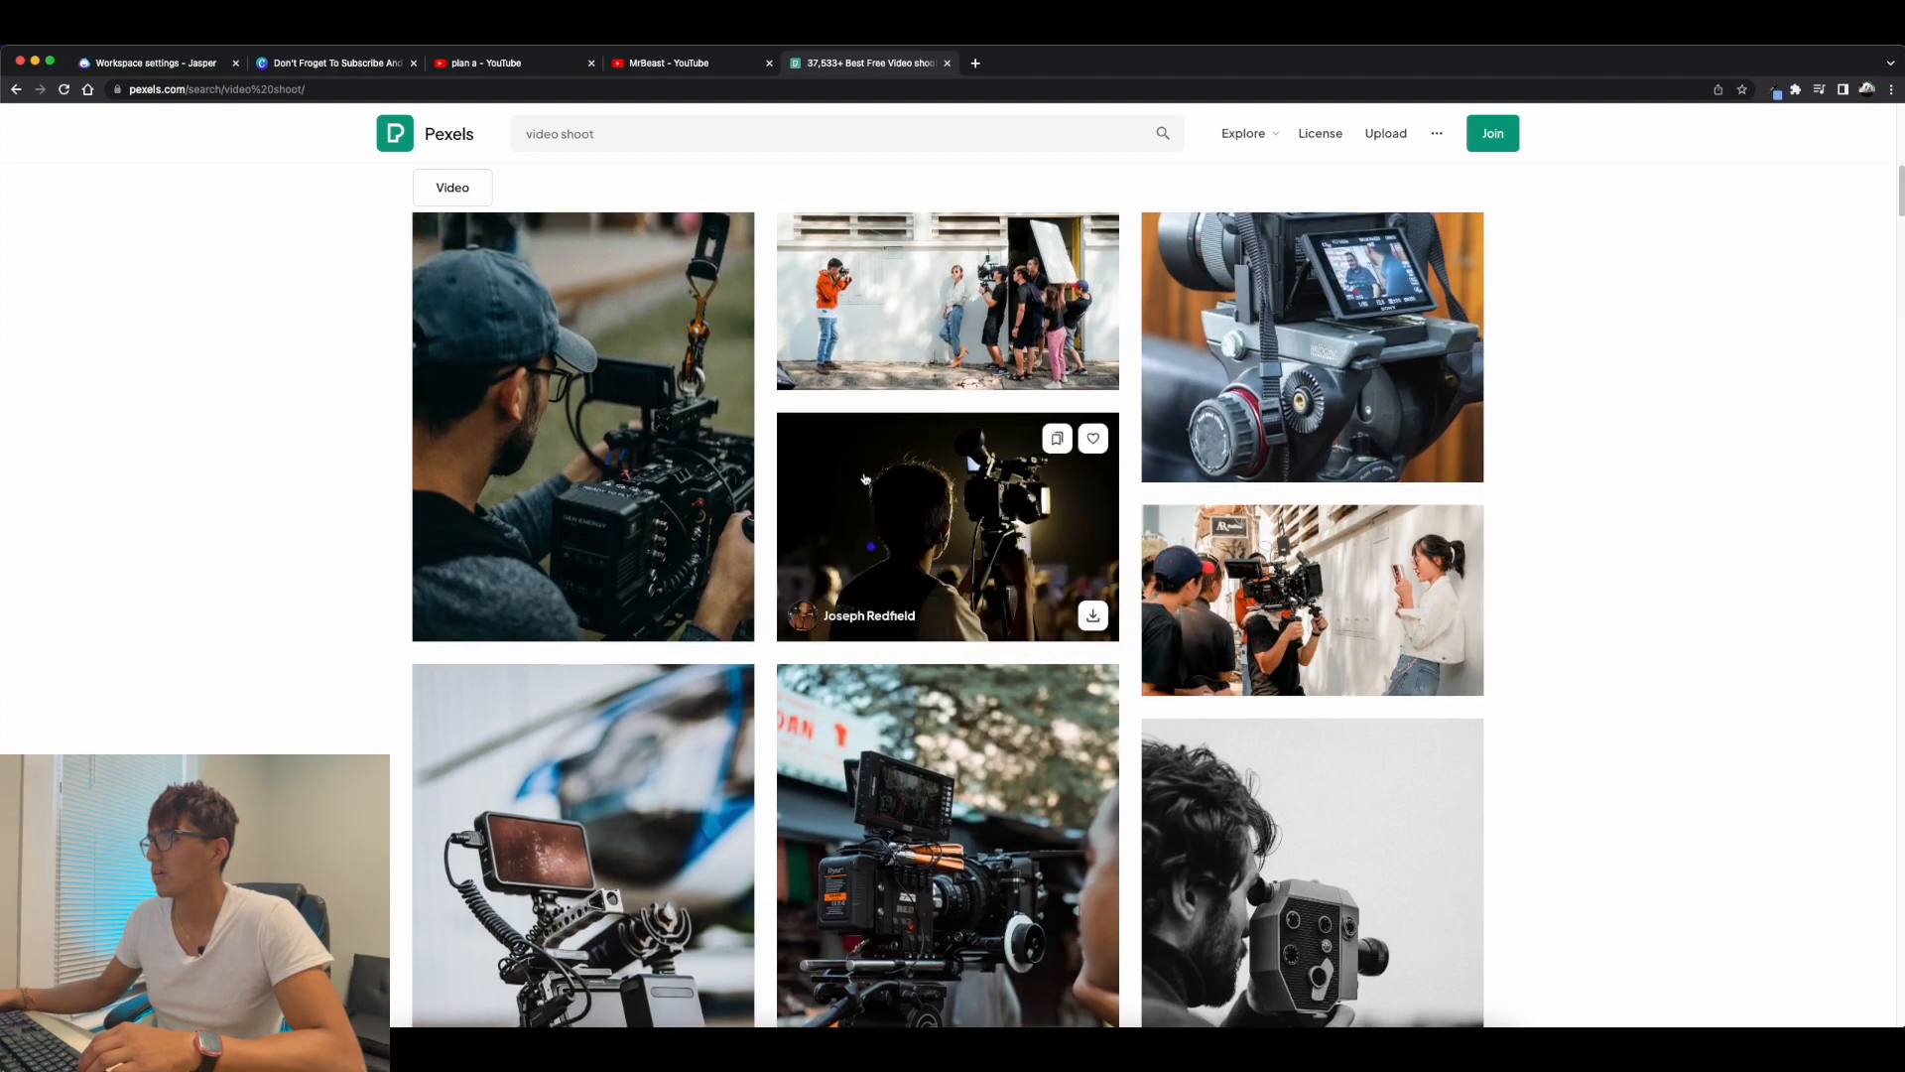
{"action": "left_click", "coordinate": [1090, 616]}
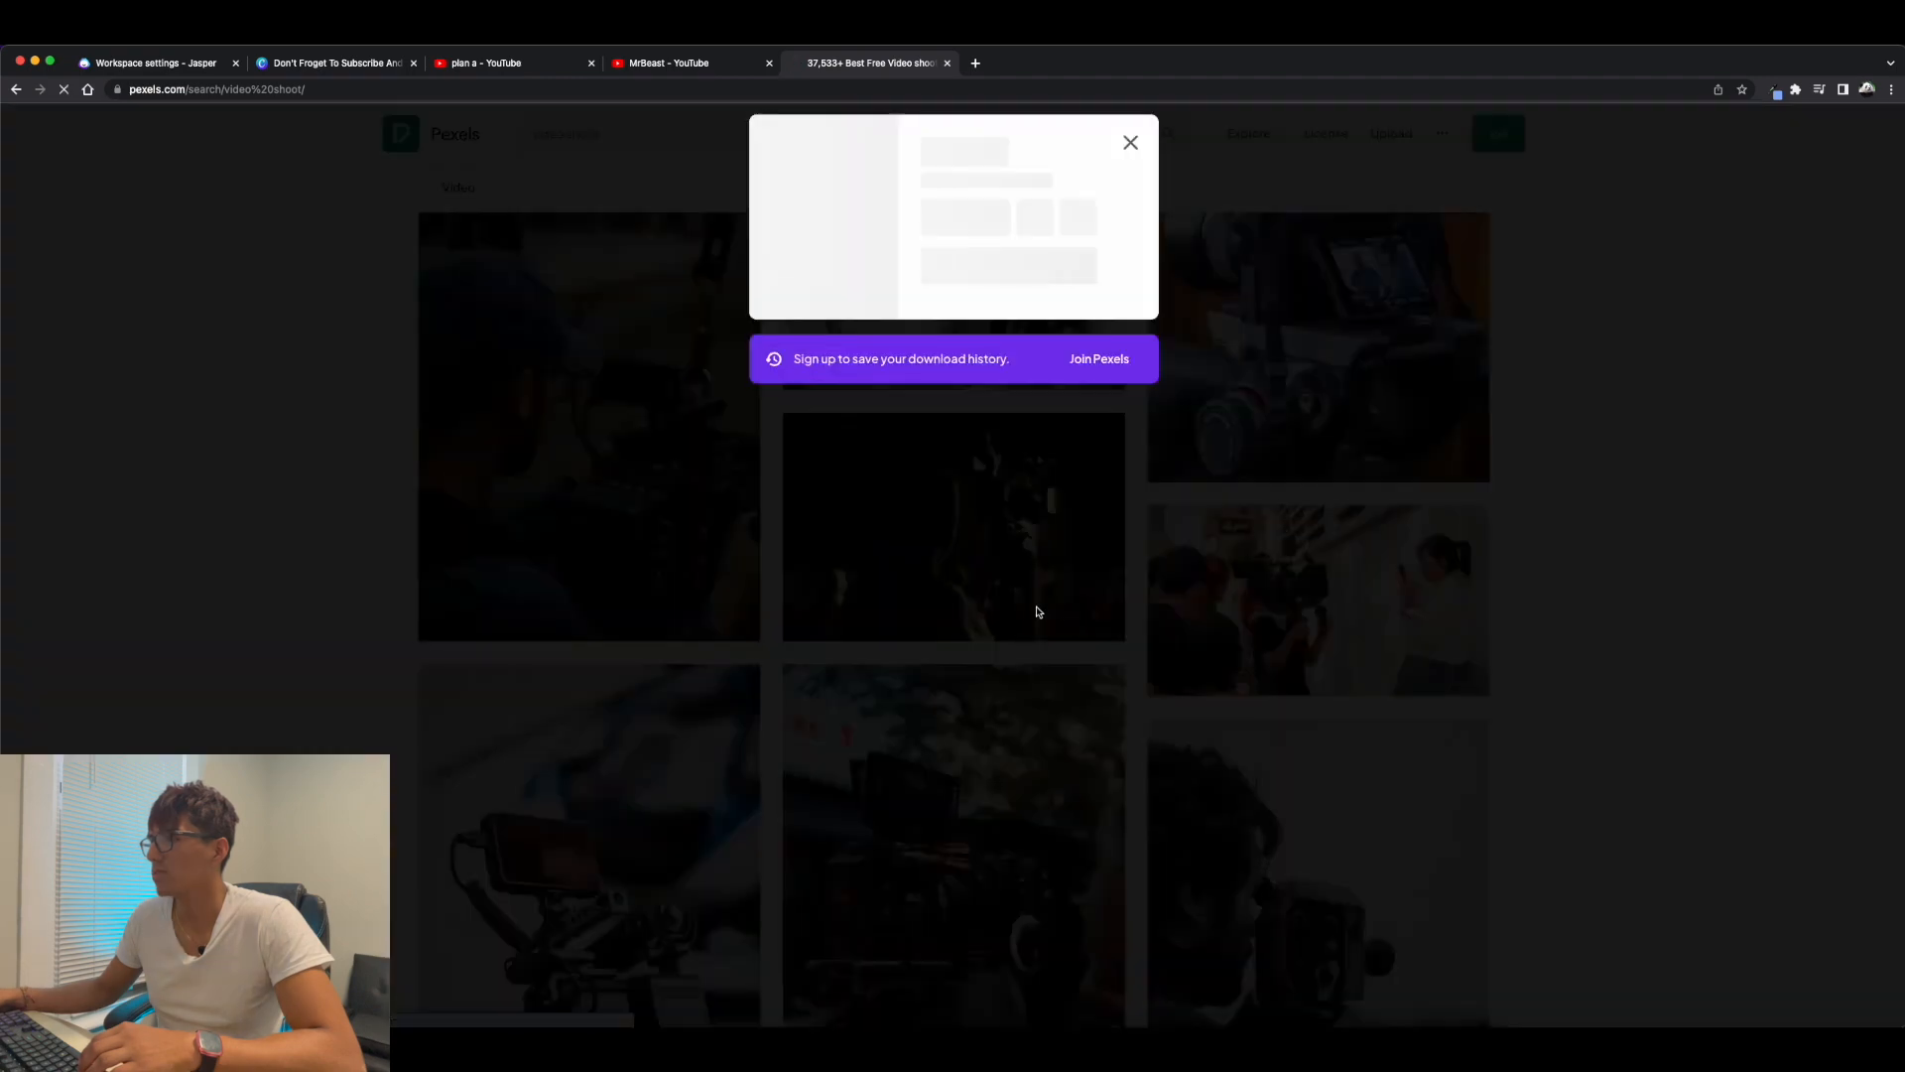
{"action": "left_click", "coordinate": [1133, 137]}
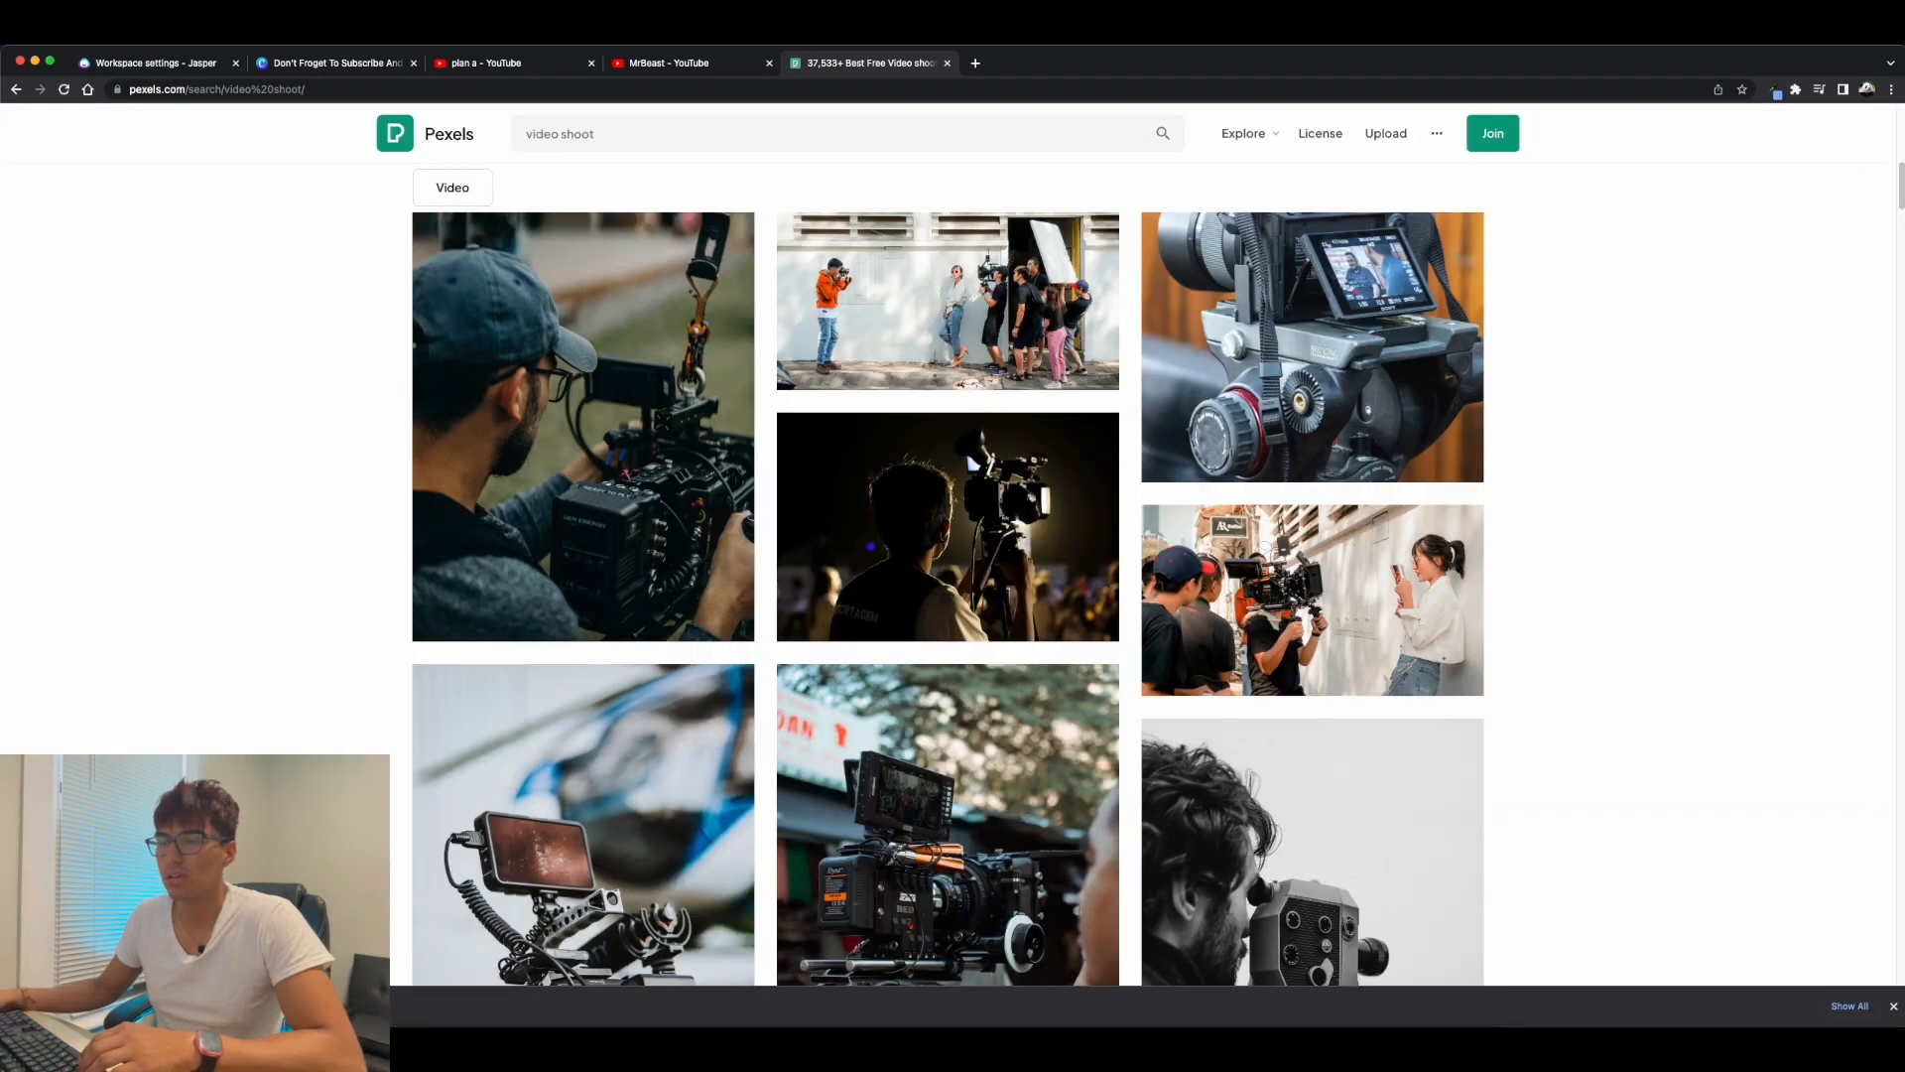
Return to the Canva design and upload the downloaded cameraman photo from the Downloads folder.
{"action": "left_click", "coordinate": [669, 66]}
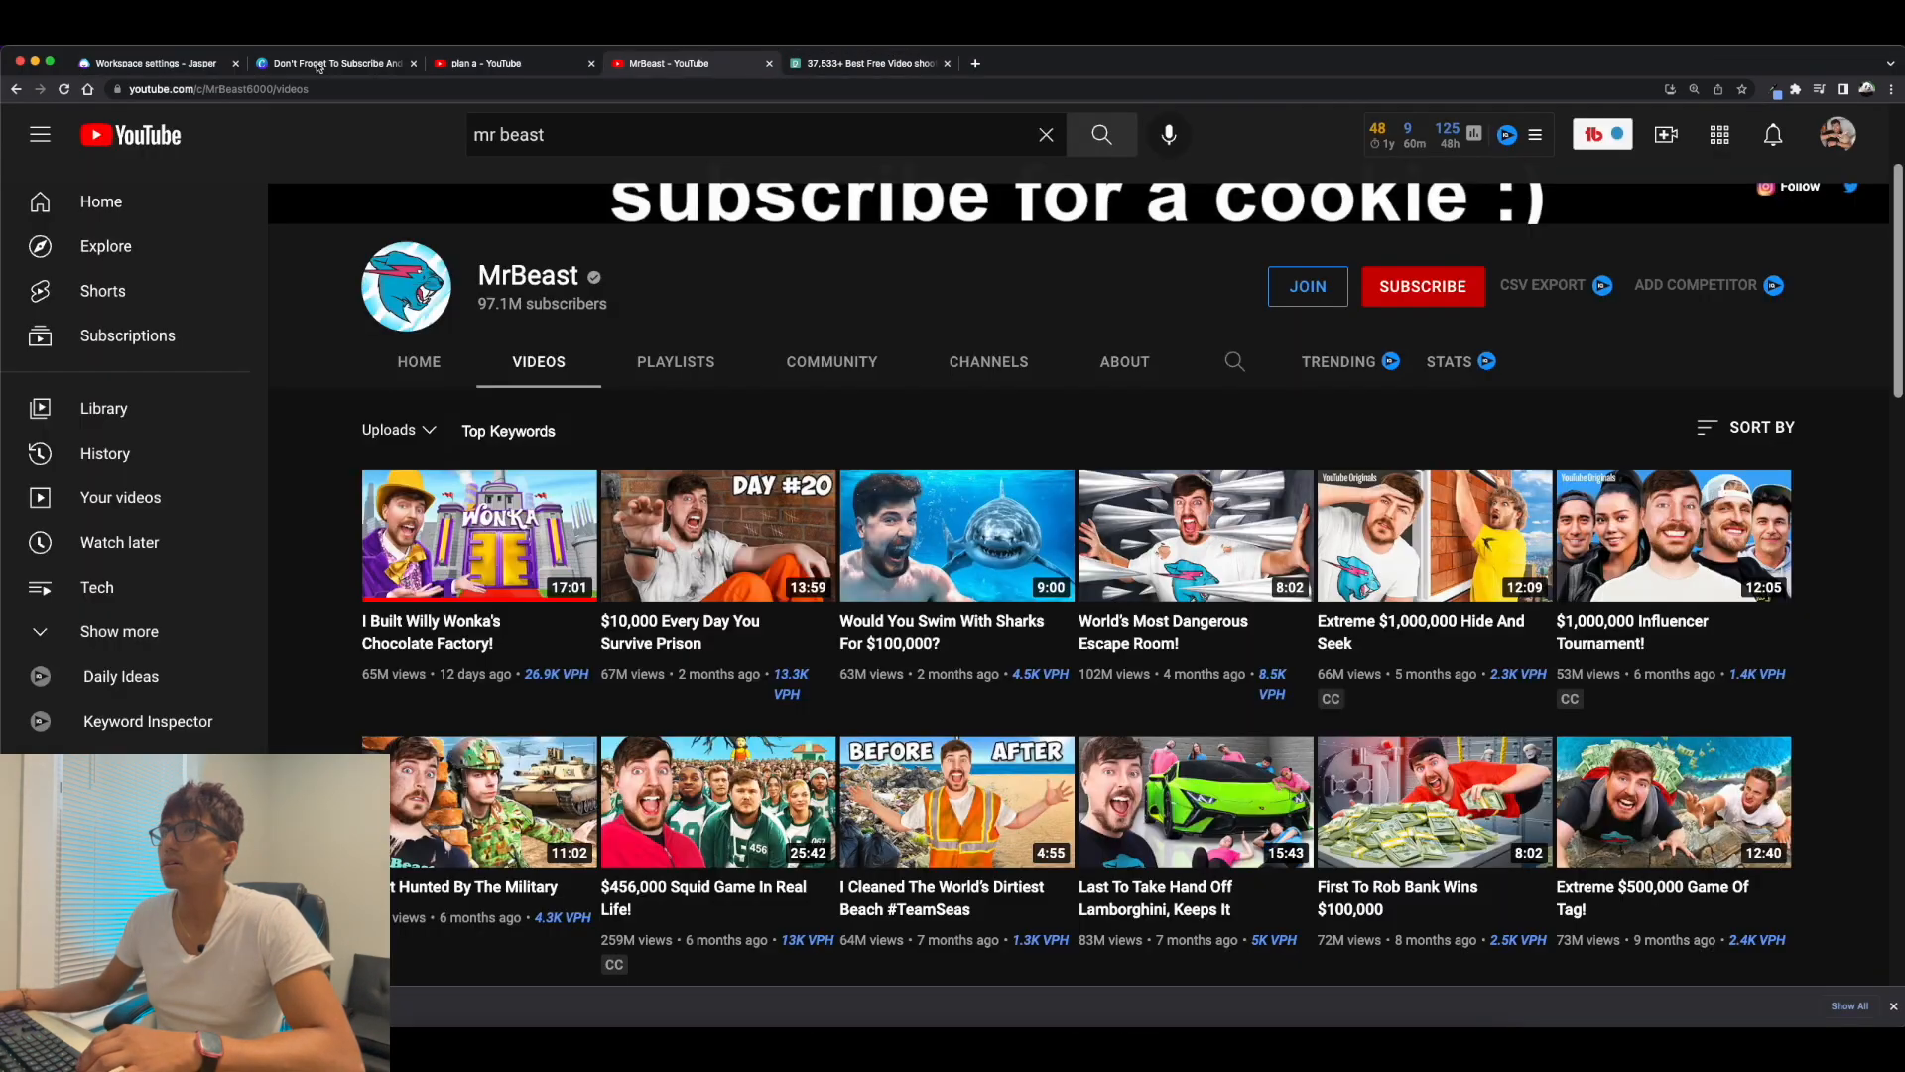
{"action": "left_click", "coordinate": [313, 64]}
{"action": "left_click", "coordinate": [169, 64]}
{"action": "left_click", "coordinate": [333, 64]}
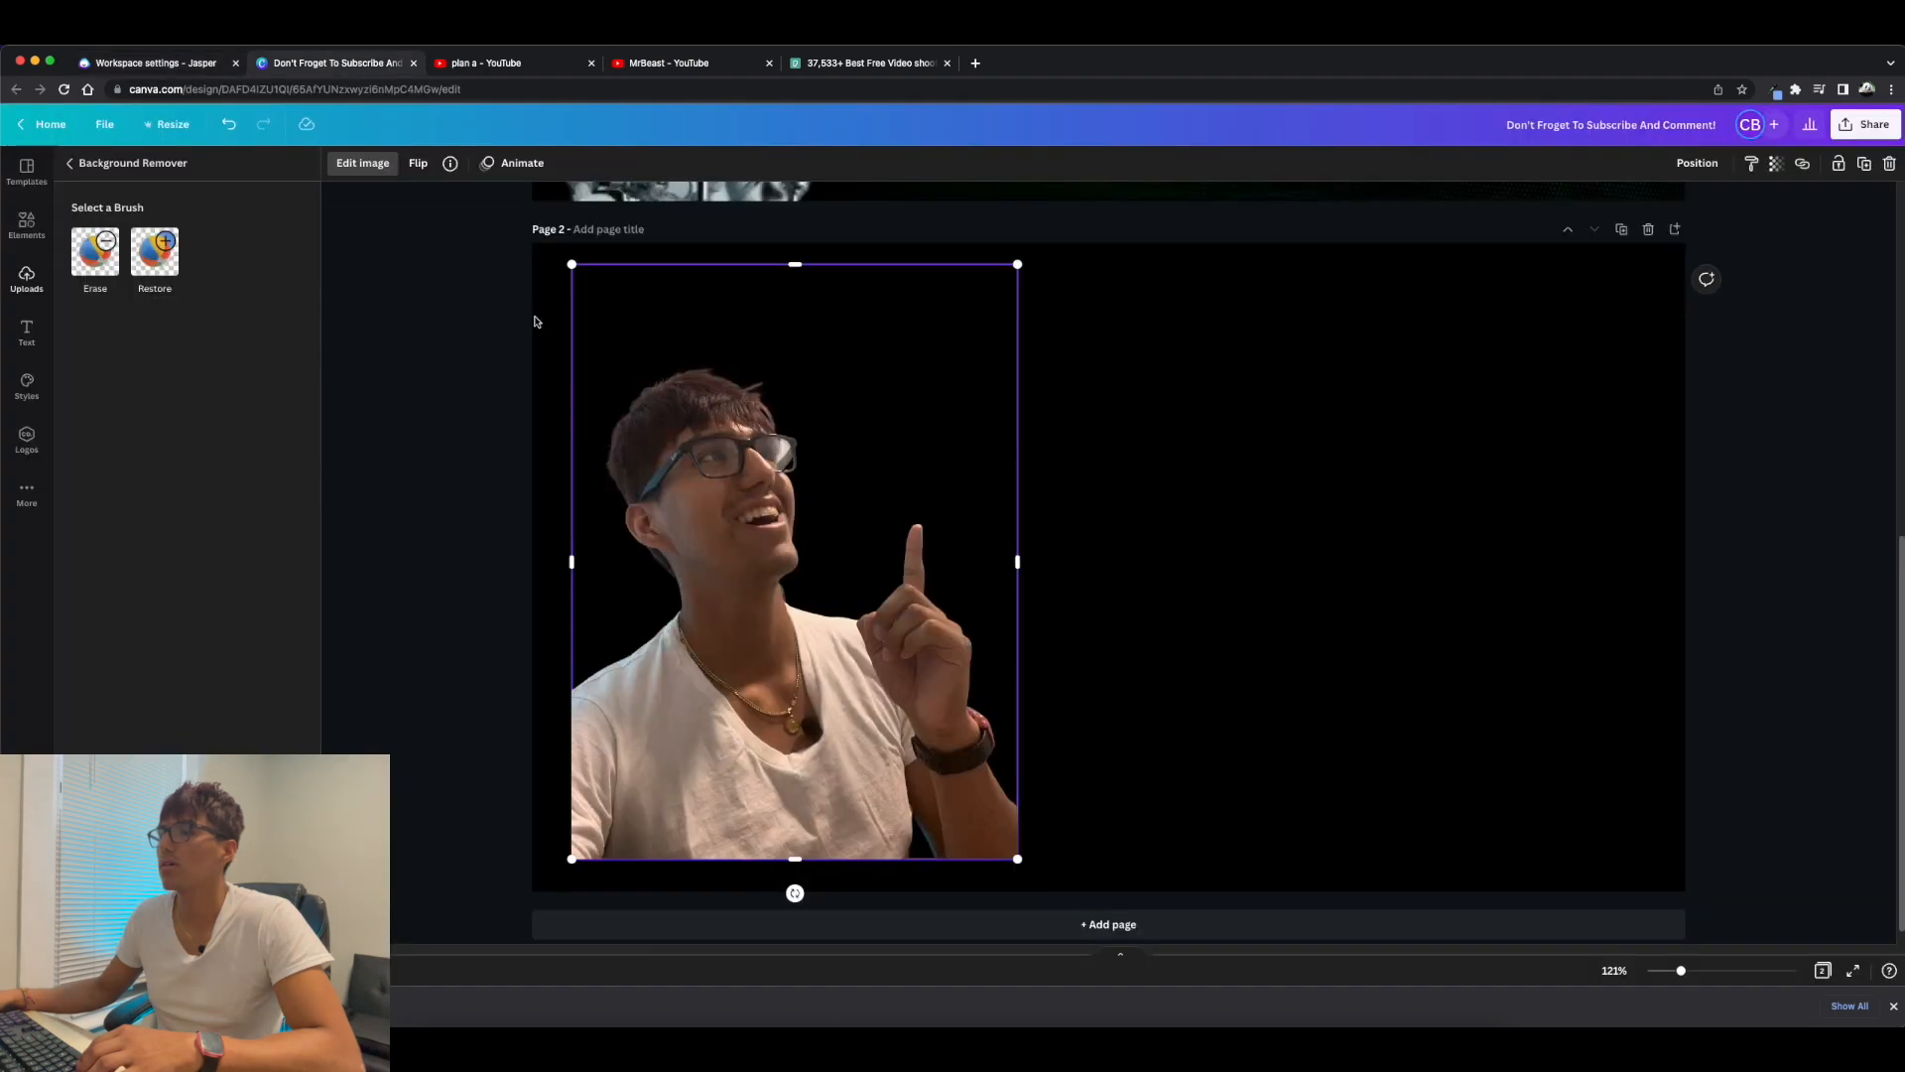
{"action": "key", "text": "super+Tab"}
{"action": "left_click_drag", "start_coordinate": [754, 489], "coordinate": [1329, 516]}
Duplicate page 2 and delete the cutout selfie from the copy.
{"action": "left_click", "coordinate": [1622, 229]}
{"action": "left_click", "coordinate": [655, 695]}
{"action": "key", "text": "Delete"}
Position the cameraman photo on page 3 and enlarge it until it covers the whole page.
{"action": "left_click_drag", "start_coordinate": [1102, 556], "coordinate": [869, 496]}
{"action": "left_click_drag", "start_coordinate": [1230, 709], "coordinate": [1744, 932]}
{"action": "left_click_drag", "start_coordinate": [1488, 635], "coordinate": [1309, 635]}
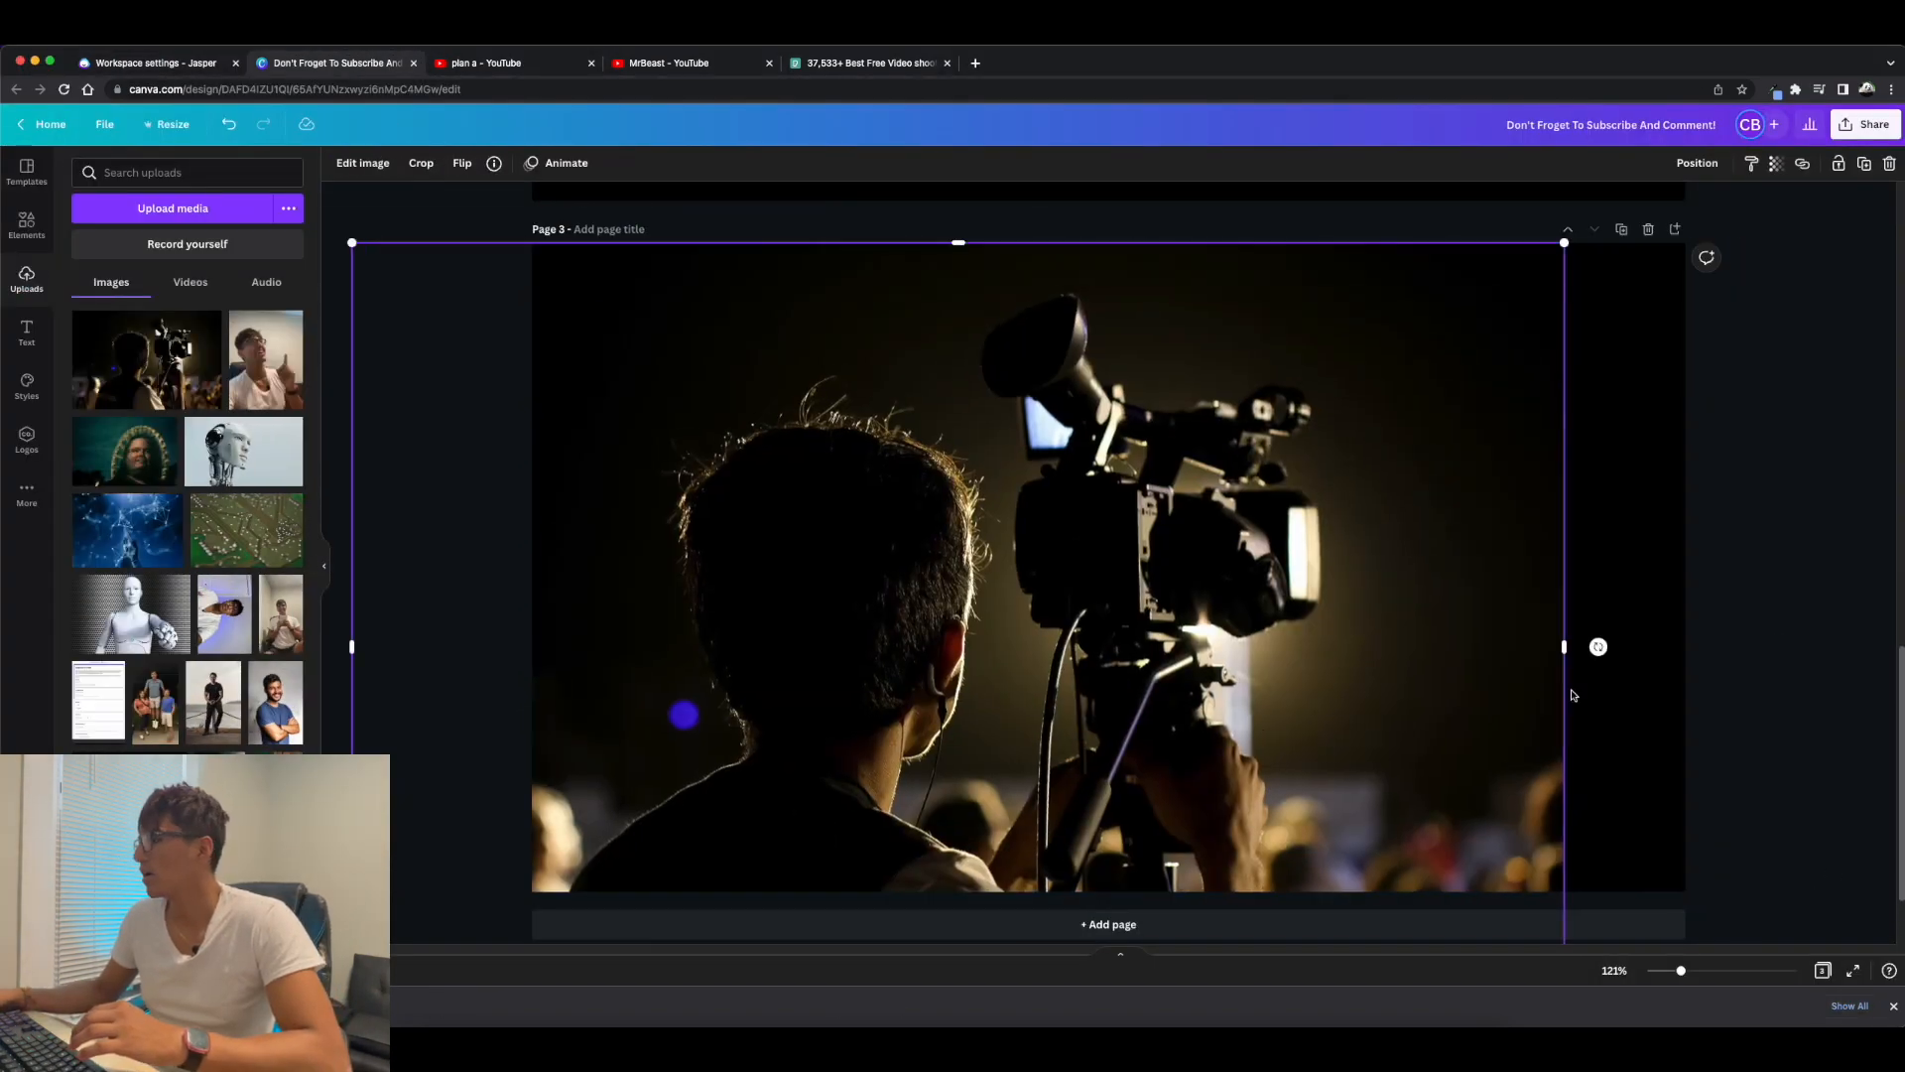
{"action": "left_click_drag", "start_coordinate": [1407, 358], "coordinate": [1732, 199]}
{"action": "left_click_drag", "start_coordinate": [1230, 526], "coordinate": [1231, 510]}
Apply an automatic blur at intensity 30 to the whole cameraman photo on page 3.
{"action": "left_click", "coordinate": [363, 164]}
{"action": "left_click", "coordinate": [187, 296]}
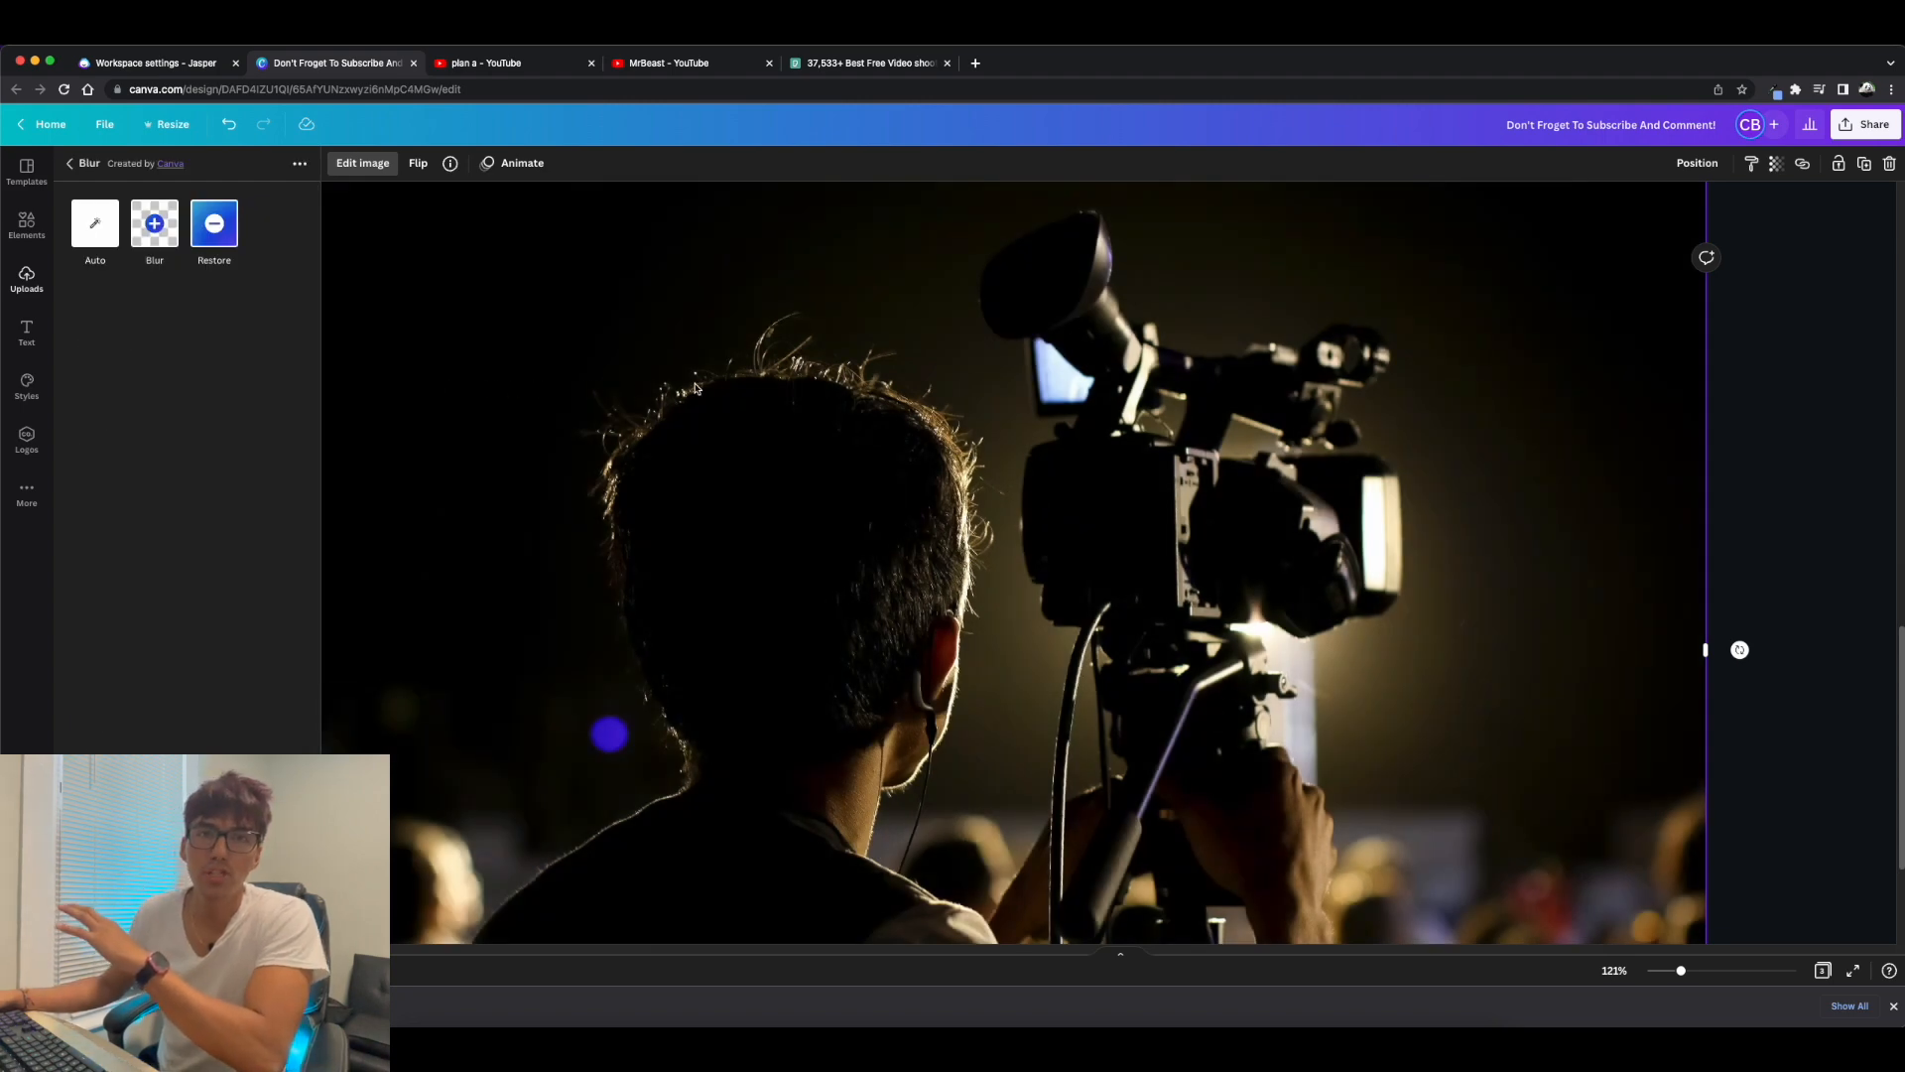
{"action": "left_click", "coordinate": [155, 226]}
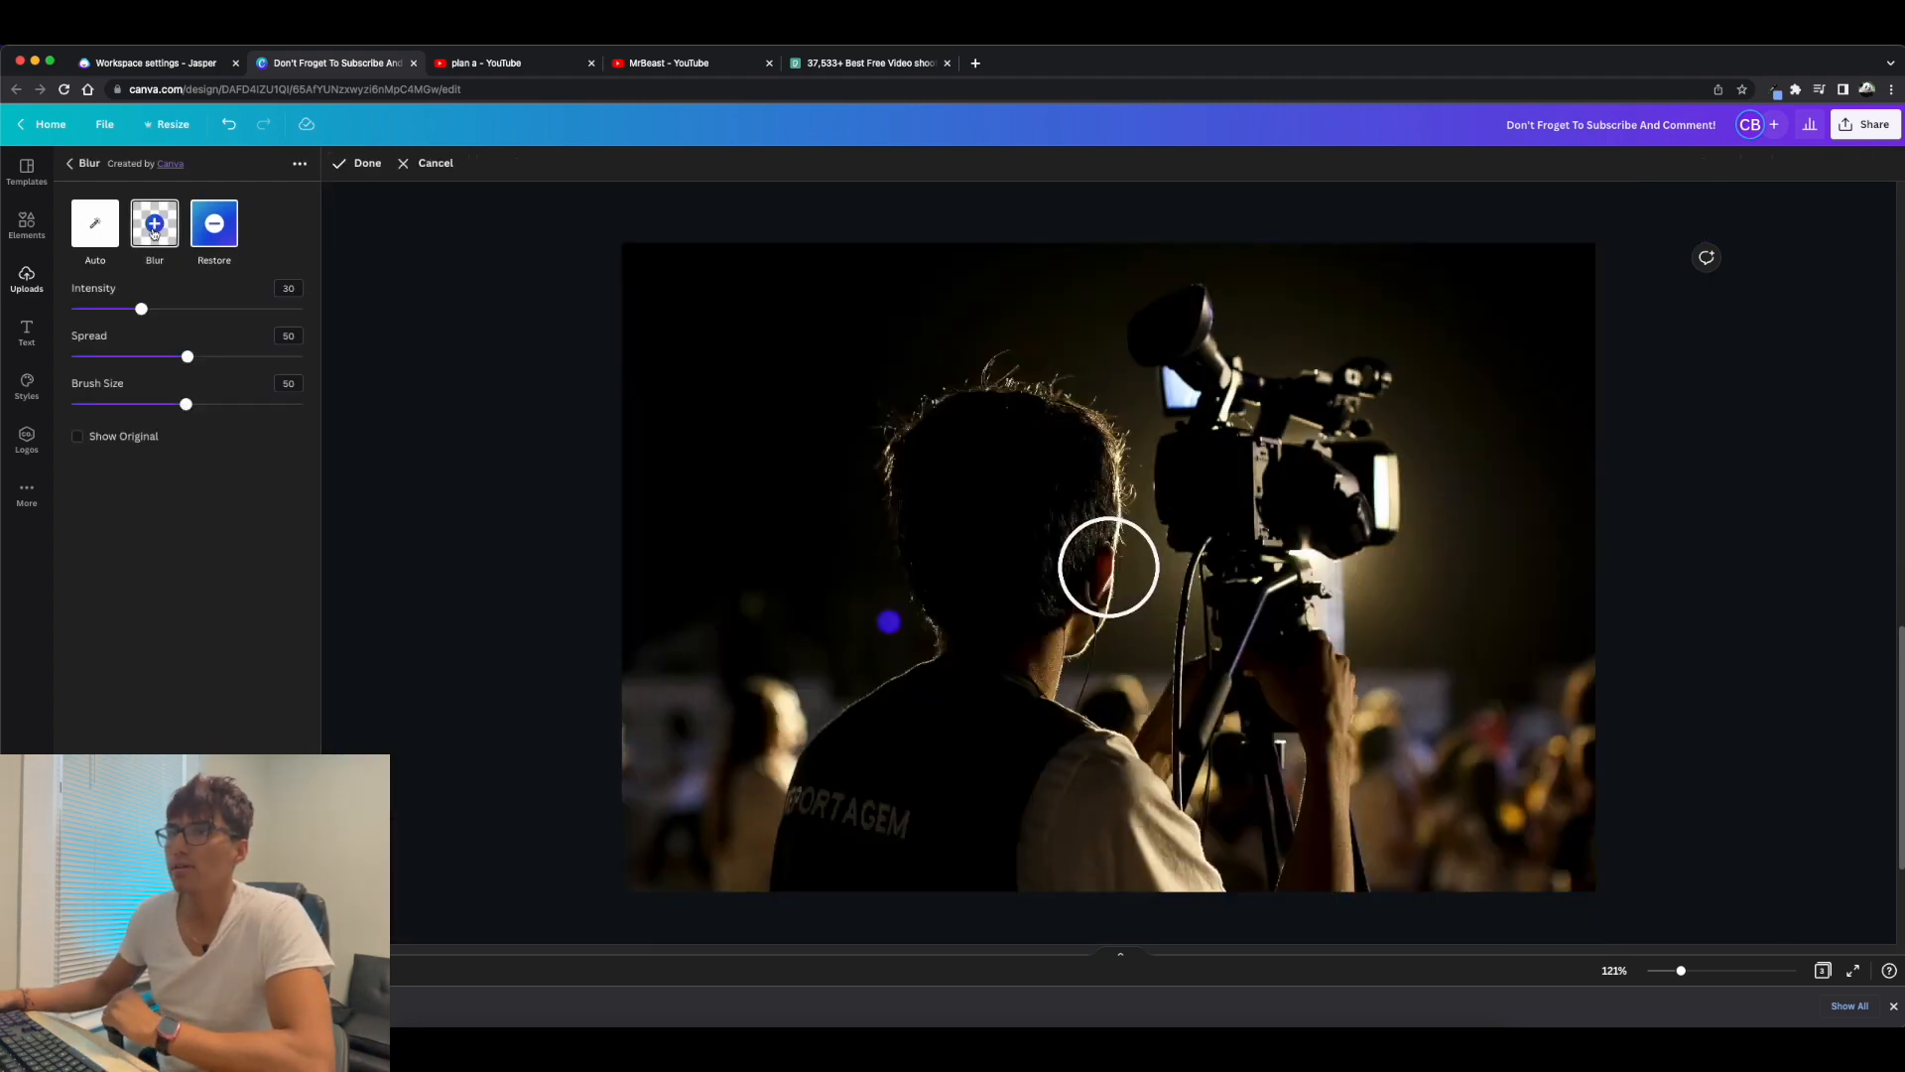
{"action": "left_click", "coordinate": [95, 223]}
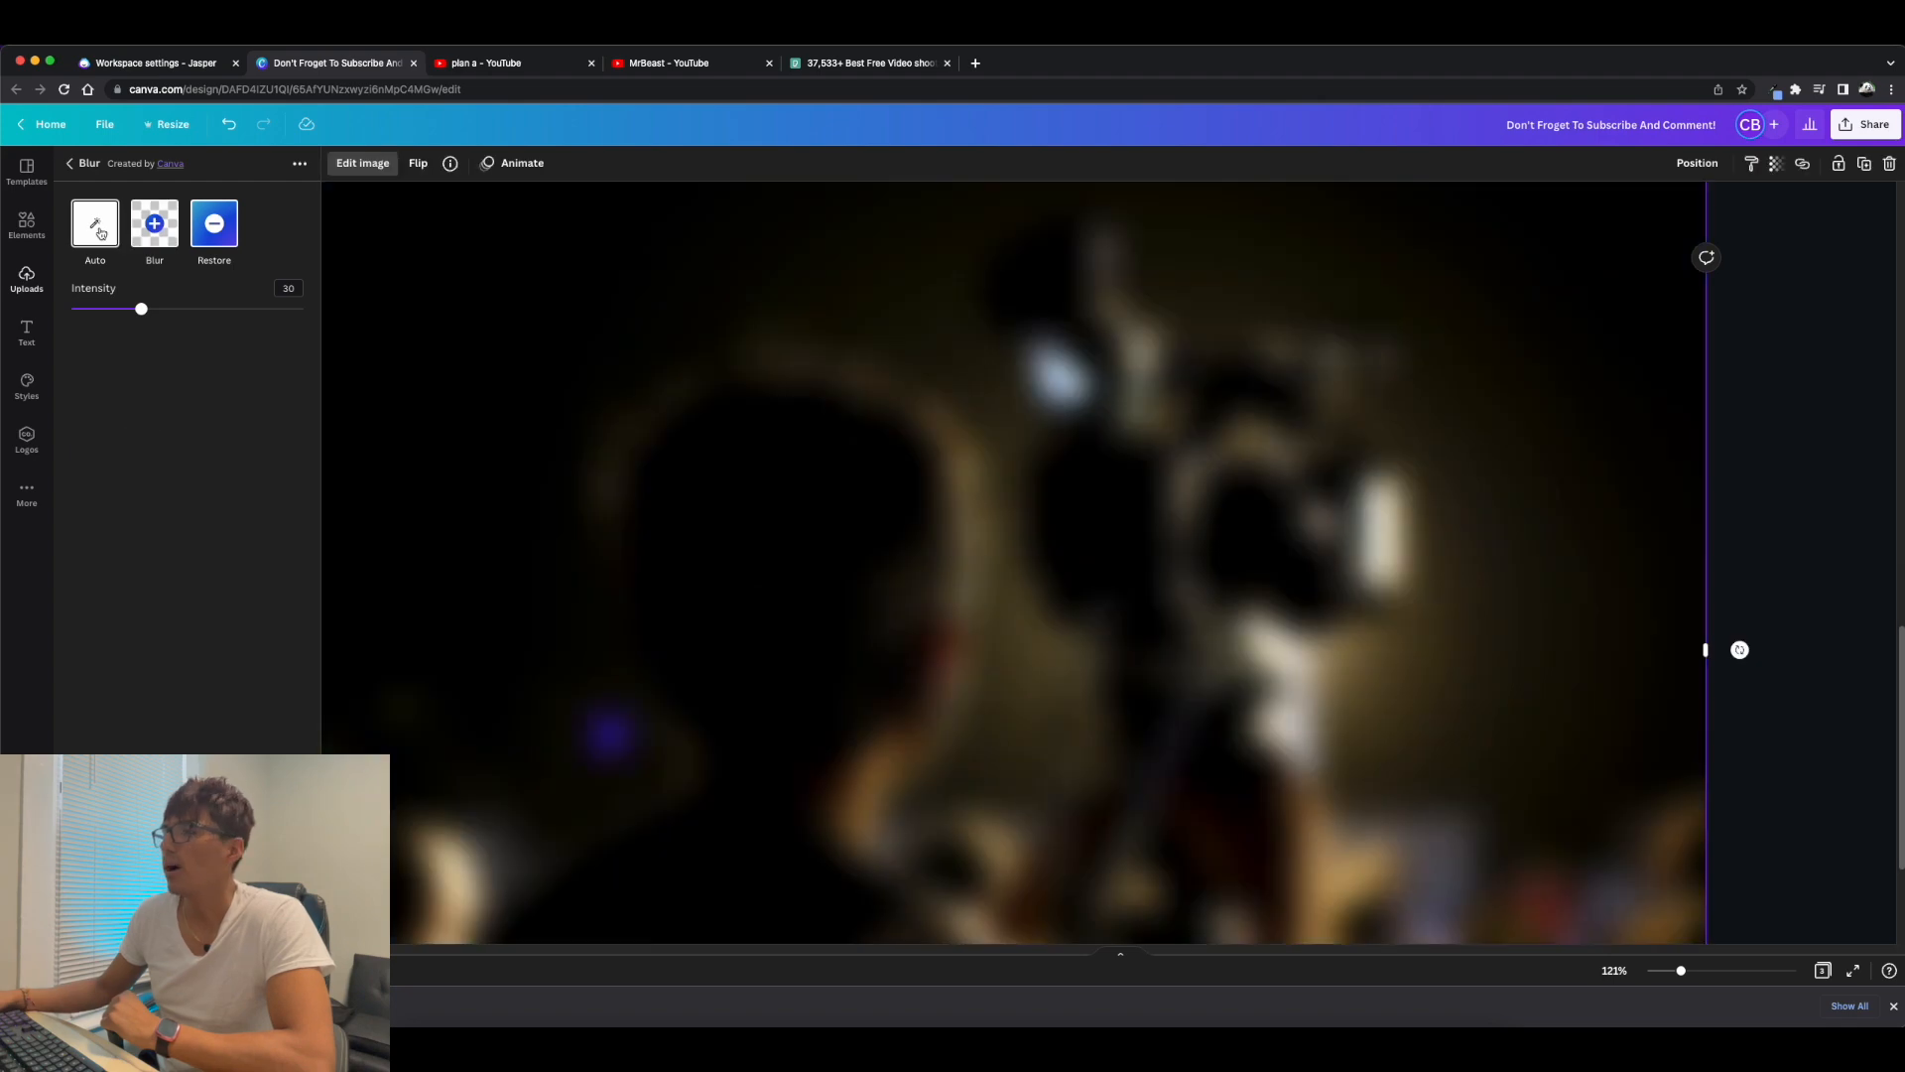
Place the cutout selfie over the right half of the unblurred cameraman photo on page 3 and duplicate that page.
{"action": "scroll", "coordinate": [695, 371], "scroll_direction": "up", "scroll_amount": 5}
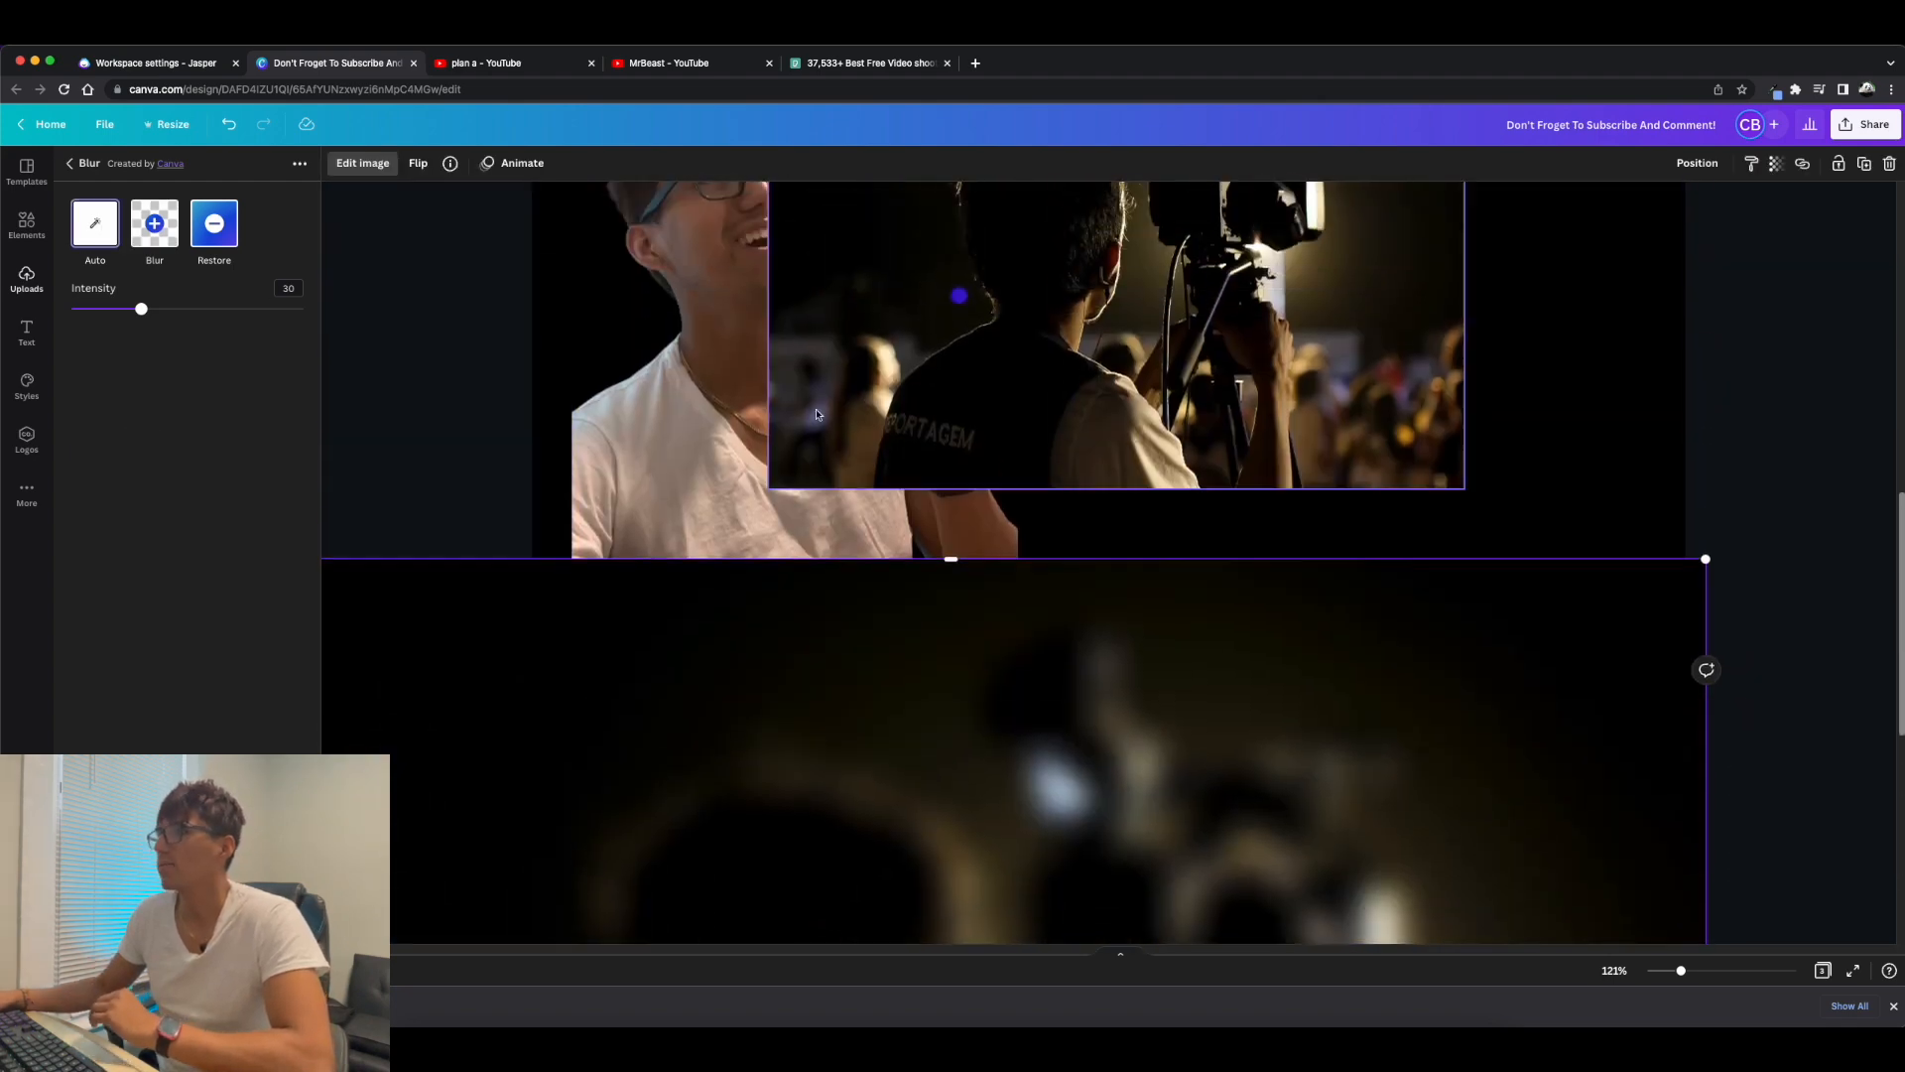
{"action": "left_click", "coordinate": [695, 371]}
{"action": "scroll", "coordinate": [794, 497], "scroll_direction": "down", "scroll_amount": 5}
{"action": "left_click", "coordinate": [819, 563]}
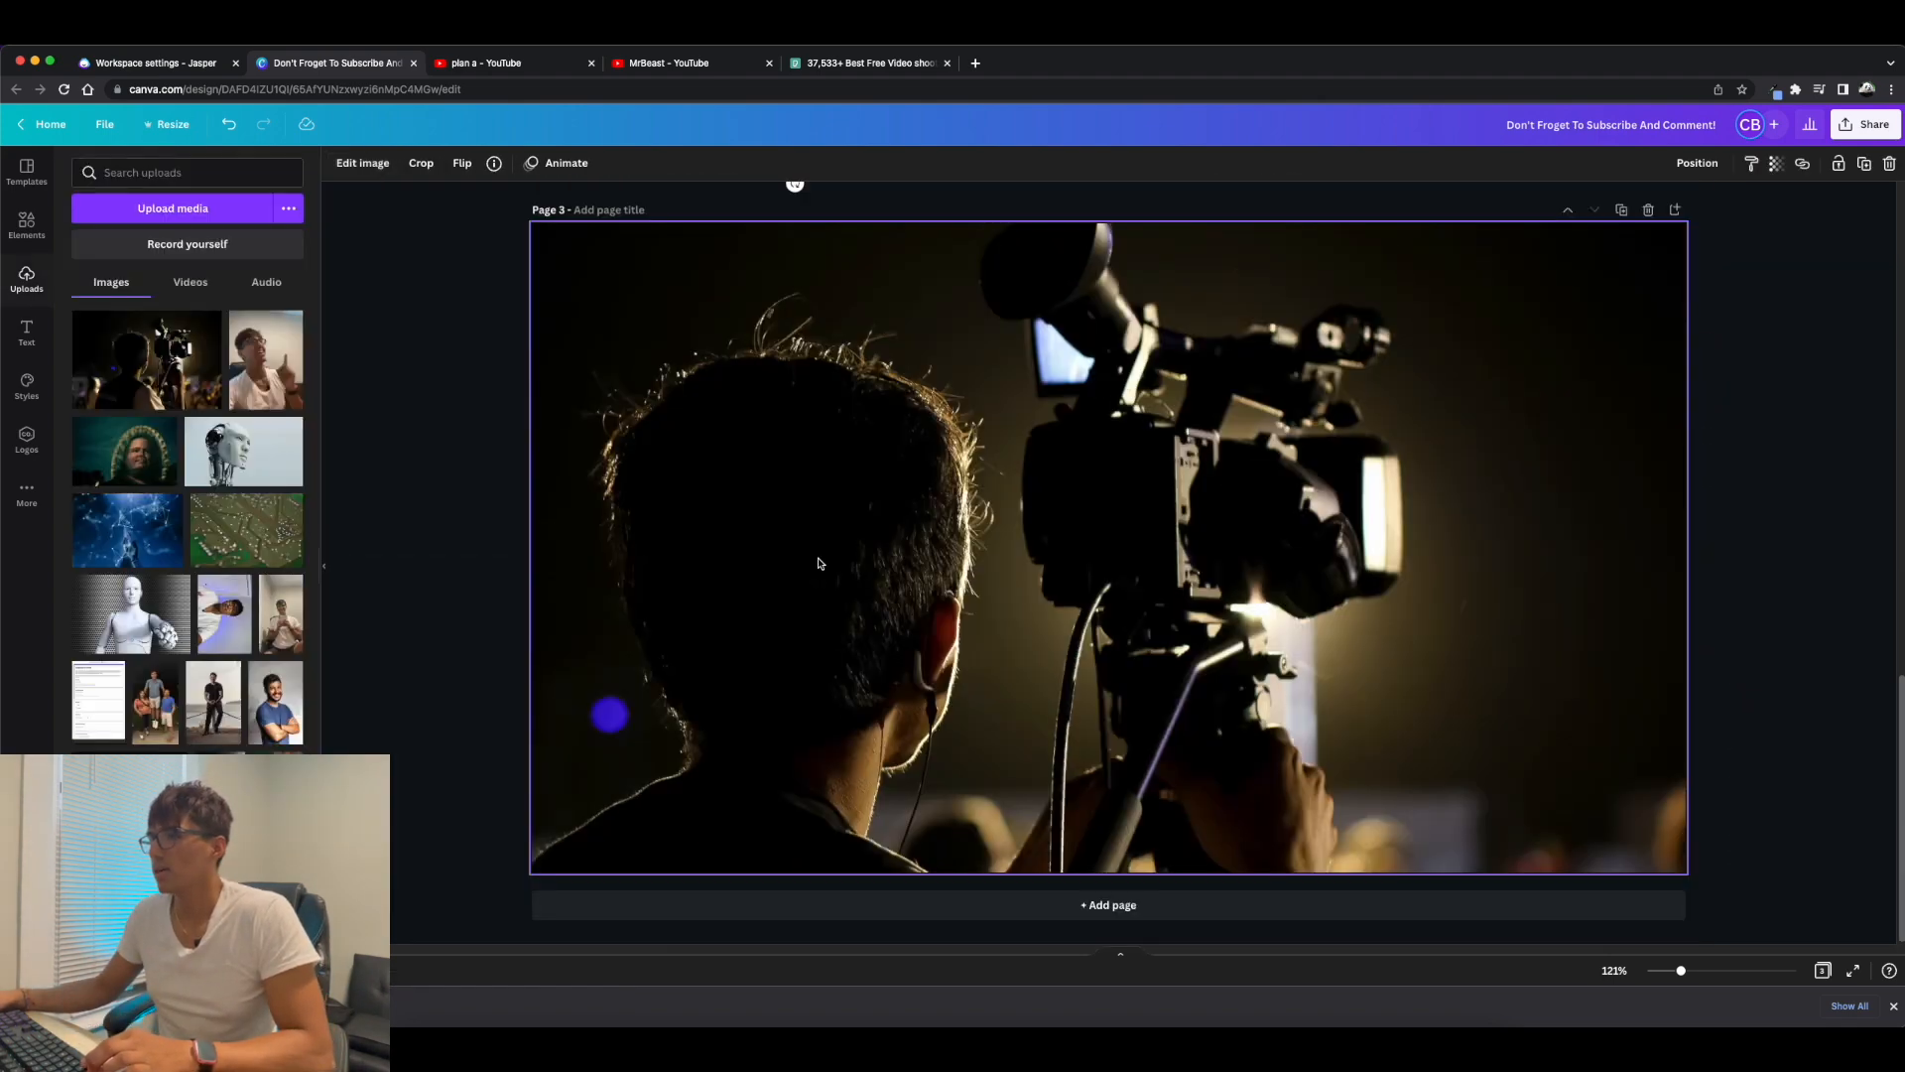
{"action": "left_click_drag", "start_coordinate": [265, 359], "coordinate": [1310, 610]}
{"action": "left_click", "coordinate": [1621, 210]}
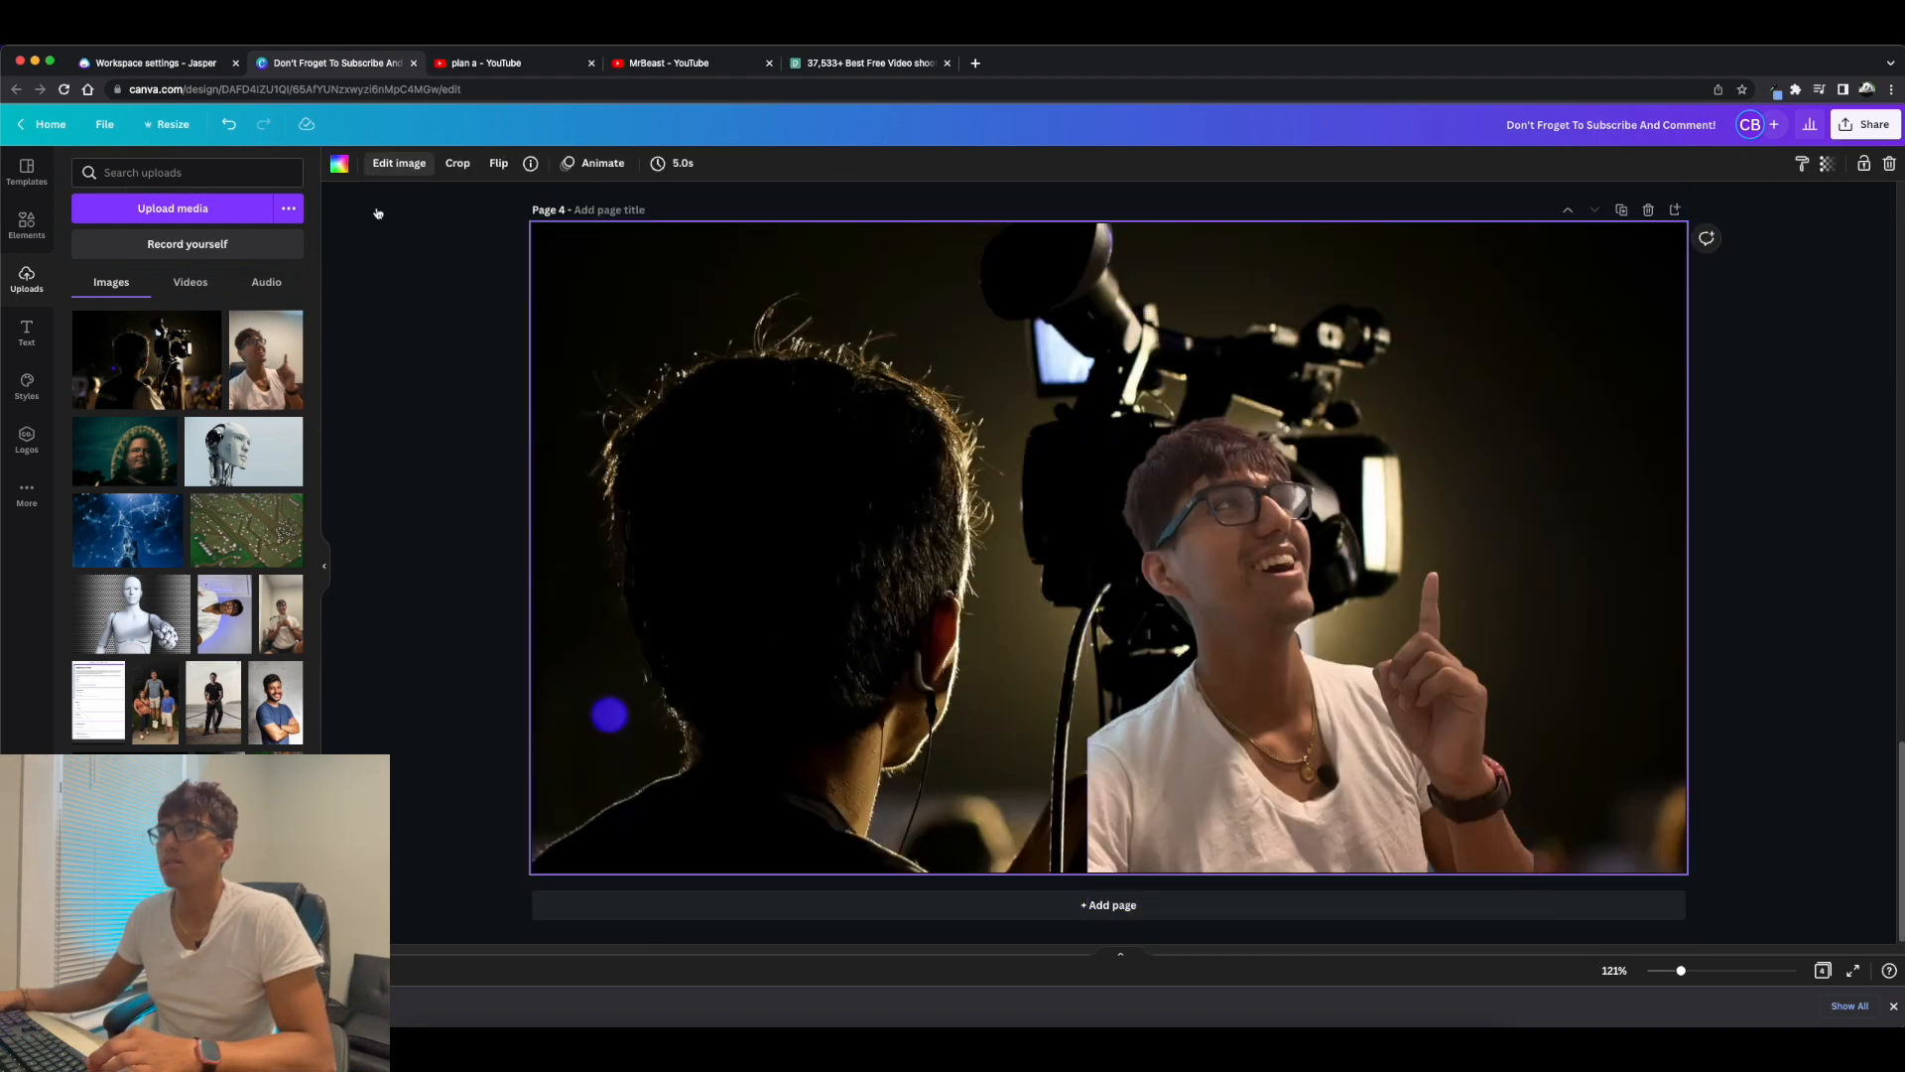
Delete the selfie from page 4 and apply an automatic blur to the cameraman photo there.
{"action": "left_click", "coordinate": [191, 318]}
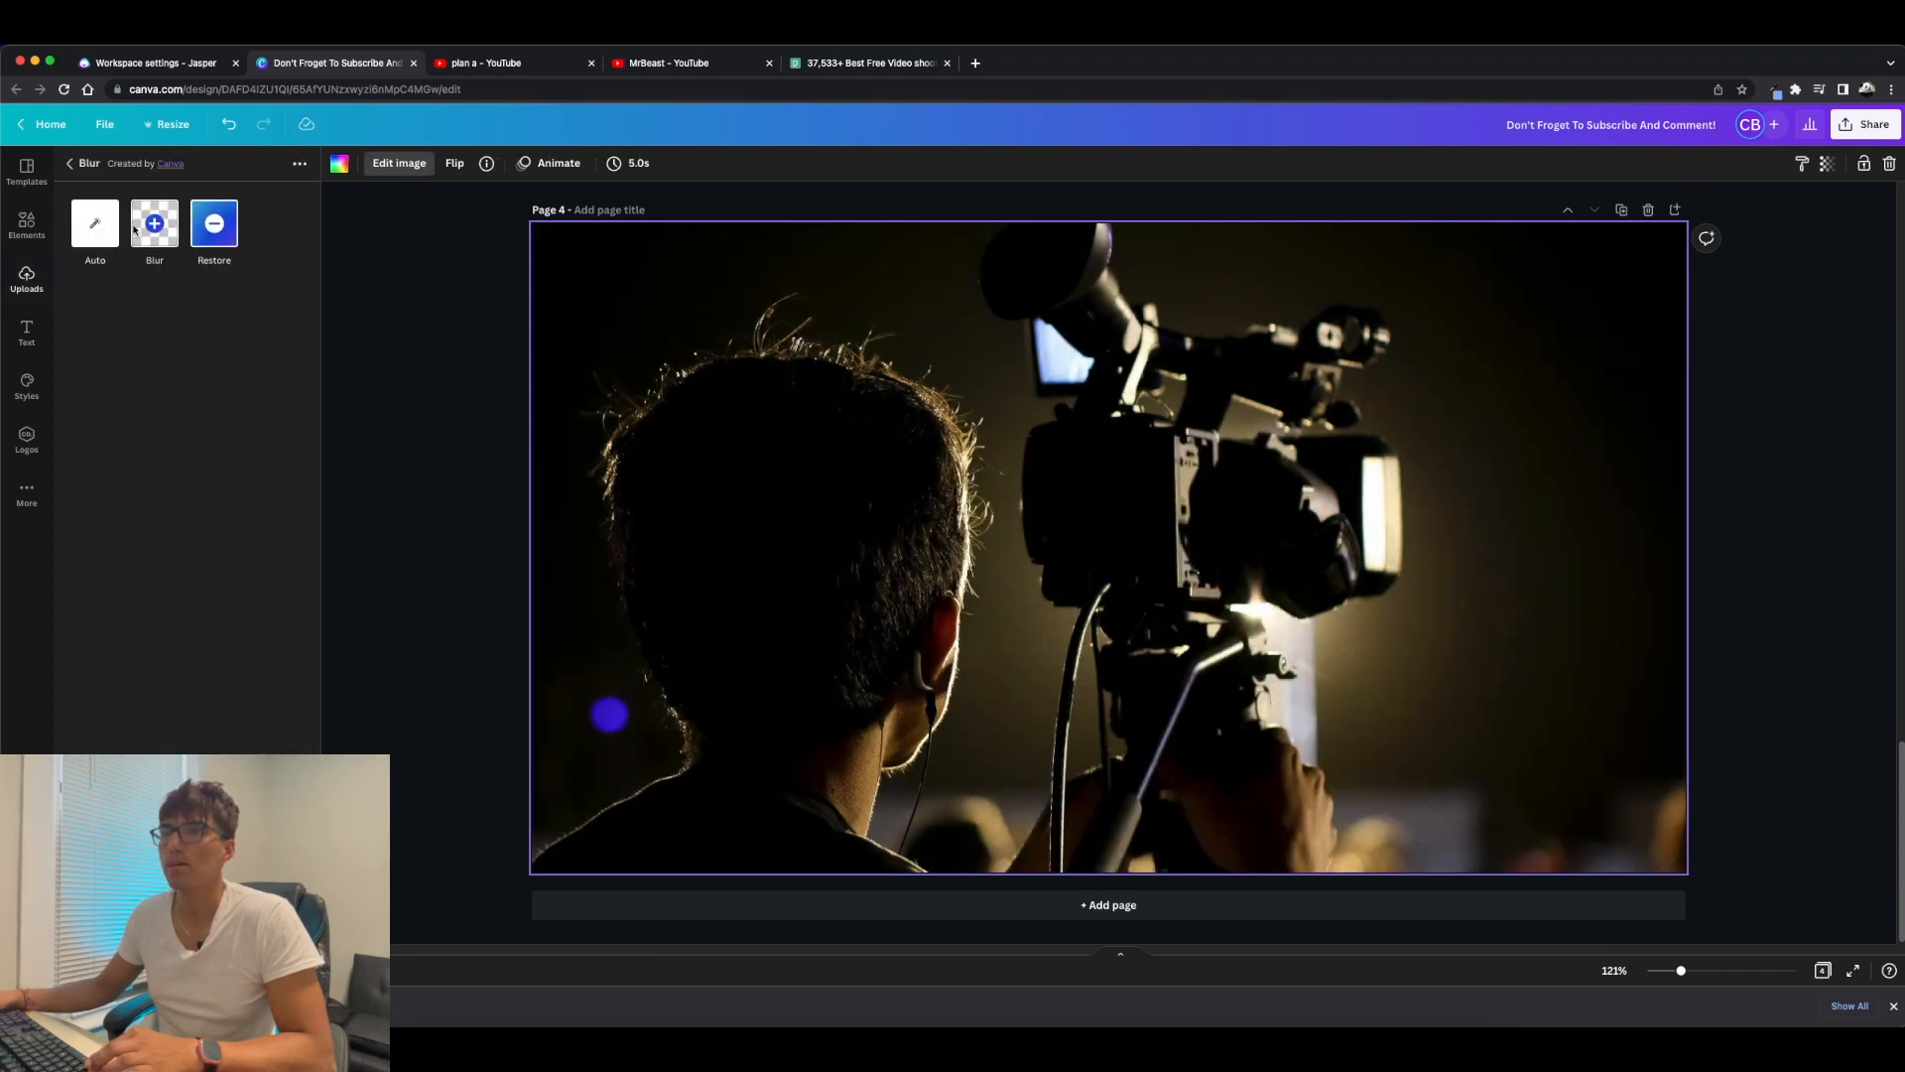
{"action": "left_click", "coordinate": [95, 223]}
{"action": "left_click", "coordinate": [71, 163]}
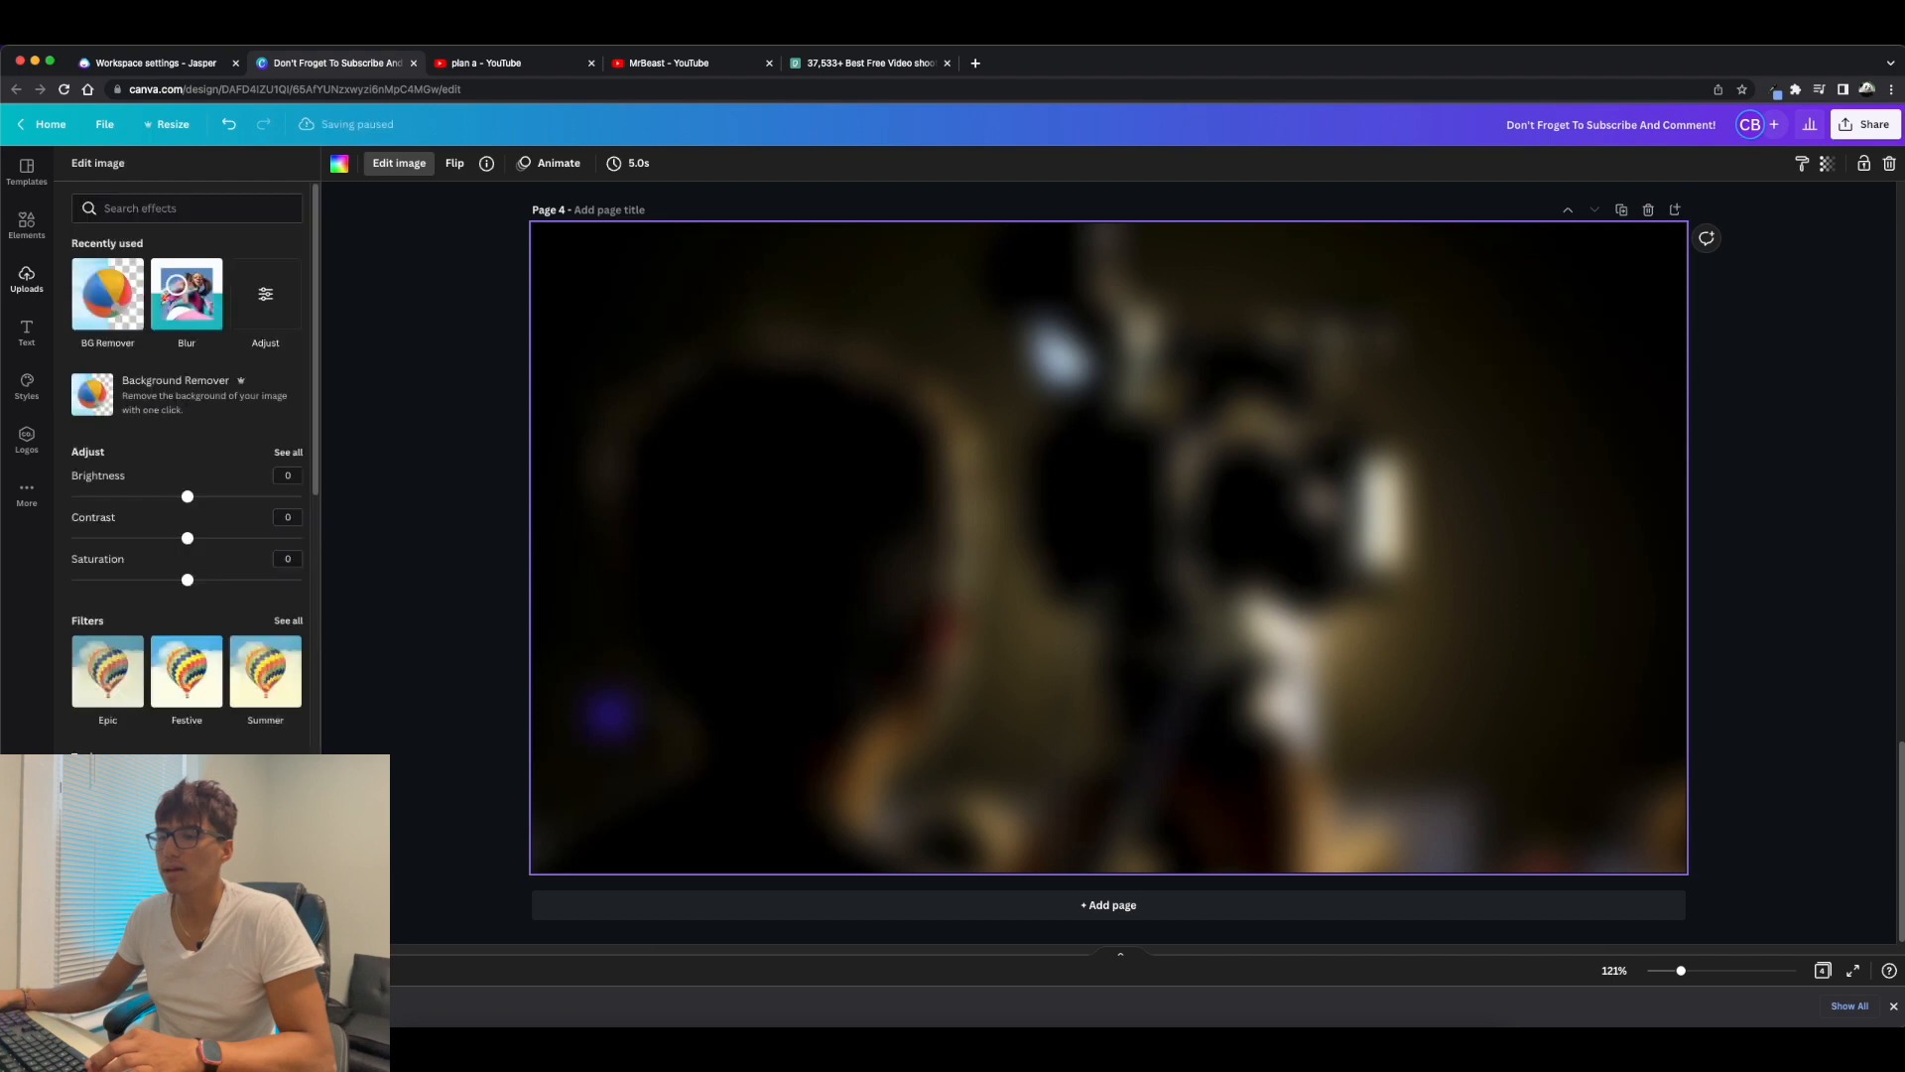
Copy the cutout selfie from page 3 and paste it onto the blurred page 4.
{"action": "scroll", "coordinate": [486, 578], "scroll_direction": "up", "scroll_amount": 3}
{"action": "scroll", "coordinate": [723, 626], "scroll_direction": "up", "scroll_amount": 2}
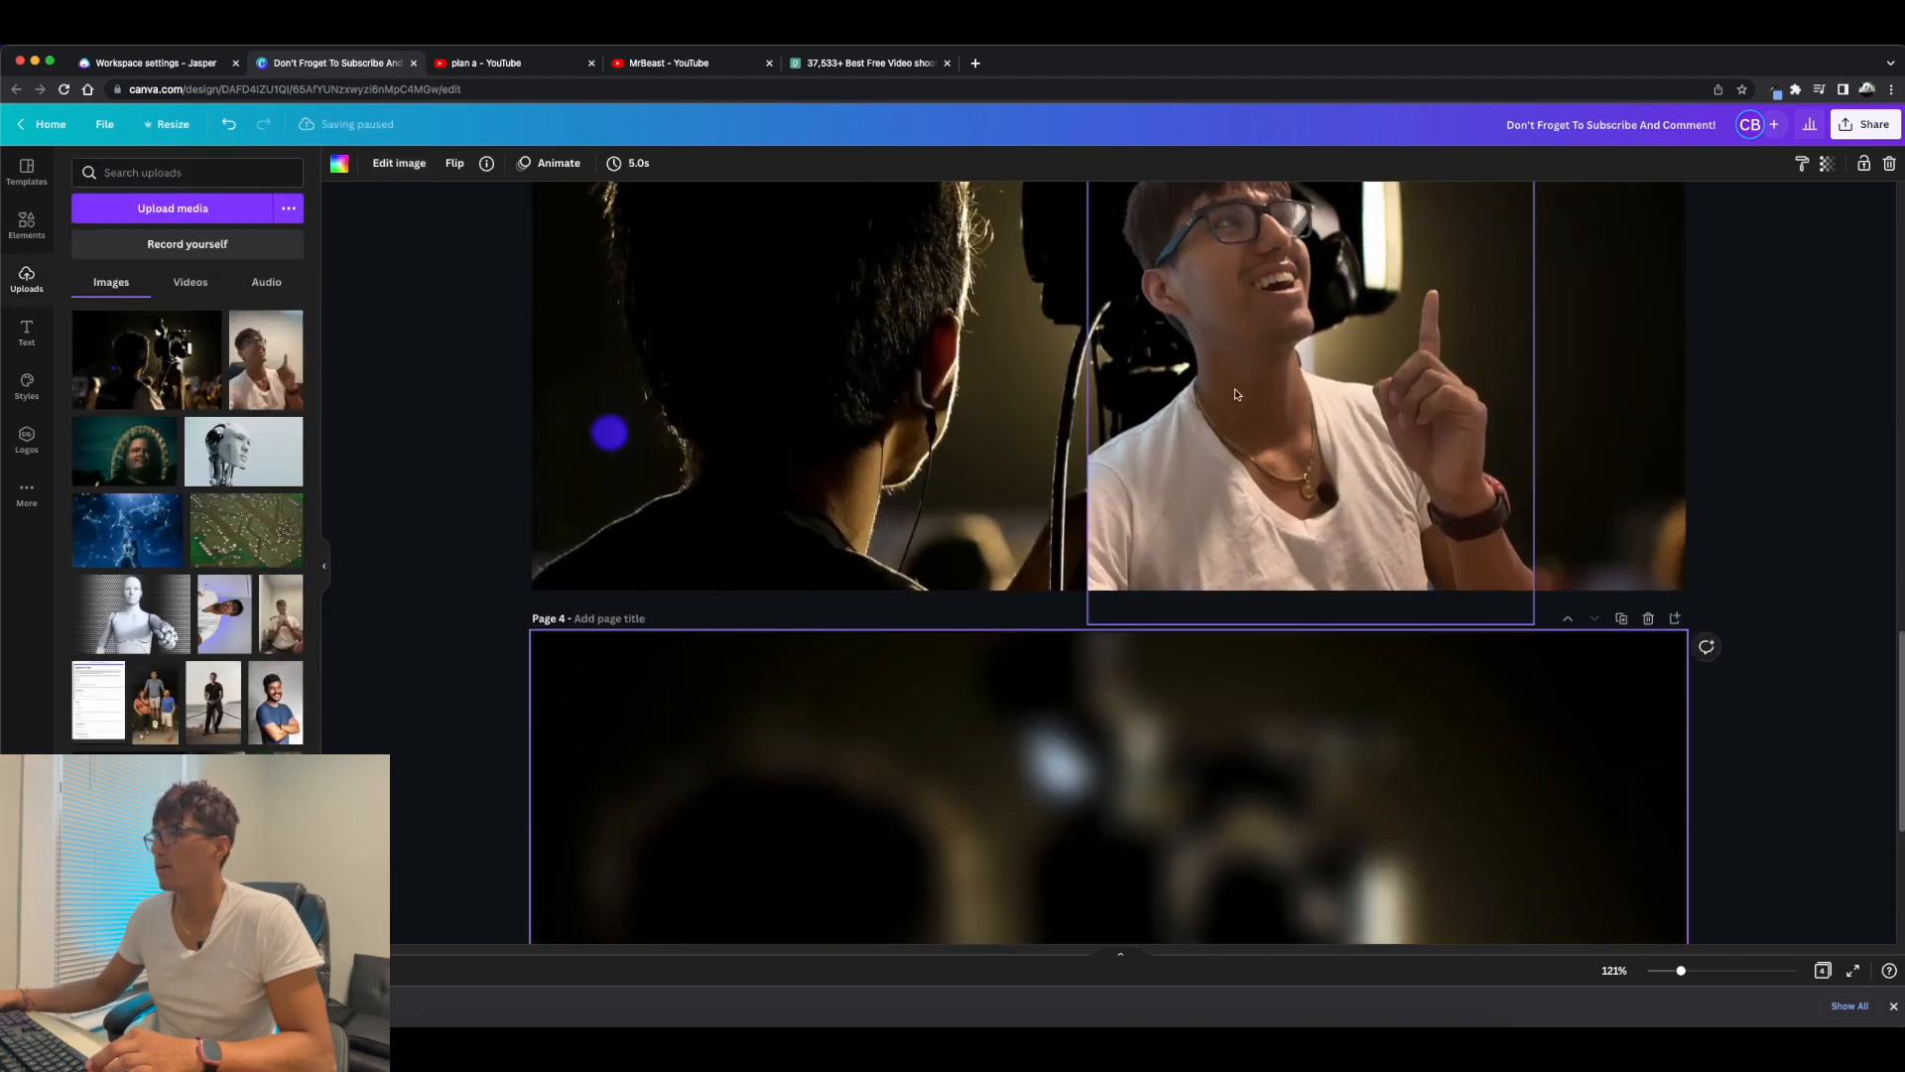
{"action": "left_click", "coordinate": [1226, 405]}
{"action": "scroll", "coordinate": [945, 616], "scroll_direction": "down", "scroll_amount": 4}
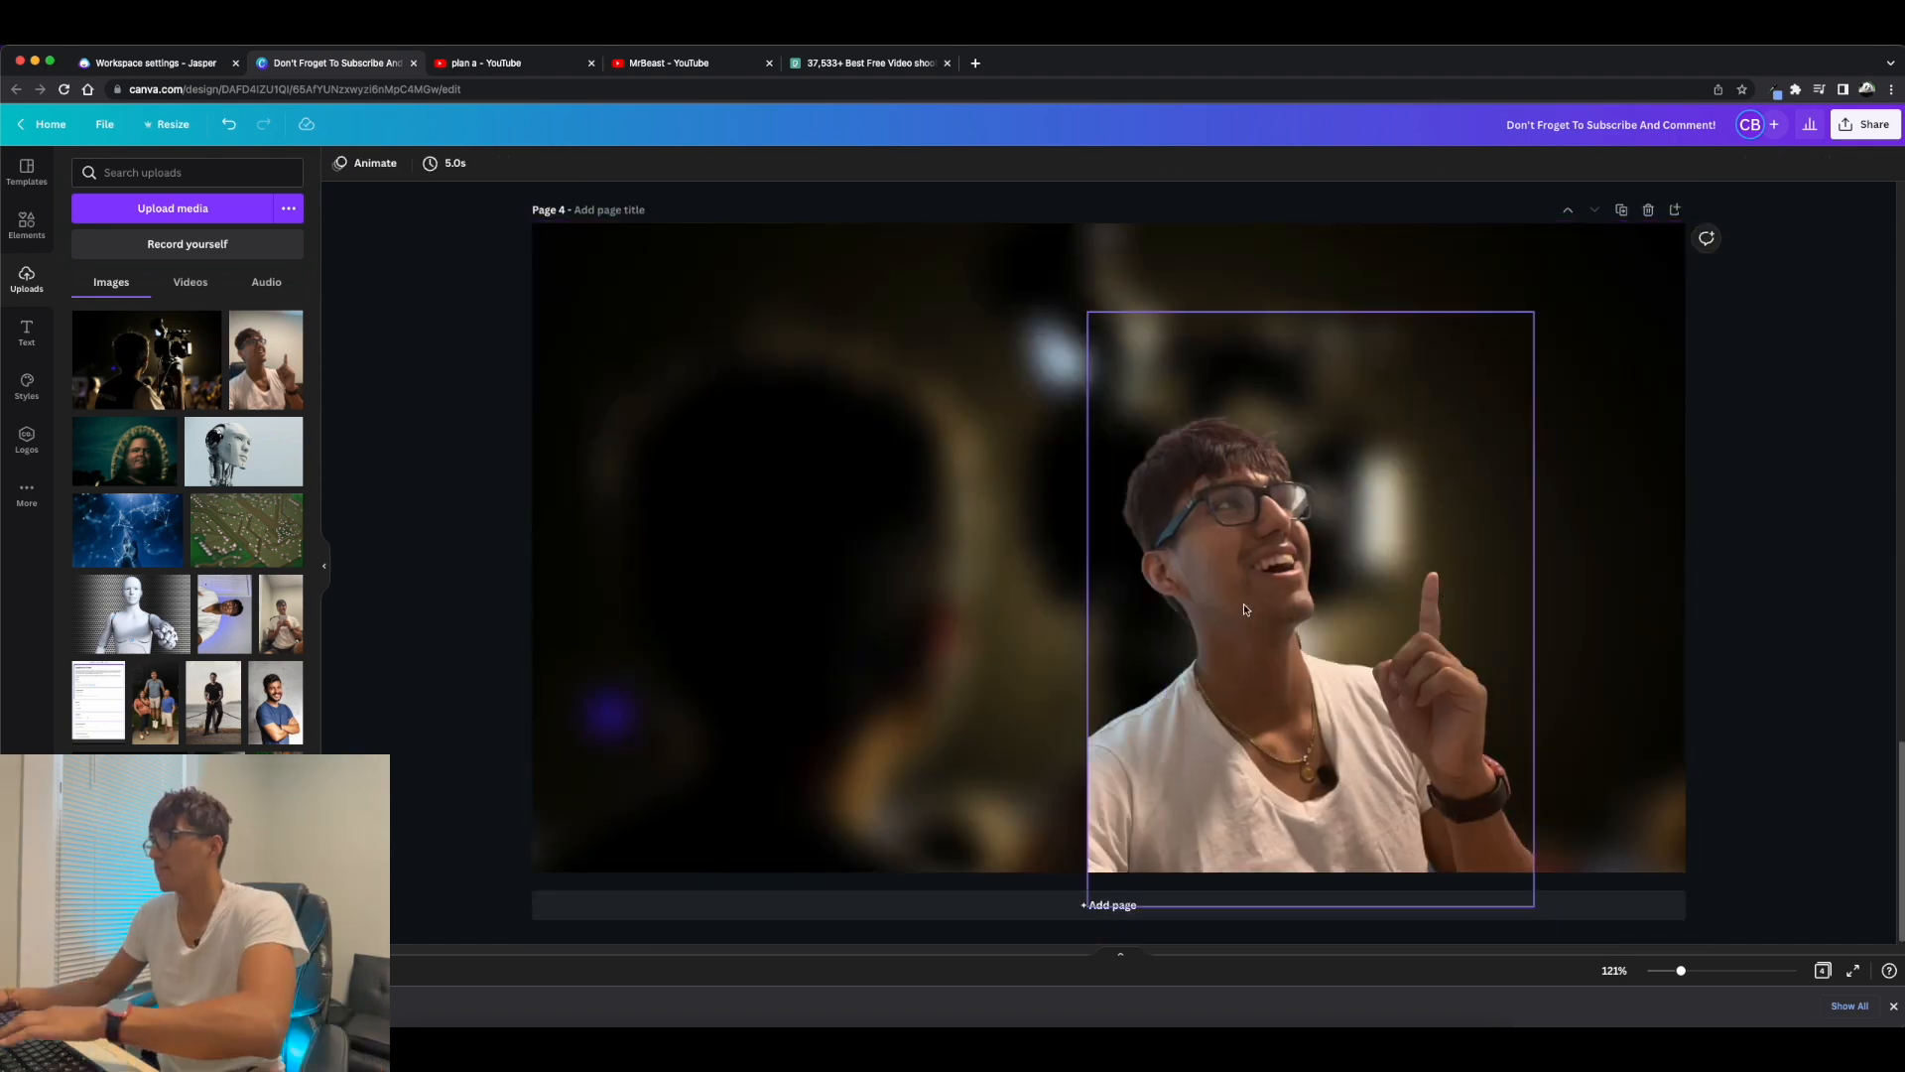
Move the selfie to the left side of page 4 and enlarge it to fill the page's full height.
{"action": "left_click_drag", "start_coordinate": [1410, 477], "coordinate": [886, 549]}
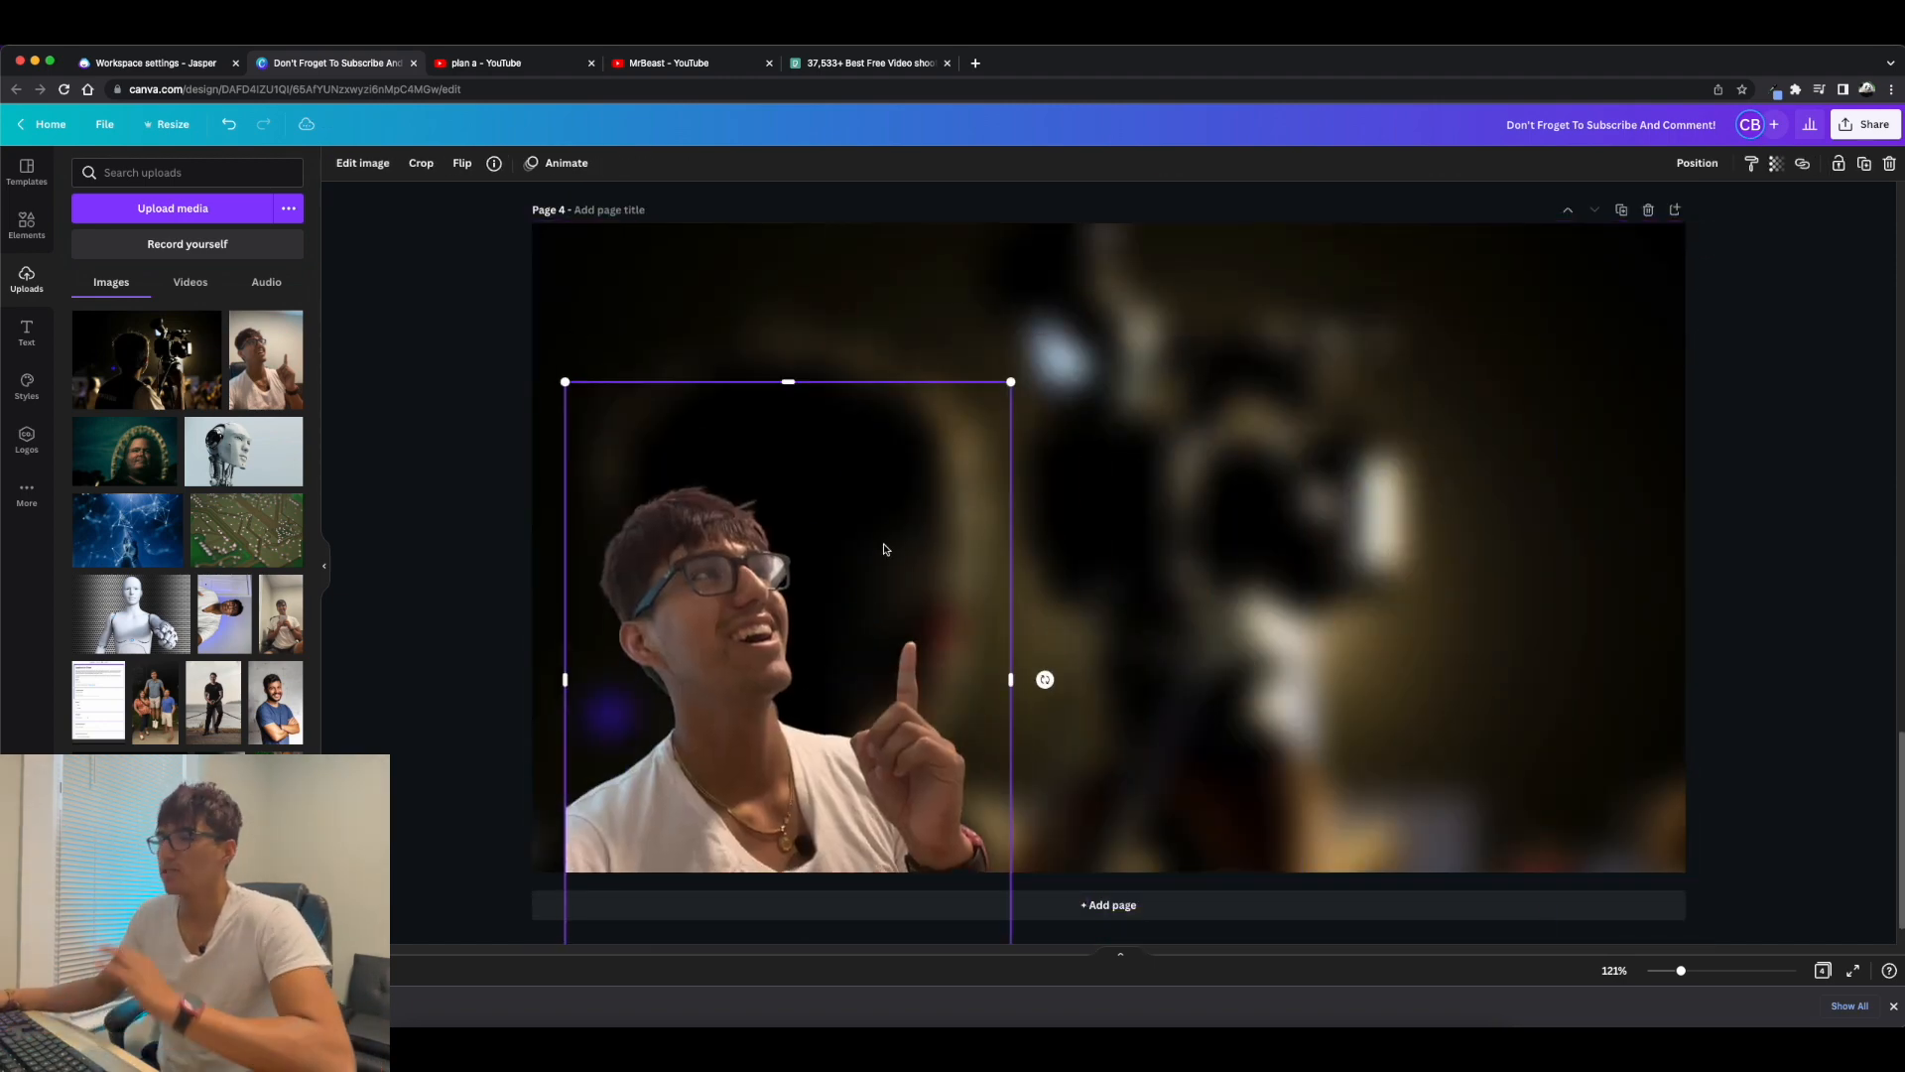
{"action": "left_click_drag", "start_coordinate": [1011, 382], "coordinate": [1280, 256]}
{"action": "left_click_drag", "start_coordinate": [775, 673], "coordinate": [762, 724]}
{"action": "scroll", "coordinate": [920, 599], "scroll_direction": "down", "scroll_amount": 1}
{"action": "scroll", "coordinate": [920, 599], "scroll_direction": "up", "scroll_amount": 1}
{"action": "left_click_drag", "start_coordinate": [920, 599], "coordinate": [901, 526]}
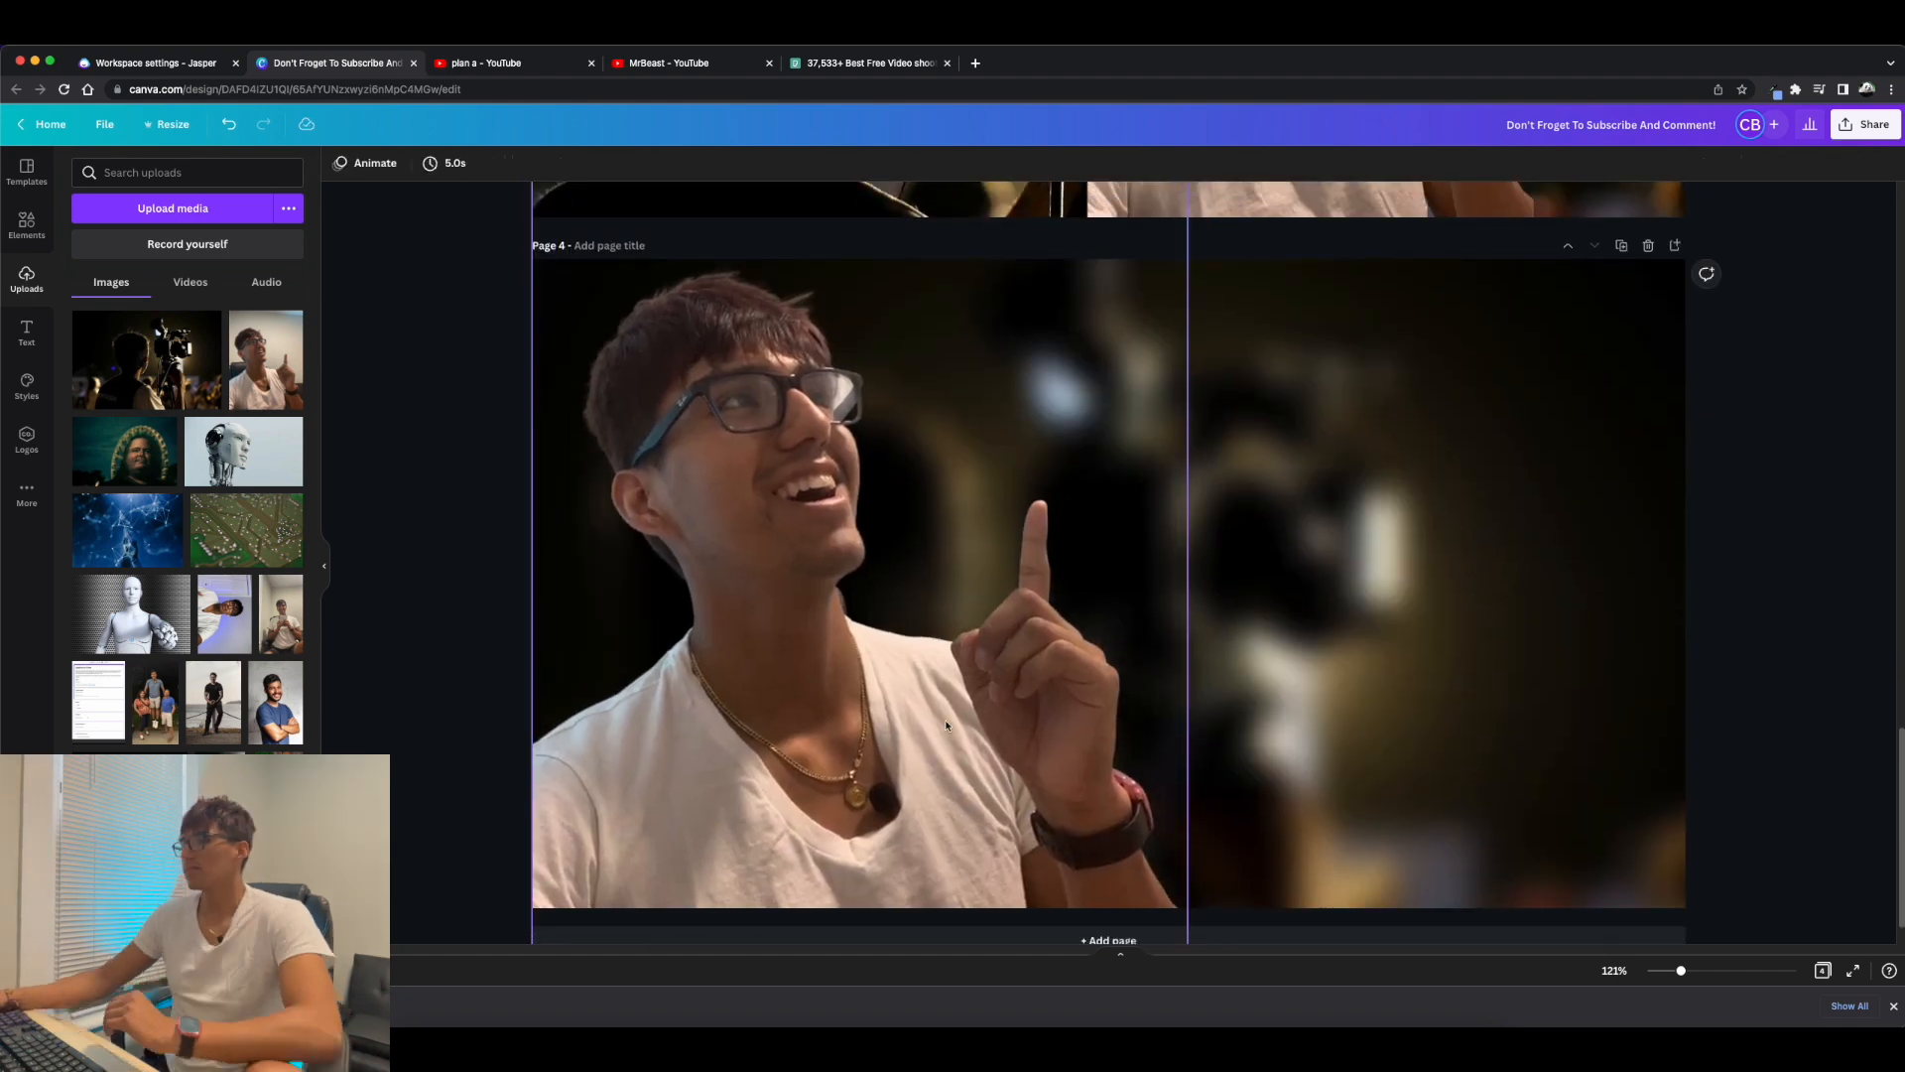
{"action": "scroll", "coordinate": [945, 725], "scroll_direction": "down", "scroll_amount": 1}
{"action": "scroll", "coordinate": [1639, 692], "scroll_direction": "up", "scroll_amount": 1}
Set the page 4 selfie's contrast to 23 and raise its brightness and saturation.
{"action": "left_click", "coordinate": [750, 530]}
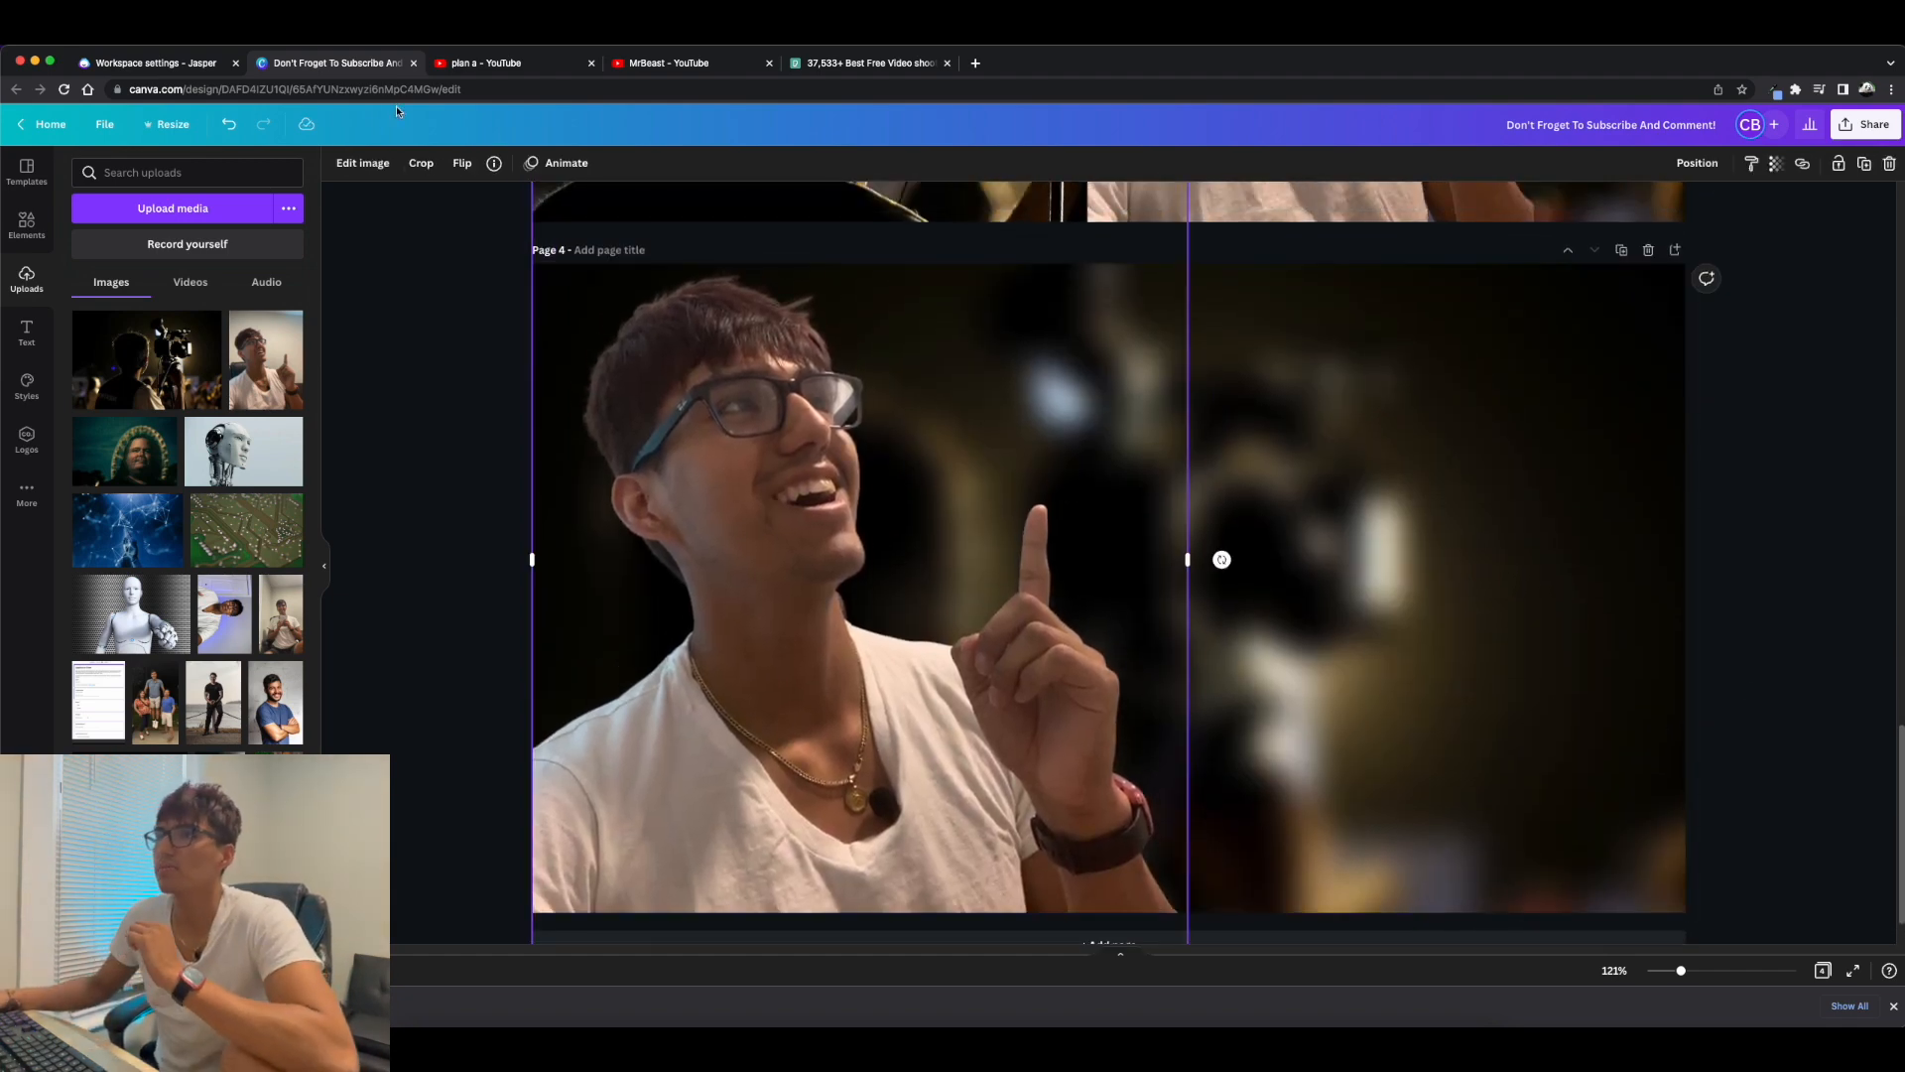
{"action": "left_click", "coordinate": [362, 163]}
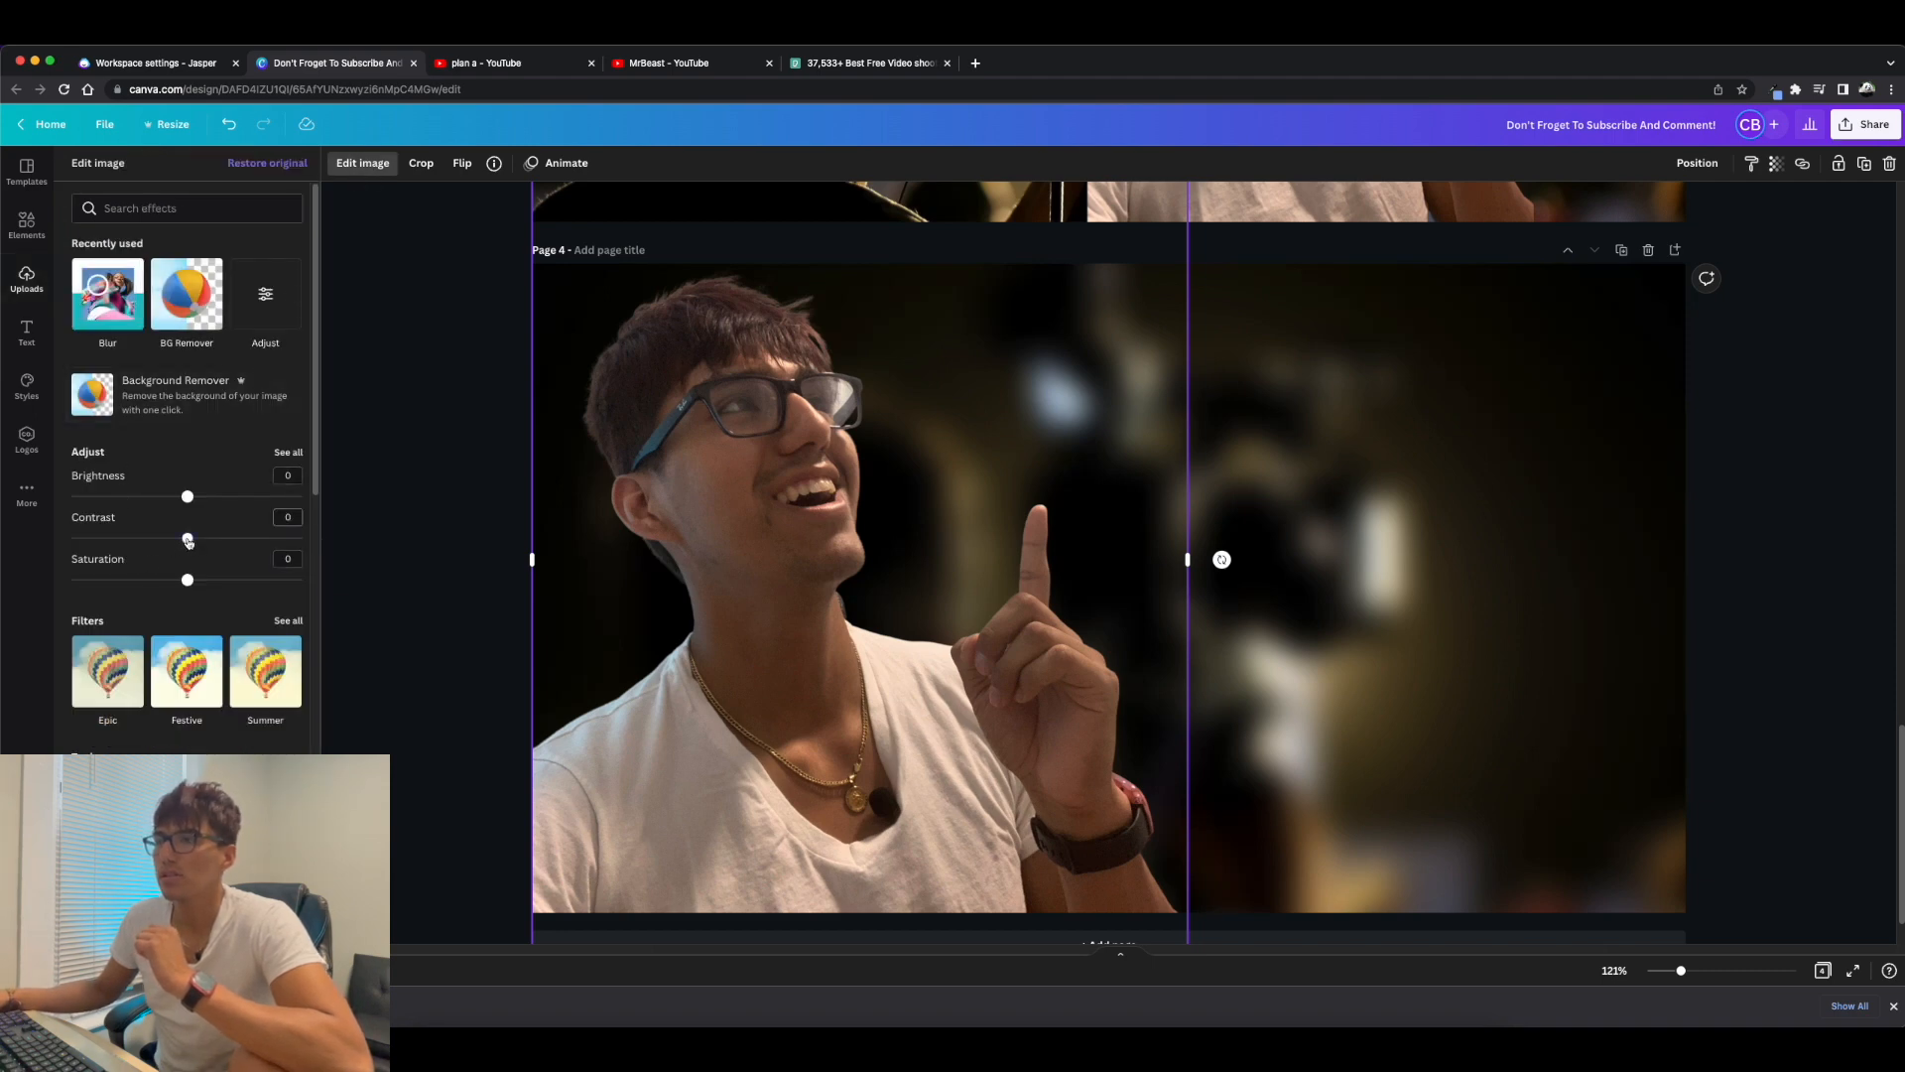
{"action": "left_click_drag", "start_coordinate": [187, 539], "coordinate": [203, 583]}
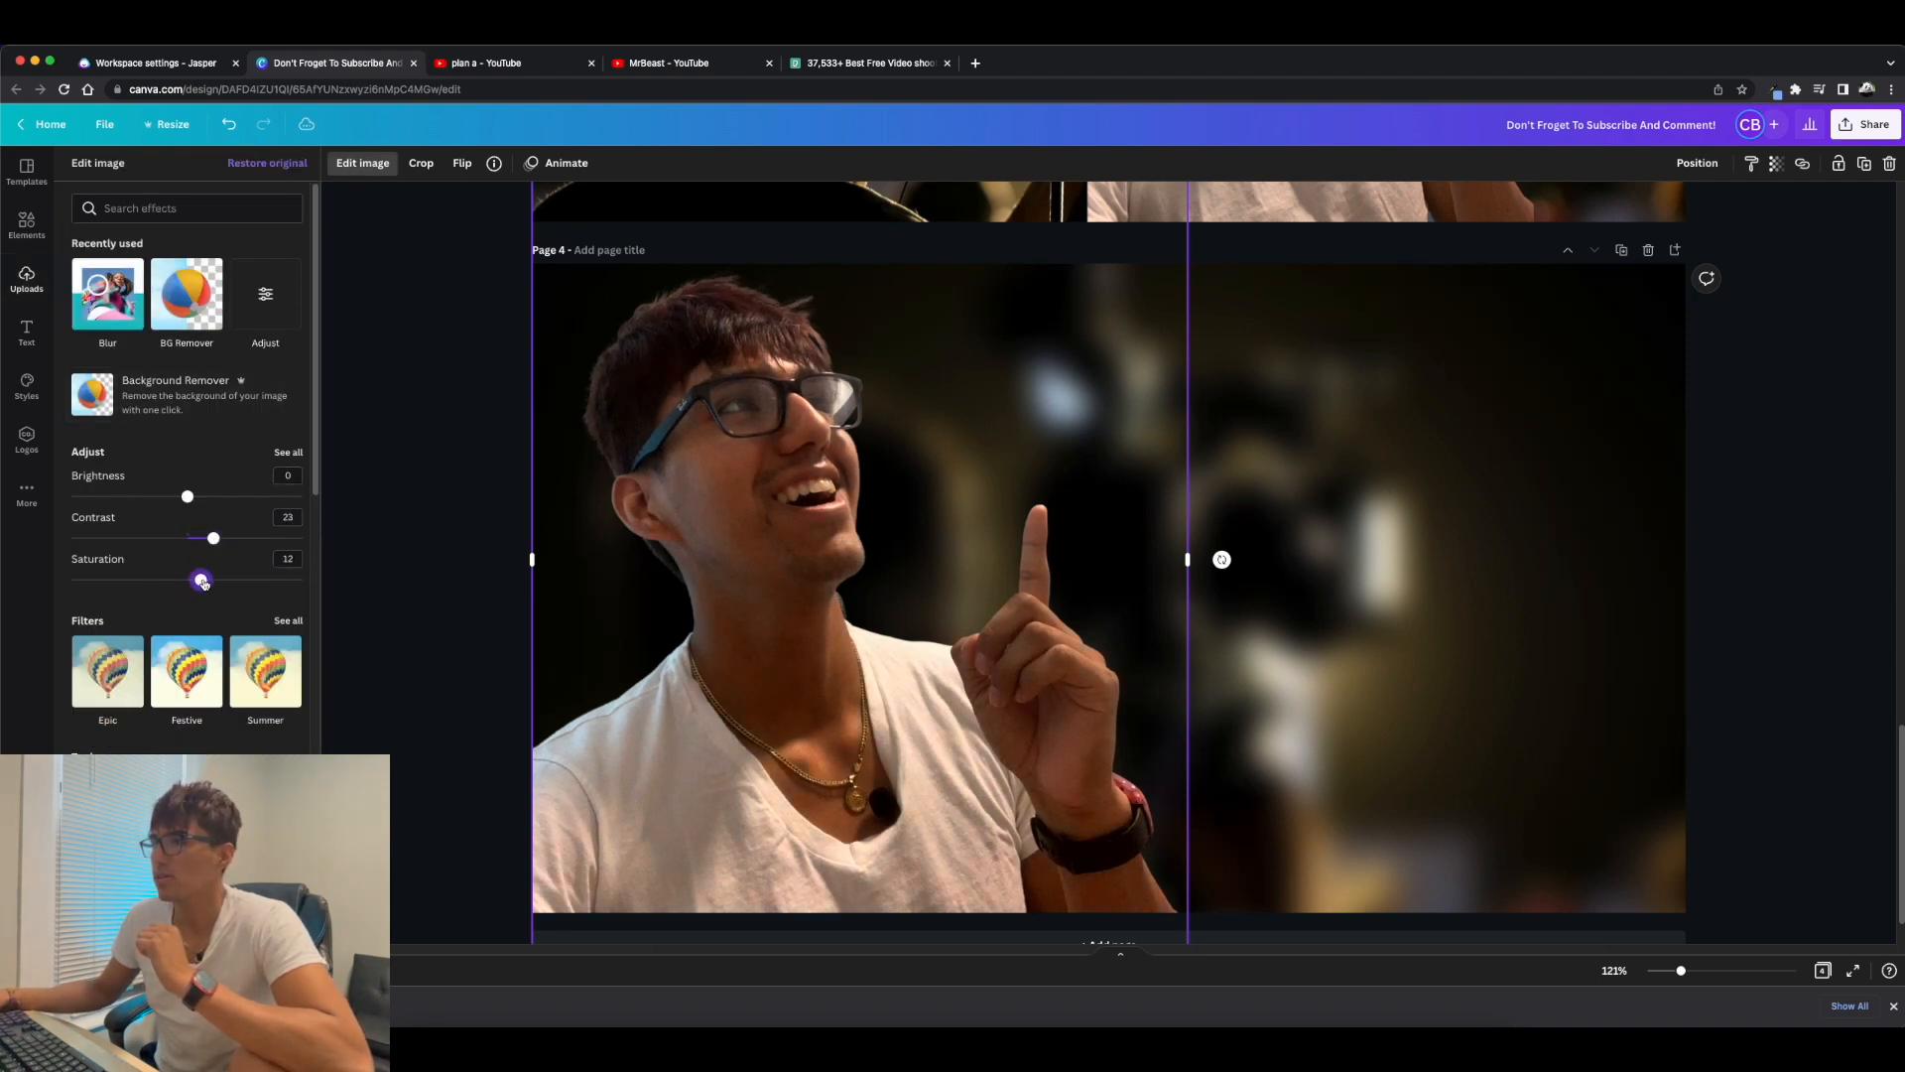
{"action": "left_click_drag", "start_coordinate": [188, 496], "coordinate": [229, 580]}
{"action": "left_click", "coordinate": [353, 558]}
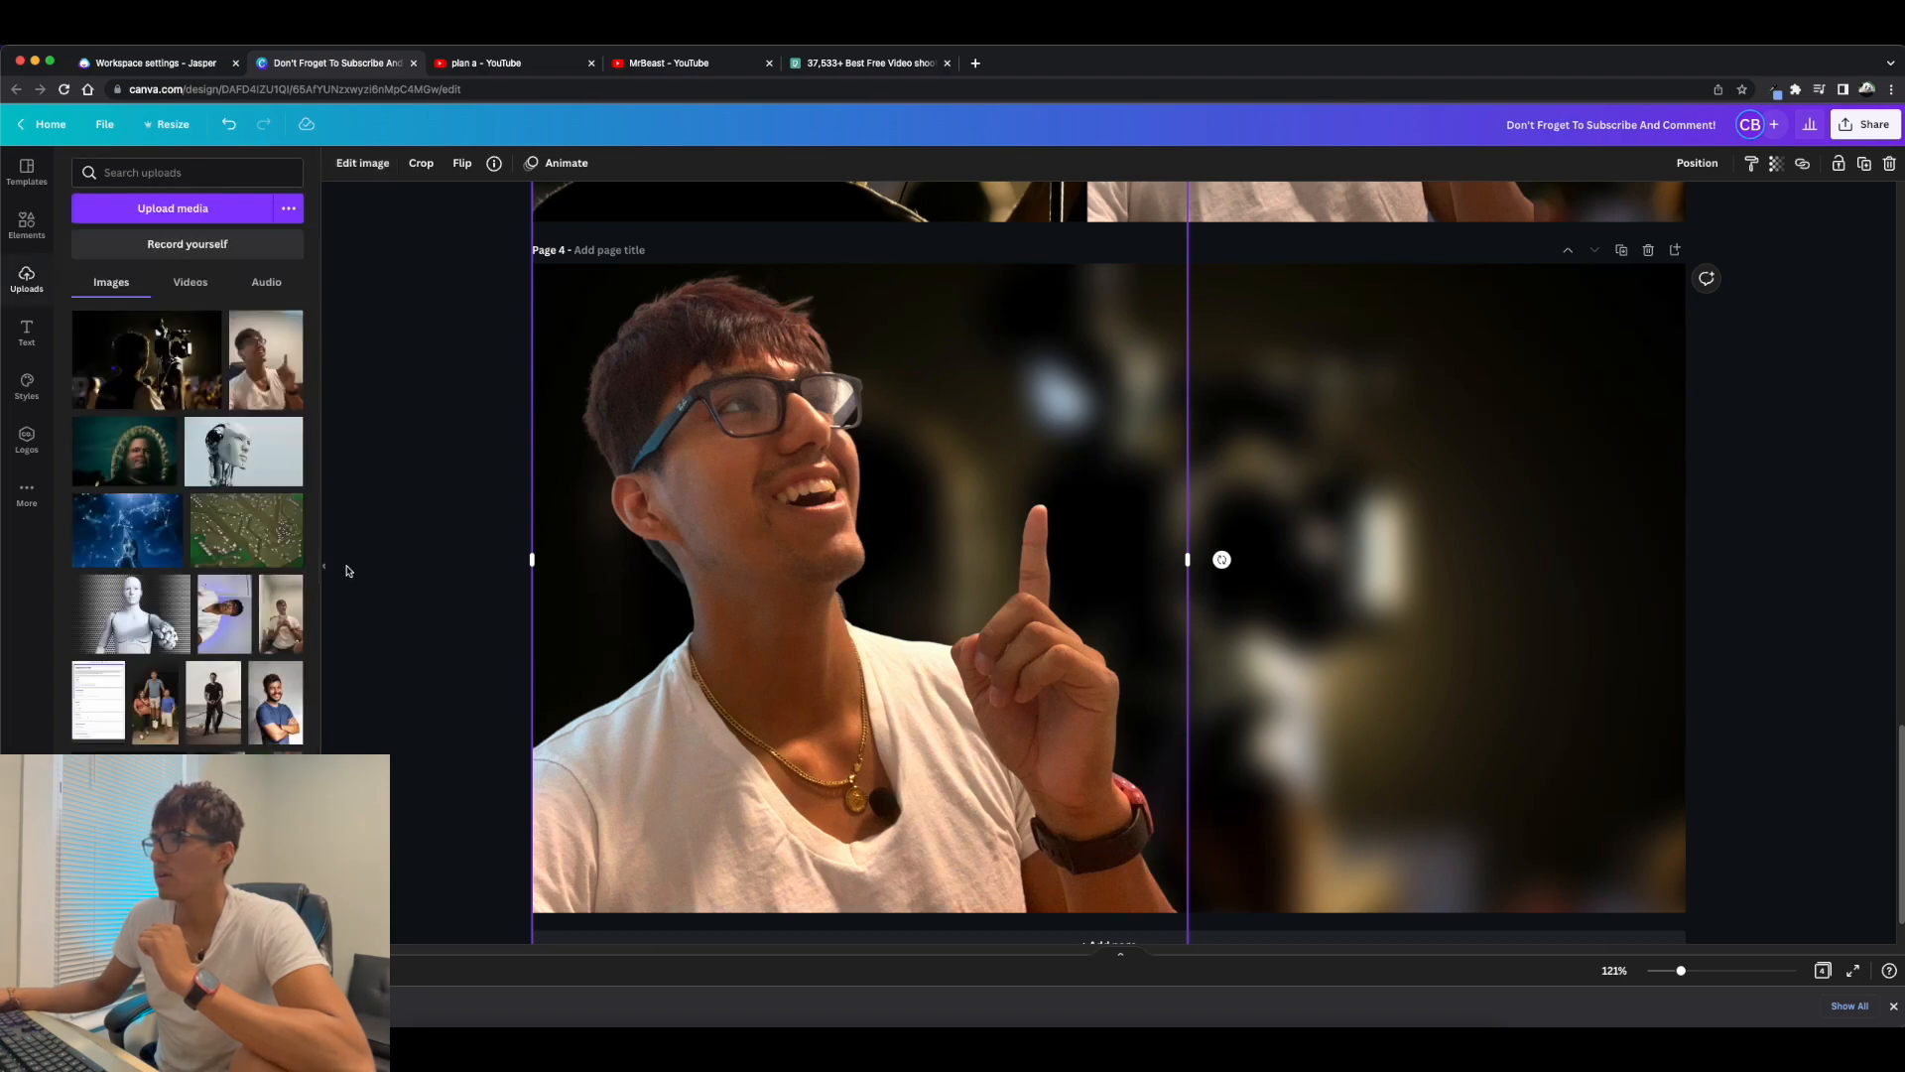
{"action": "left_click", "coordinate": [345, 569]}
{"action": "scroll", "coordinate": [1308, 546], "scroll_direction": "up", "scroll_amount": 3}
{"action": "scroll", "coordinate": [1194, 621], "scroll_direction": "down", "scroll_amount": 1}
{"action": "scroll", "coordinate": [1194, 621], "scroll_direction": "down", "scroll_amount": 2}
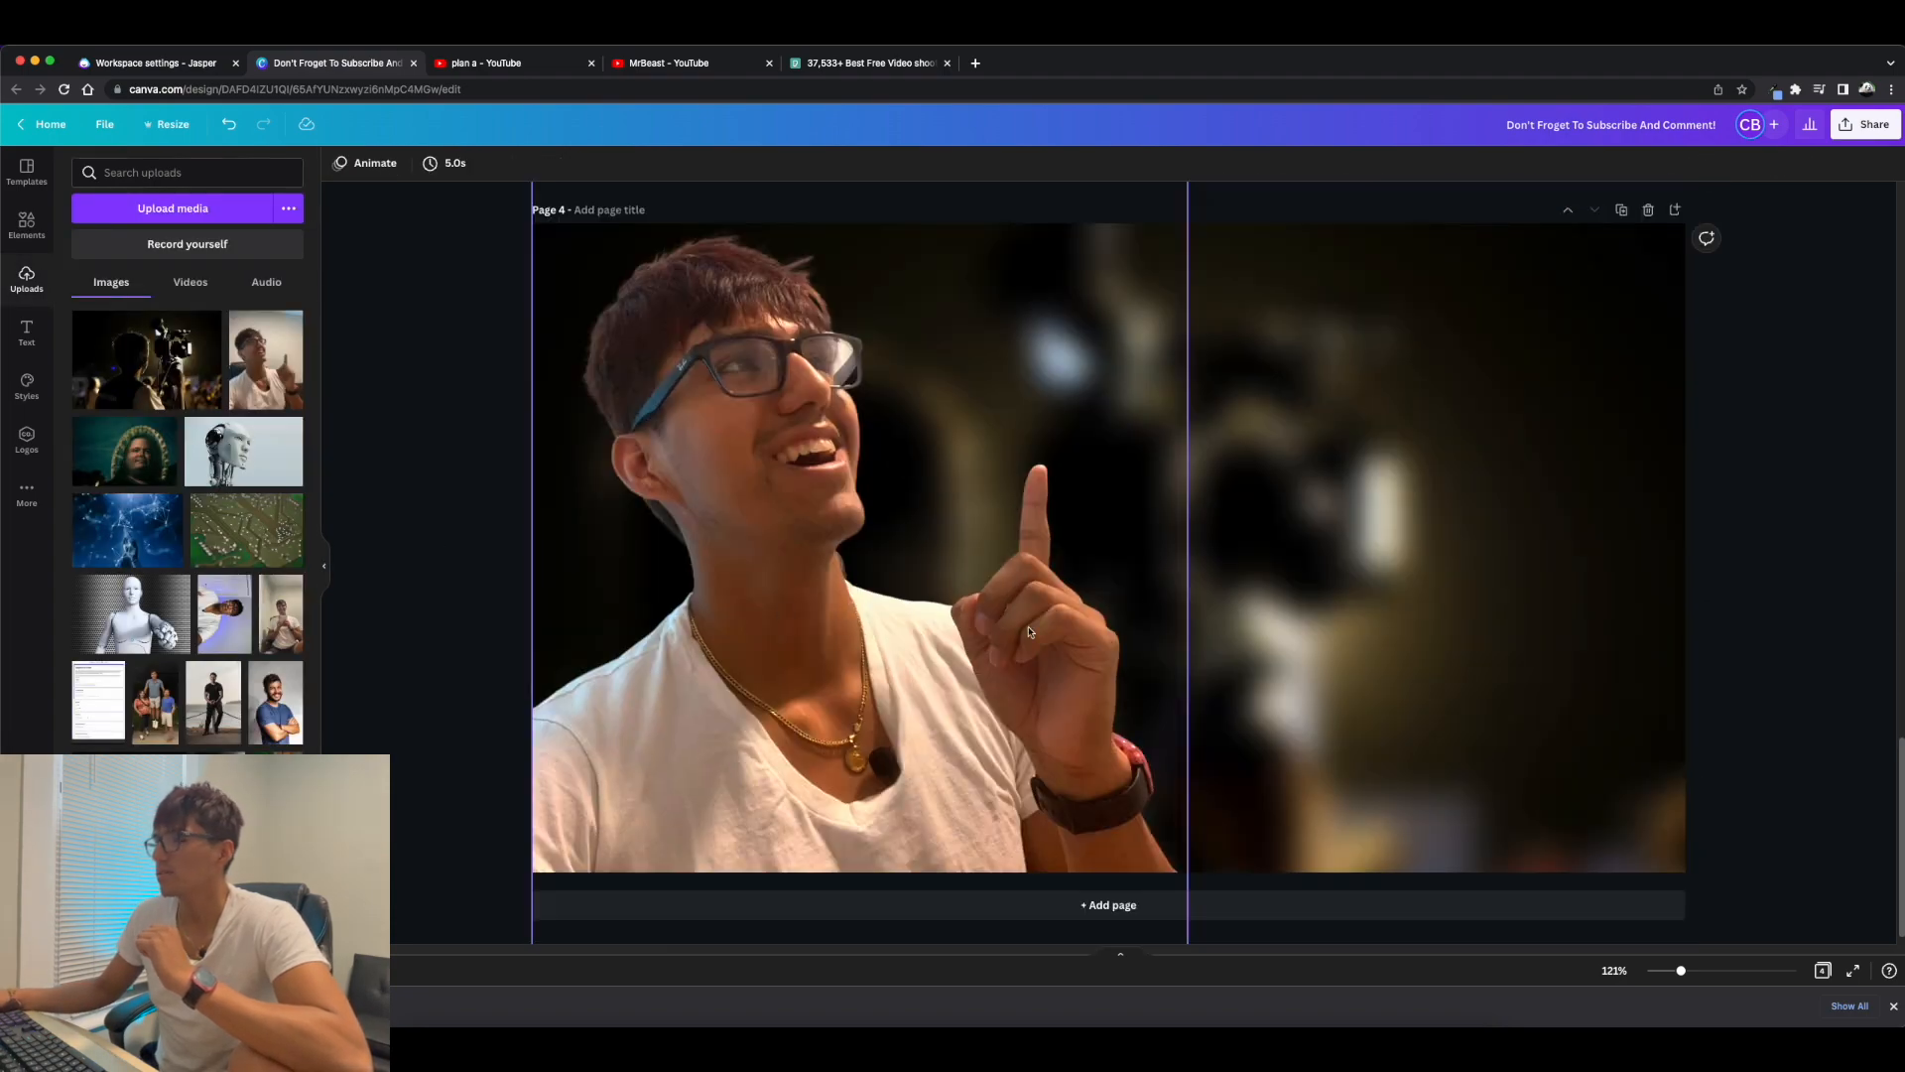
Check the video shoot thumbnail in the YouTube results, closing the MrBeast page, and return to the Canva design.
{"action": "left_click", "coordinate": [494, 66]}
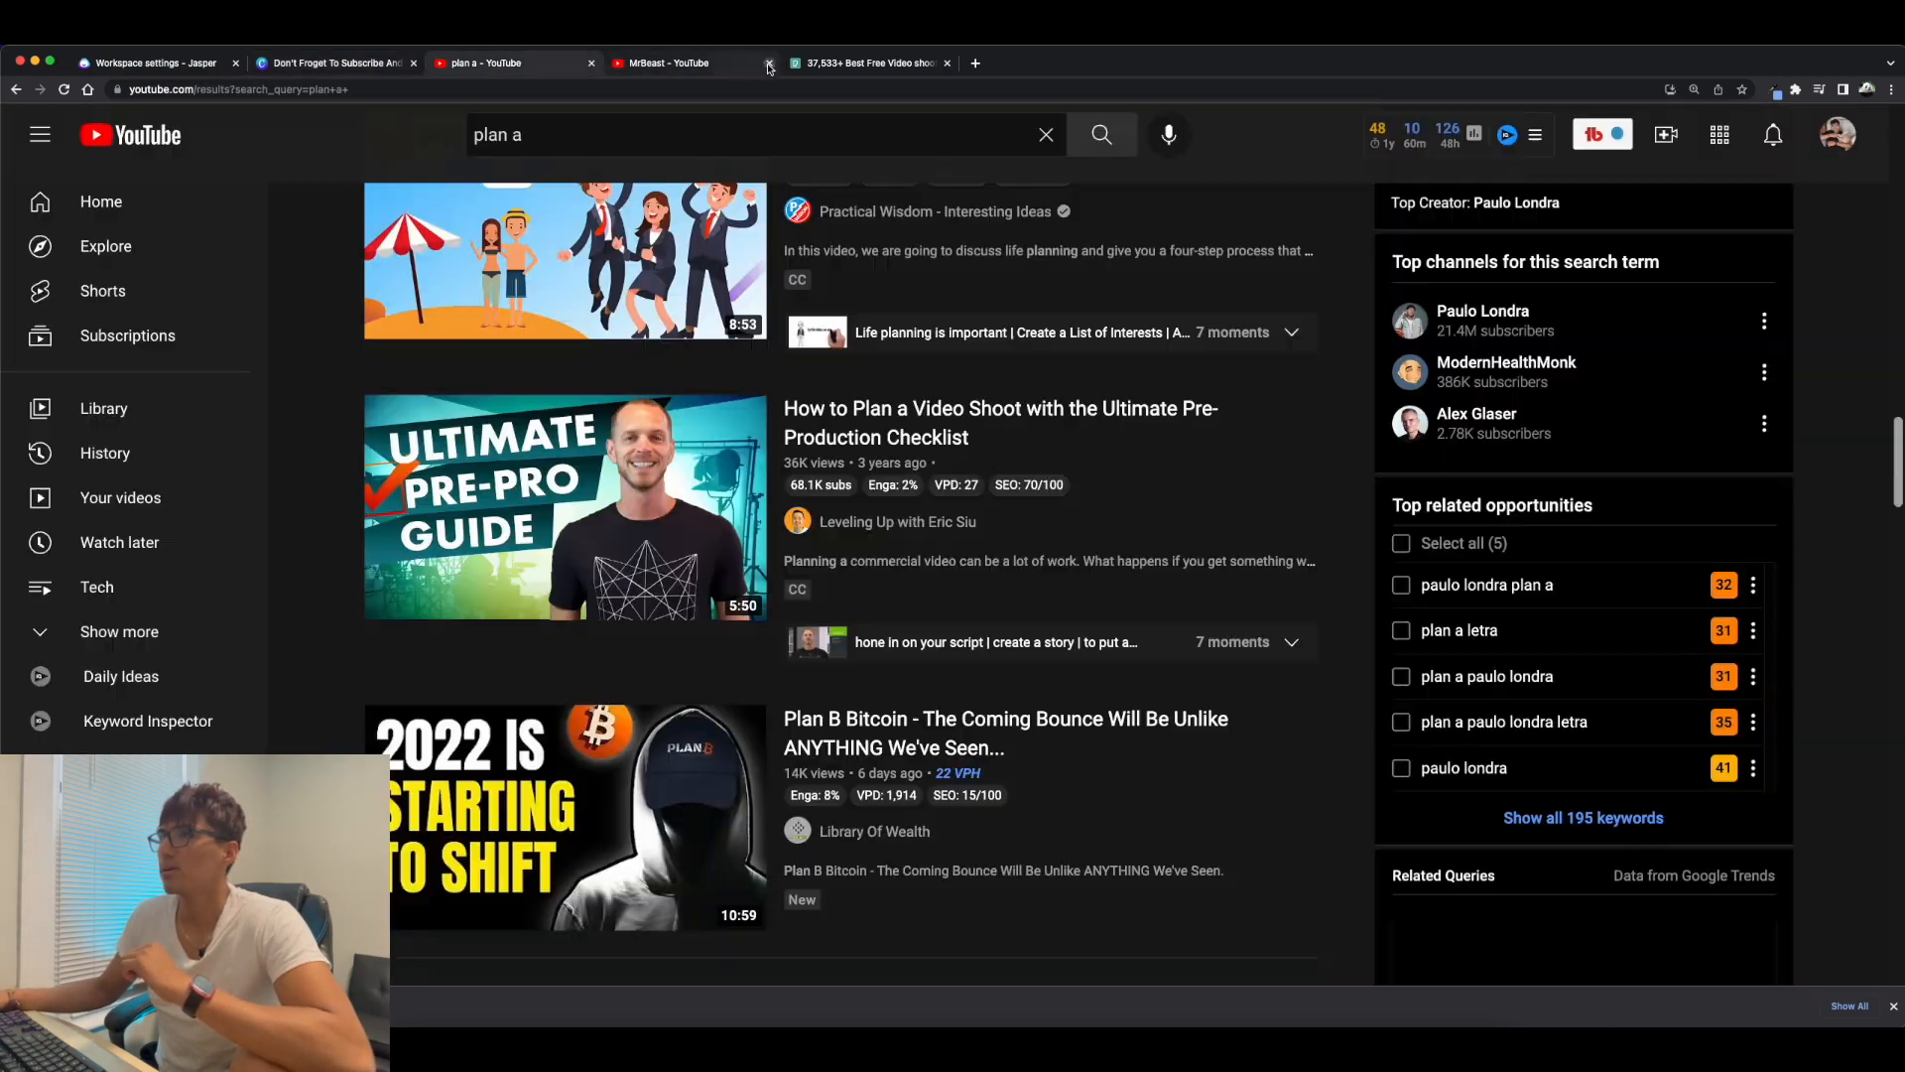
{"action": "left_click", "coordinate": [769, 63]}
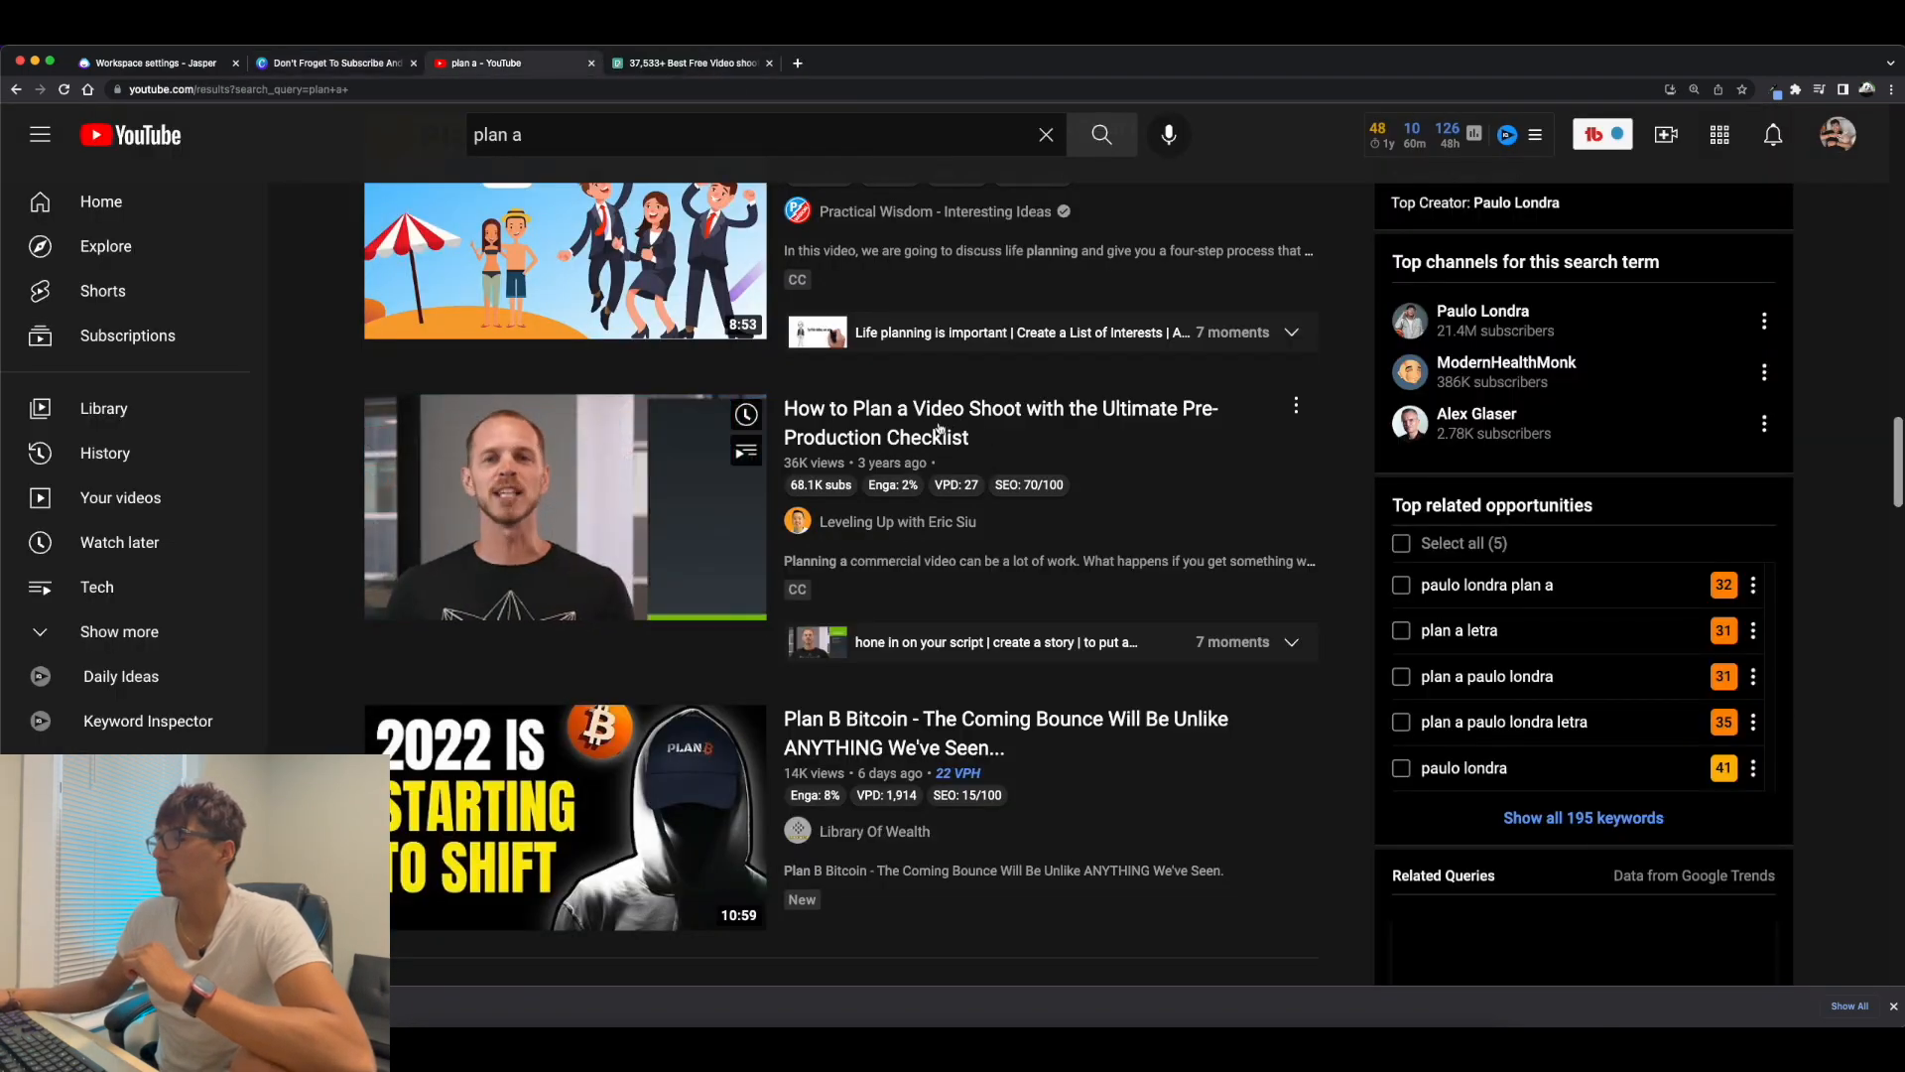
{"action": "left_click", "coordinate": [385, 65]}
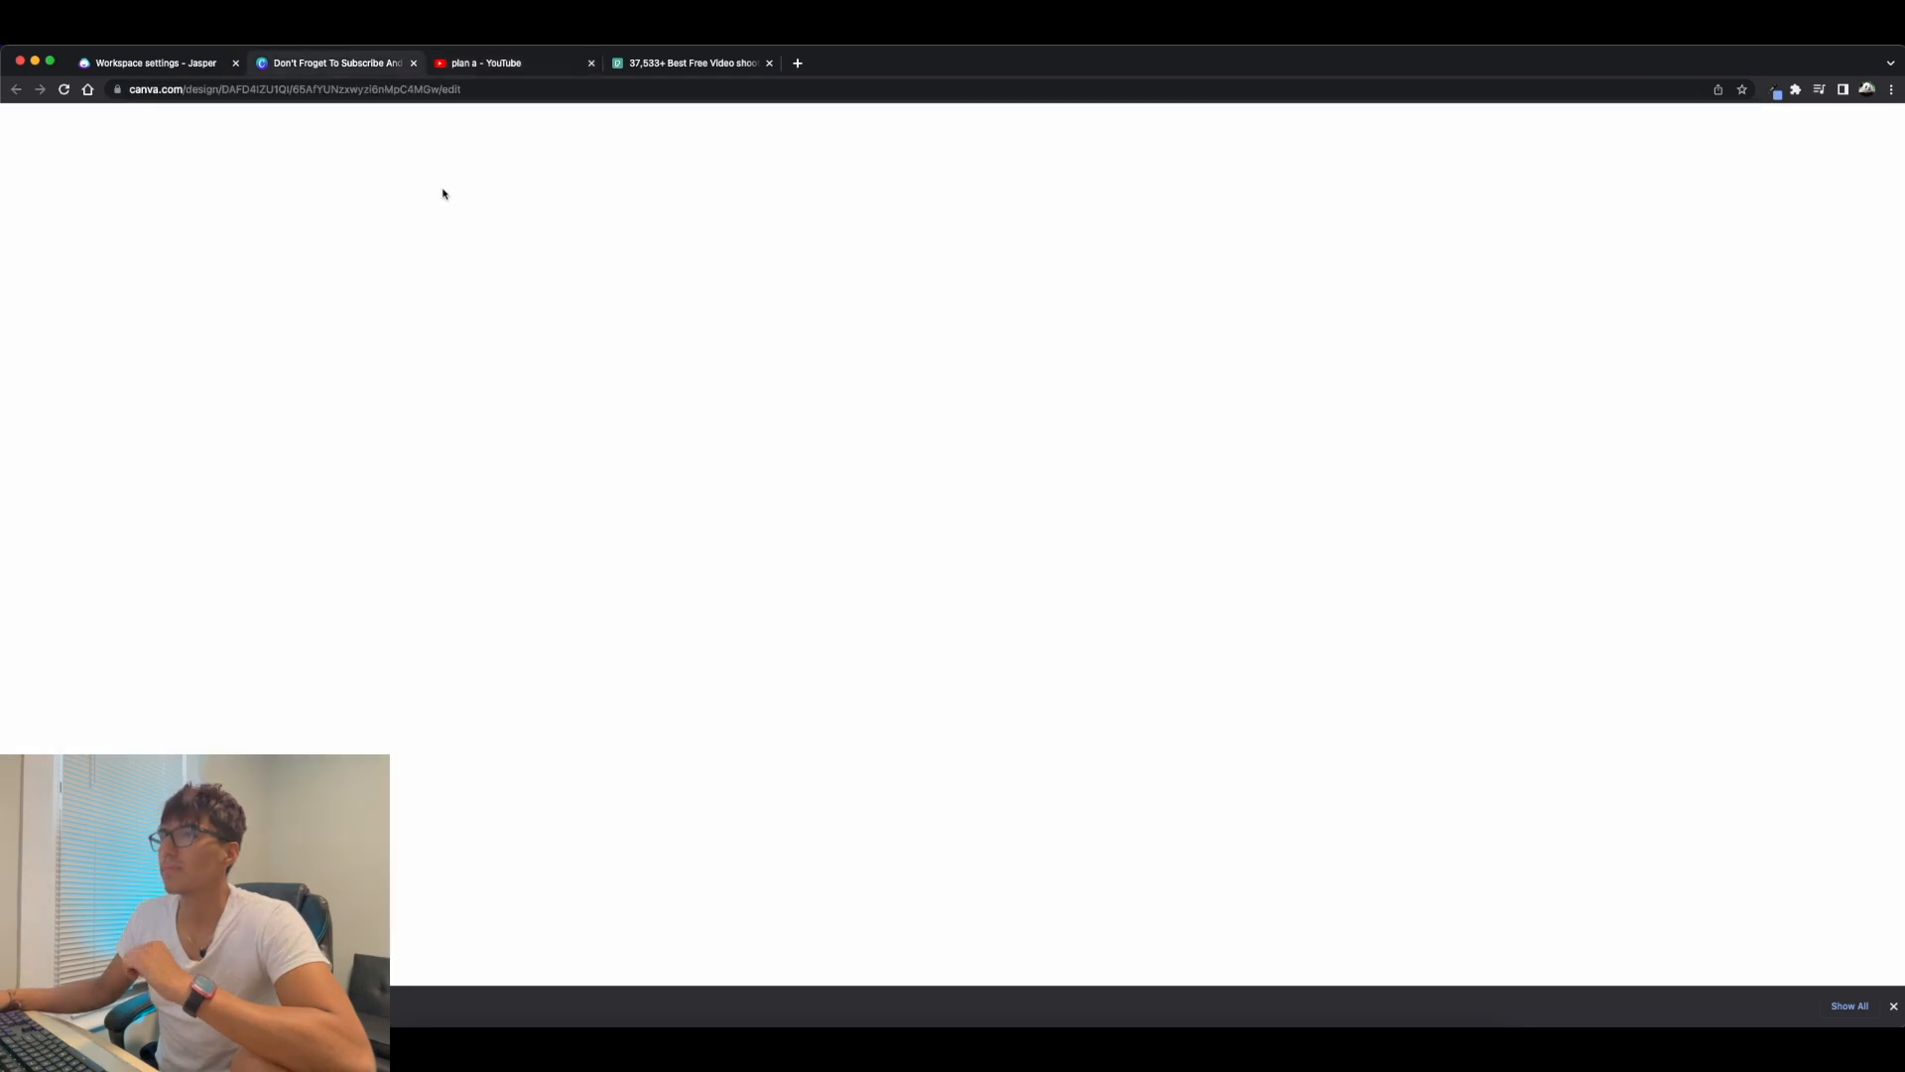
Browse the text font combinations and add the yellow HUGE SALE style to page 4.
{"action": "left_click", "coordinate": [26, 333]}
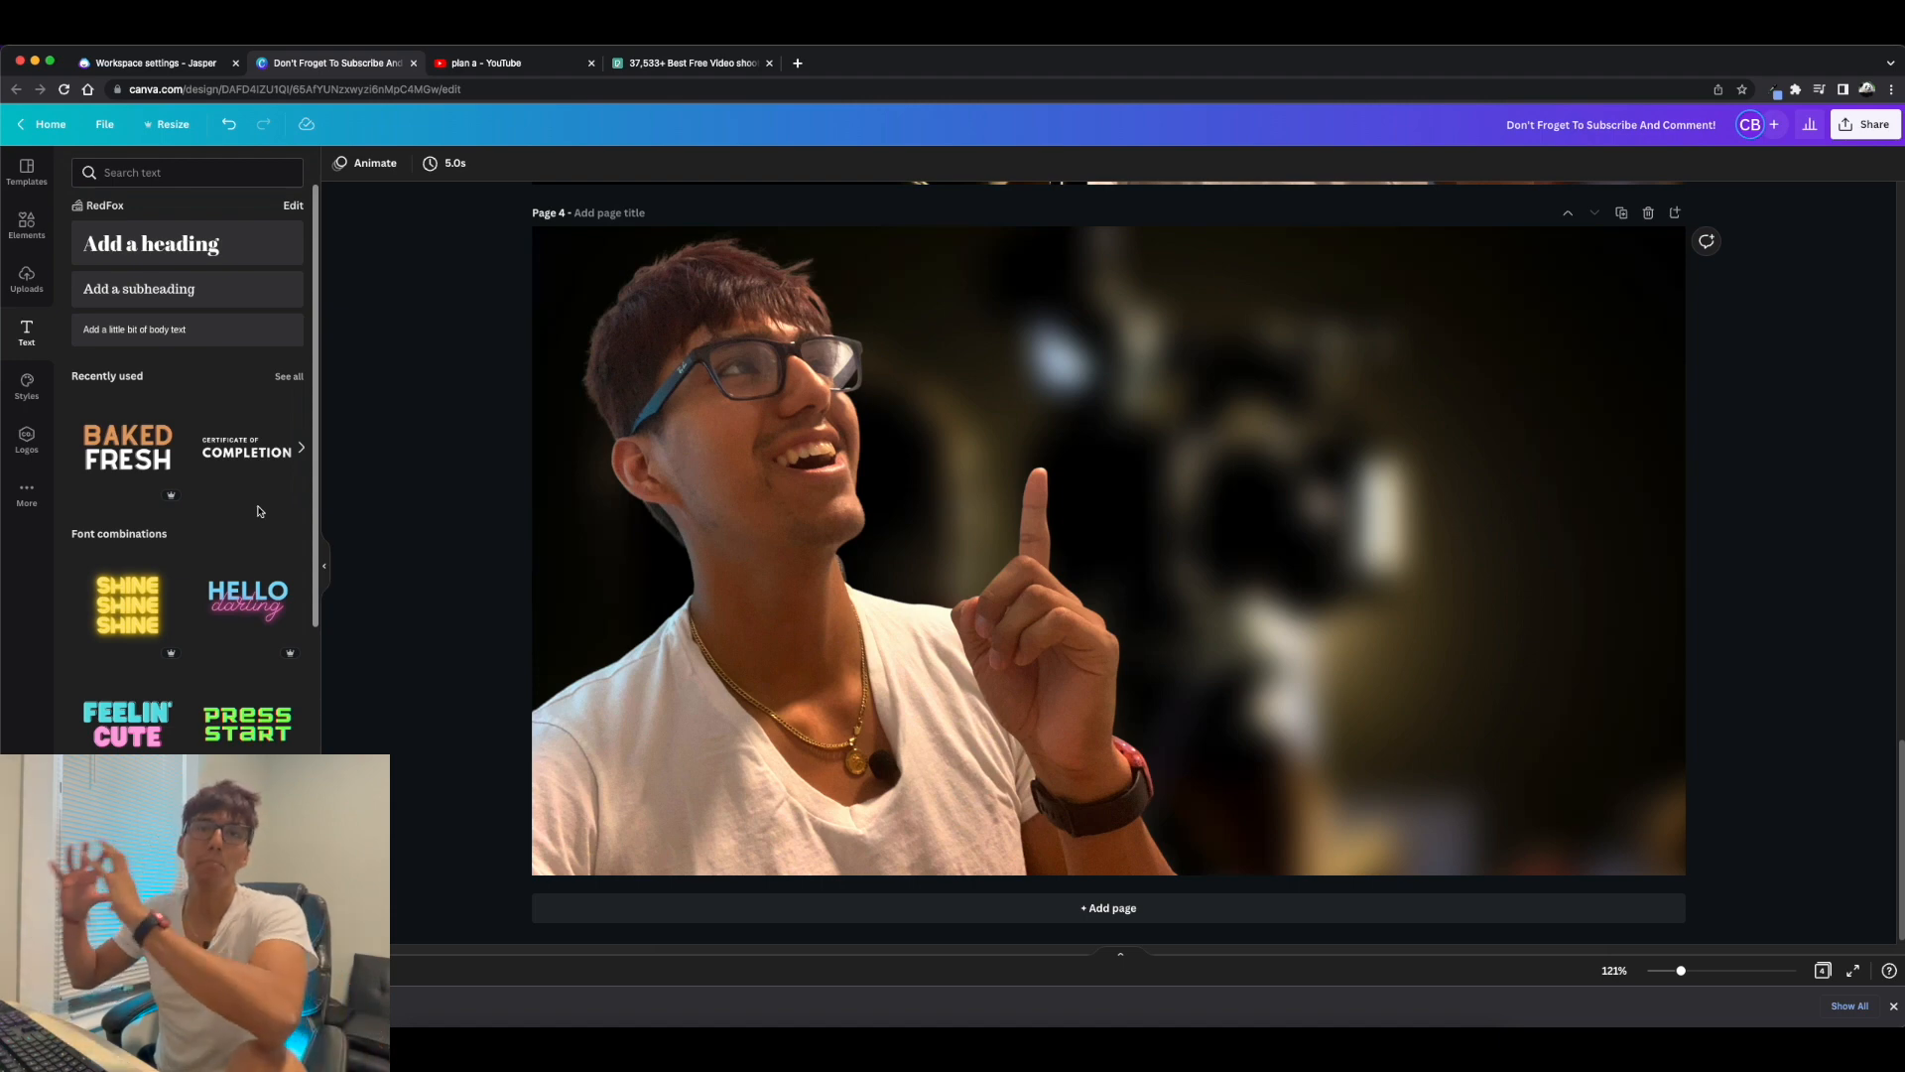
{"action": "scroll", "coordinate": [153, 660], "scroll_direction": "down", "scroll_amount": 8}
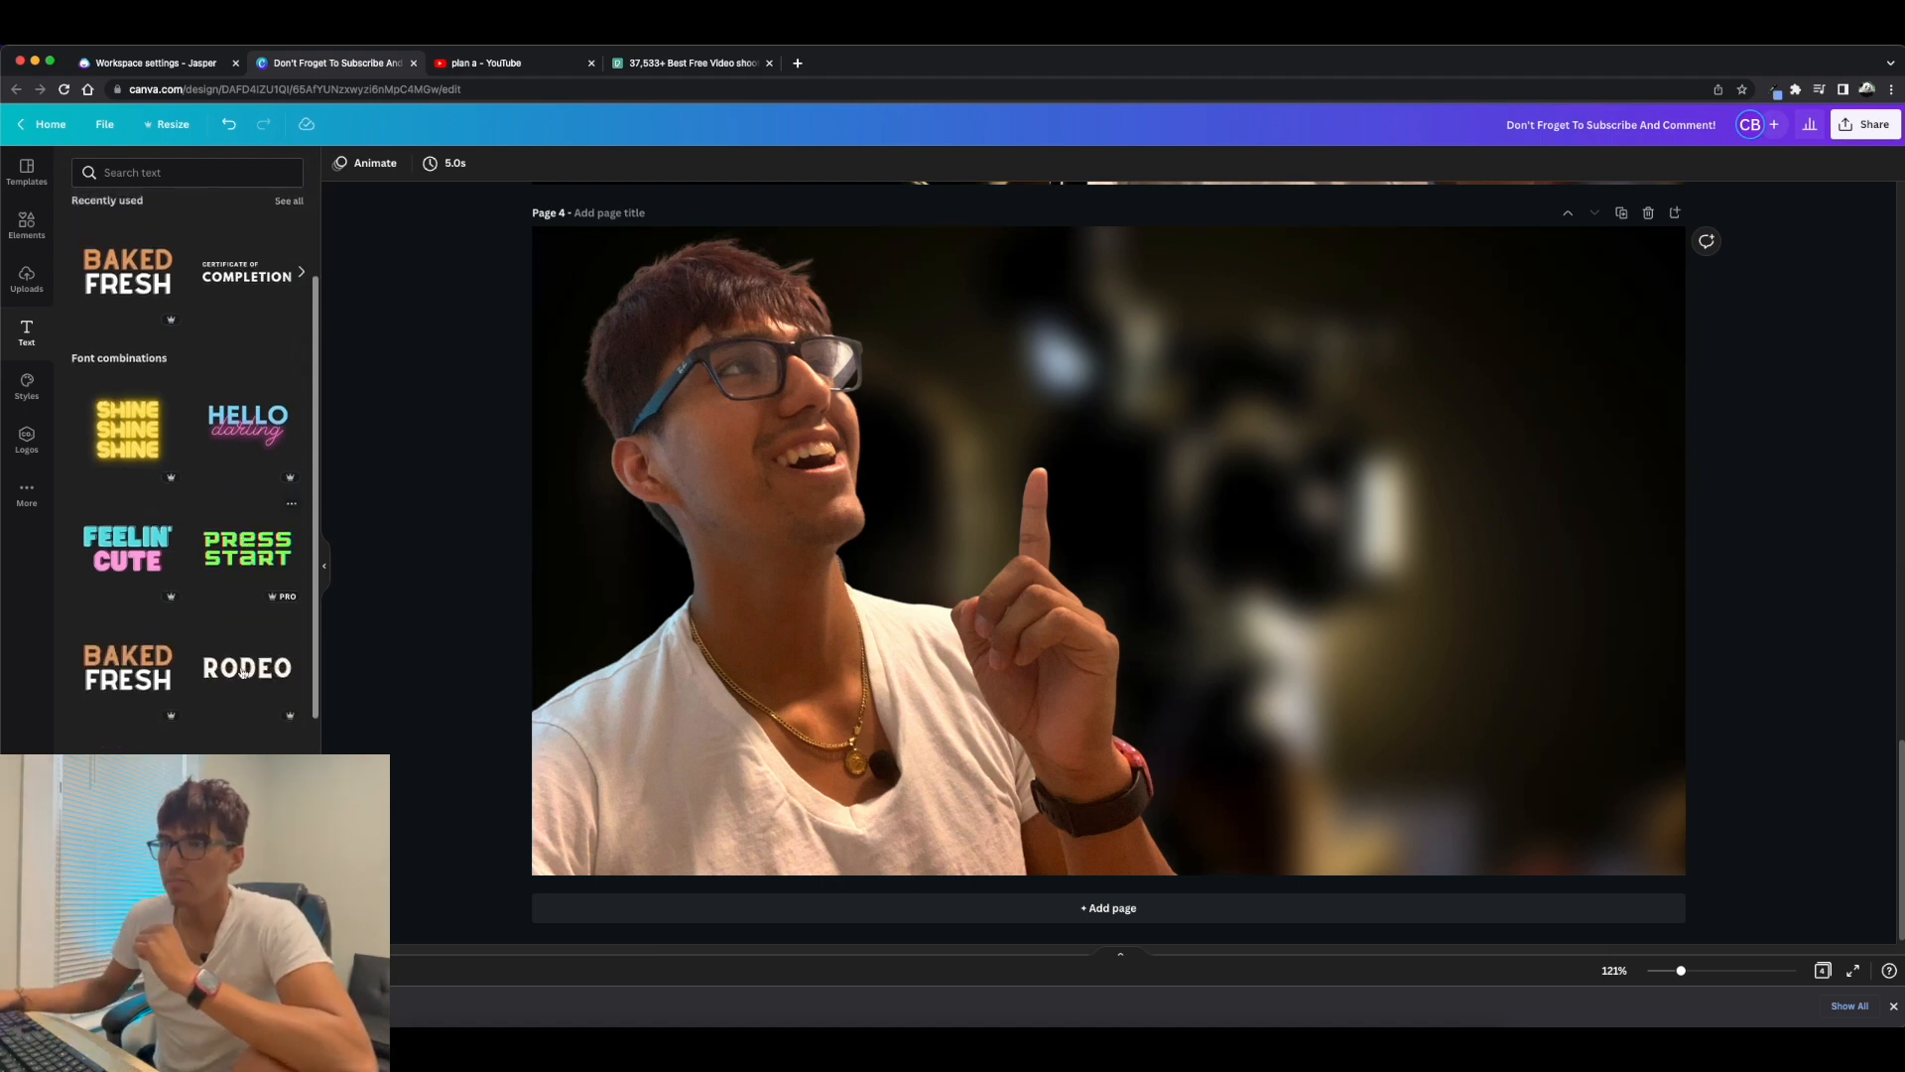
{"action": "scroll", "coordinate": [233, 668], "scroll_direction": "down", "scroll_amount": 8}
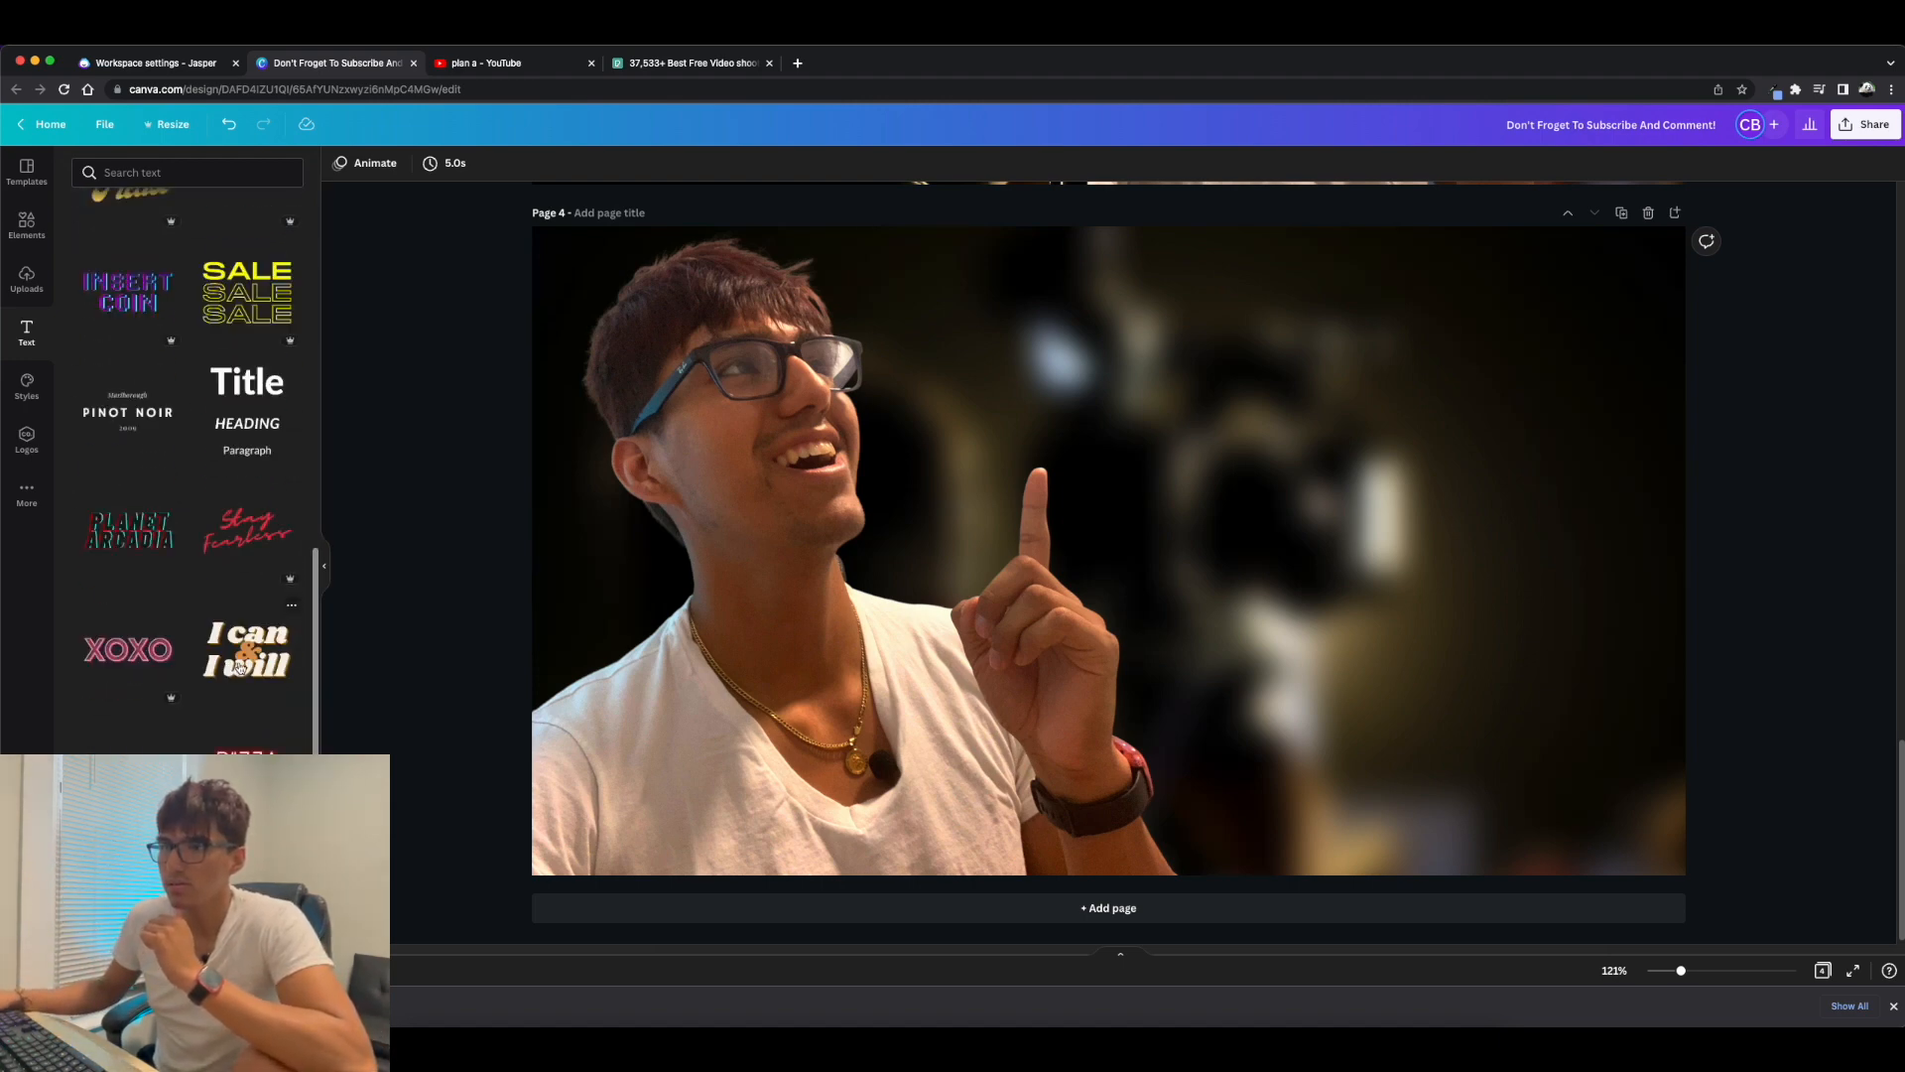
{"action": "scroll", "coordinate": [248, 518], "scroll_direction": "down", "scroll_amount": 3}
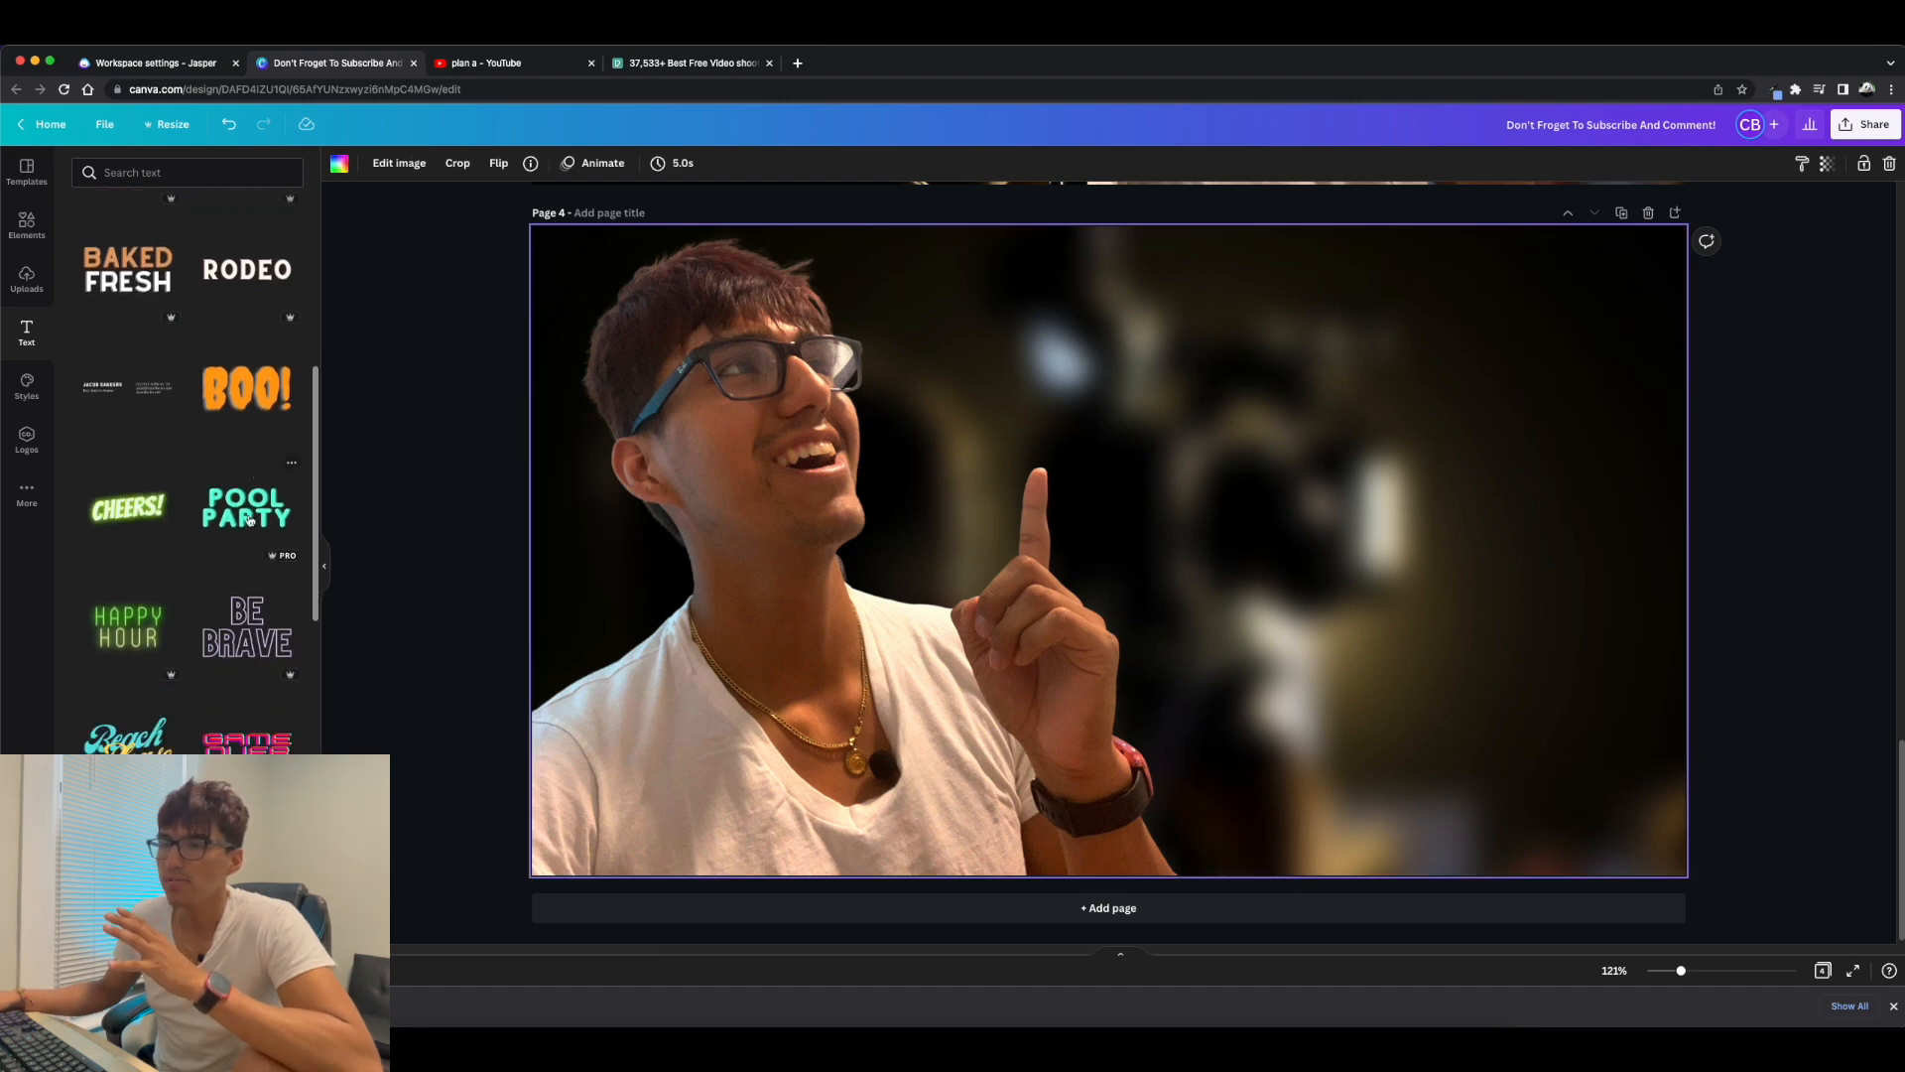
{"action": "scroll", "coordinate": [248, 518], "scroll_direction": "down", "scroll_amount": 5}
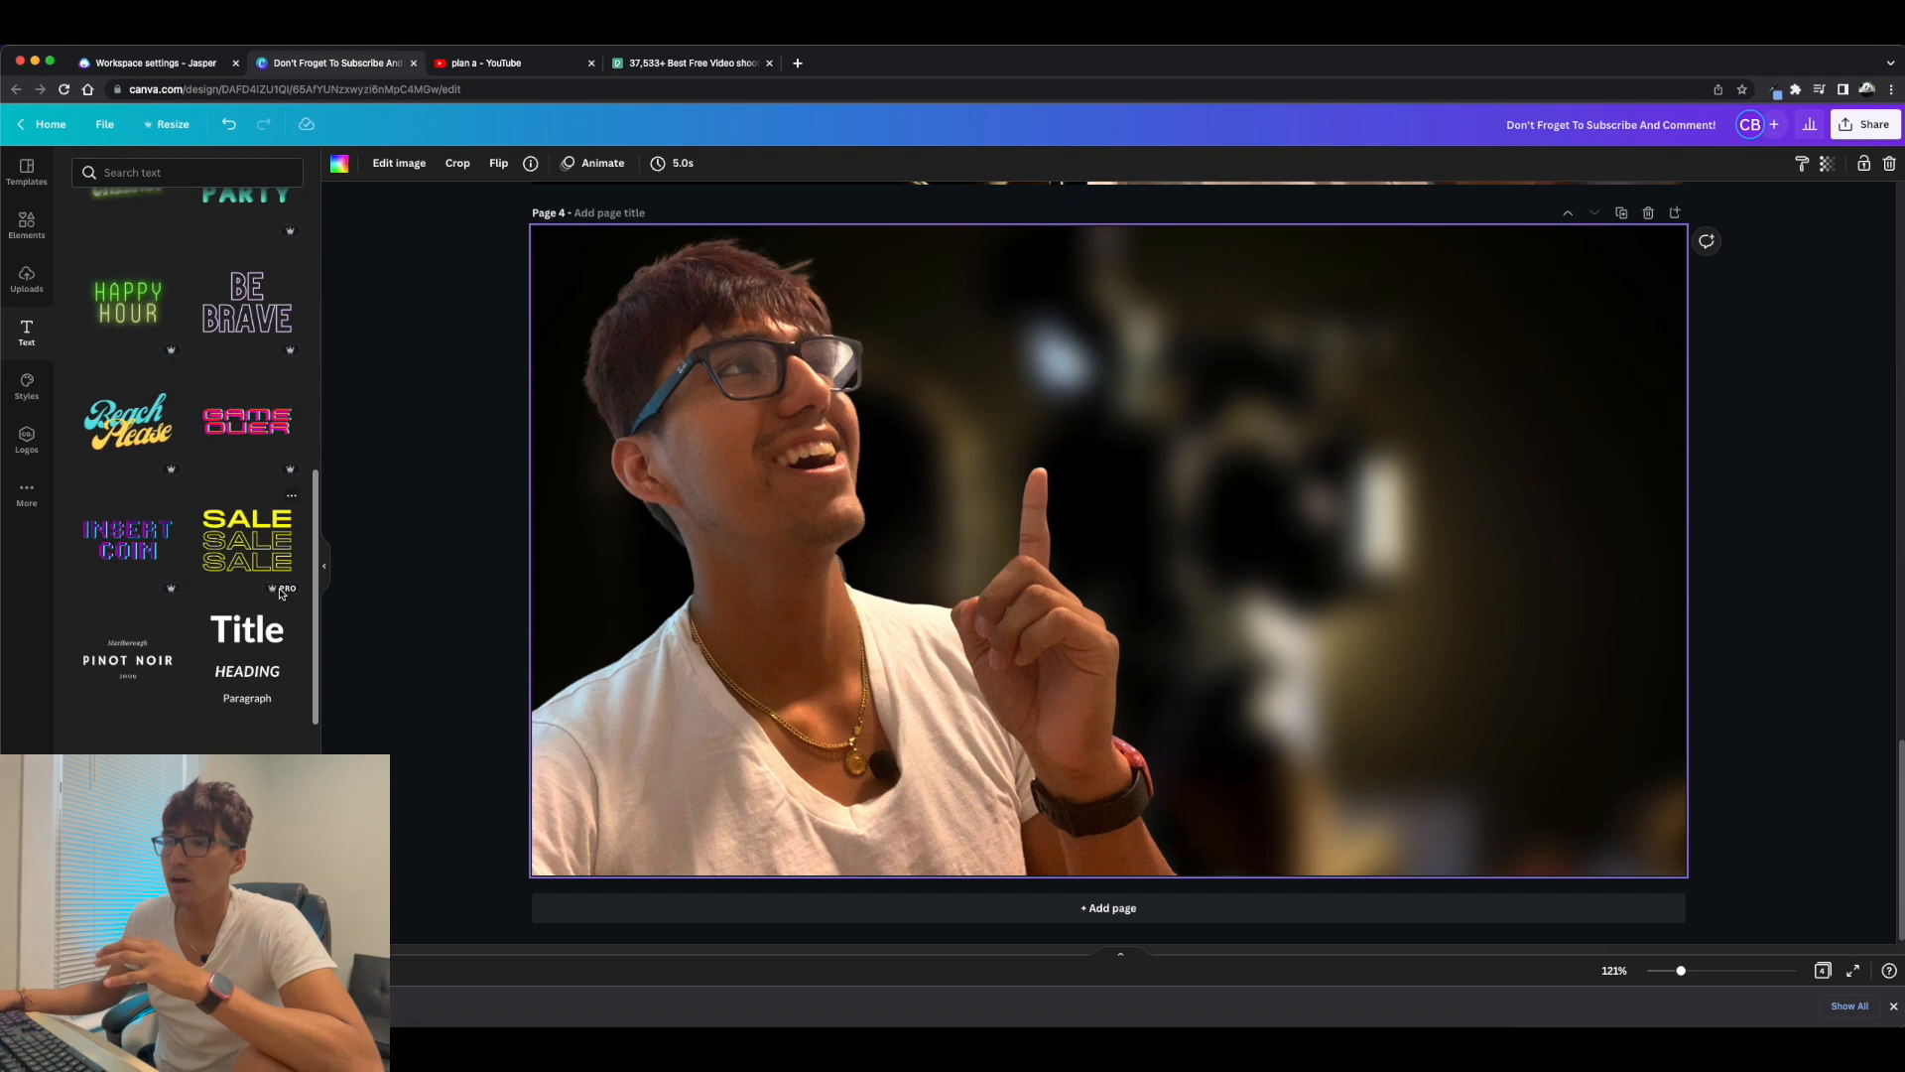
{"action": "scroll", "coordinate": [258, 580], "scroll_direction": "down", "scroll_amount": 3}
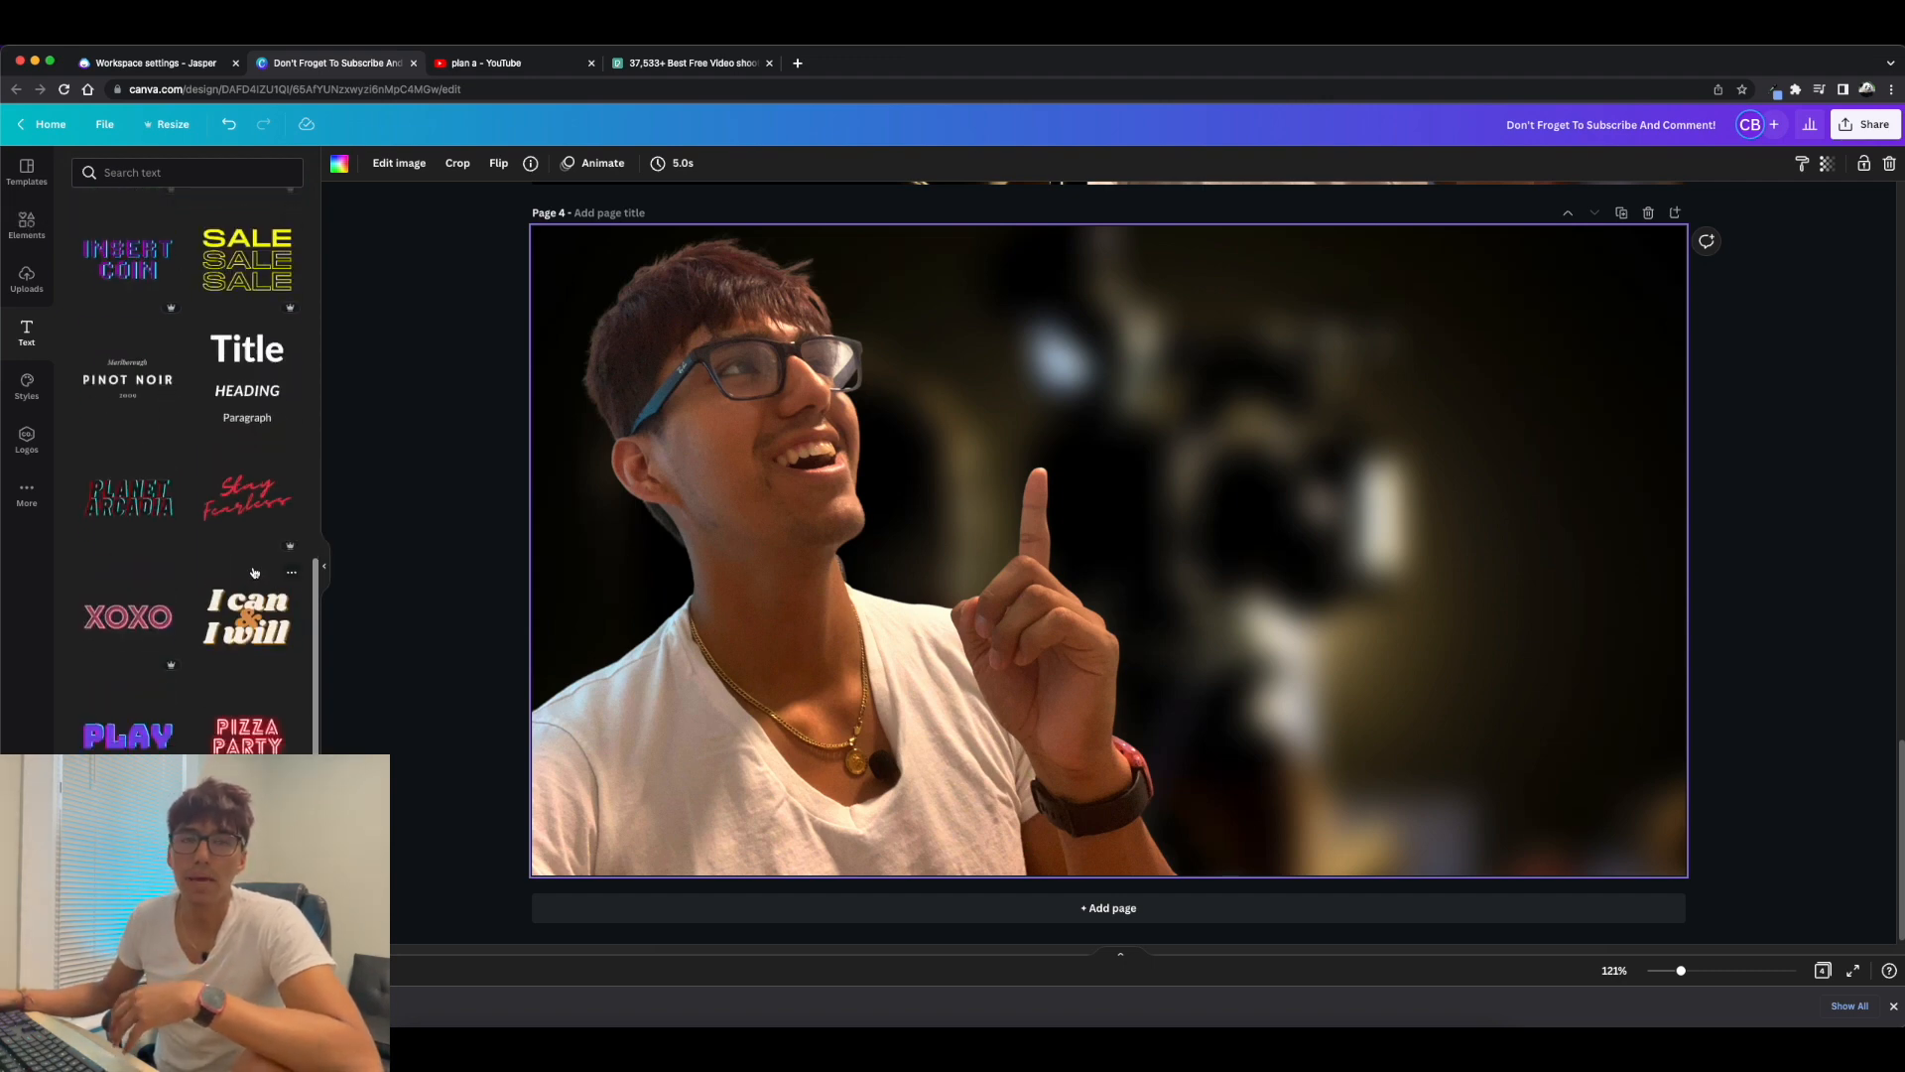
{"action": "scroll", "coordinate": [254, 575], "scroll_direction": "down", "scroll_amount": 3}
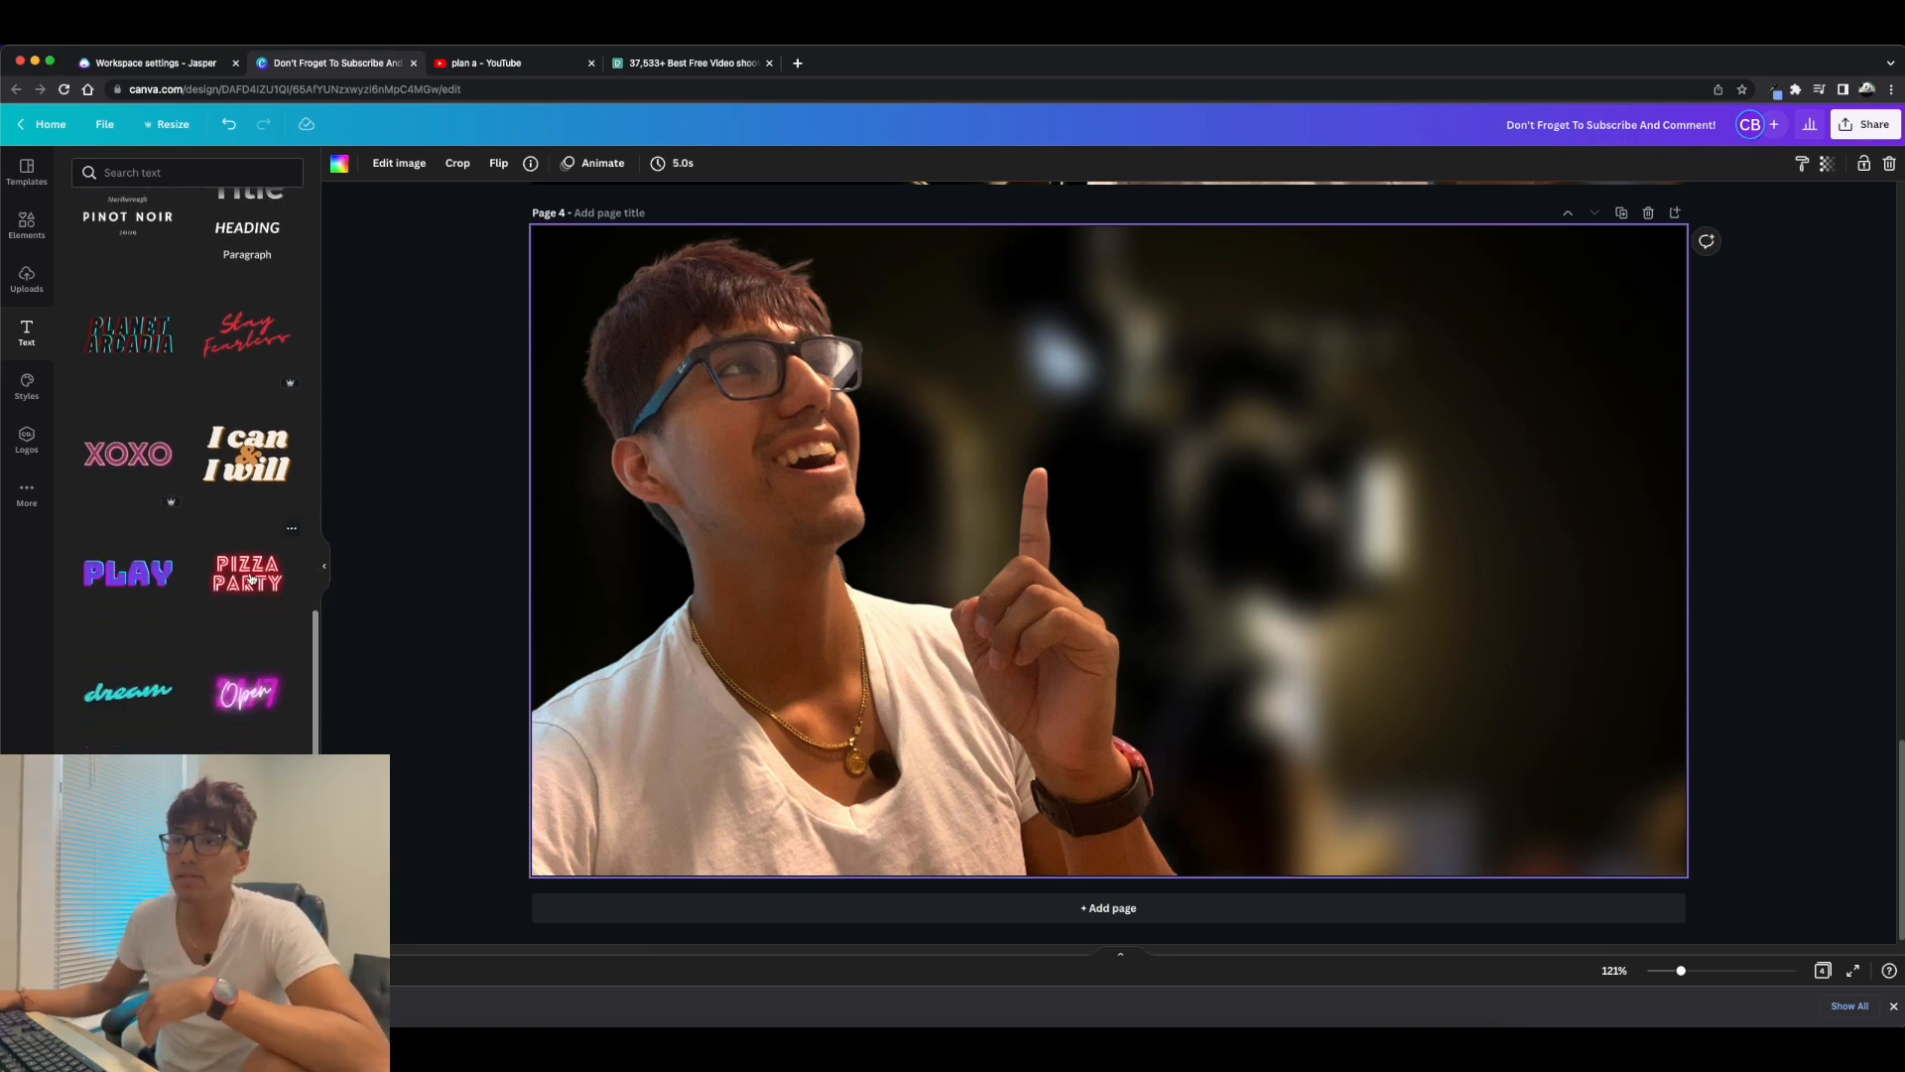
{"action": "scroll", "coordinate": [252, 580], "scroll_direction": "down", "scroll_amount": 3}
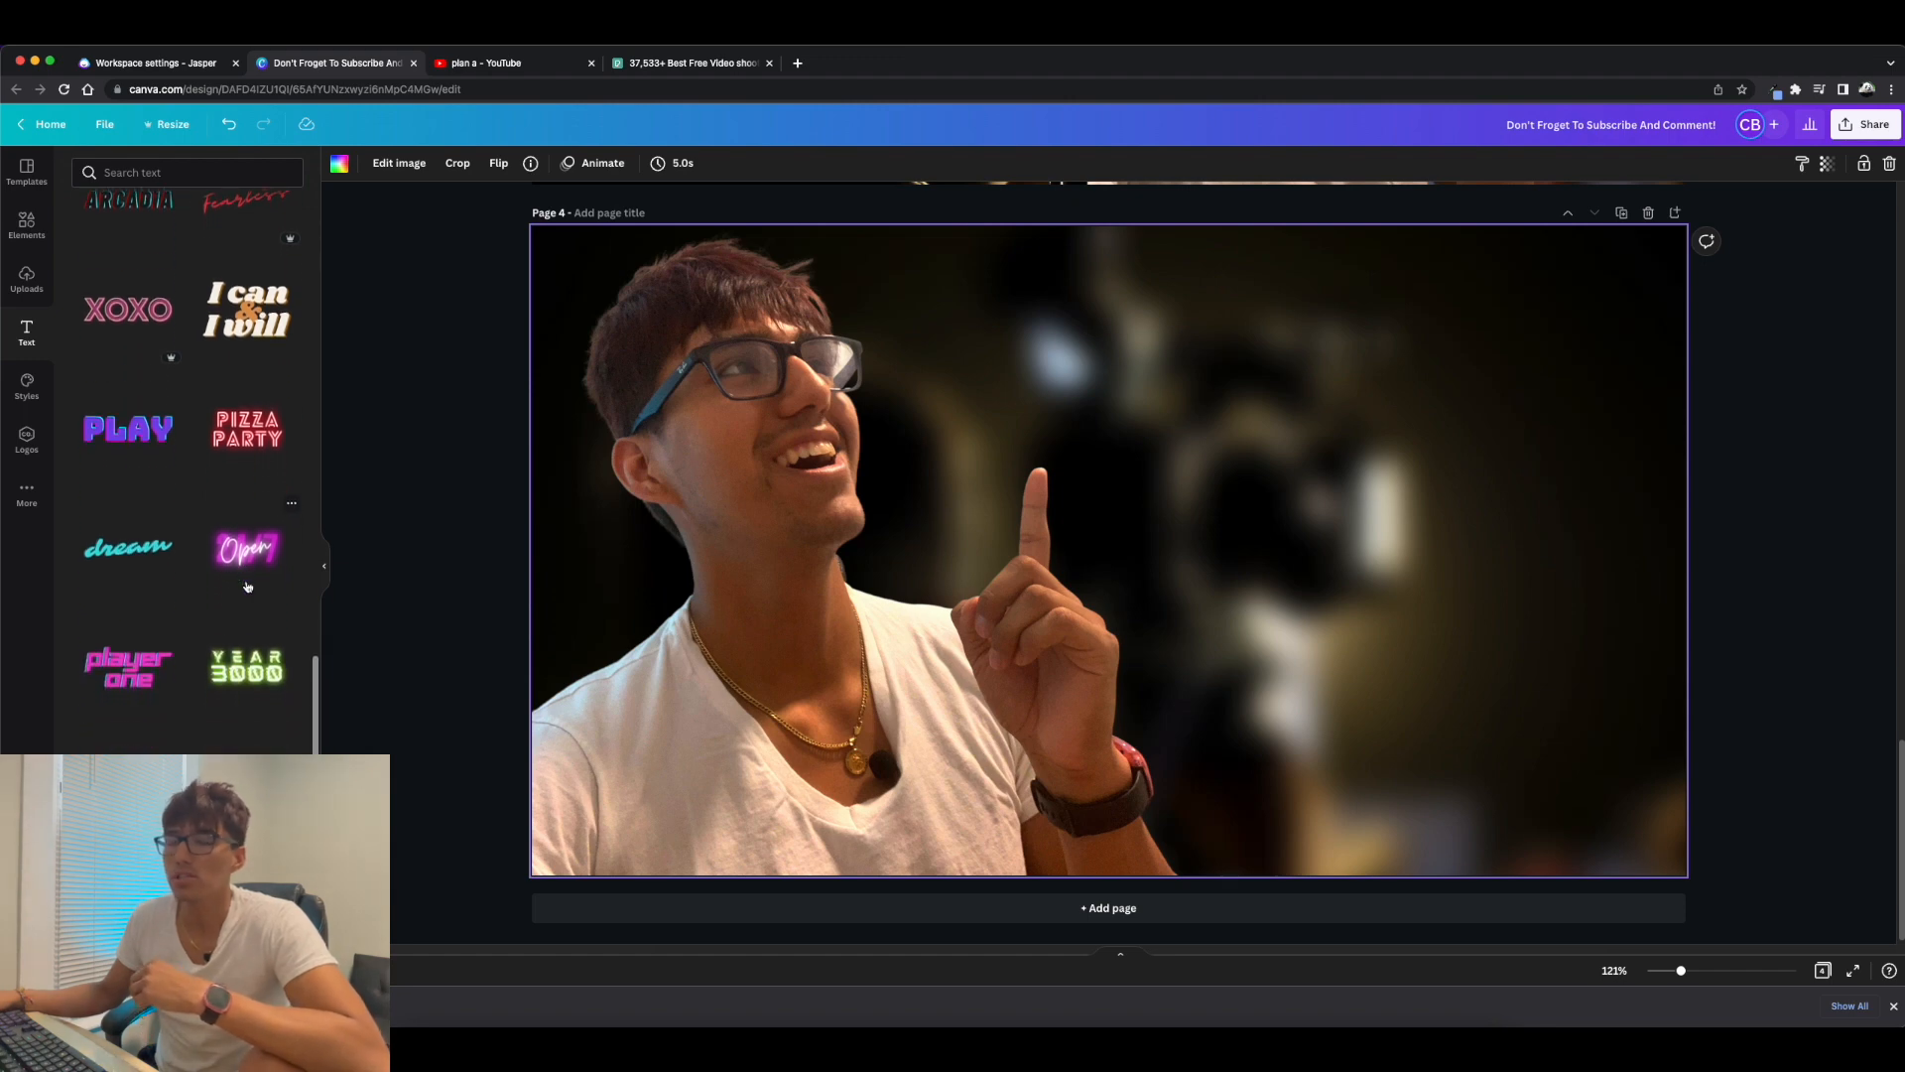
{"action": "scroll", "coordinate": [247, 586], "scroll_direction": "down", "scroll_amount": 8}
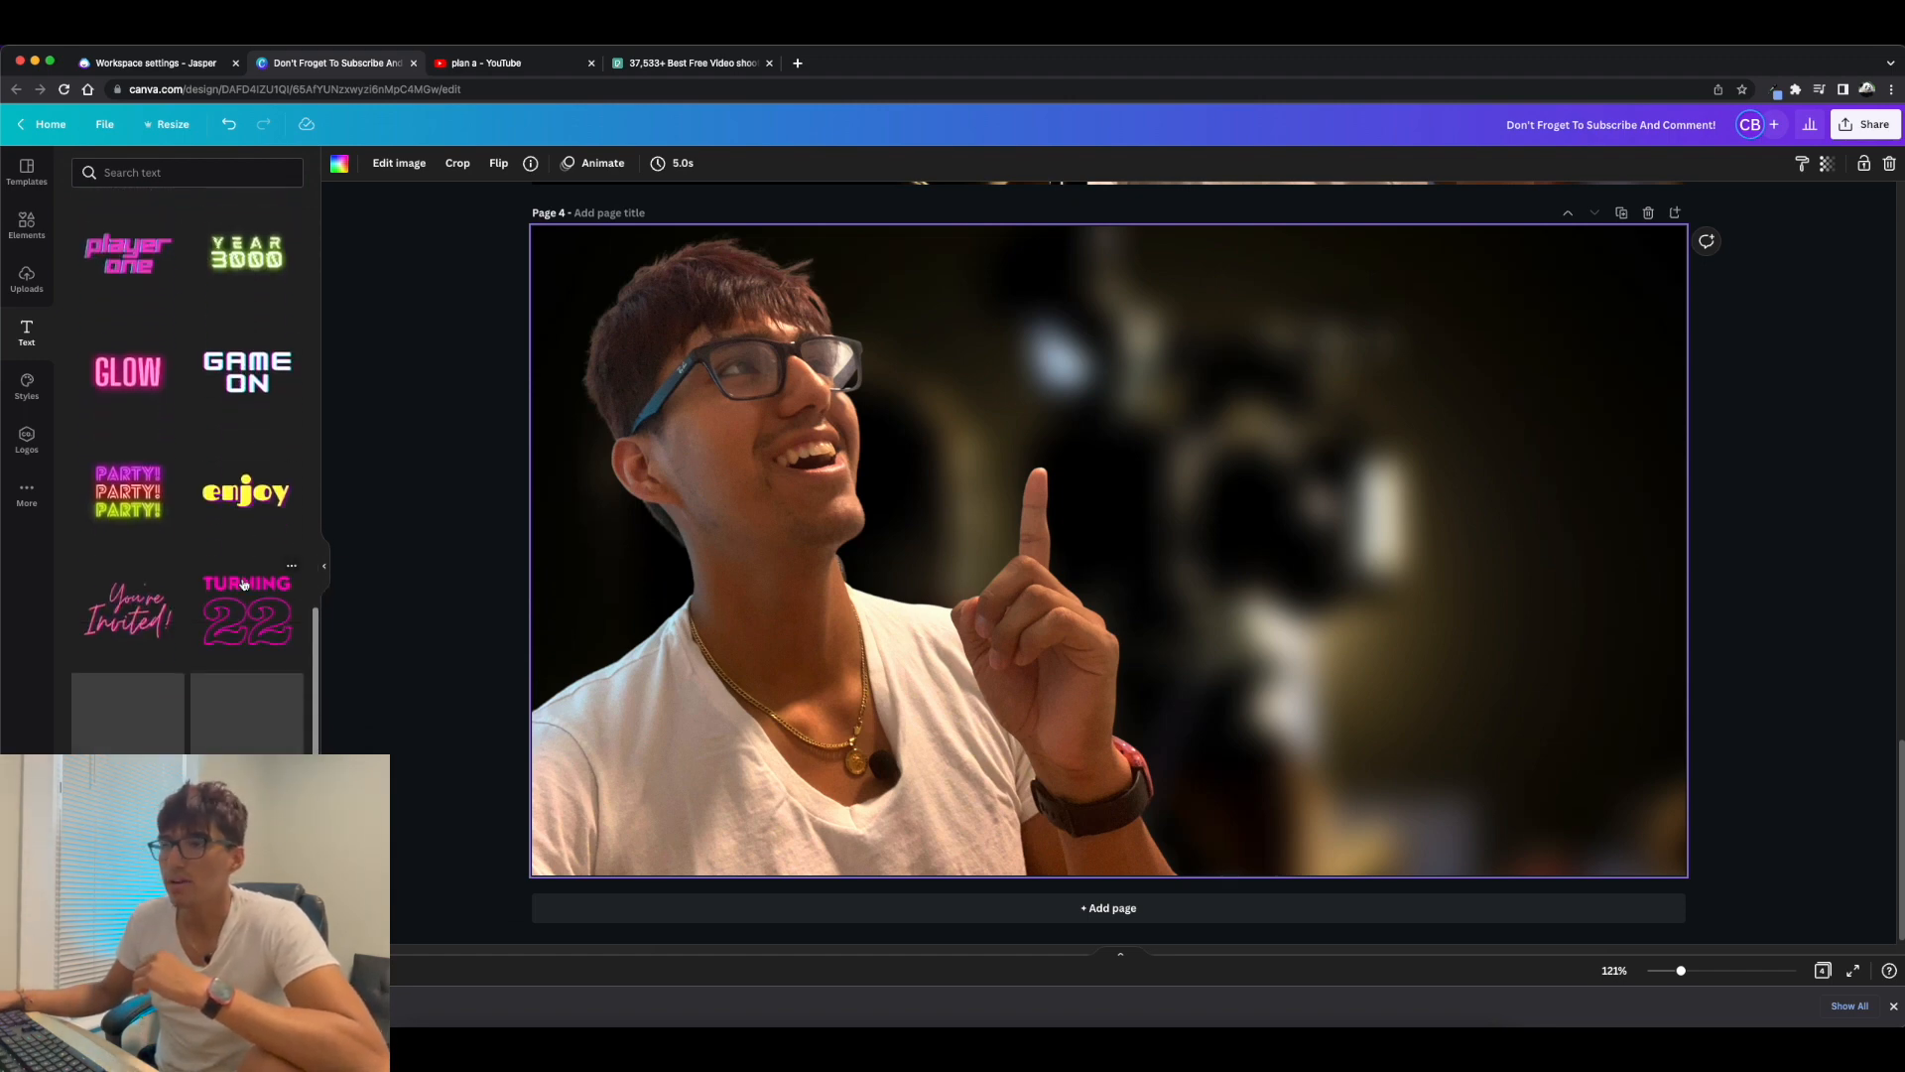
{"action": "scroll", "coordinate": [244, 583], "scroll_direction": "down", "scroll_amount": 6}
{"action": "scroll", "coordinate": [250, 580], "scroll_direction": "down", "scroll_amount": 12}
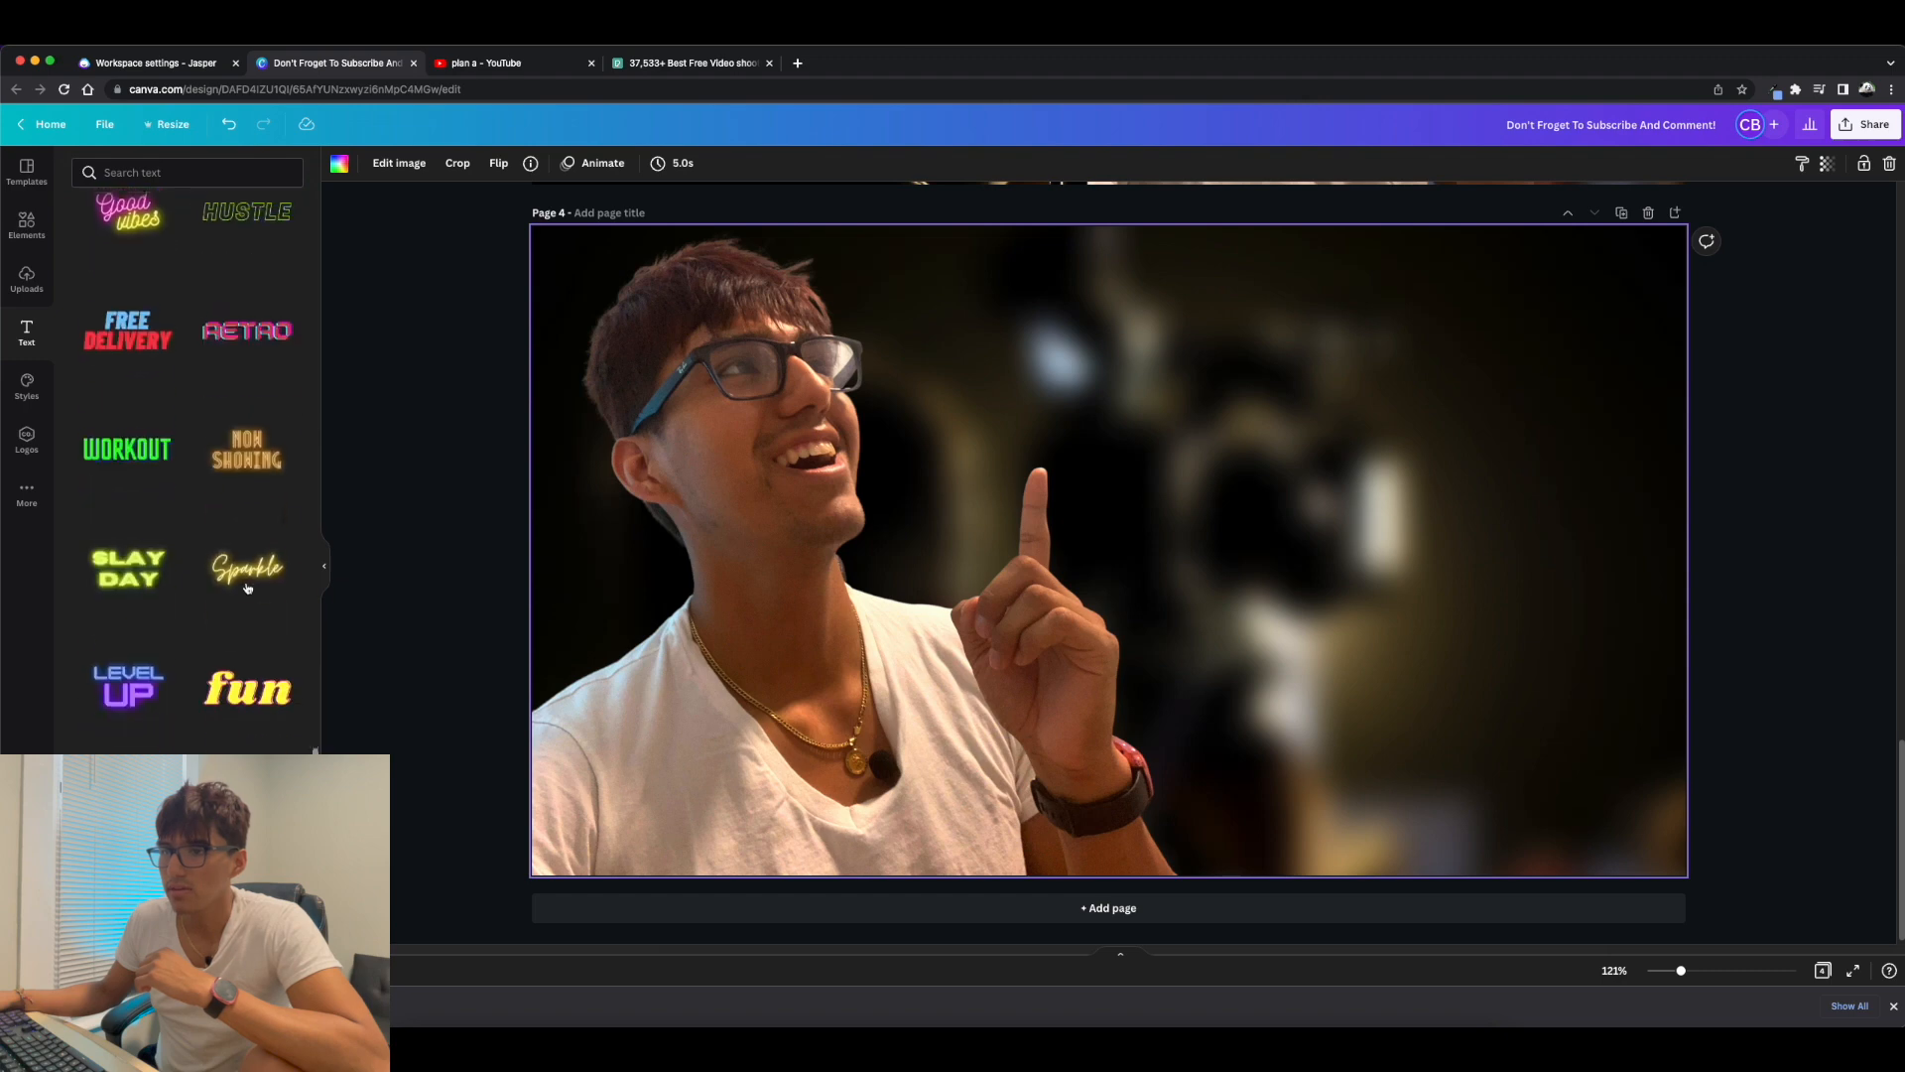
{"action": "left_click", "coordinate": [247, 673]}
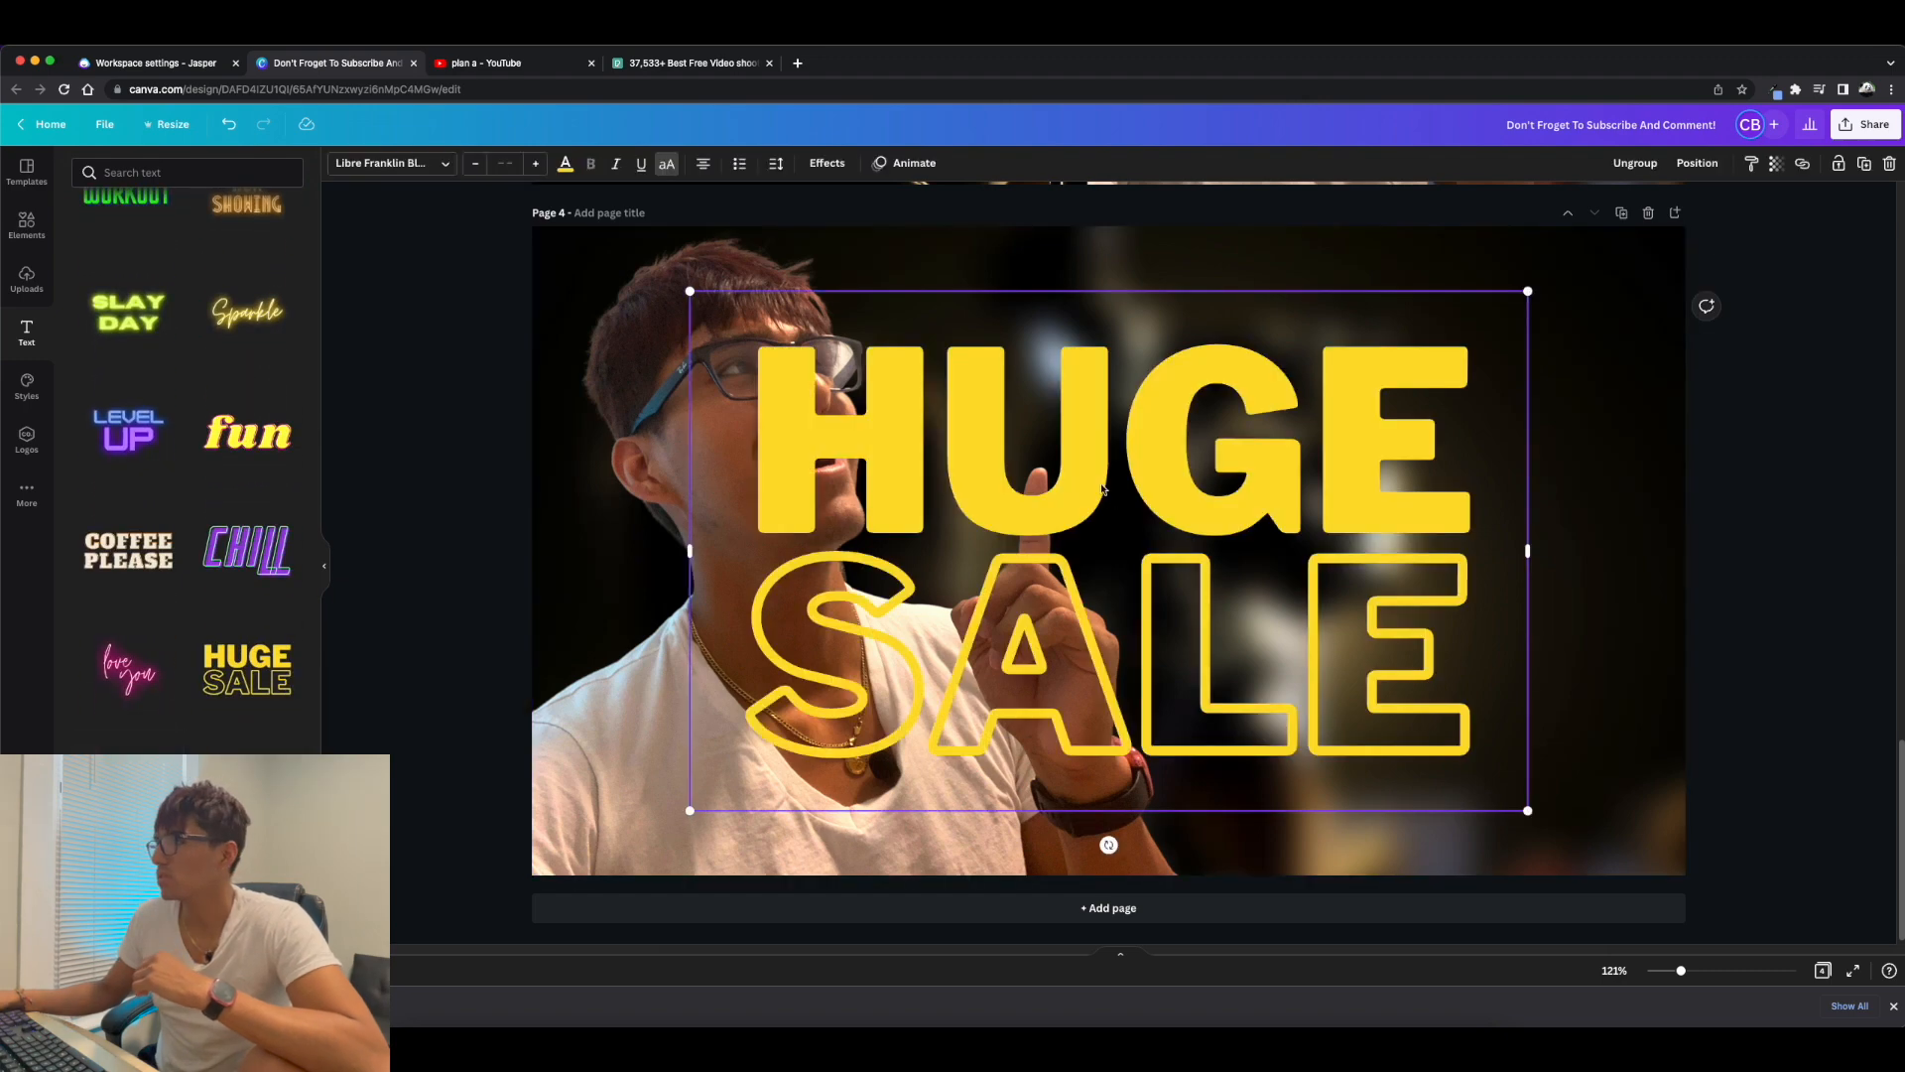
Delete the outlined SALE line and turn the HUGE text into the separate words PLAN, A, VIDEO and SHOOT.
{"action": "left_click_drag", "start_coordinate": [1157, 455], "coordinate": [1148, 408]}
{"action": "left_click", "coordinate": [1141, 602]}
{"action": "key", "text": "Delete"}
{"action": "double_click", "coordinate": [1148, 390]}
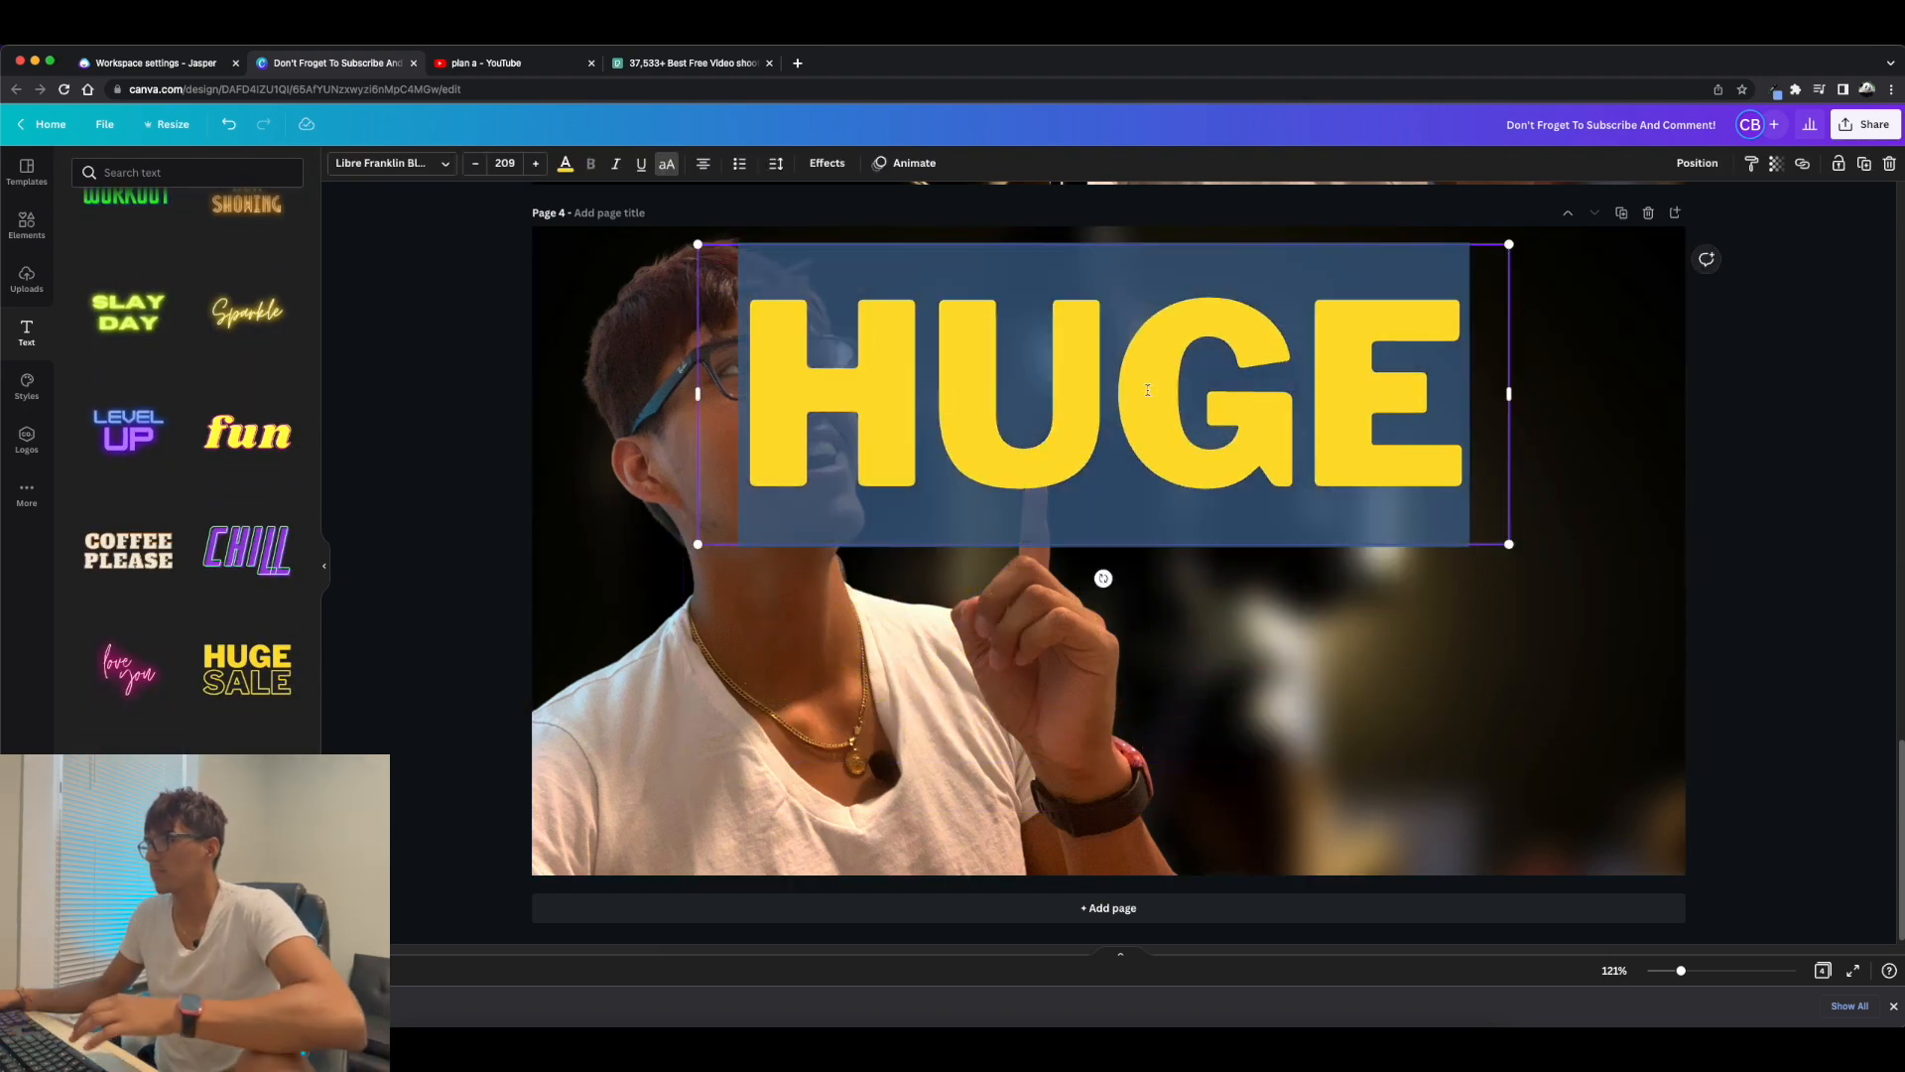
{"action": "type", "text": "PLAN A VIDEO SHOOT"}
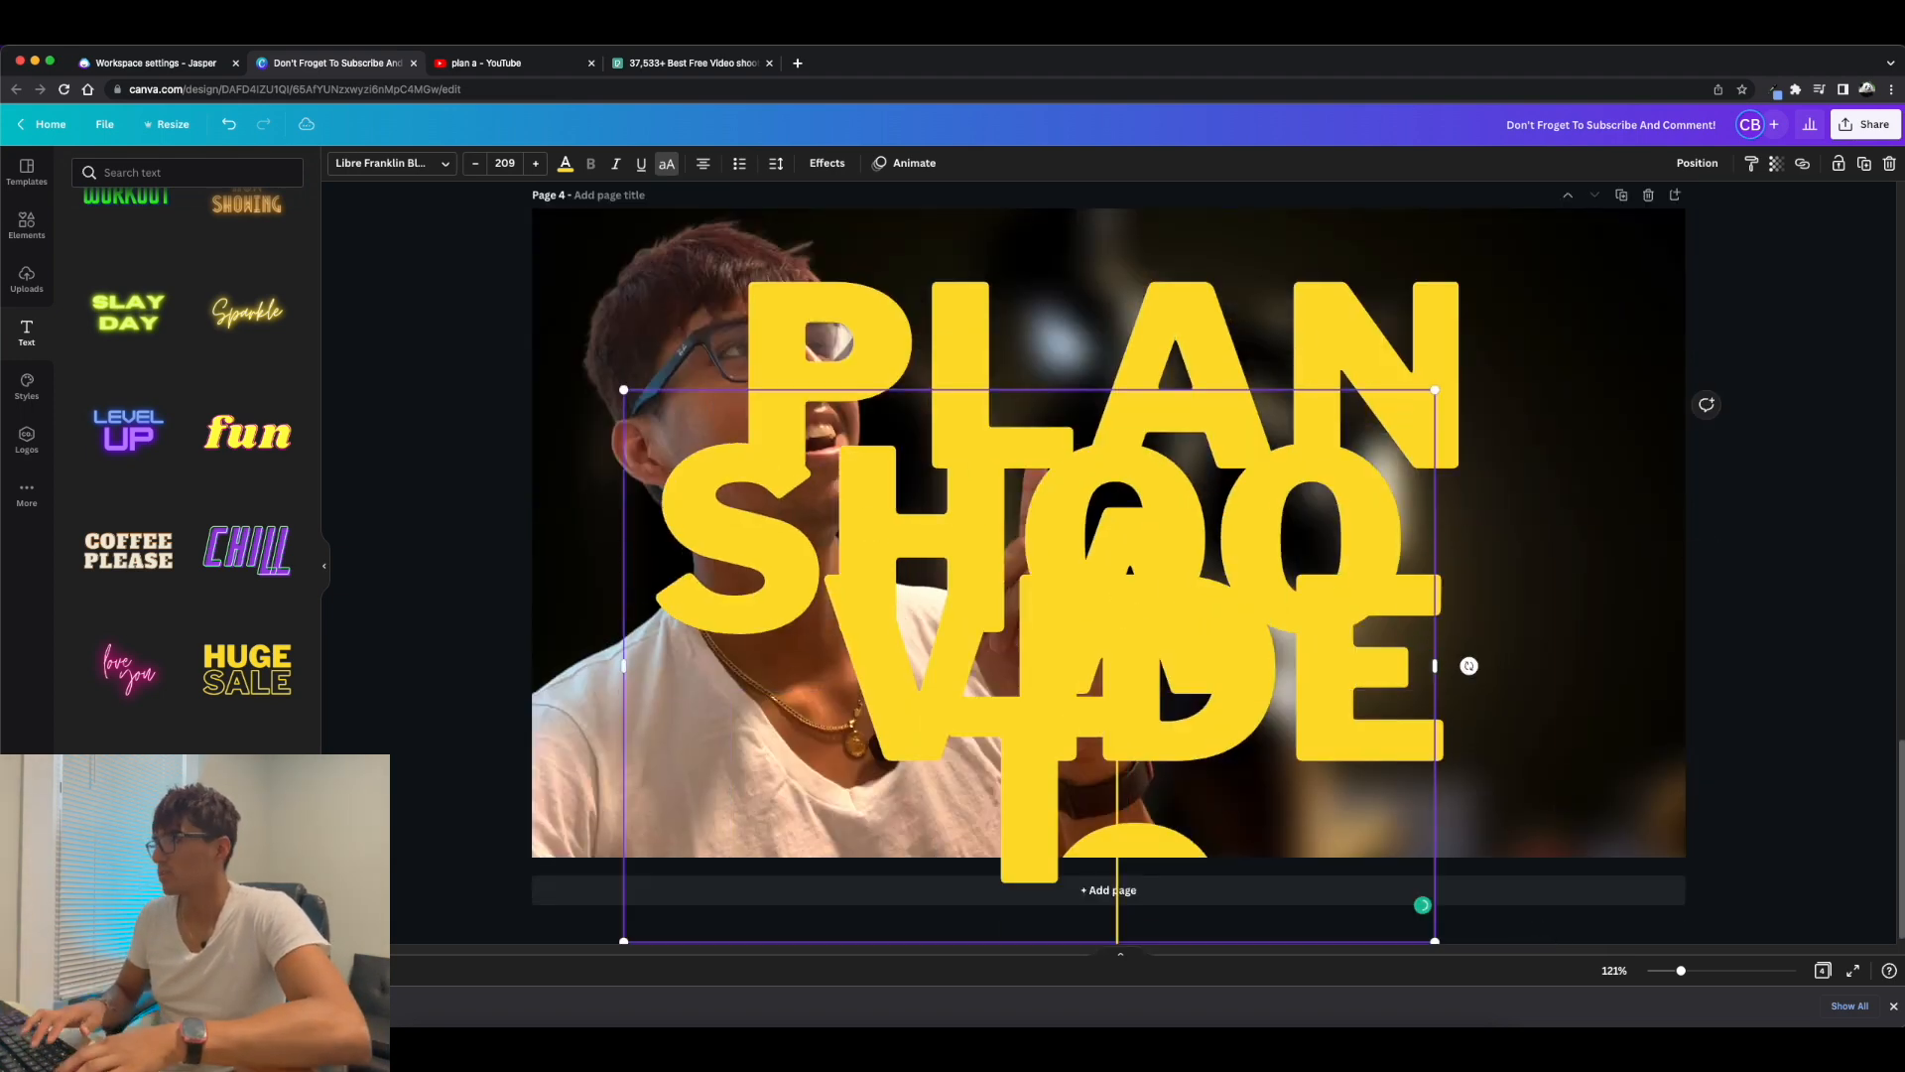
Resize and arrange the words beside the selfie, with A VIDEO and SHOOT stacked below a large PLAN.
{"action": "left_click_drag", "start_coordinate": [1499, 522], "coordinate": [973, 390]}
{"action": "left_click_drag", "start_coordinate": [1049, 686], "coordinate": [1136, 553]}
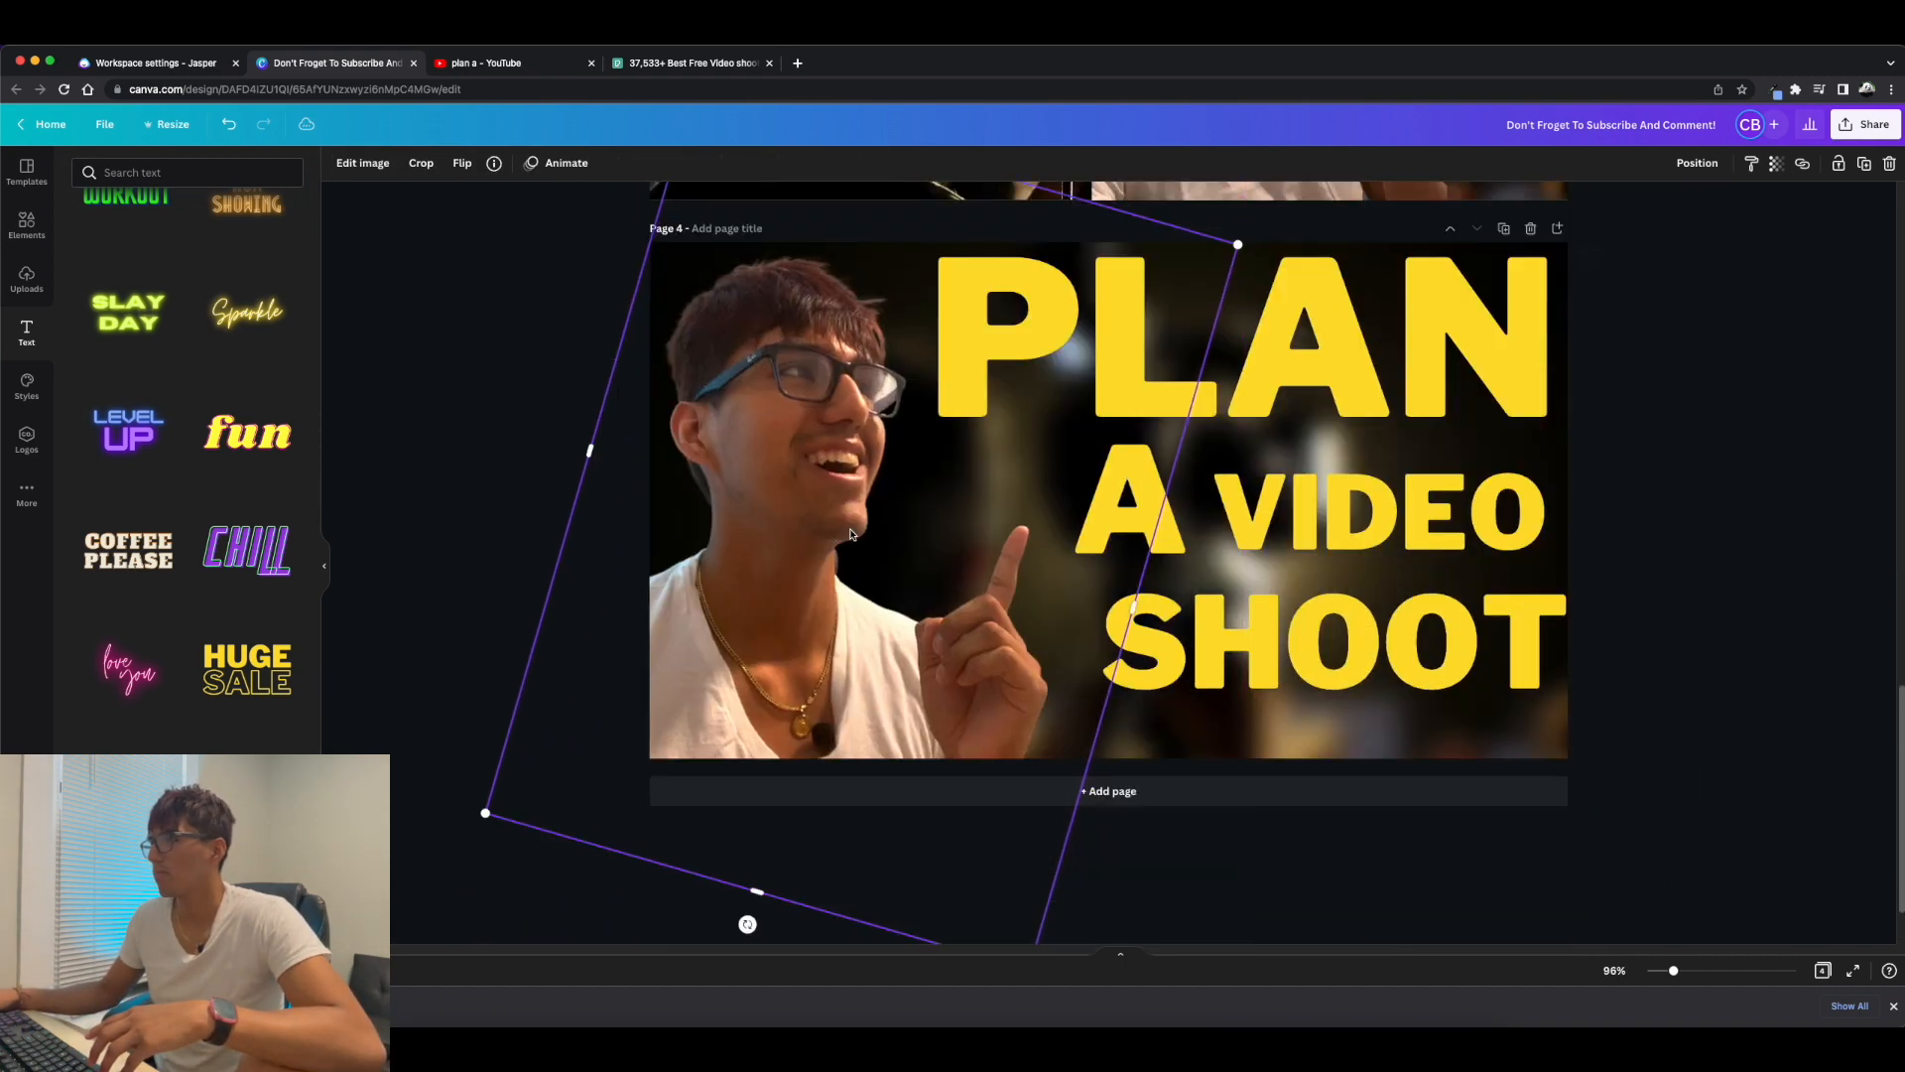
{"action": "mouse_move", "coordinate": [1554, 635]}
{"action": "left_mouse_down"}
{"action": "mouse_move", "coordinate": [1595, 596]}
{"action": "mouse_move", "coordinate": [1529, 644]}
{"action": "mouse_move", "coordinate": [1563, 640]}
{"action": "left_mouse_up"}
Even out the A VIDEO and SHOOT lines below PLAN, with VIDEO at size 124, and tilt the selfie clockwise.
{"action": "left_click", "coordinate": [1097, 635]}
{"action": "left_click", "coordinate": [505, 162]}
{"action": "scroll", "coordinate": [1231, 476], "scroll_direction": "up", "scroll_amount": 1}
{"action": "left_click_drag", "start_coordinate": [1231, 476], "coordinate": [1230, 496]}
{"action": "left_click", "coordinate": [1081, 660]}
{"action": "left_click", "coordinate": [1359, 663], "text": "shift"}
{"action": "scroll", "coordinate": [1569, 501], "scroll_direction": "down", "scroll_amount": 1}
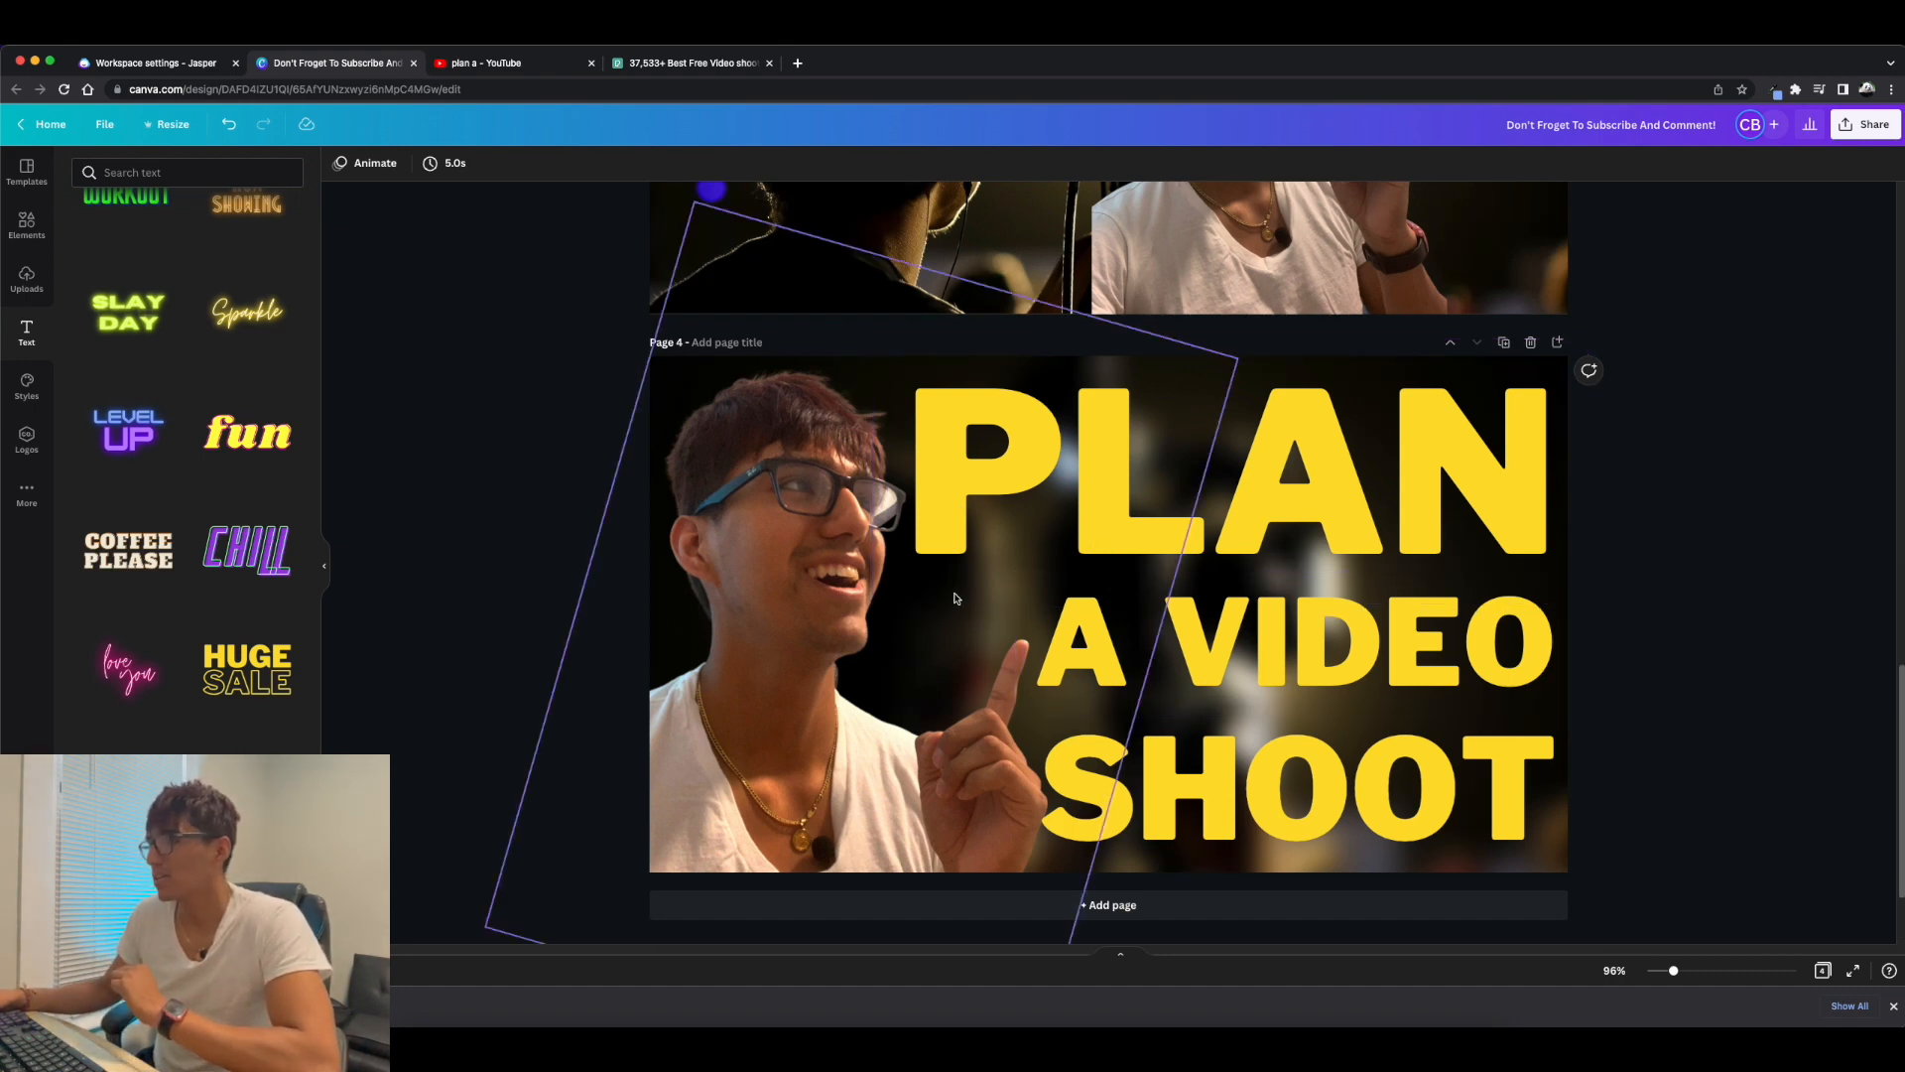
Shift the words A and VIDEO left towards the selfie's face.
{"action": "left_click_drag", "start_coordinate": [1126, 658], "coordinate": [972, 655]}
{"action": "left_click_drag", "start_coordinate": [1310, 643], "coordinate": [1171, 640]}
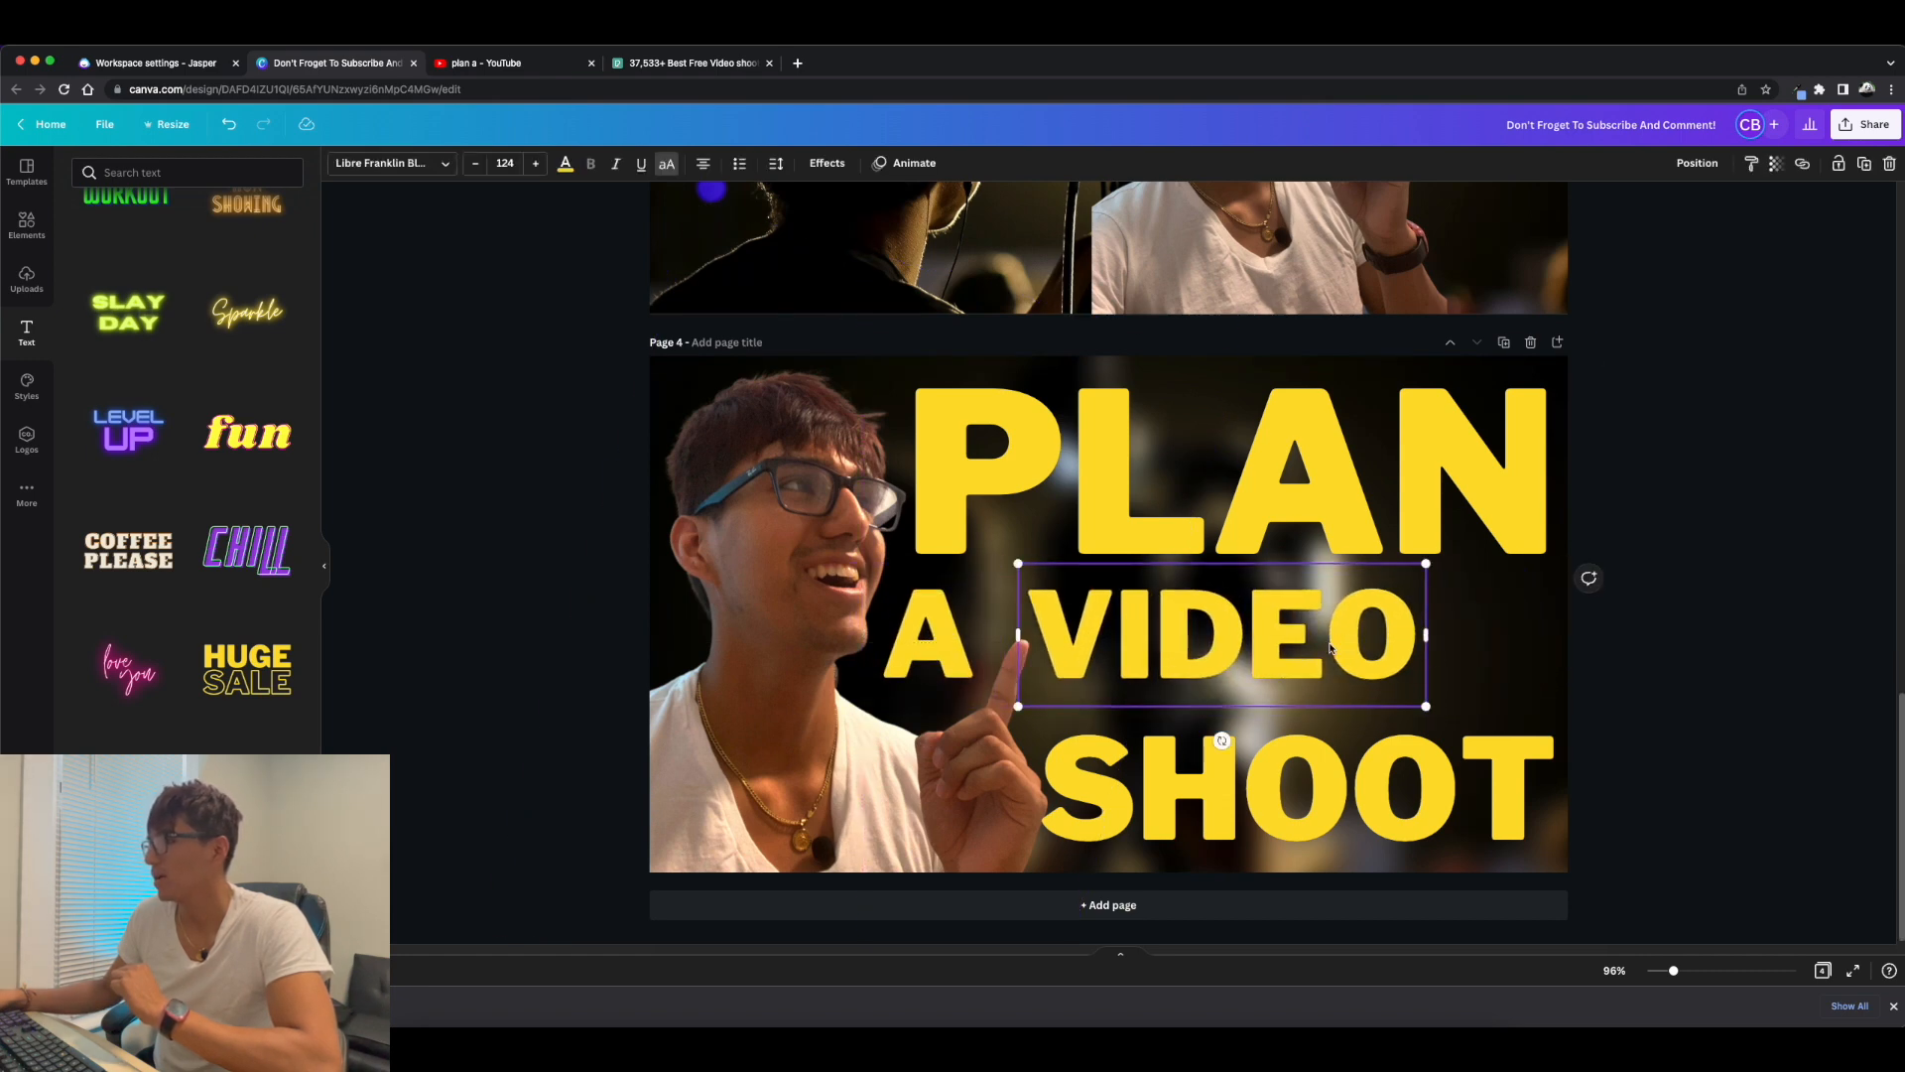
{"action": "left_click", "coordinate": [1668, 667]}
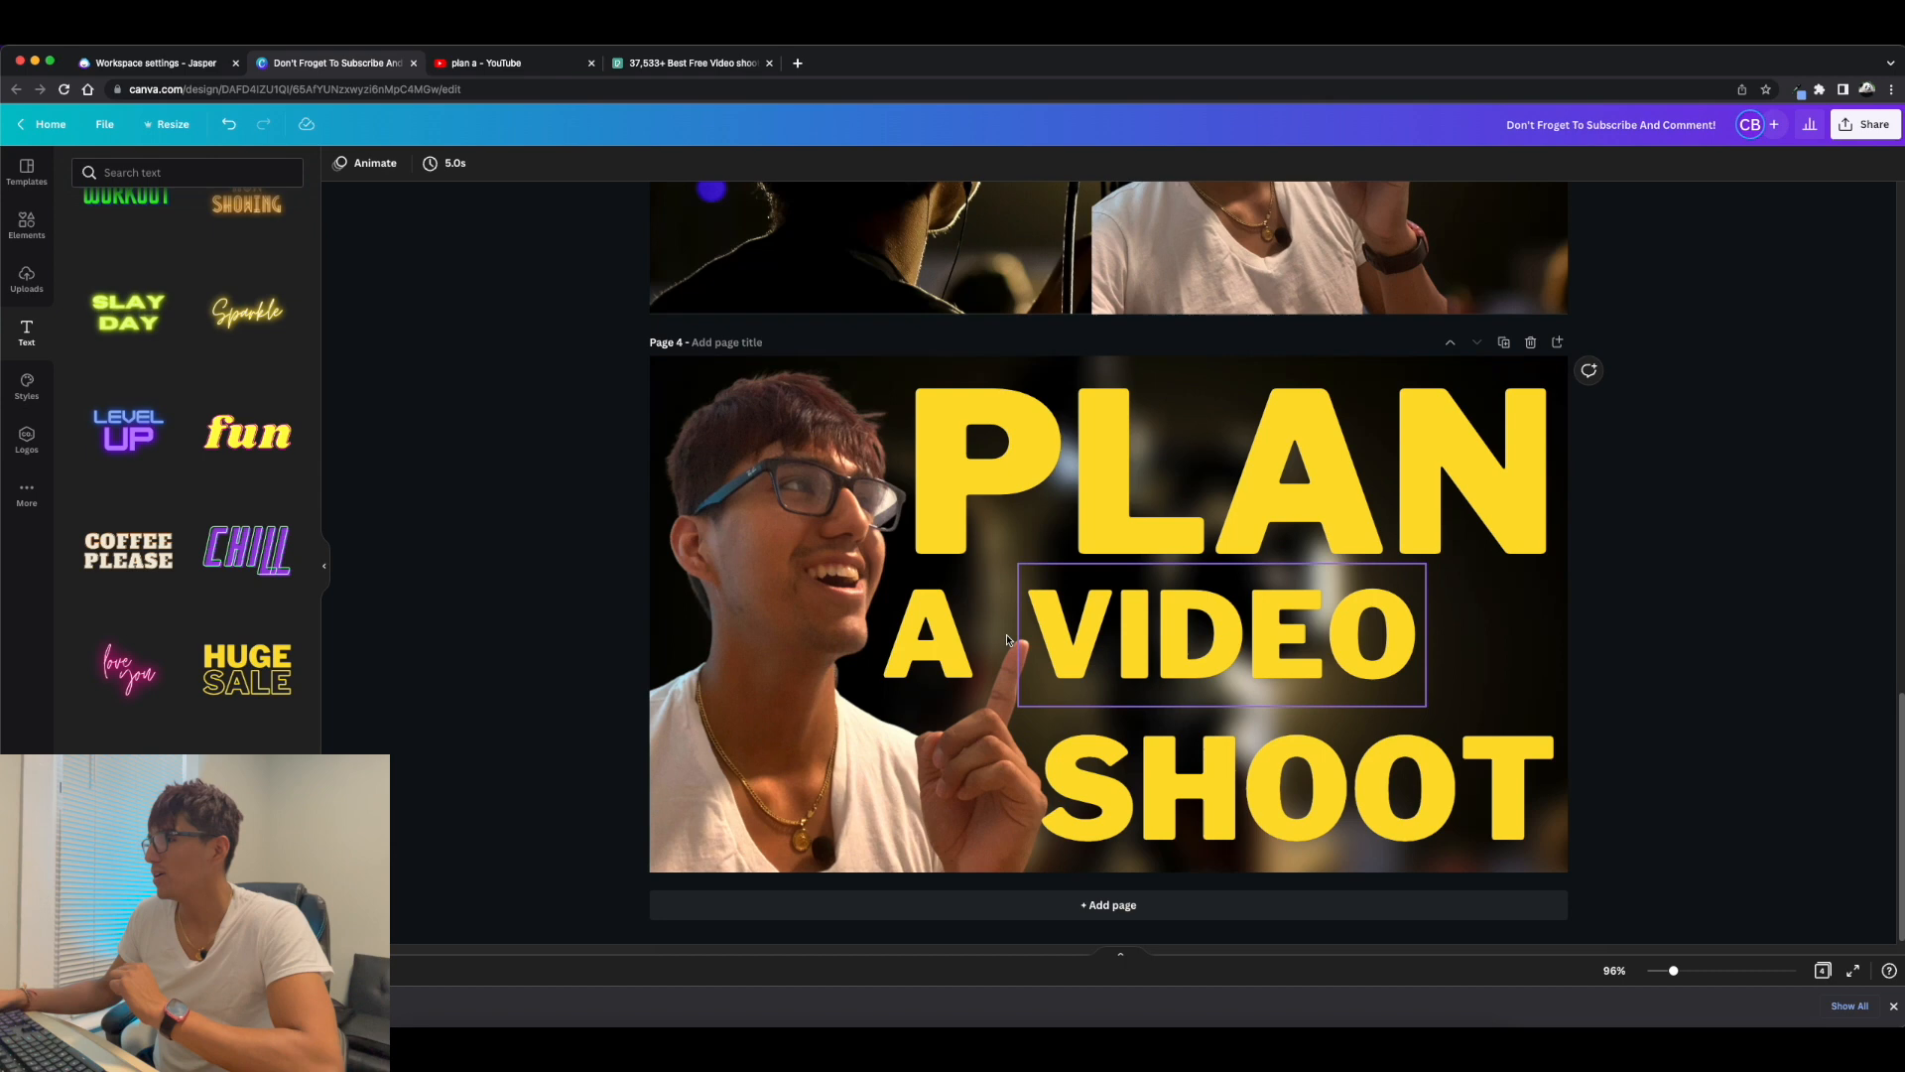
Widen the letter spacing and text box of VIDEO and position the word so it ends level with PLAN.
{"action": "left_click", "coordinate": [1163, 645]}
{"action": "left_click", "coordinate": [827, 163]}
{"action": "left_click", "coordinate": [774, 167]}
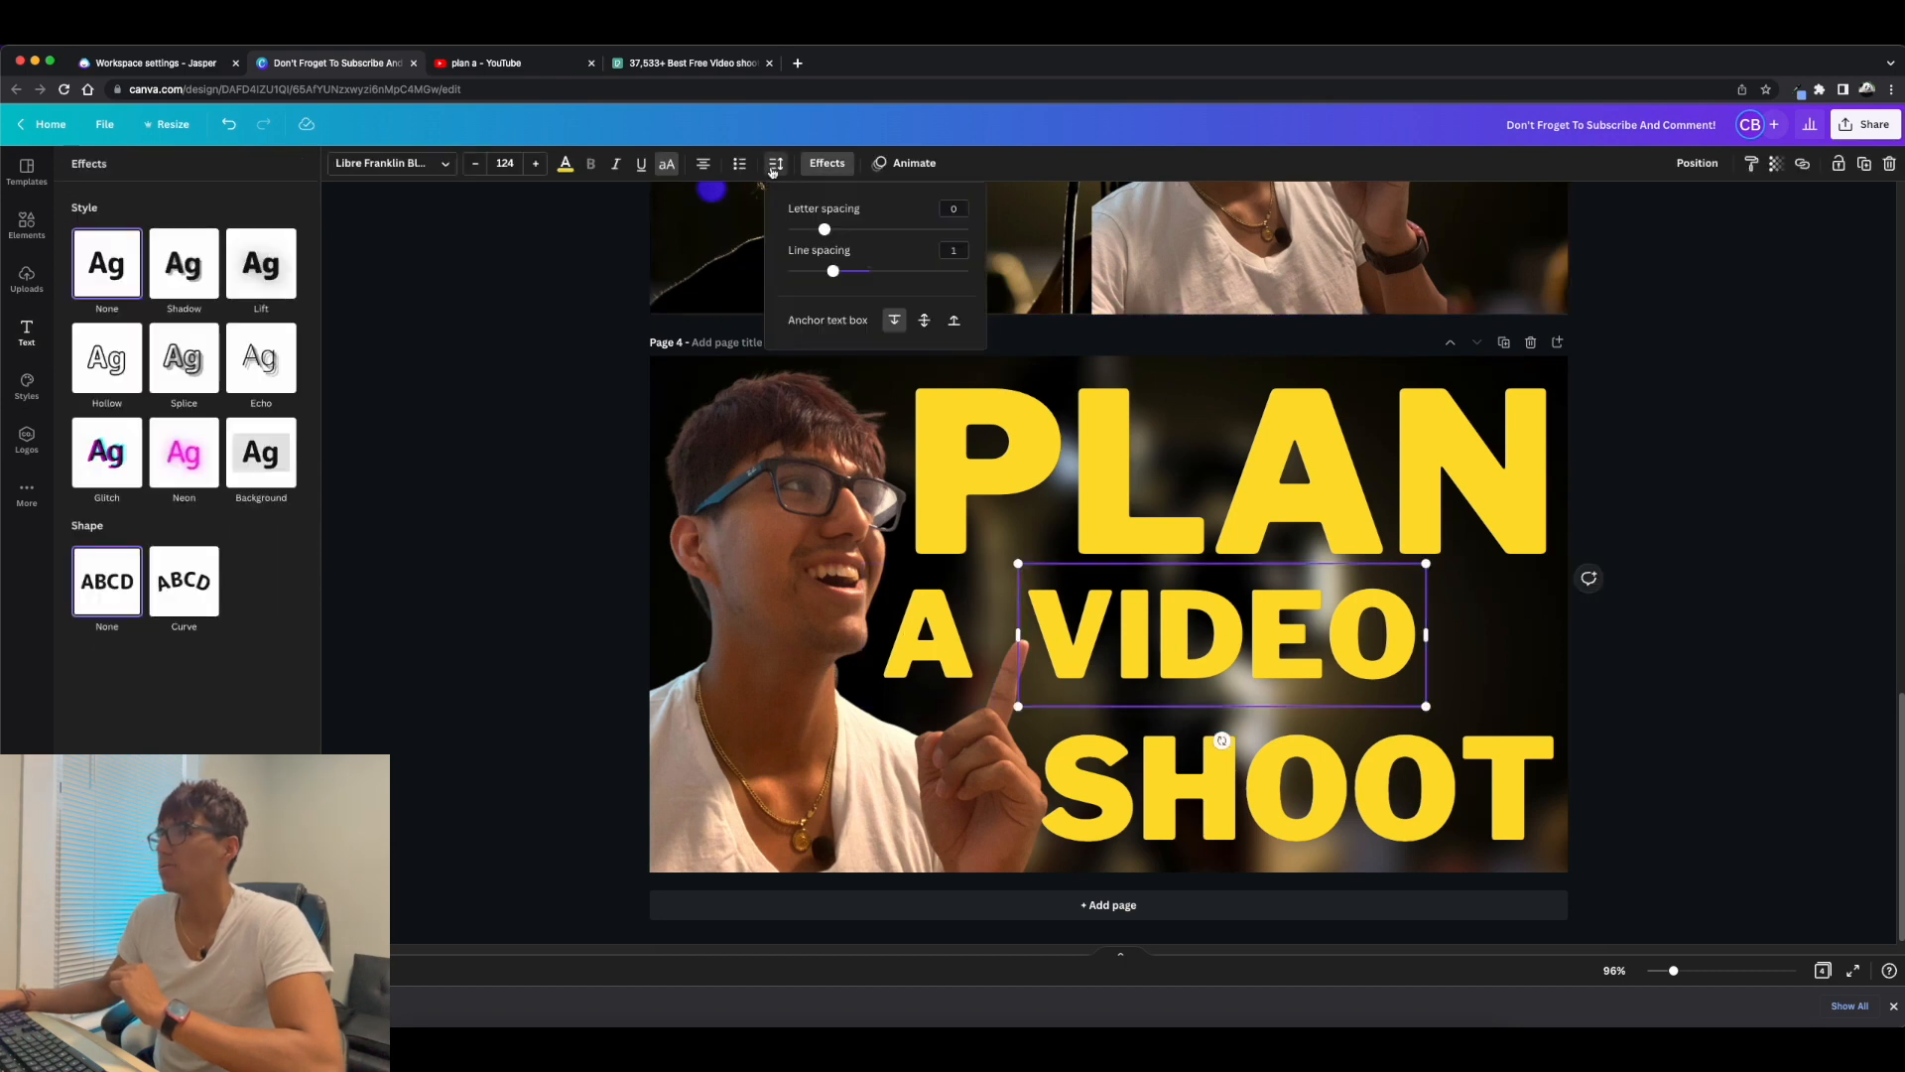
{"action": "left_click_drag", "start_coordinate": [842, 239], "coordinate": [896, 231]}
{"action": "left_click_drag", "start_coordinate": [1426, 694], "coordinate": [1658, 694]}
{"action": "left_click", "coordinate": [776, 164]}
{"action": "left_click_drag", "start_coordinate": [896, 229], "coordinate": [865, 229]}
{"action": "left_click_drag", "start_coordinate": [1288, 633], "coordinate": [1246, 630]}
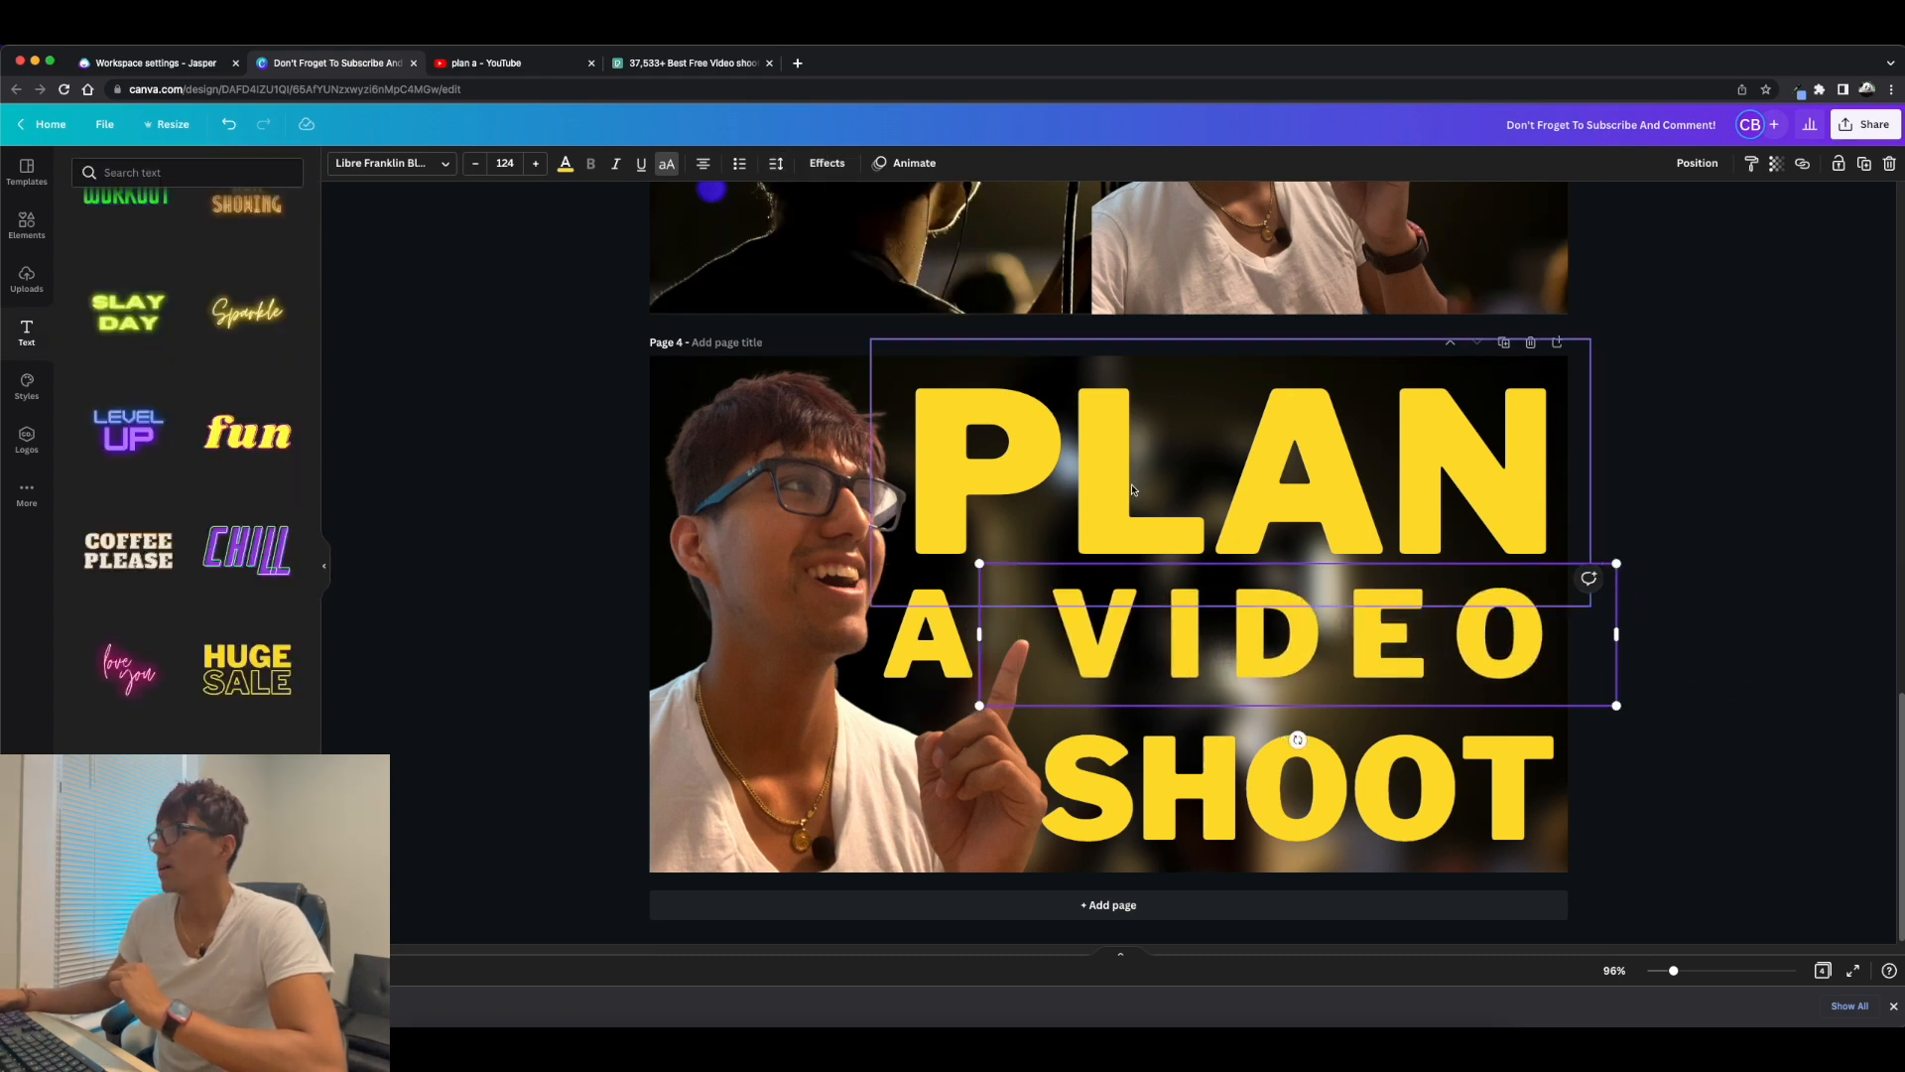
{"action": "left_click", "coordinate": [909, 367]}
Change the text color of the word VIDEO to white.
{"action": "left_click", "coordinate": [1104, 637]}
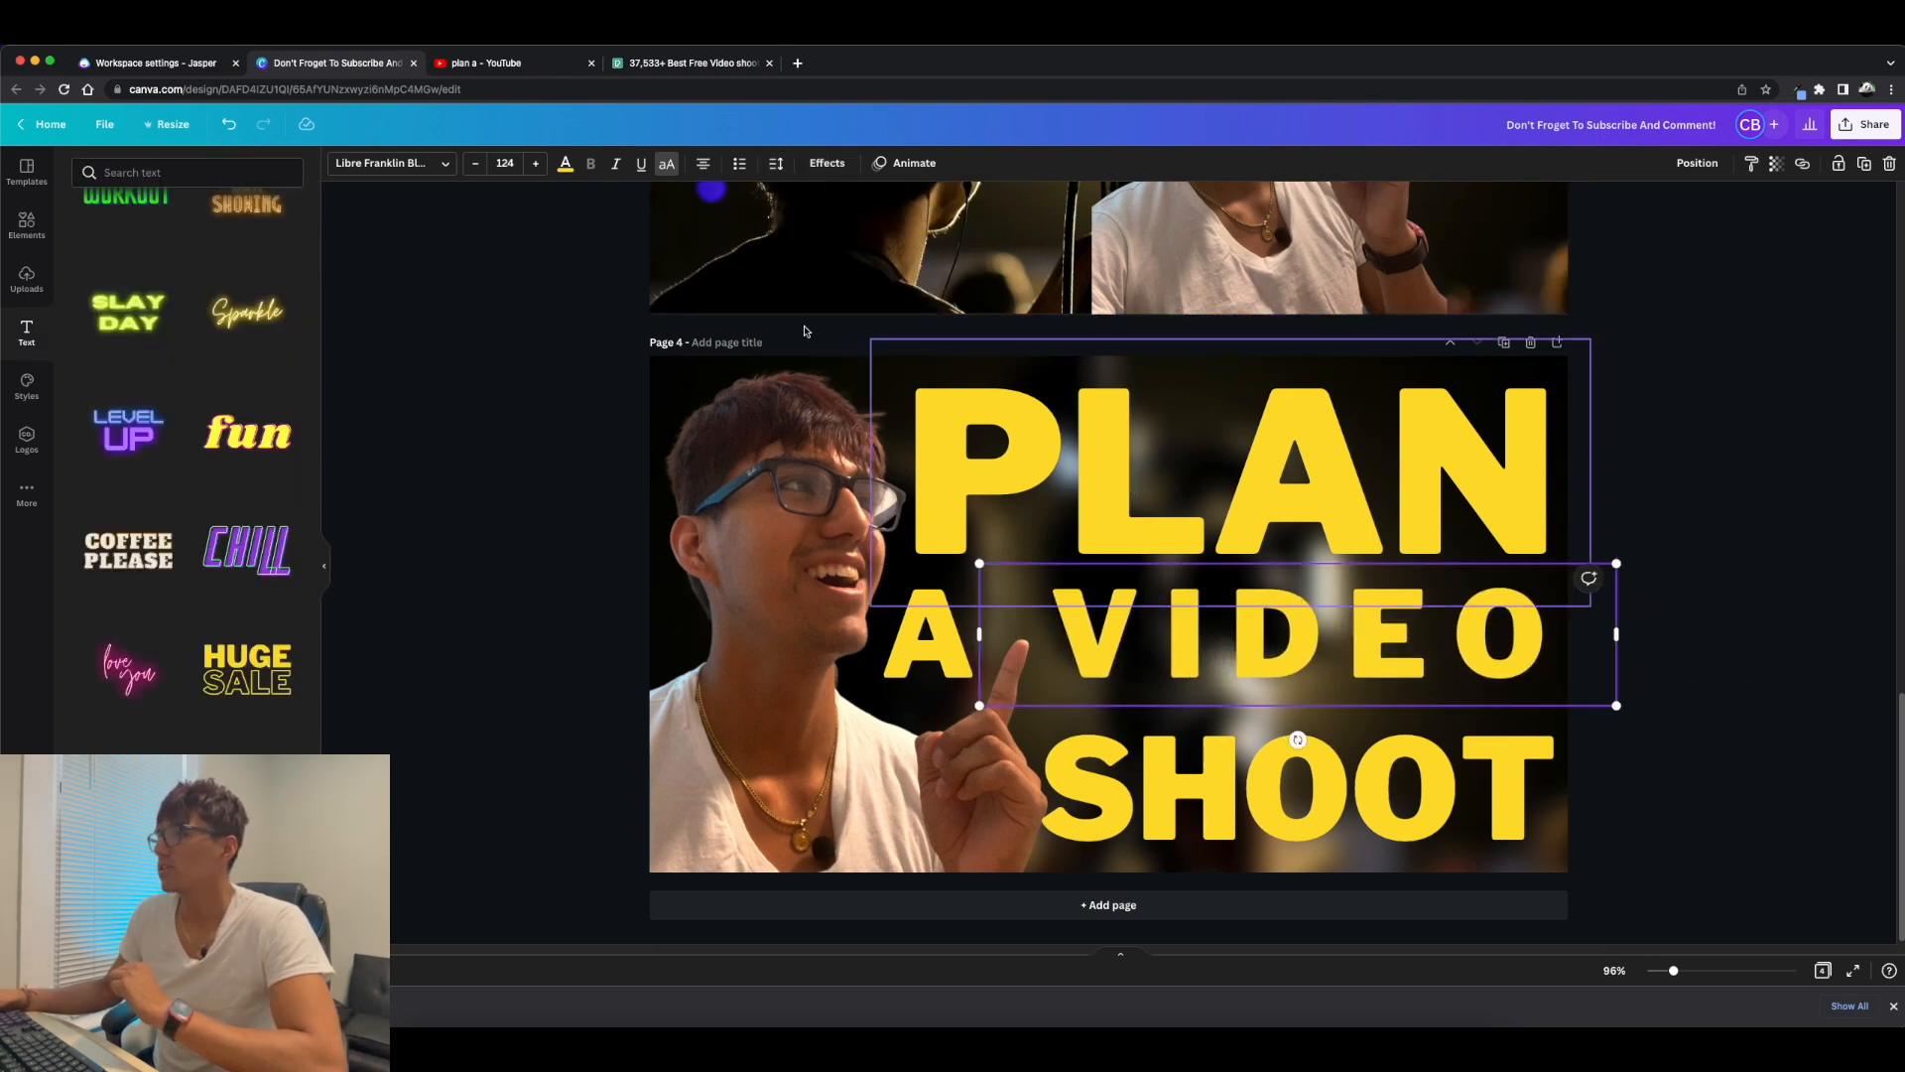
{"action": "left_click", "coordinate": [566, 172]}
{"action": "left_click", "coordinate": [204, 239]}
{"action": "left_click", "coordinate": [1786, 611]}
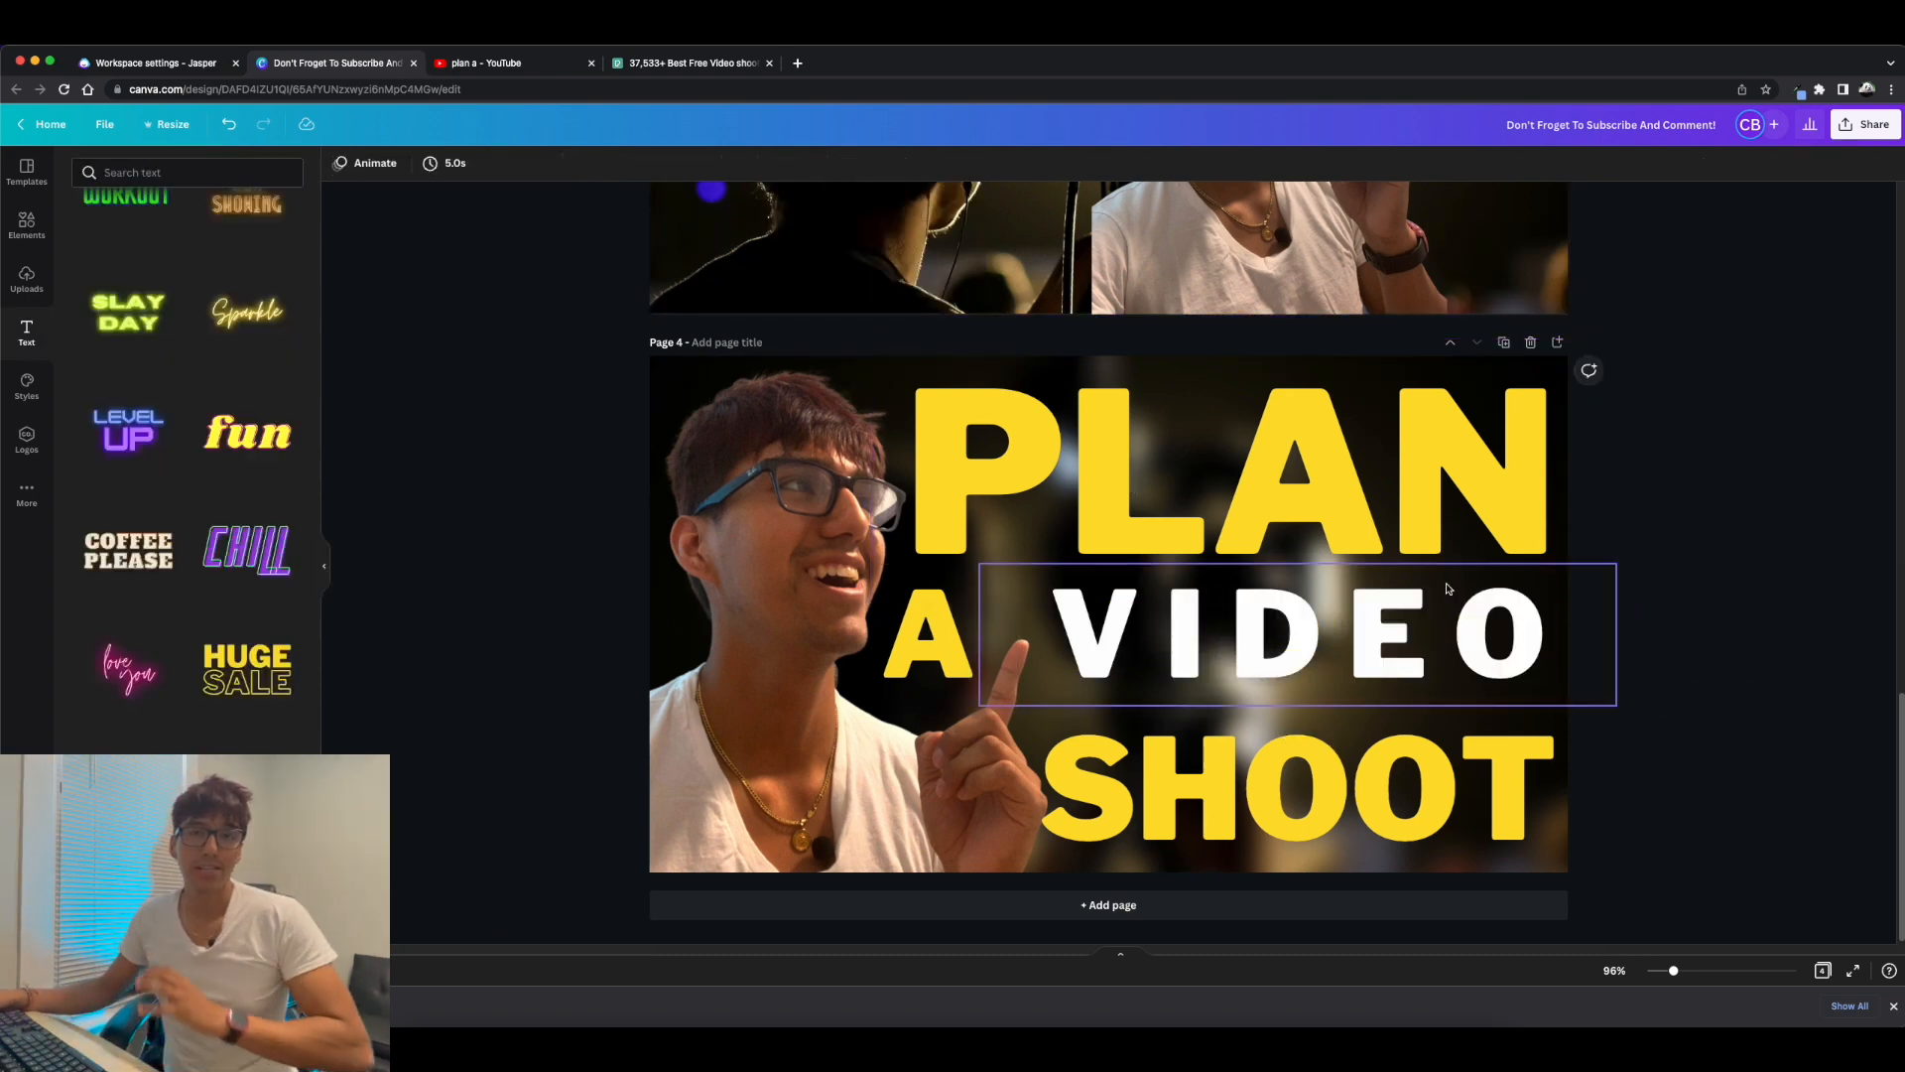